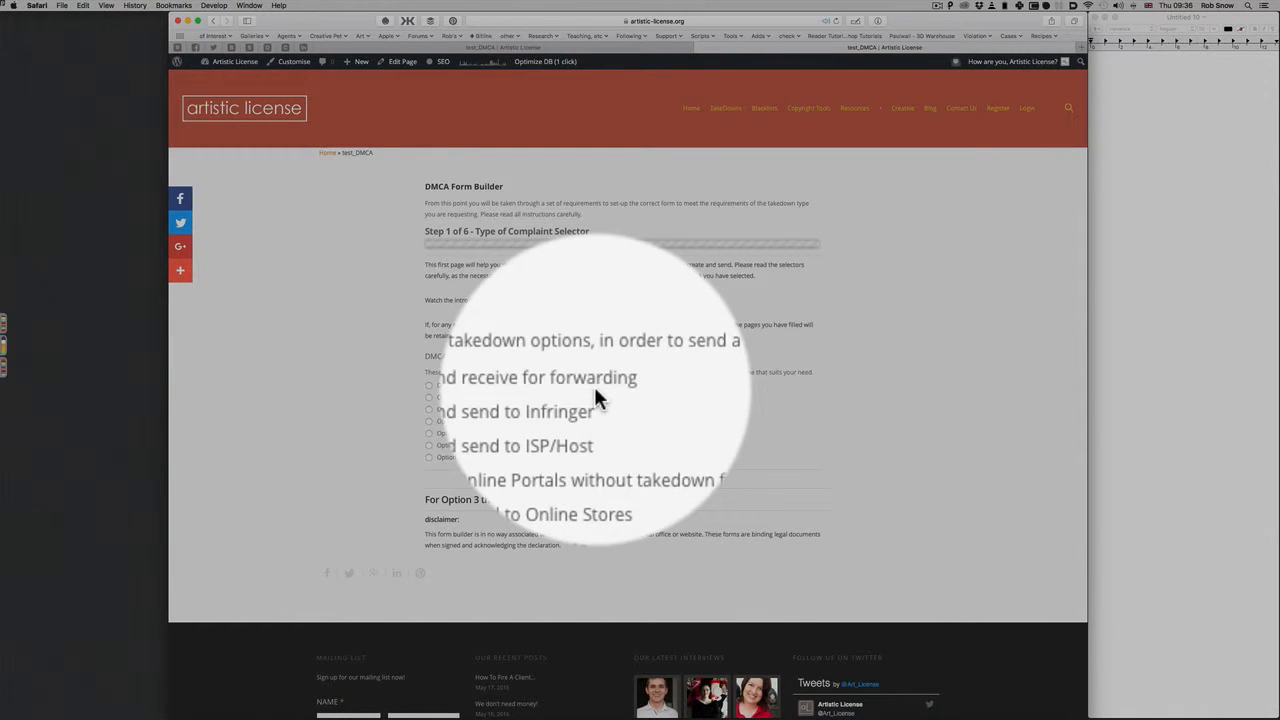
# Select Option 1, a DMCA takedown received for forwarding, to show its requirements
pyautogui.click(519, 386)
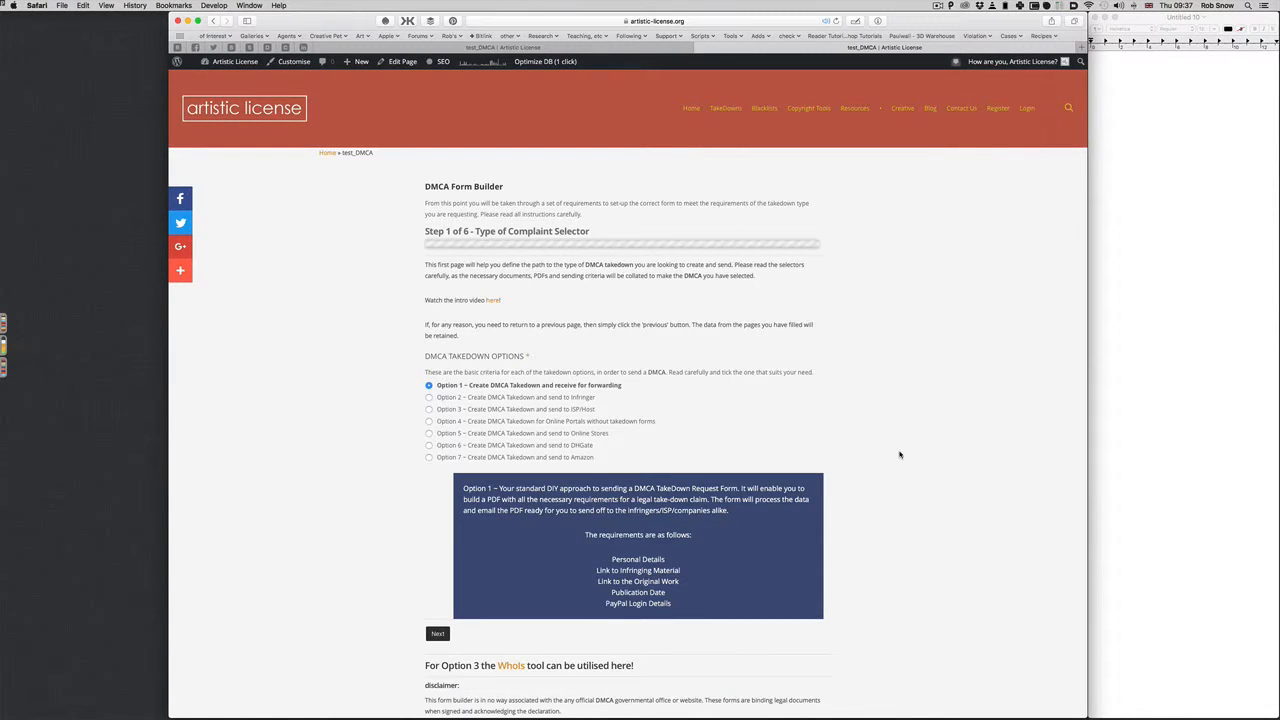
# Open and close the form builder's intro video, then reload the form page
pyautogui.click(494, 302)
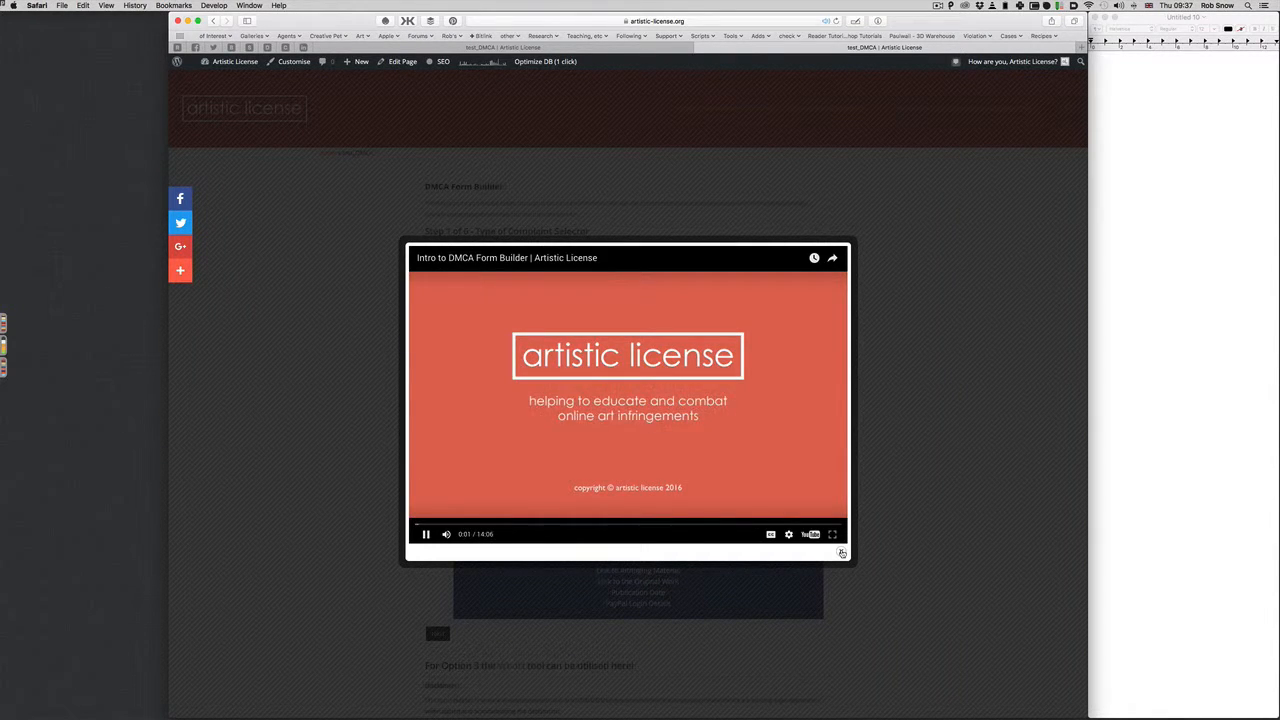
pyautogui.click(842, 553)
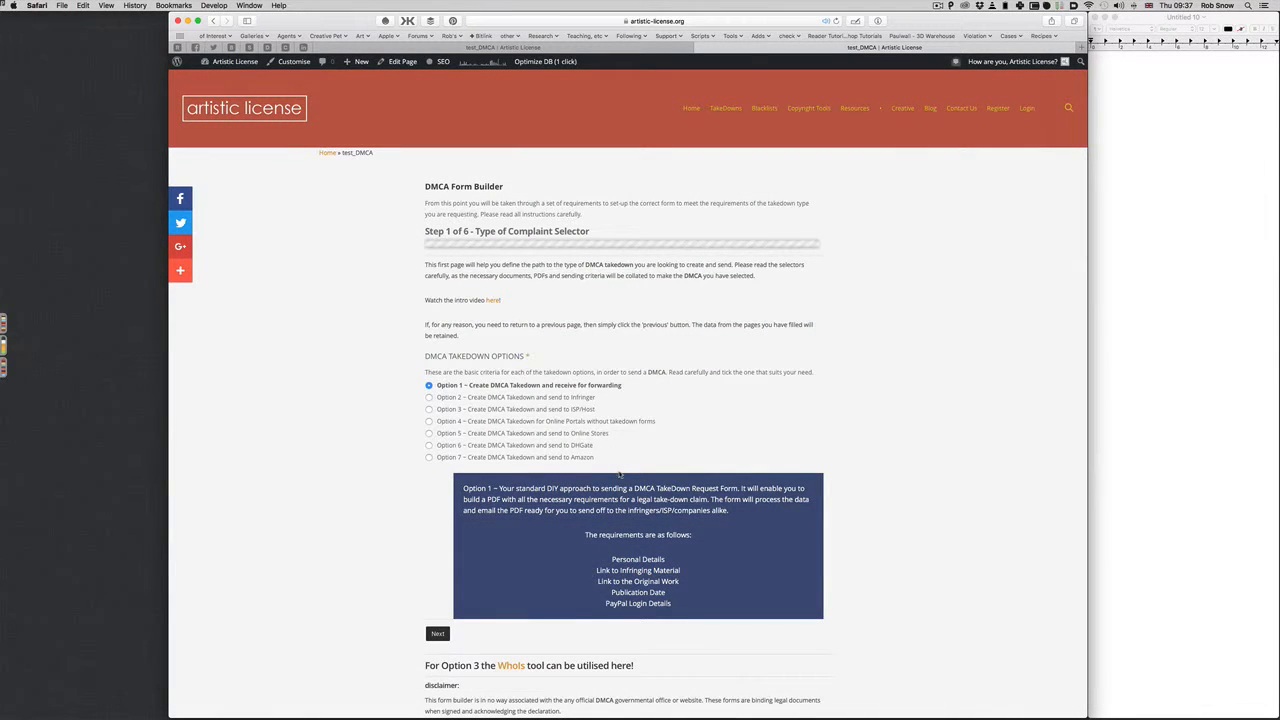
pyautogui.press('super+r')
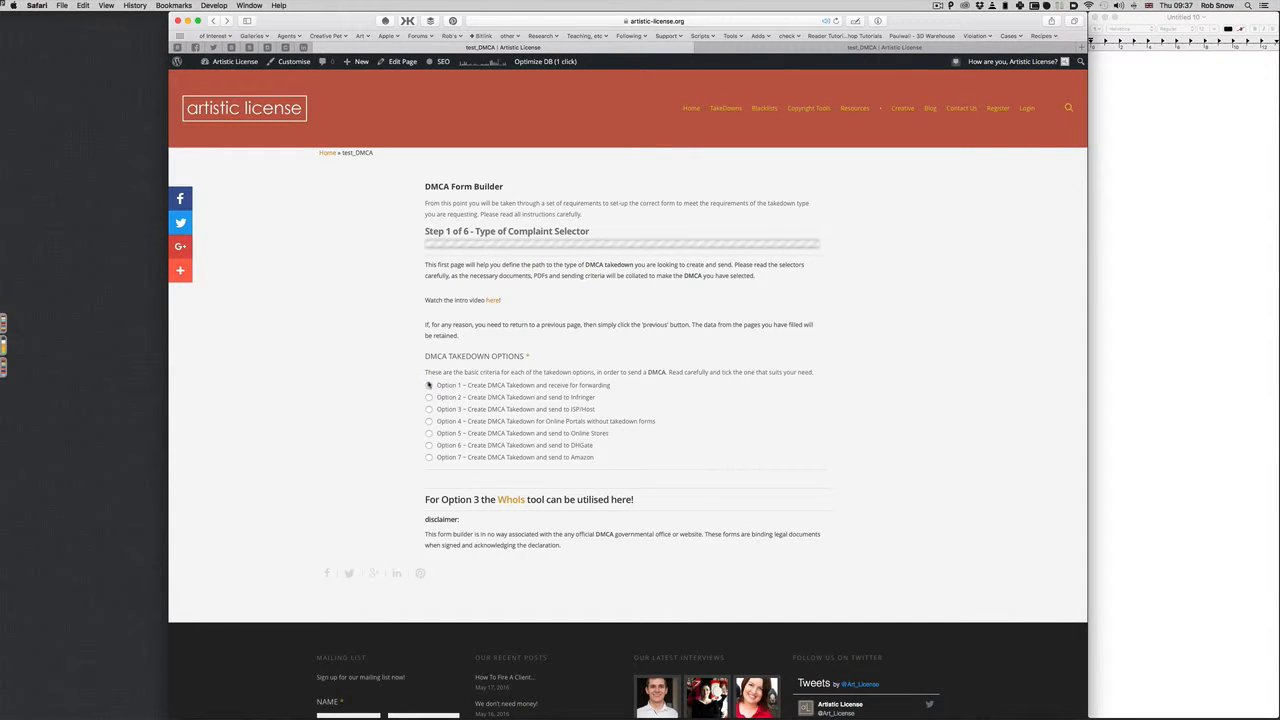
# Reselect Option 1 and advance to Step 2, Your Role on the Complaint
pyautogui.click(429, 385)
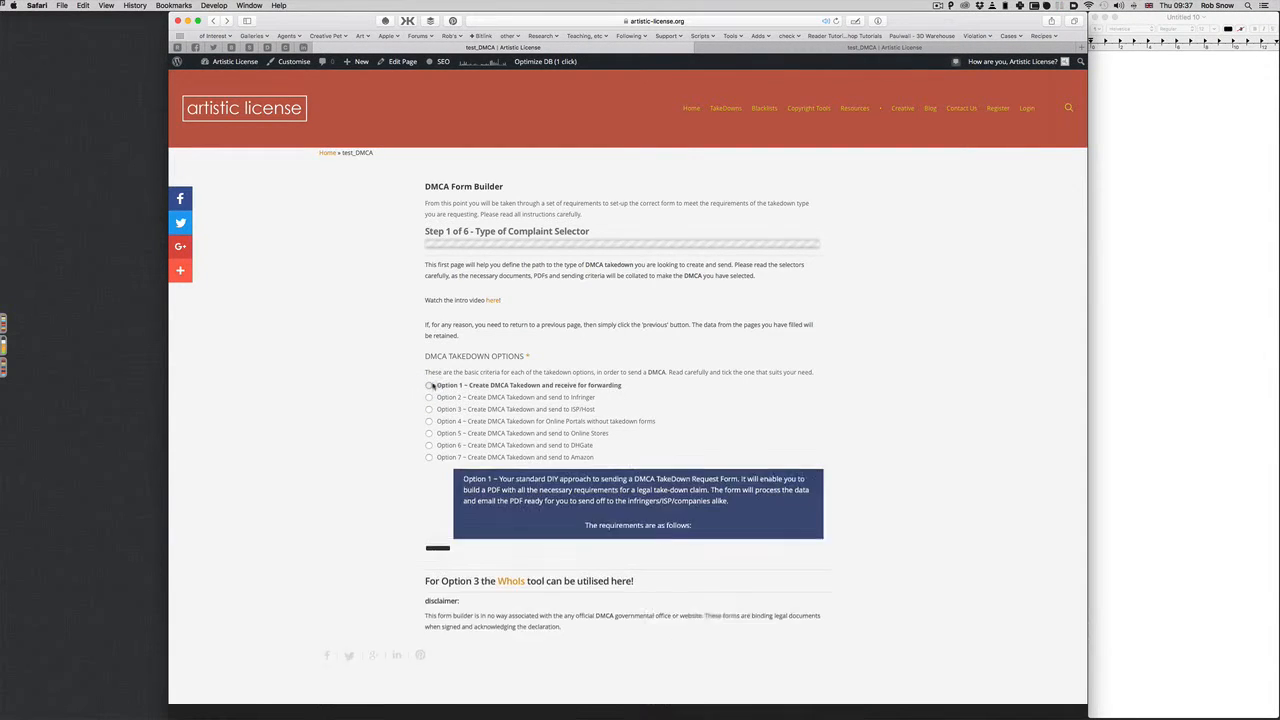
pyautogui.click(818, 48)
pyautogui.click(649, 52)
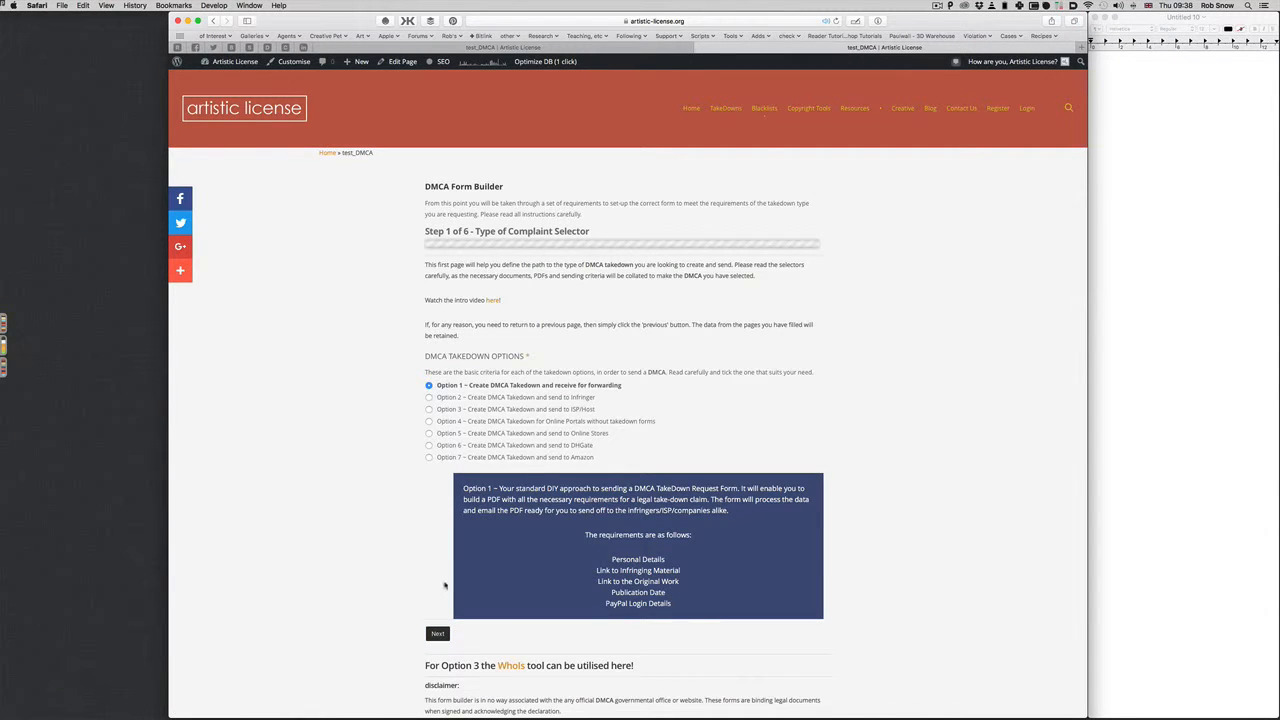
pyautogui.click(437, 633)
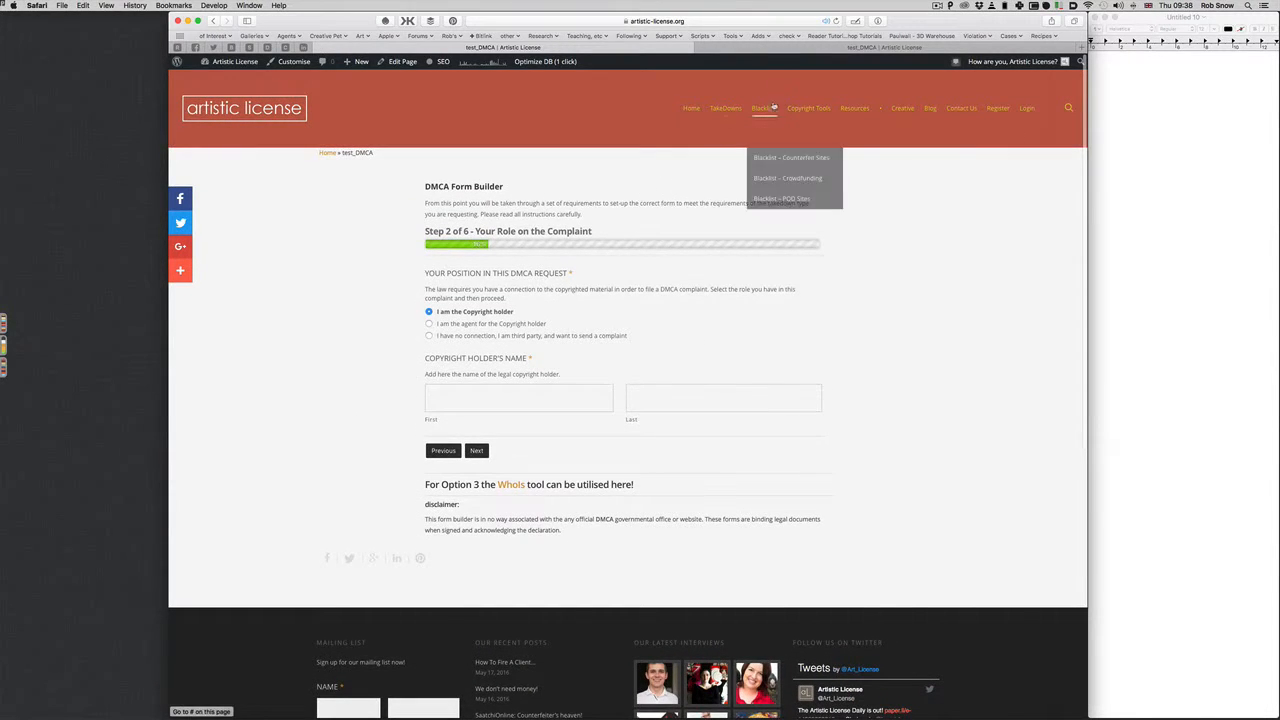
# Choose the 'I have no connection, I am third party' role to show the not-allowed notice
pyautogui.scroll(-3, 757, 224)
pyautogui.scroll(3, 757, 224)
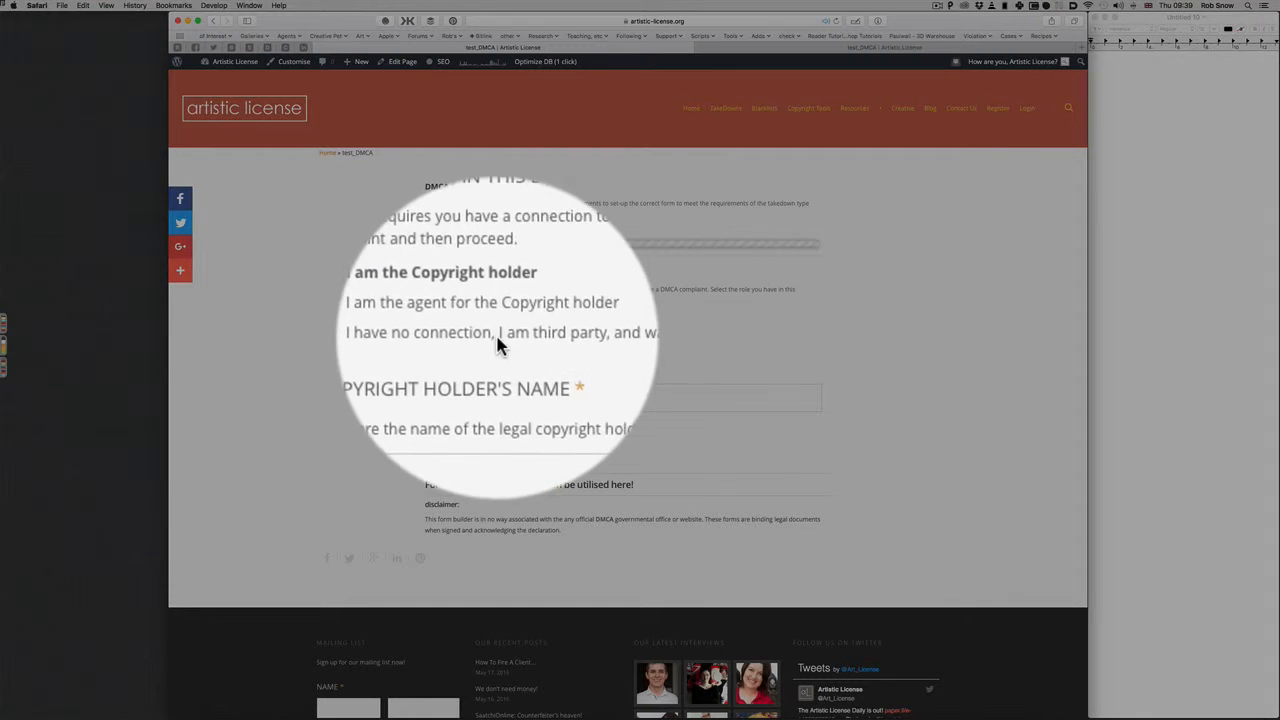
pyautogui.click(430, 336)
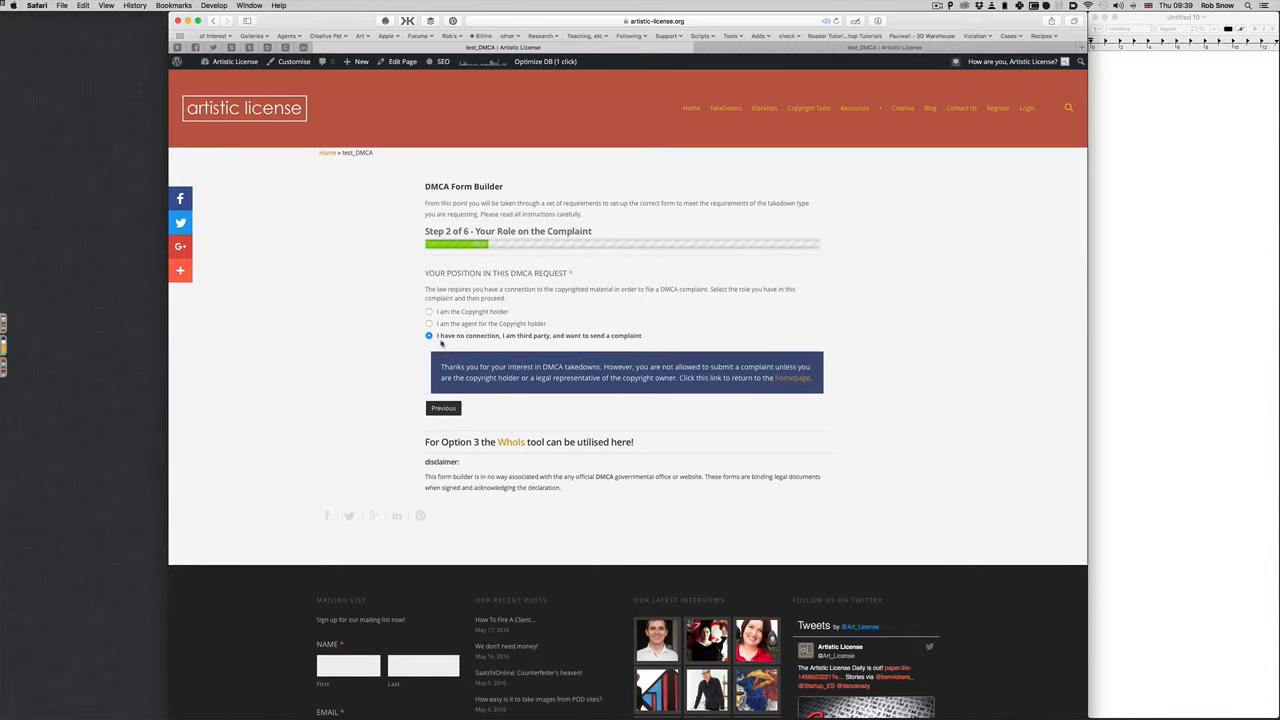
# Try the agent role, then set the role back to copyright holder
pyautogui.click(429, 312)
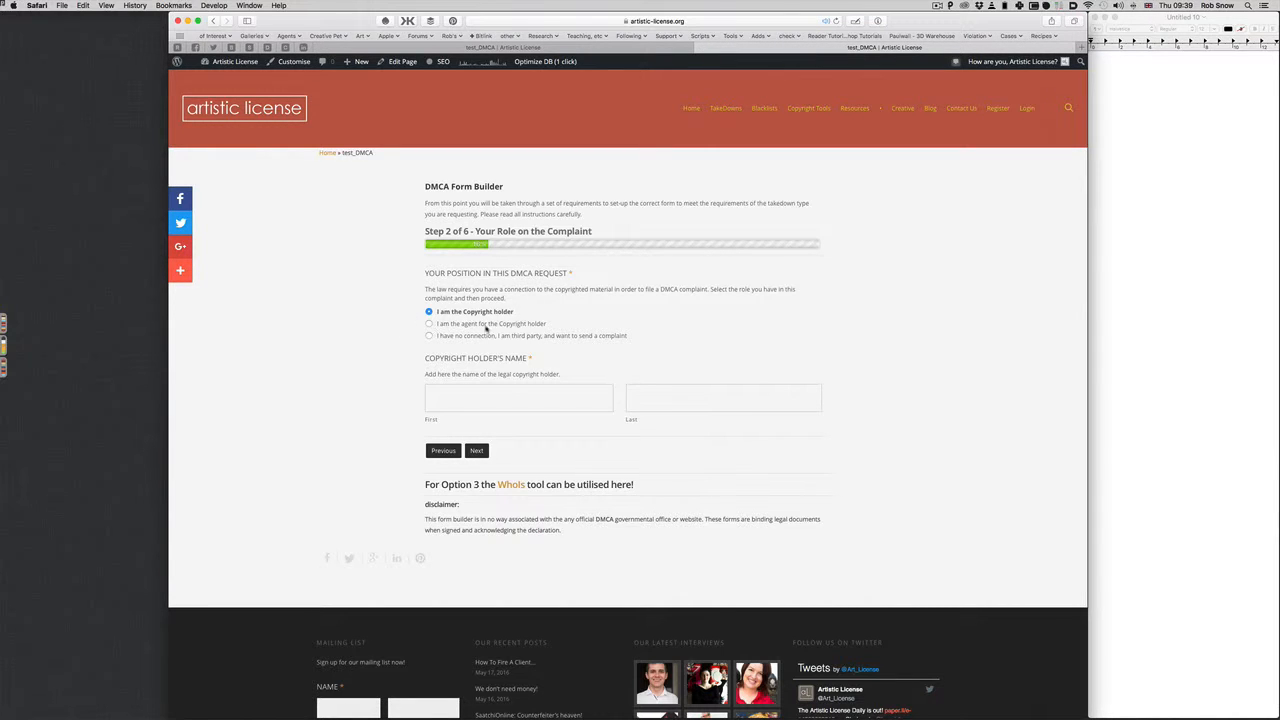
pyautogui.click(429, 324)
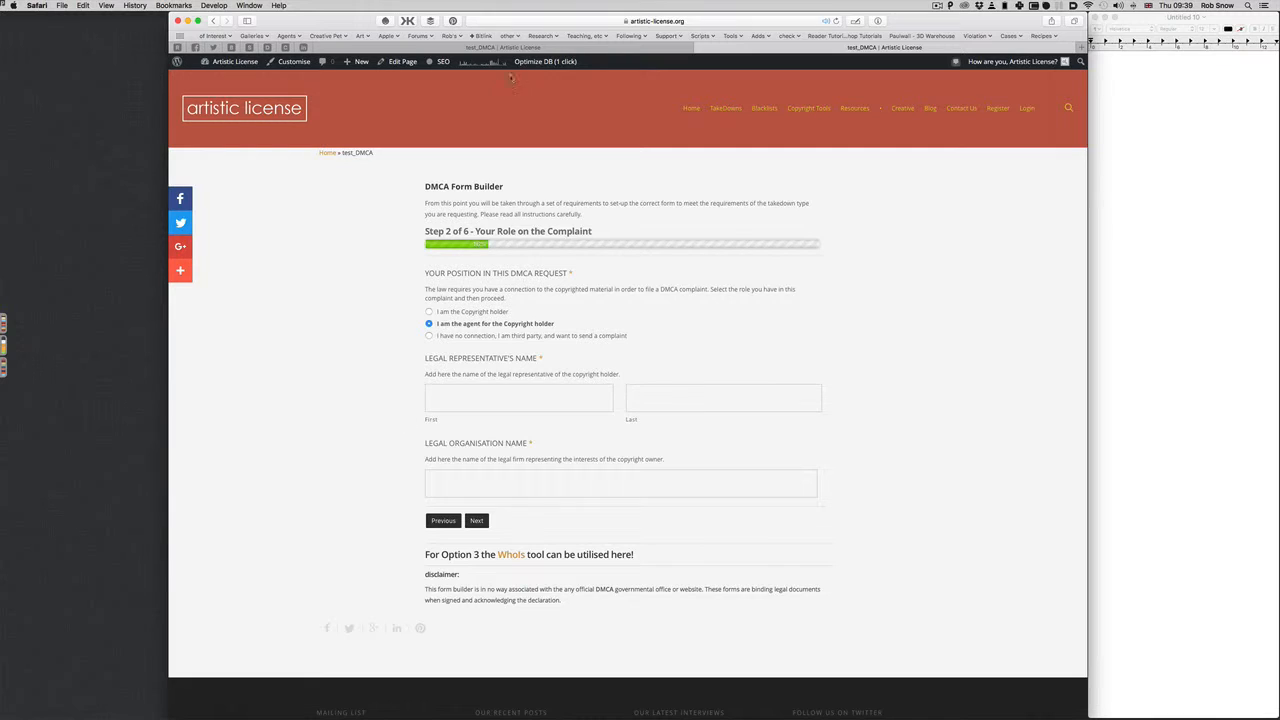
pyautogui.press('Up')
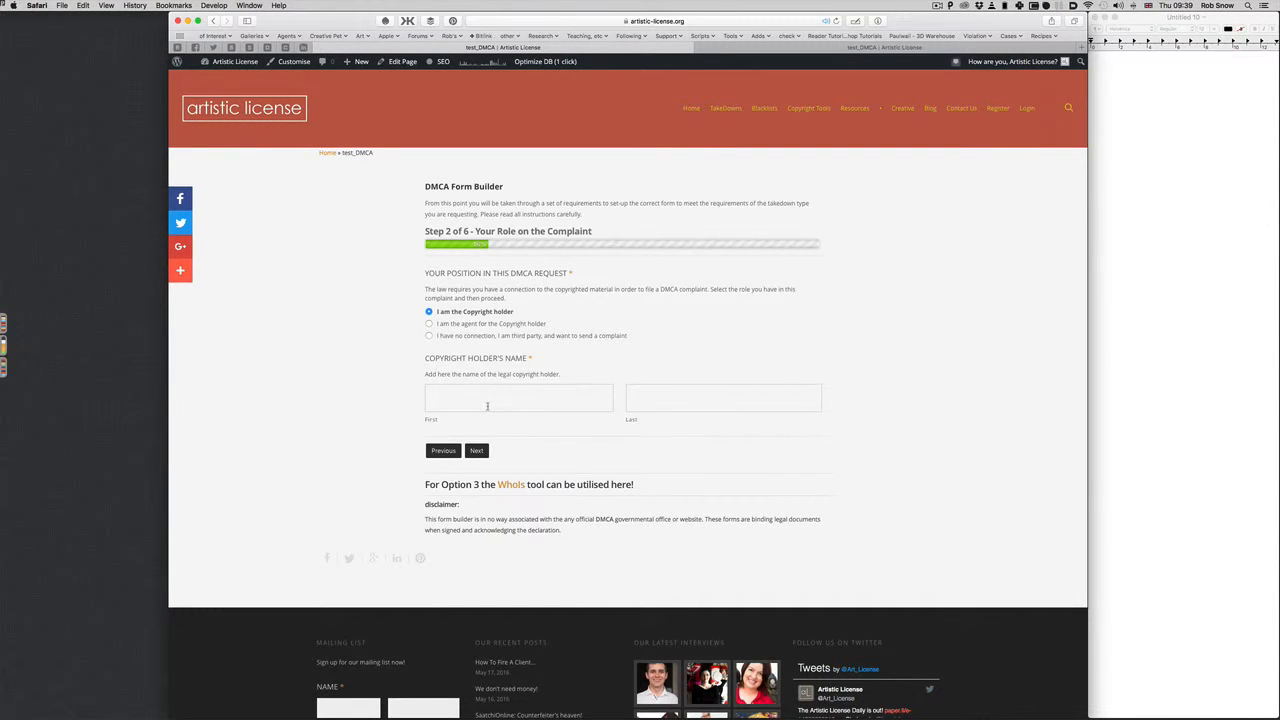
# Enter the copyright holder's first and last name
pyautogui.click(487, 405)
pyautogui.write('Bob')
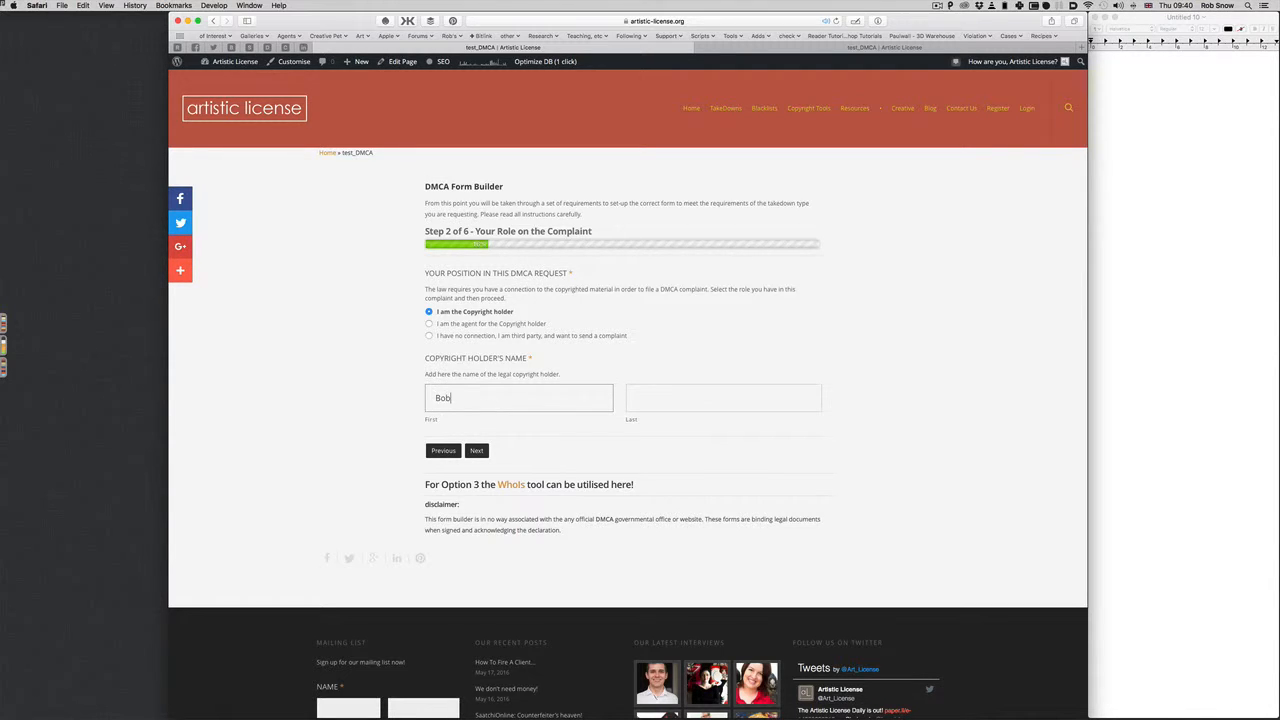
pyautogui.press('Tab')
pyautogui.write('Artist')
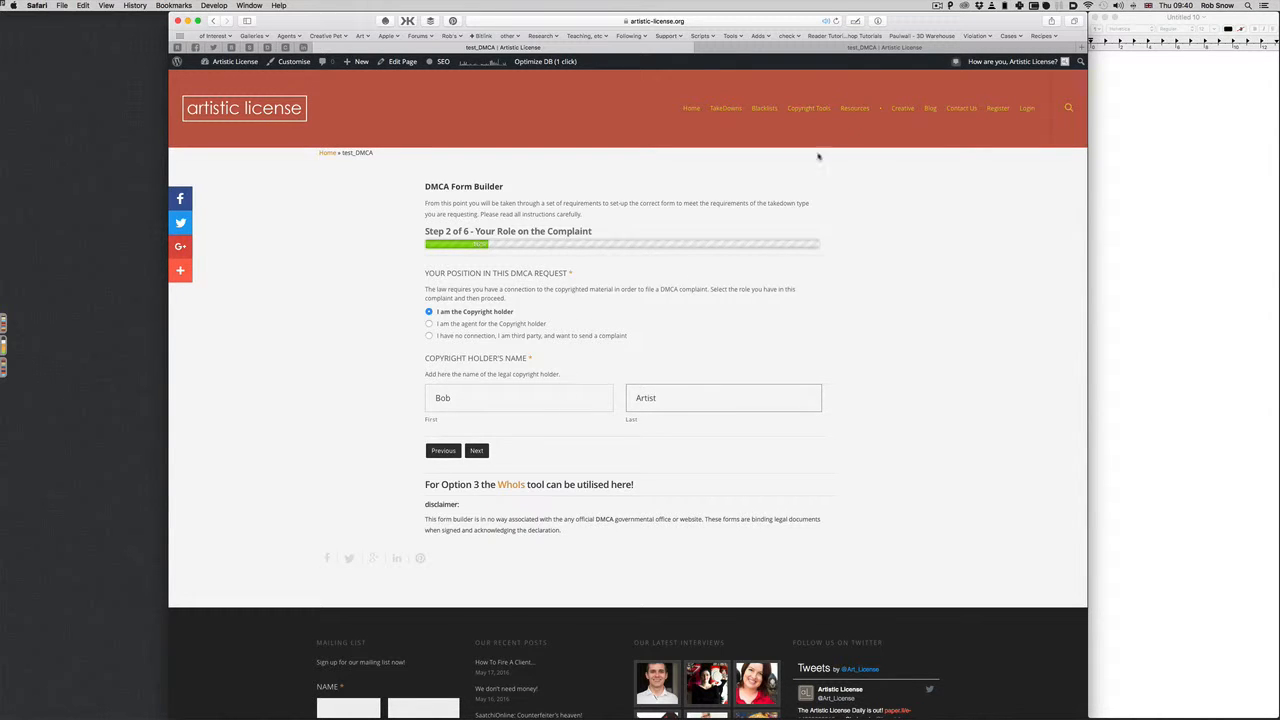
# Choose the agent role and enter the representative's first and last name
pyautogui.click(429, 323)
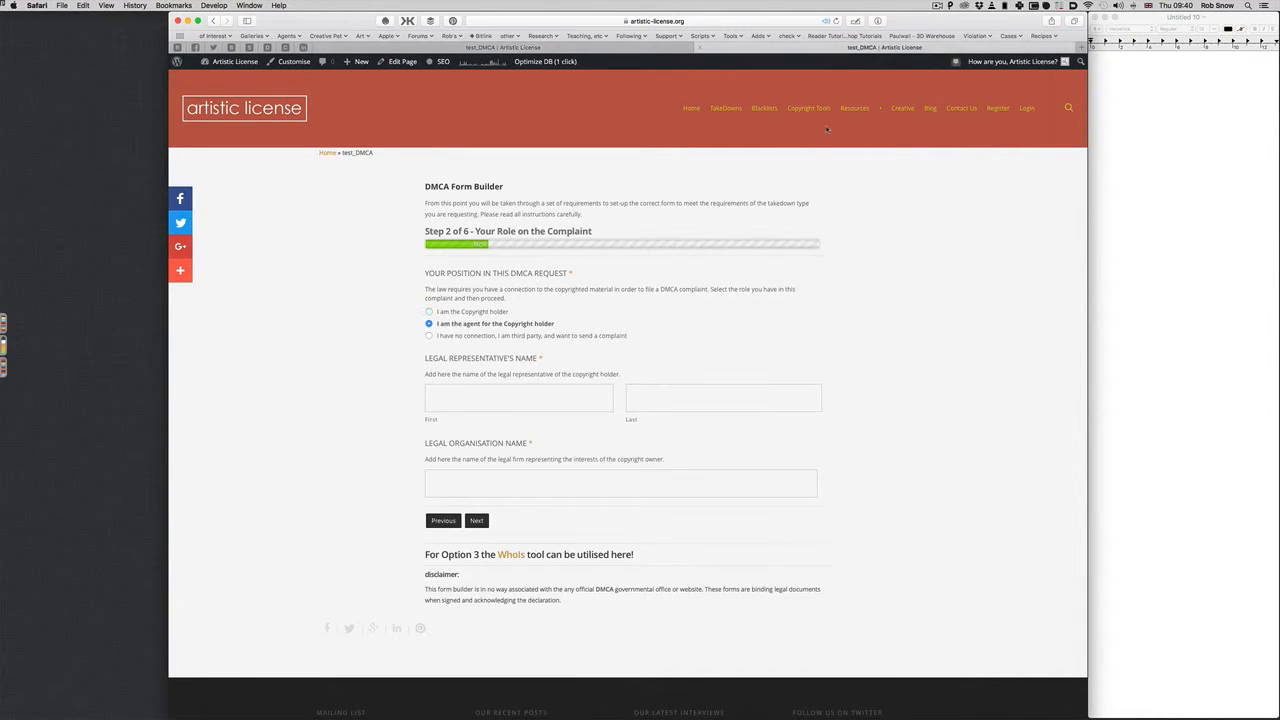
pyautogui.click(487, 405)
pyautogui.write('John')
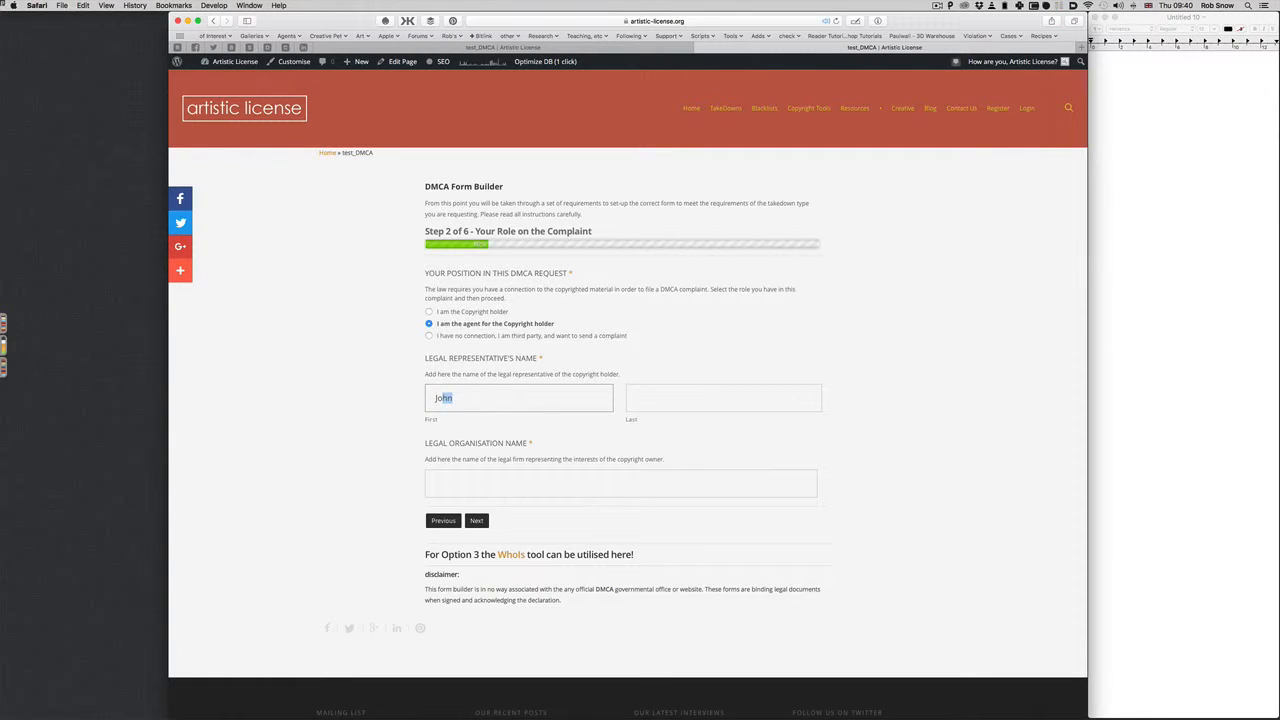
pyautogui.press('Tab')
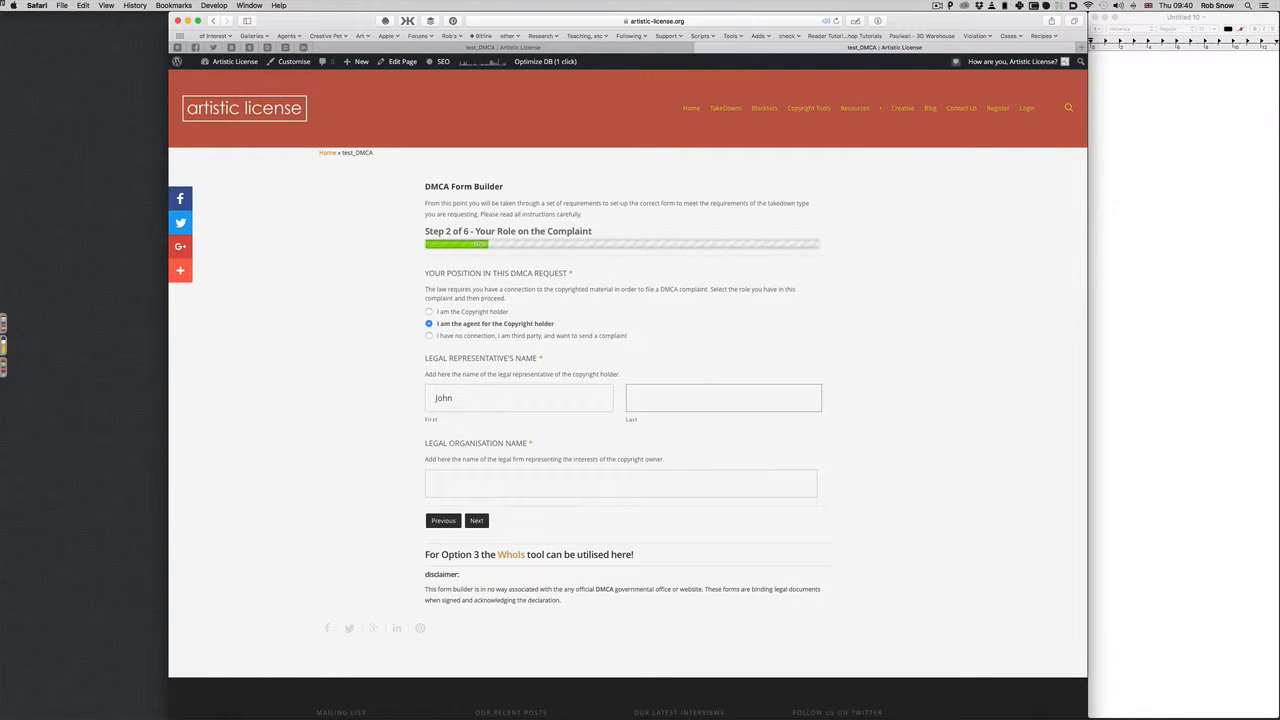
pyautogui.write('Doe')
# Accept the suggested legal organisation name and submit Step 2
pyautogui.click(450, 483)
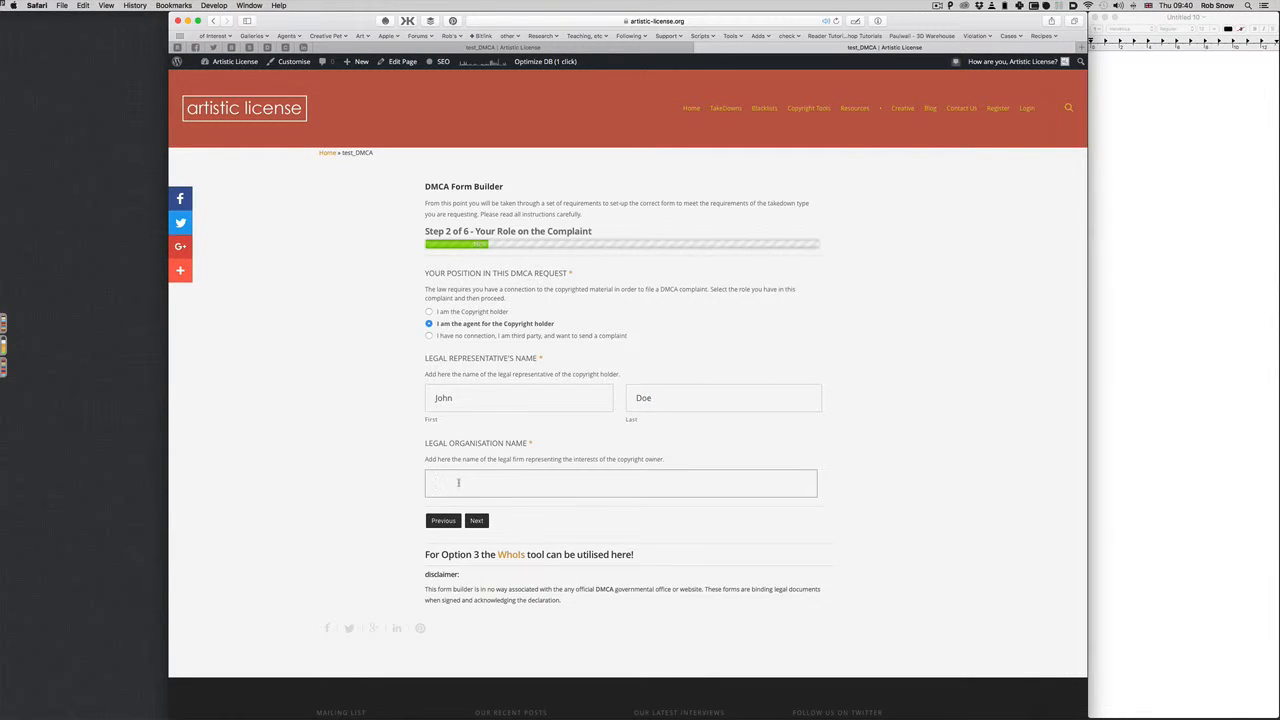
pyautogui.write('John Doe and Son')
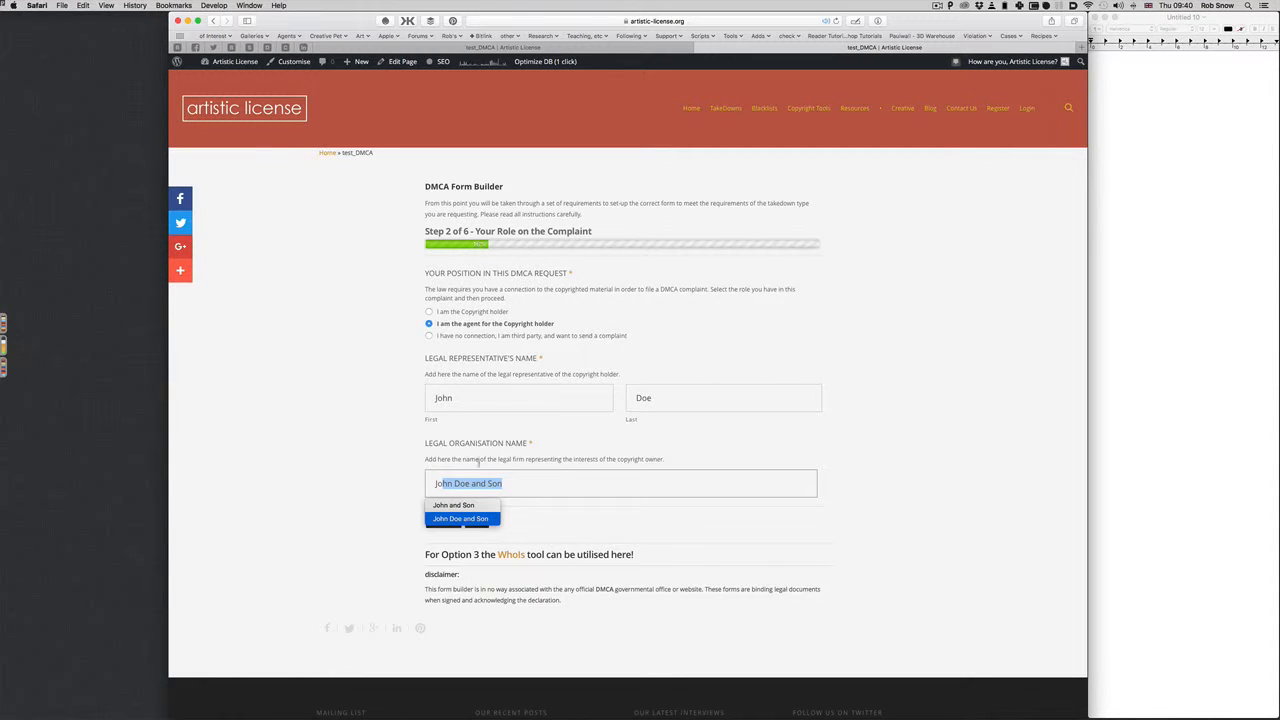
pyautogui.press('Return')
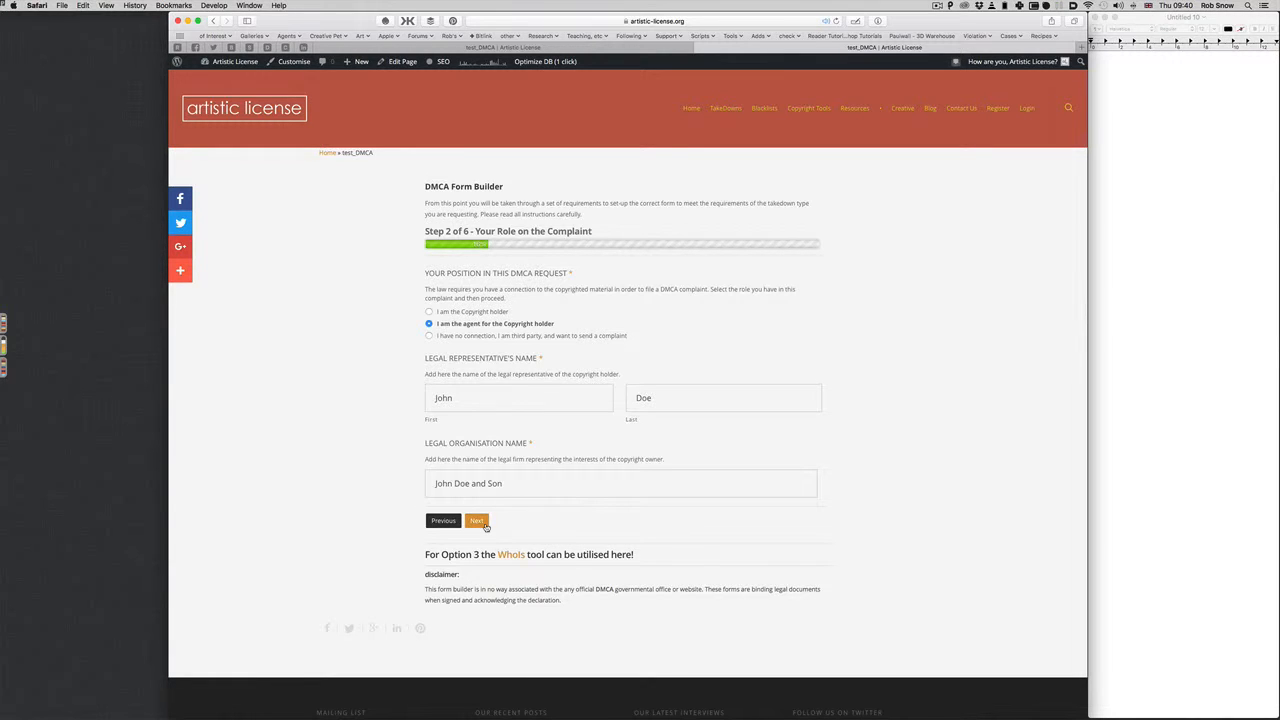
pyautogui.click(482, 523)
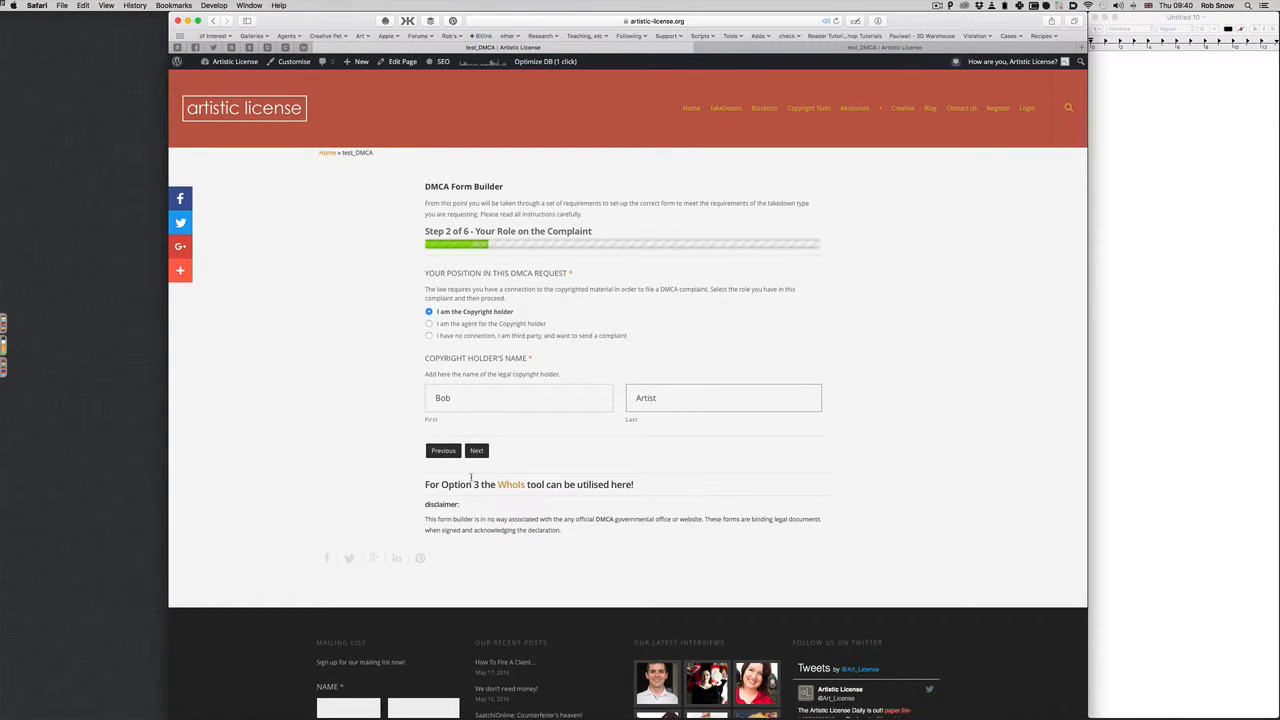
# Advance to Step 3, Your Details, and scroll through its fields
pyautogui.click(480, 453)
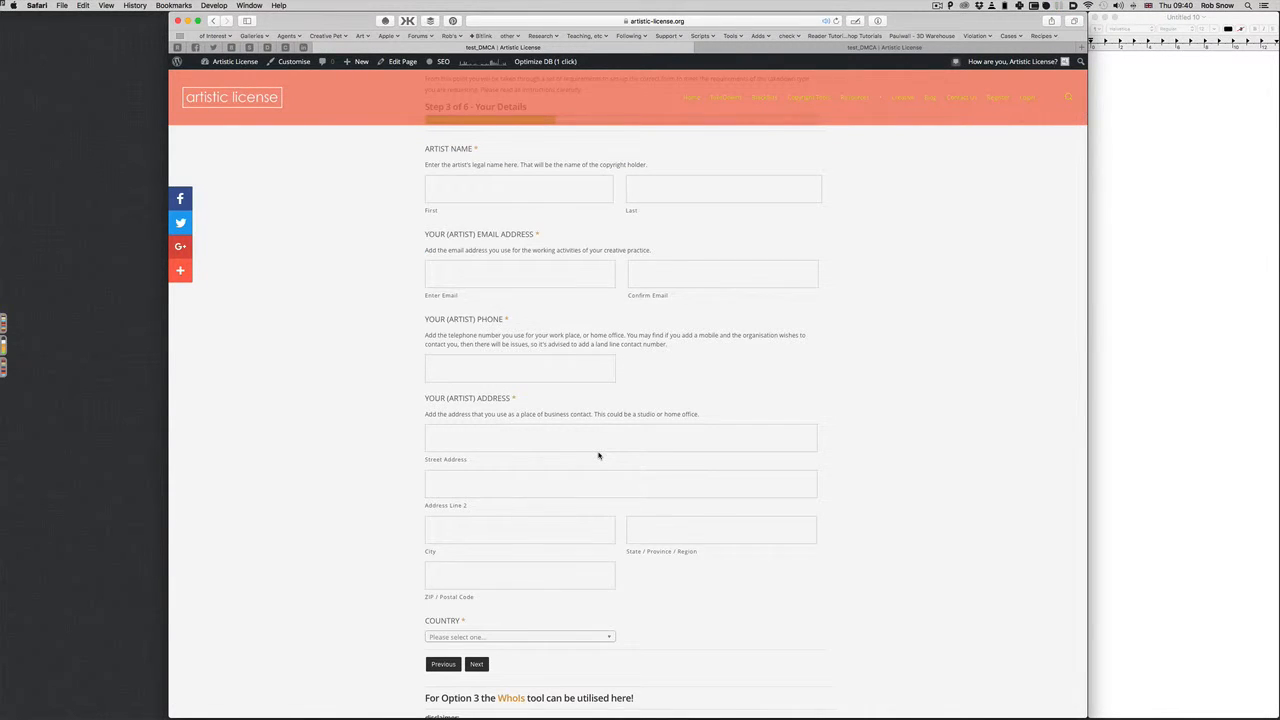
pyautogui.scroll(2, 598, 456)
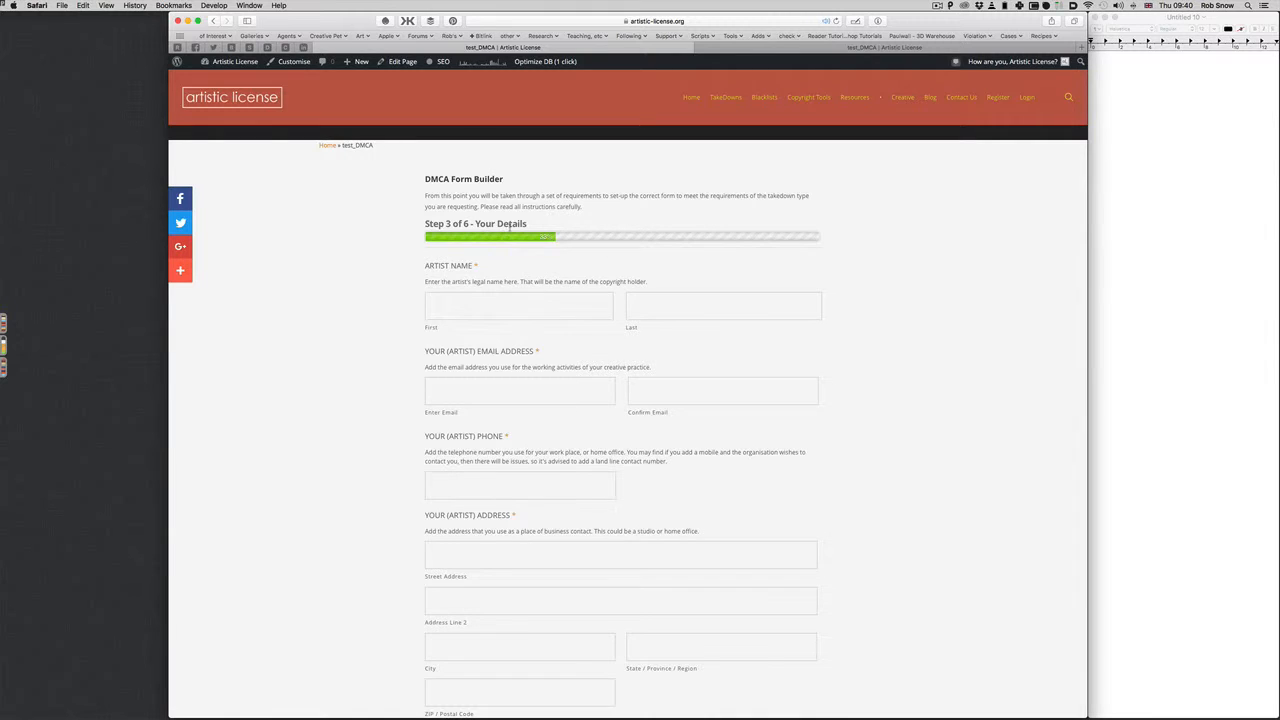
pyautogui.scroll(-2, 529, 294)
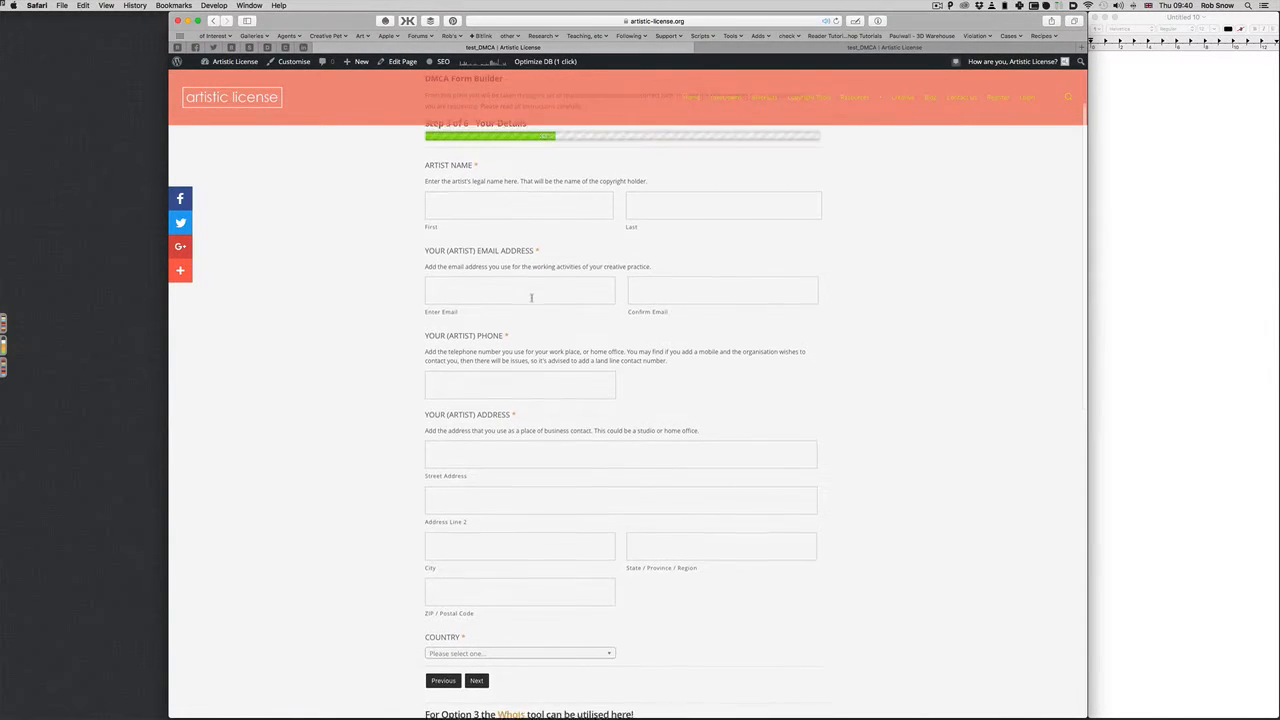
pyautogui.scroll(1, 531, 297)
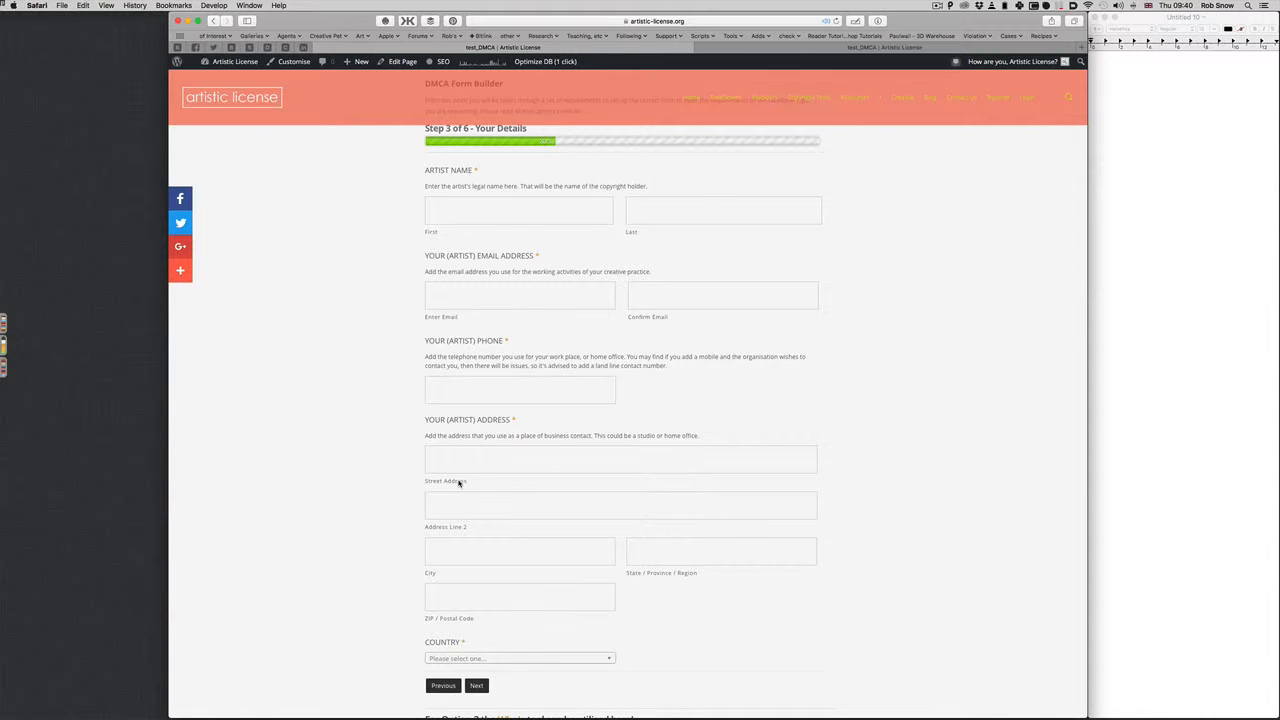
pyautogui.scroll(3, 513, 548)
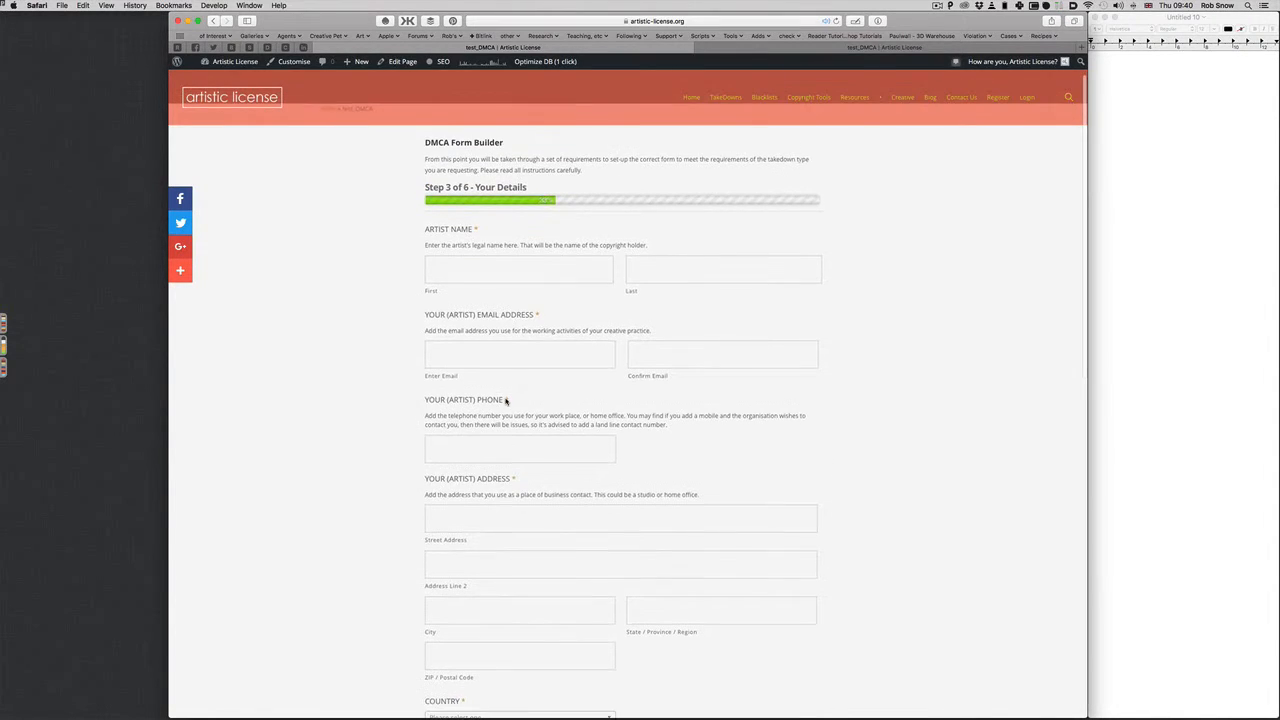
# Return from Step 3 to Step 2 with Previous
pyautogui.click(461, 264)
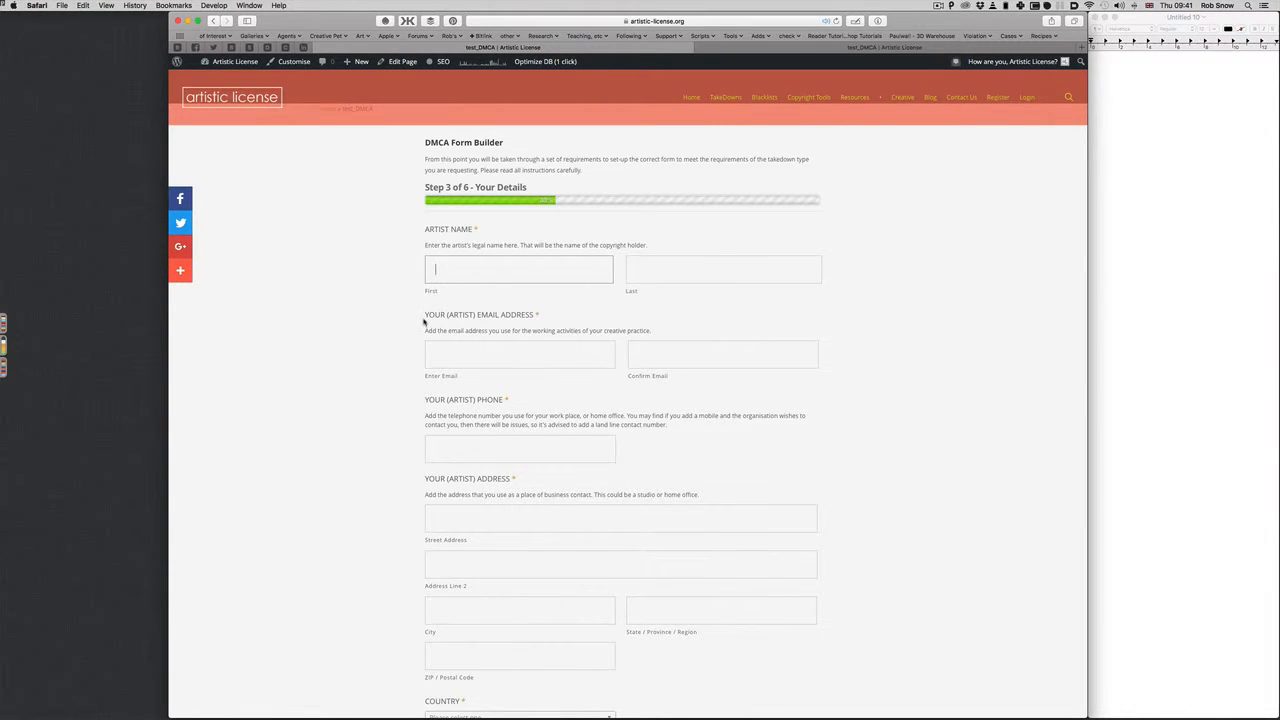
pyautogui.scroll(-3, 423, 323)
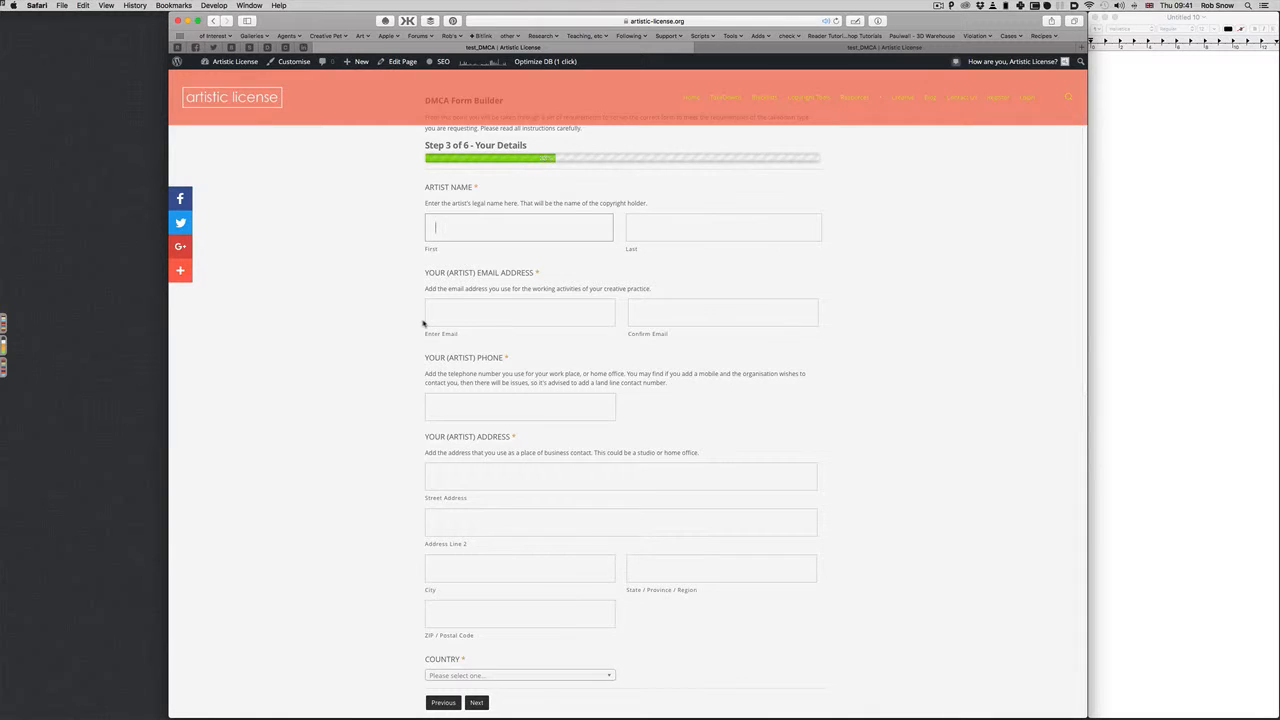
pyautogui.scroll(-2, 423, 323)
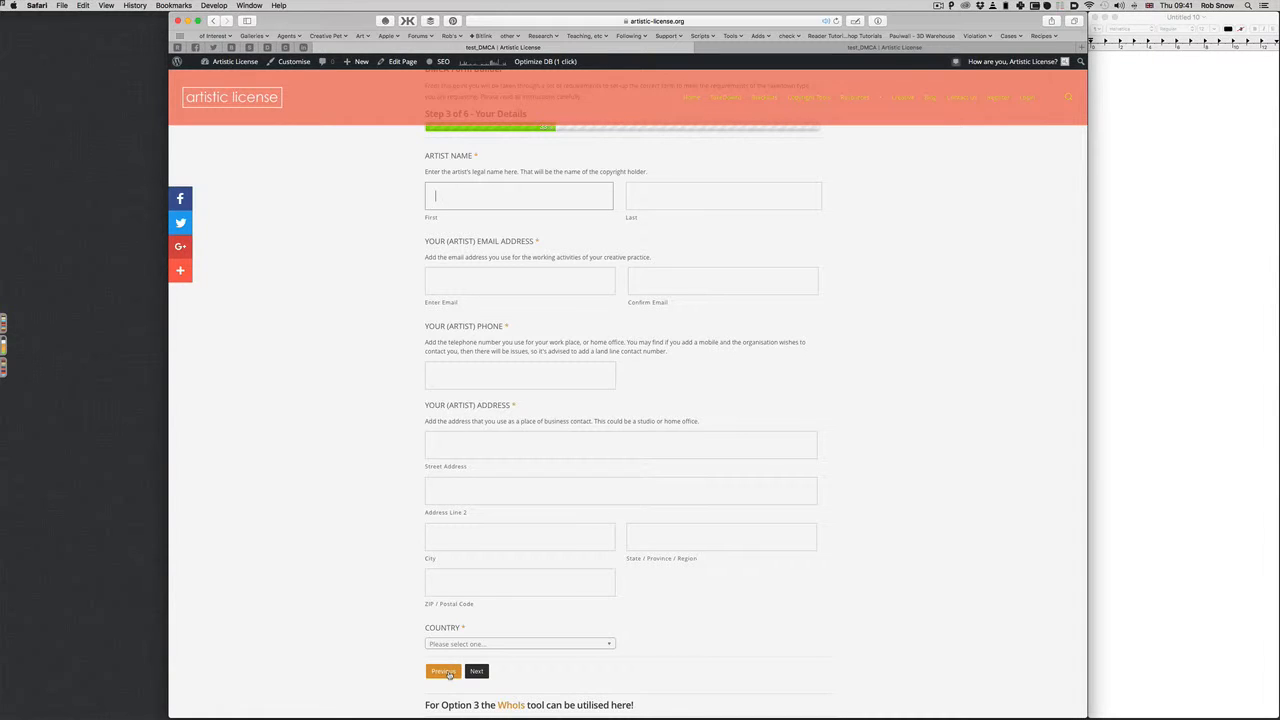
pyautogui.click(439, 675)
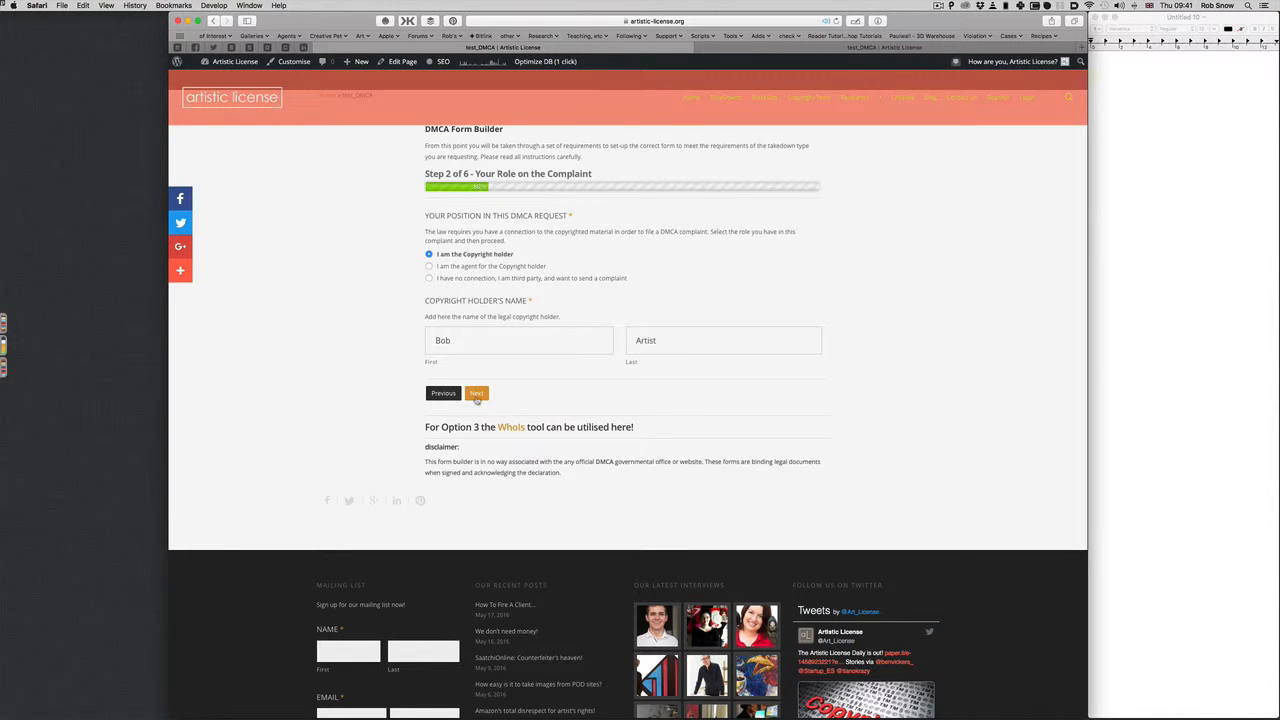
# Advance to Your Details and enter the artist's first and last name
pyautogui.click(476, 396)
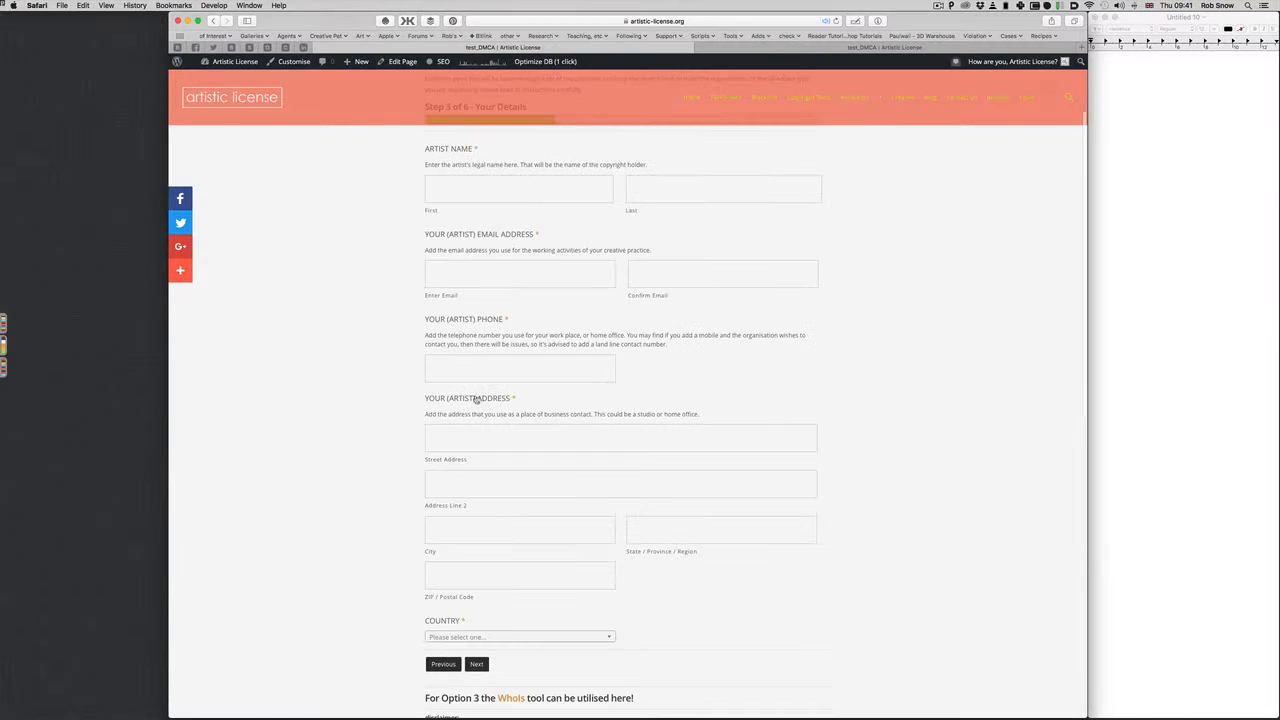
pyautogui.click(449, 182)
pyautogui.write('Bob')
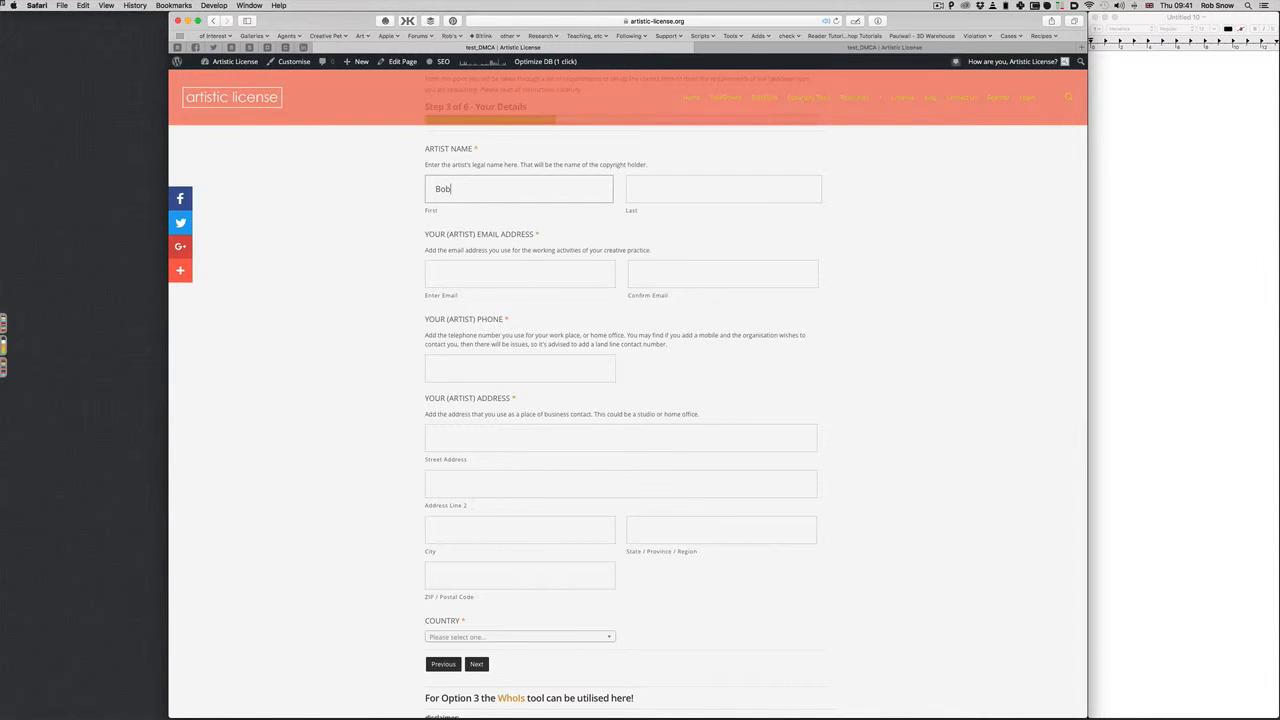
pyautogui.press('Tab')
pyautogui.write('Artist')
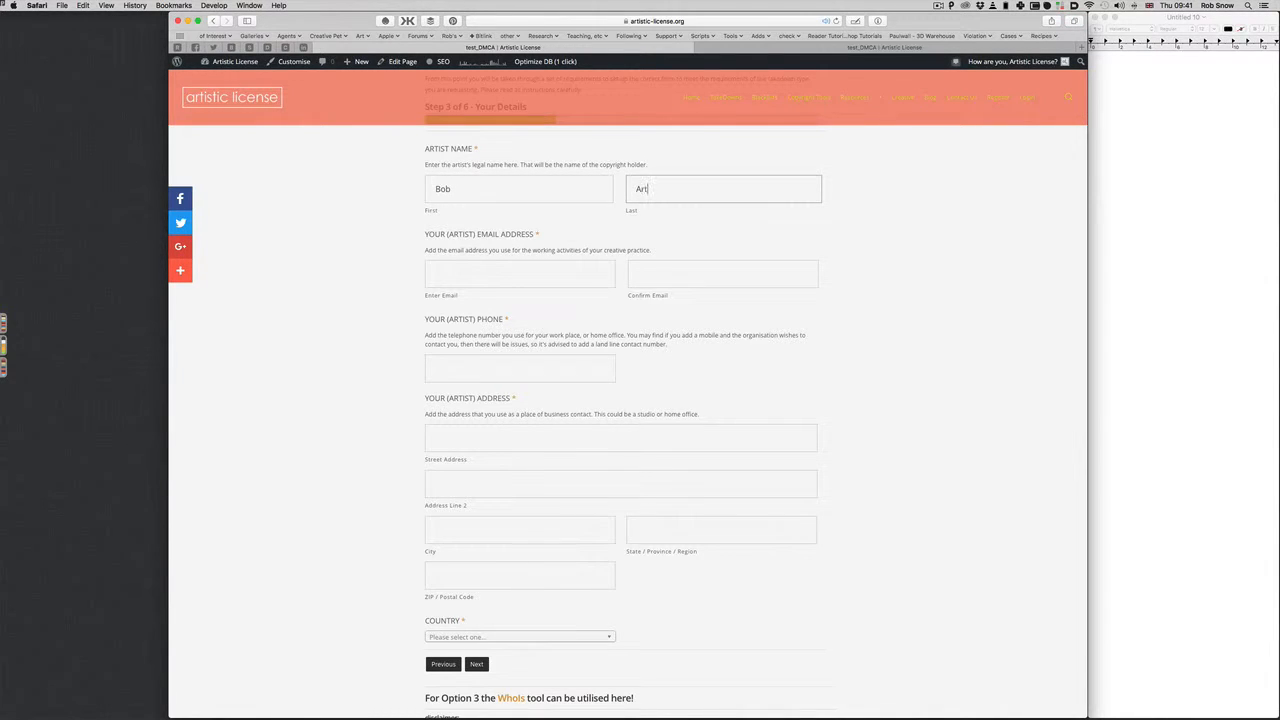
# Enter the artist's e-mail address and paste it into the confirmation field
pyautogui.click(459, 267)
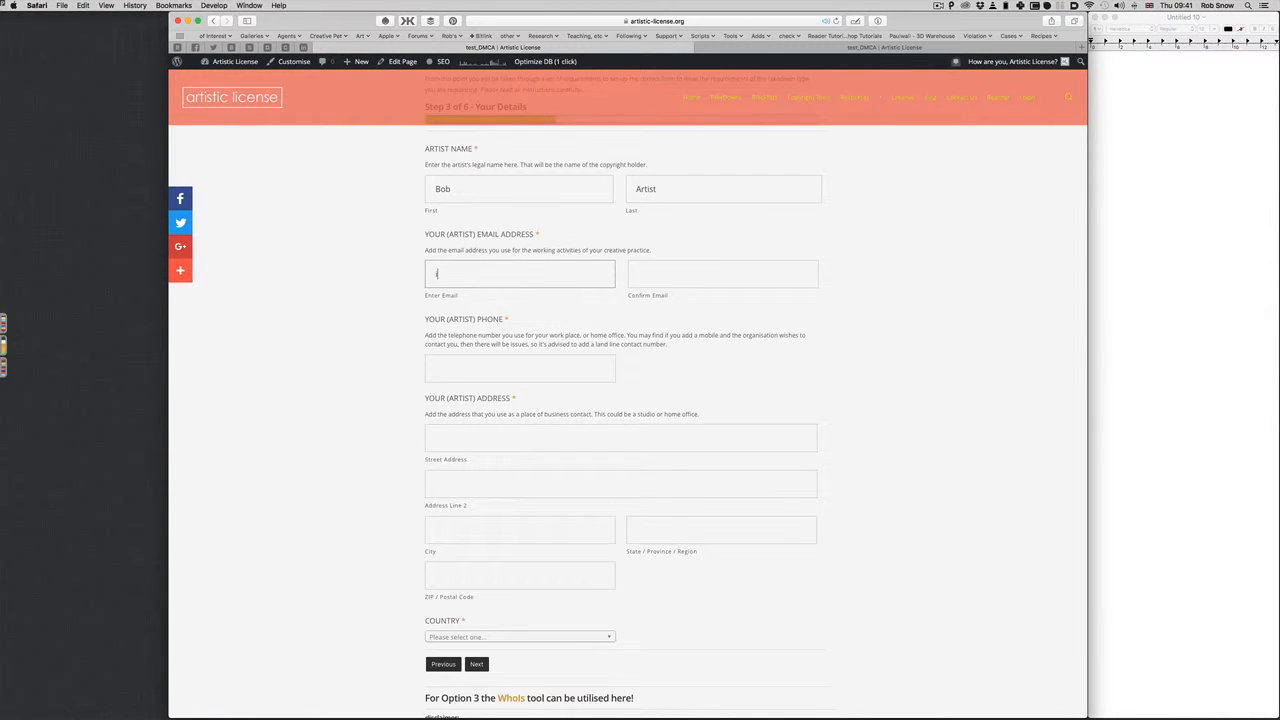
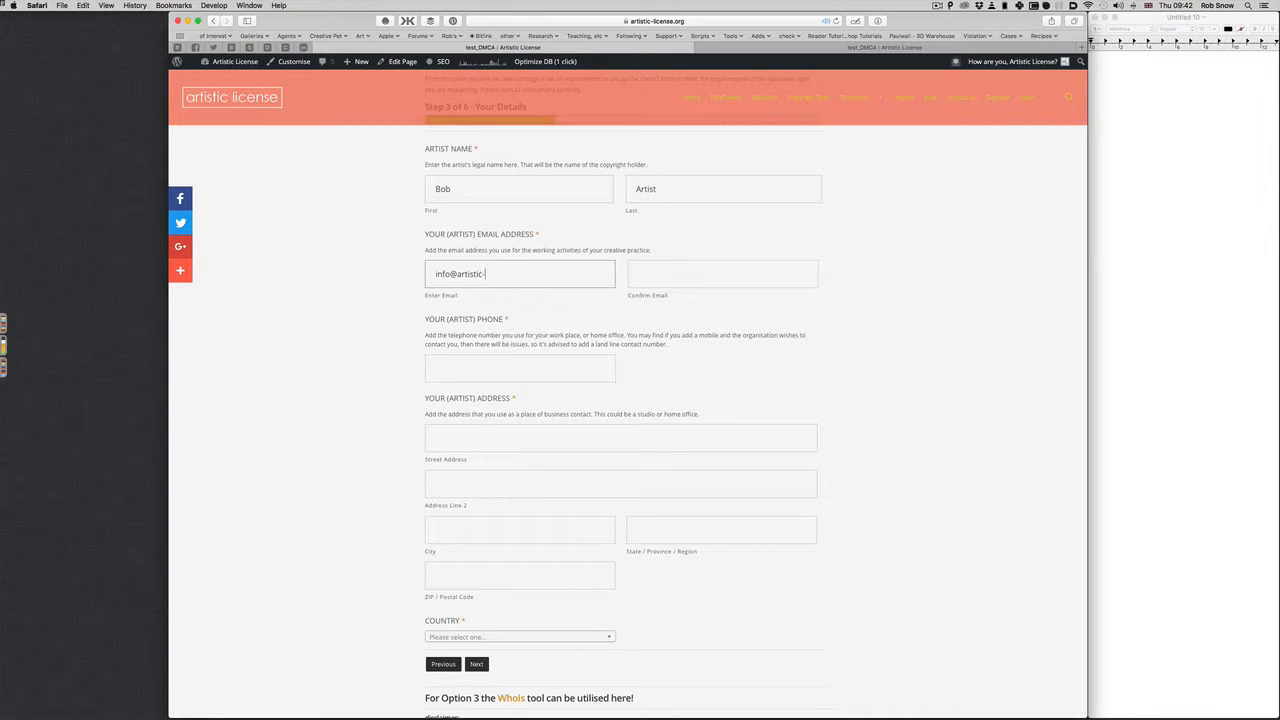
pyautogui.hotkey('alt', 'shift', 'Left')
pyautogui.hotkey('alt', 'shift', 'Left')
pyautogui.hotkey('alt', 'shift', 'Left')
pyautogui.hotkey('alt', 'shift', 'Left')
pyautogui.press('super+c')
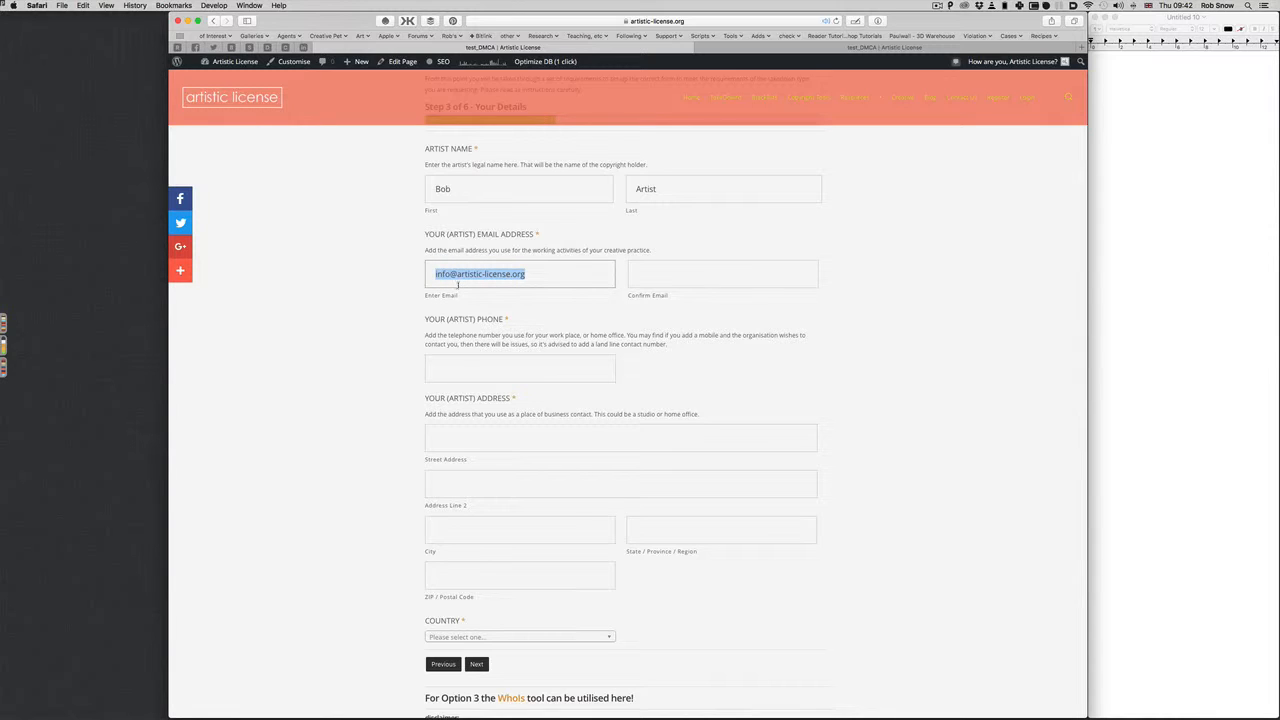
pyautogui.click(679, 279)
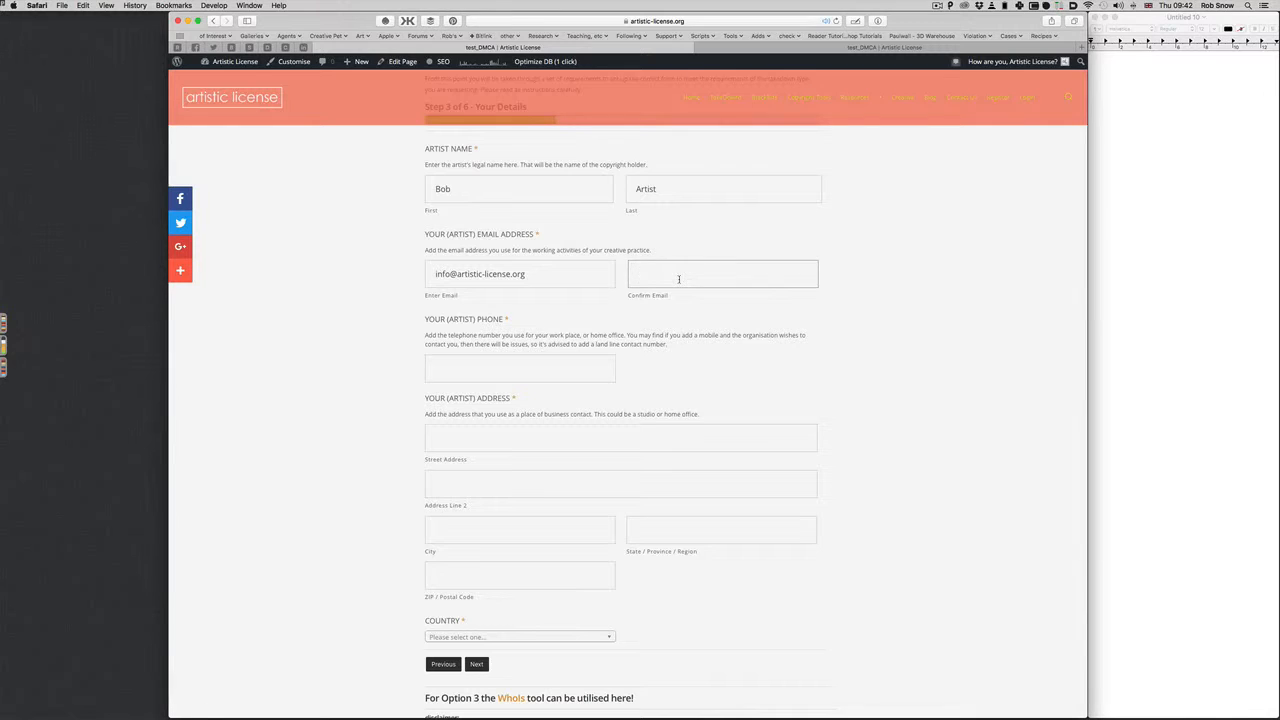
pyautogui.press('super+v')
# Enter the artist's phone number and both street address lines
pyautogui.click(453, 378)
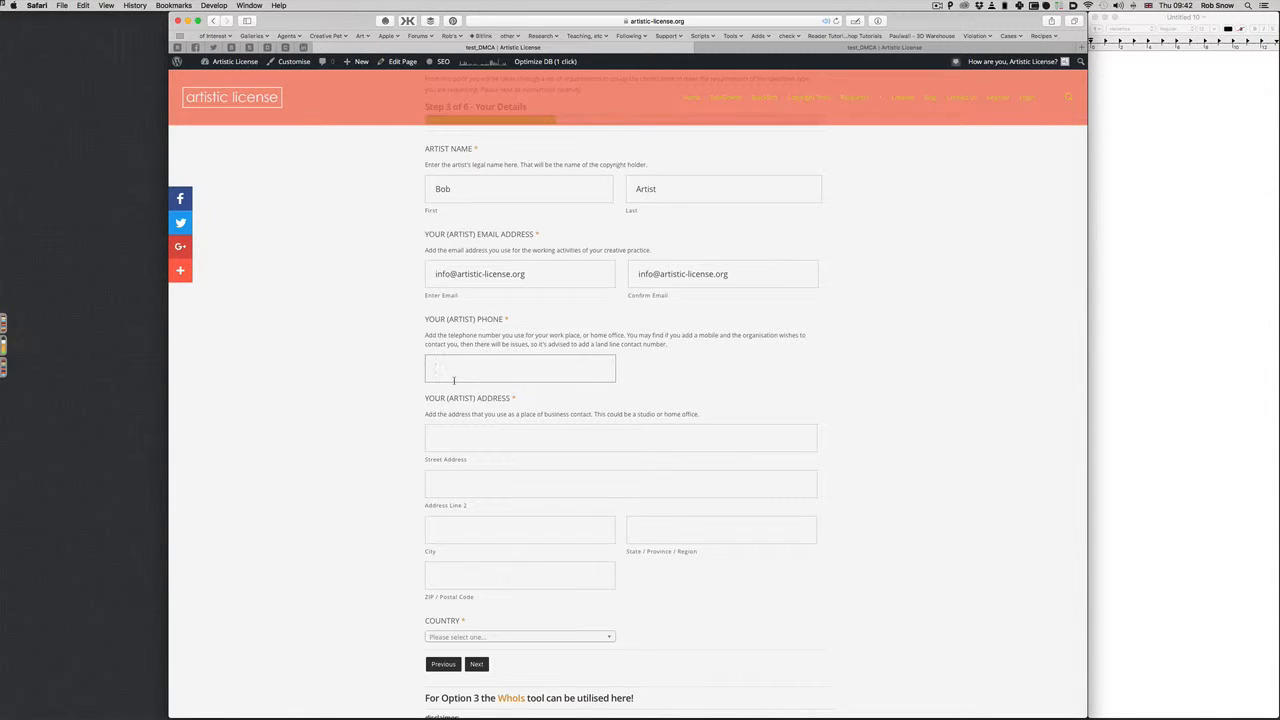
pyautogui.write('+0000000443883')
pyautogui.click(445, 433)
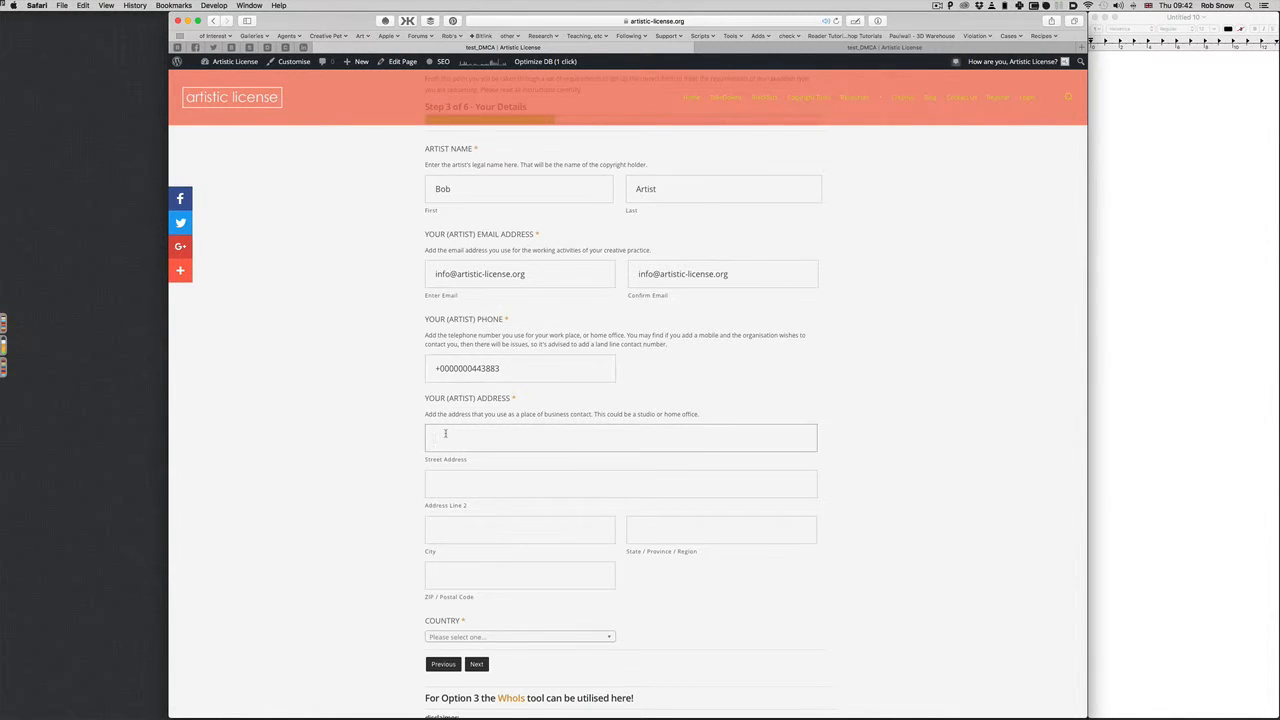
pyautogui.scroll(-1, 445, 433)
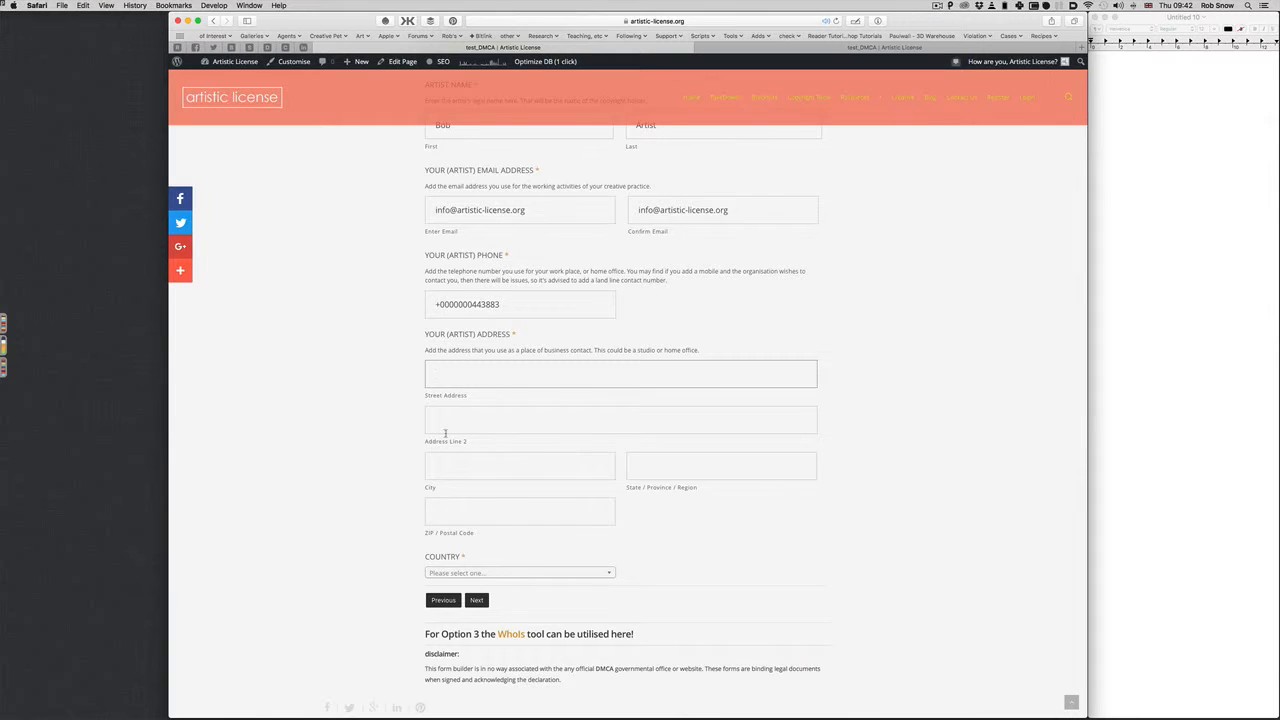
pyautogui.press('Tab')
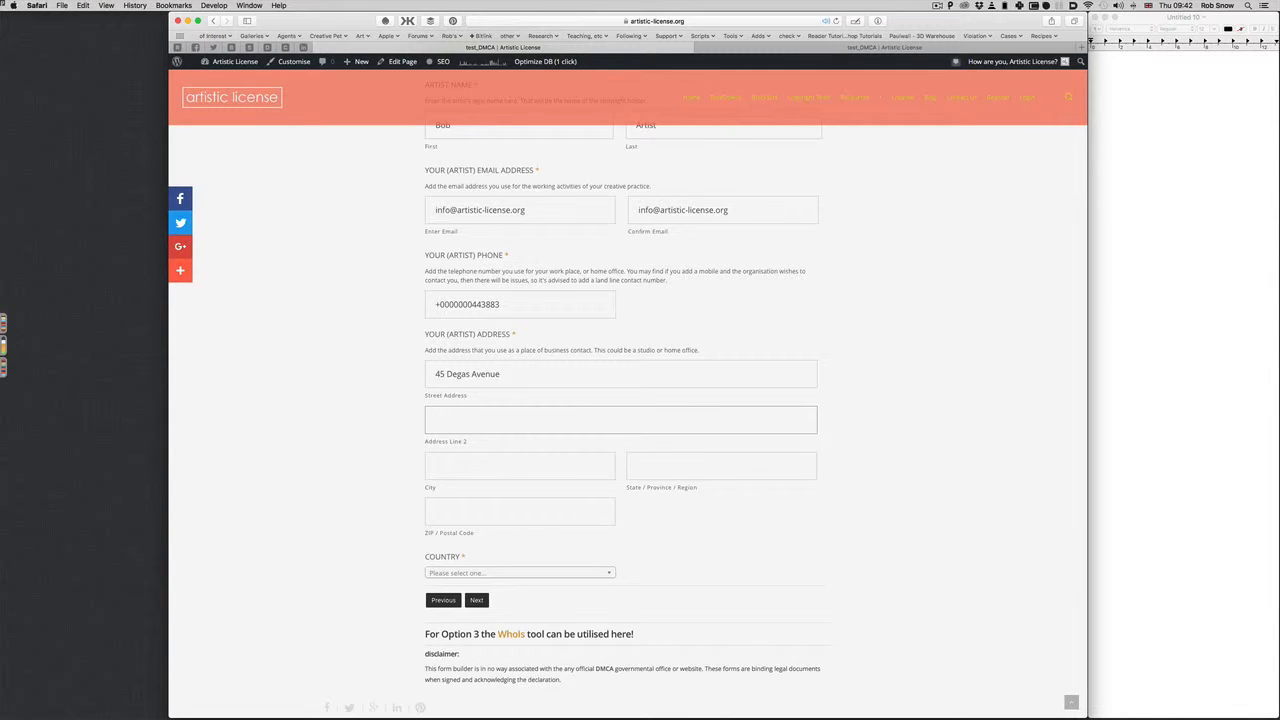
# Fill in the city, state/region and postcode of the artist's address
pyautogui.press('Tab')
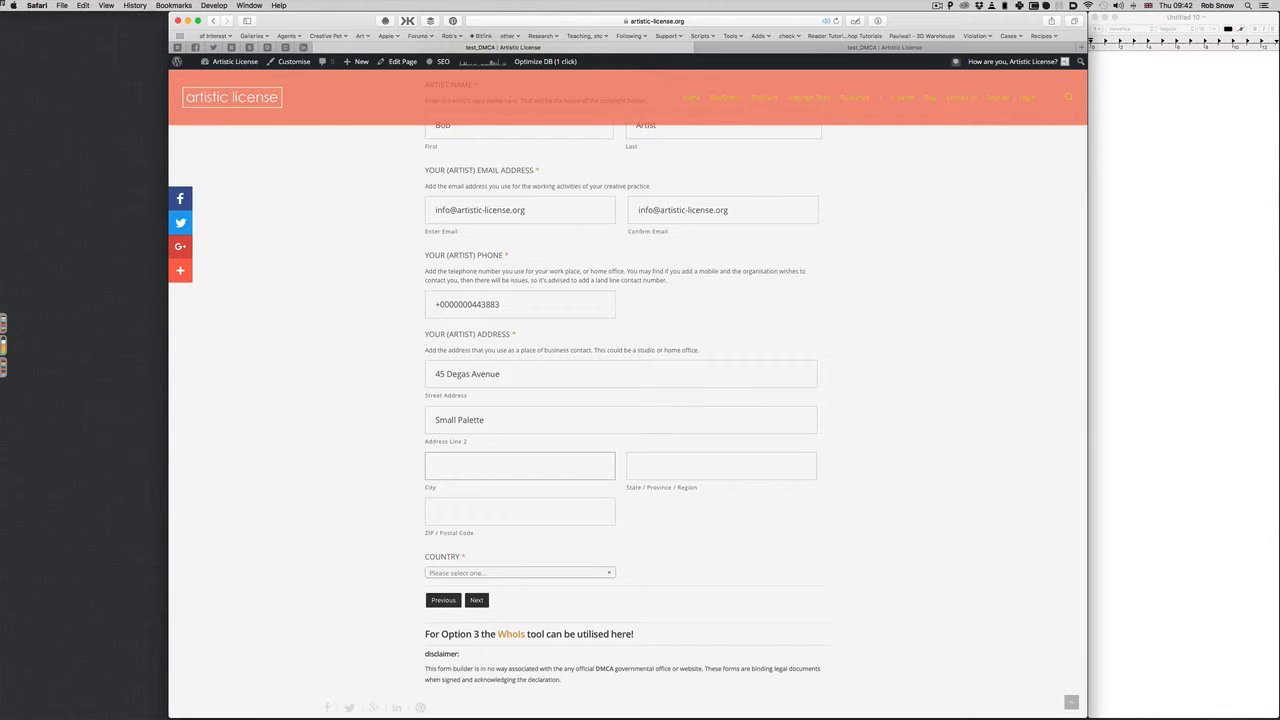
pyautogui.write('London')
pyautogui.press('Tab')
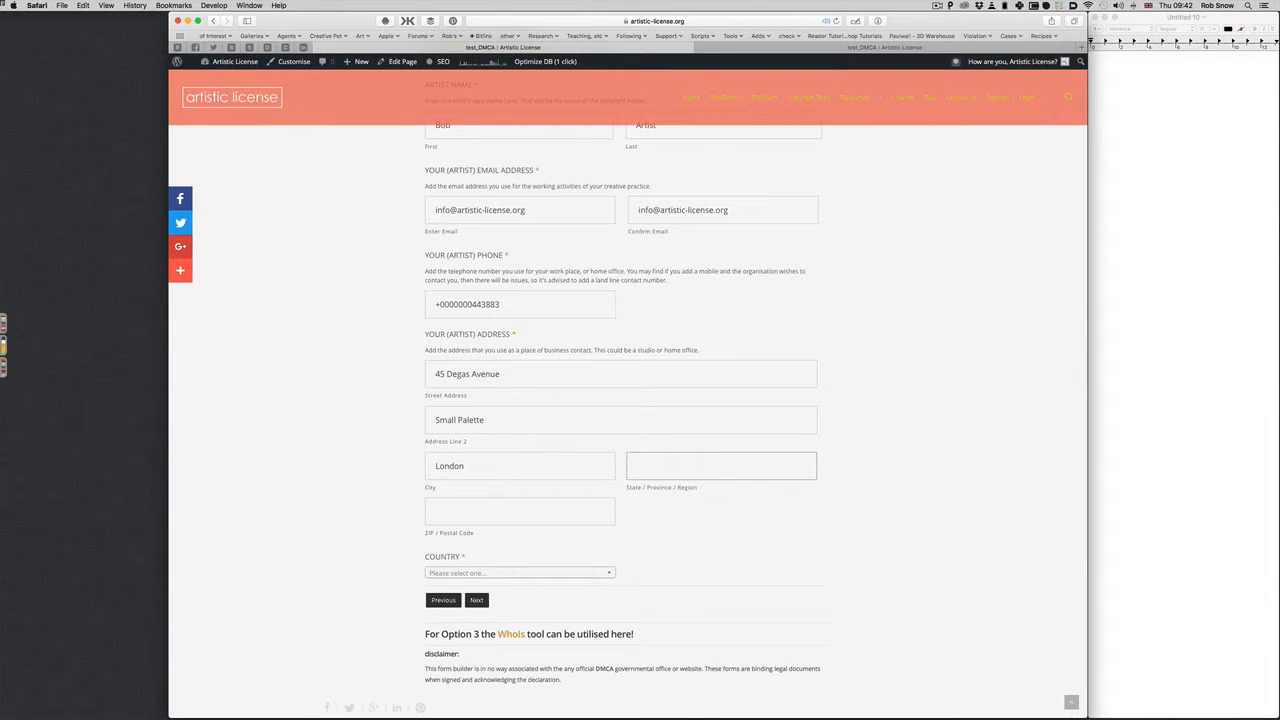
pyautogui.write('Essex')
pyautogui.click(520, 511)
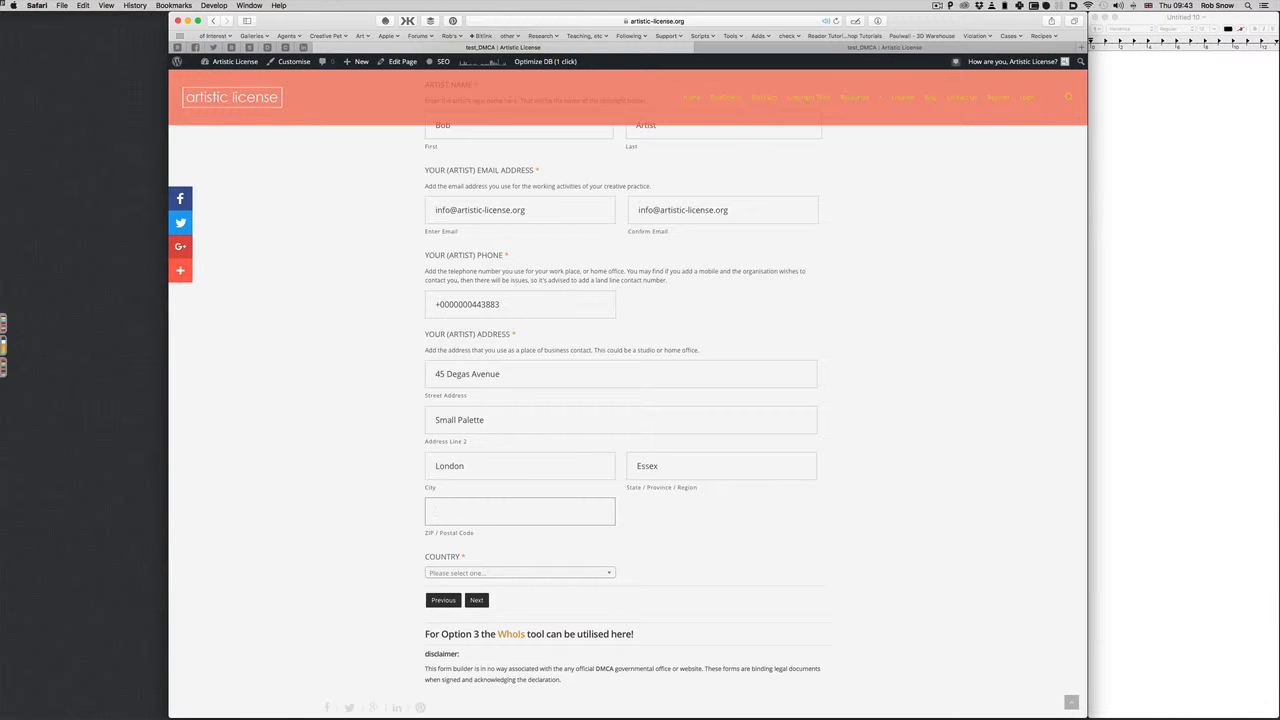
pyautogui.write('NW1 567')
pyautogui.press('BackSpace')
pyautogui.write('P')
# Set the country to United Kingdom
pyautogui.click(555, 578)
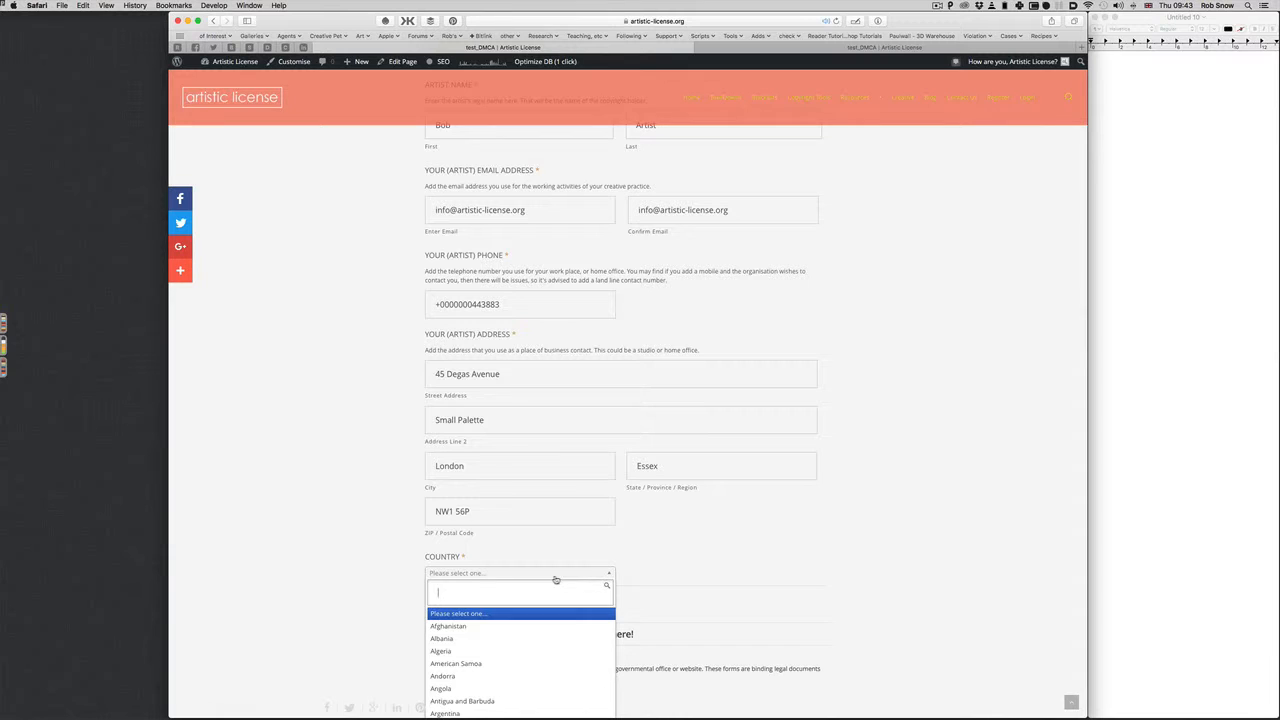
pyautogui.write('united')
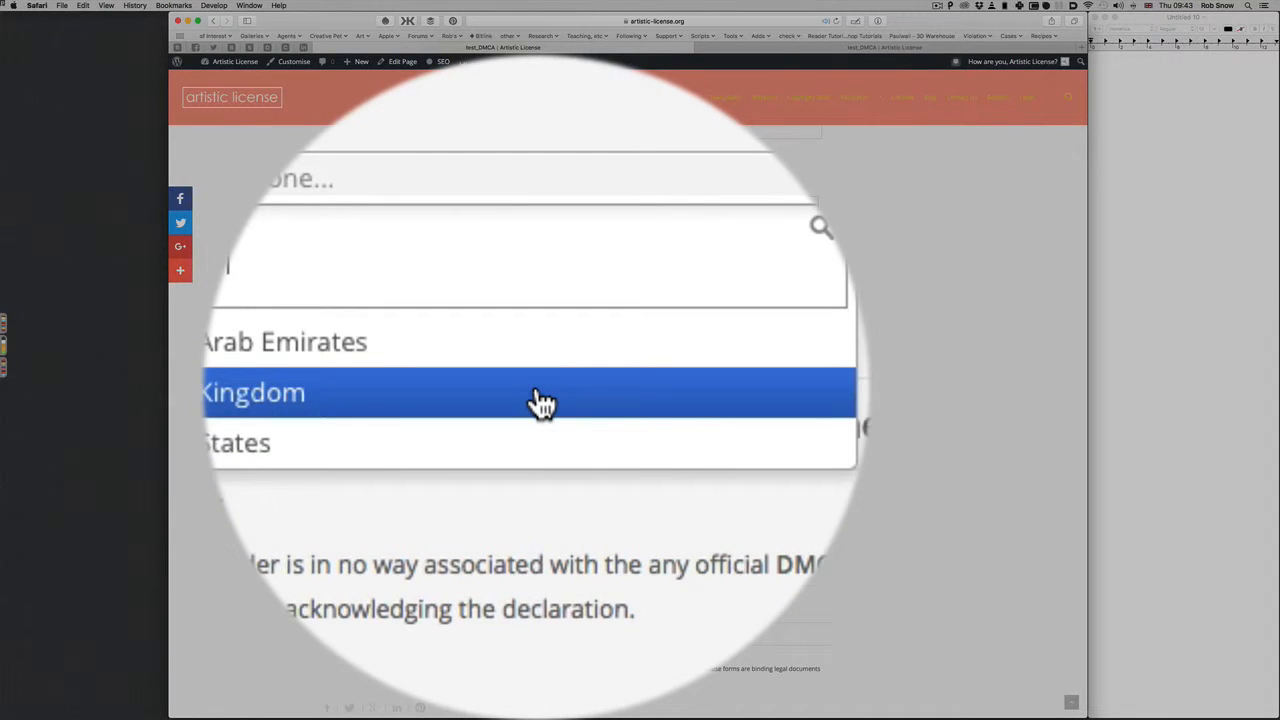
pyautogui.click(540, 400)
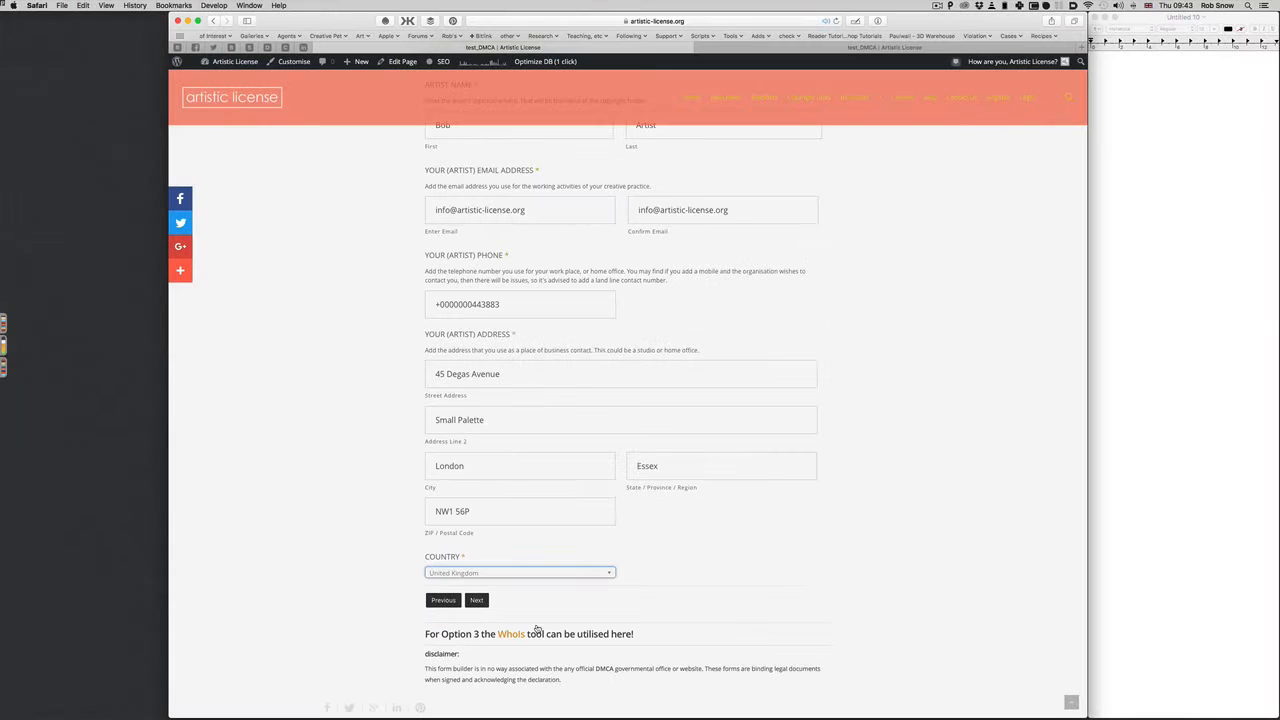
pyautogui.scroll(1, 698, 554)
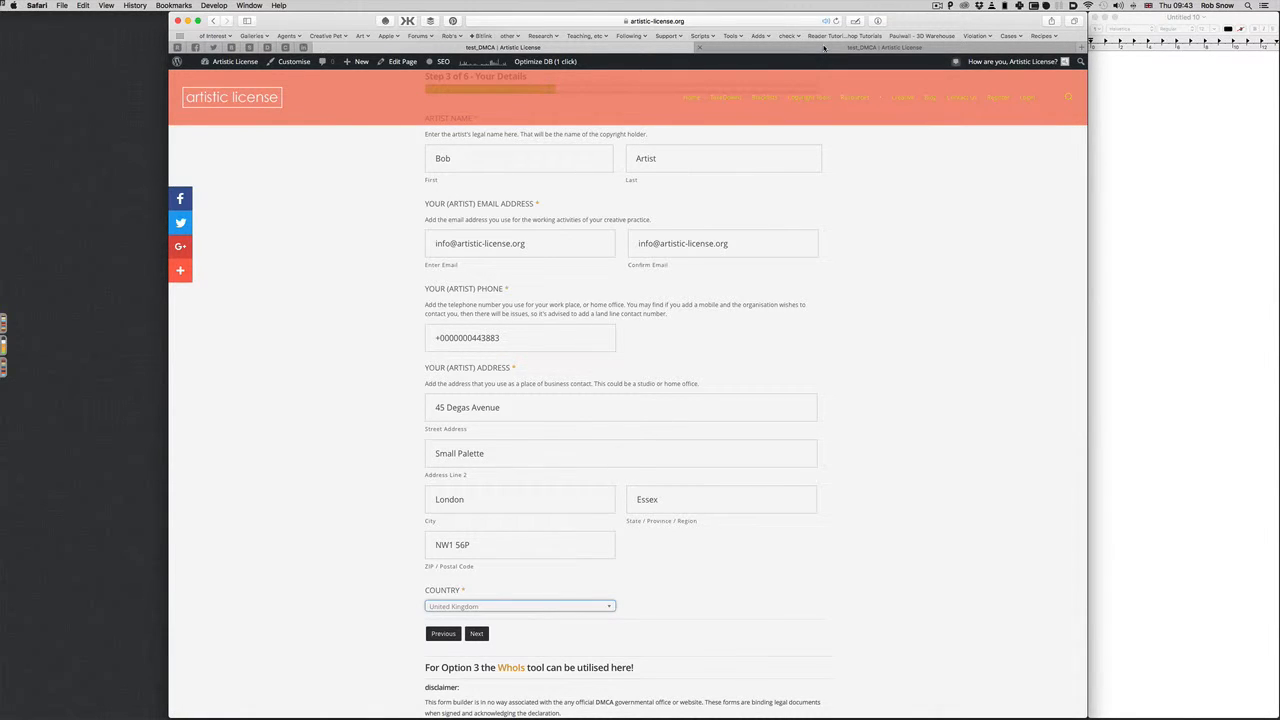
# Reload the form and refill the artist's name, e-mails, and autofilled phone and address
pyautogui.click(824, 48)
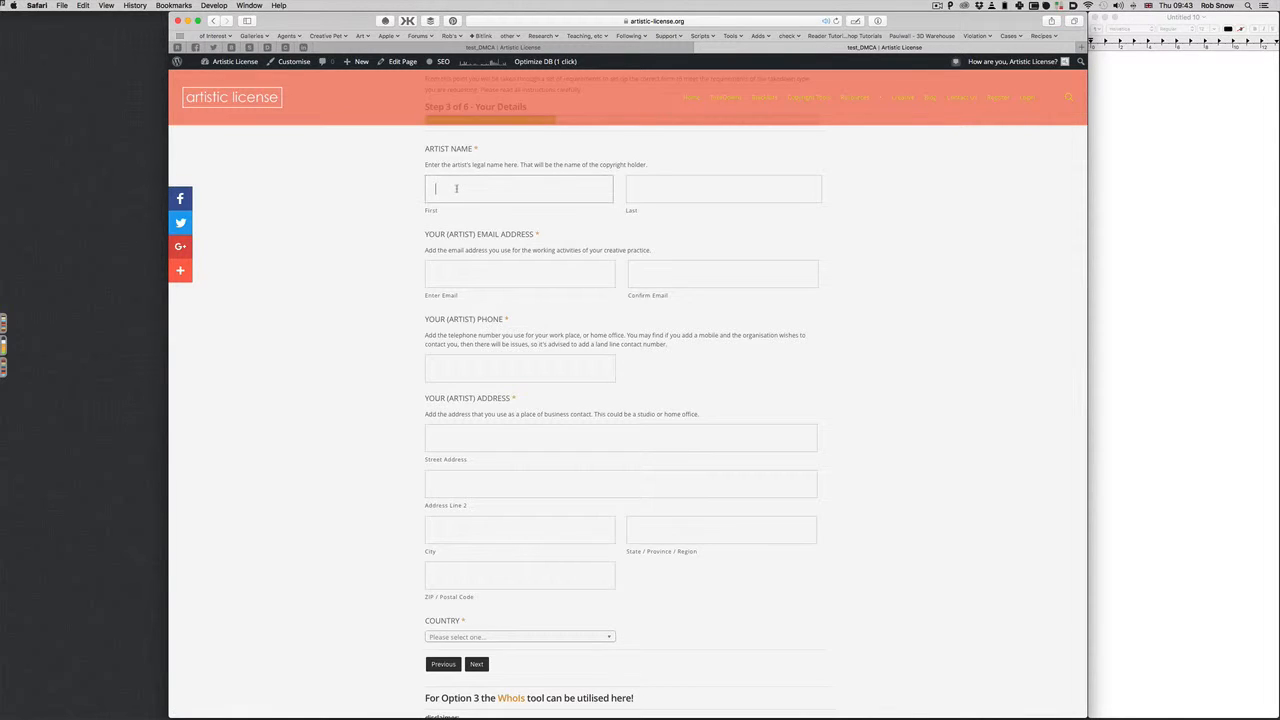
pyautogui.write('Bob')
pyautogui.click(662, 195)
pyautogui.write('Artist')
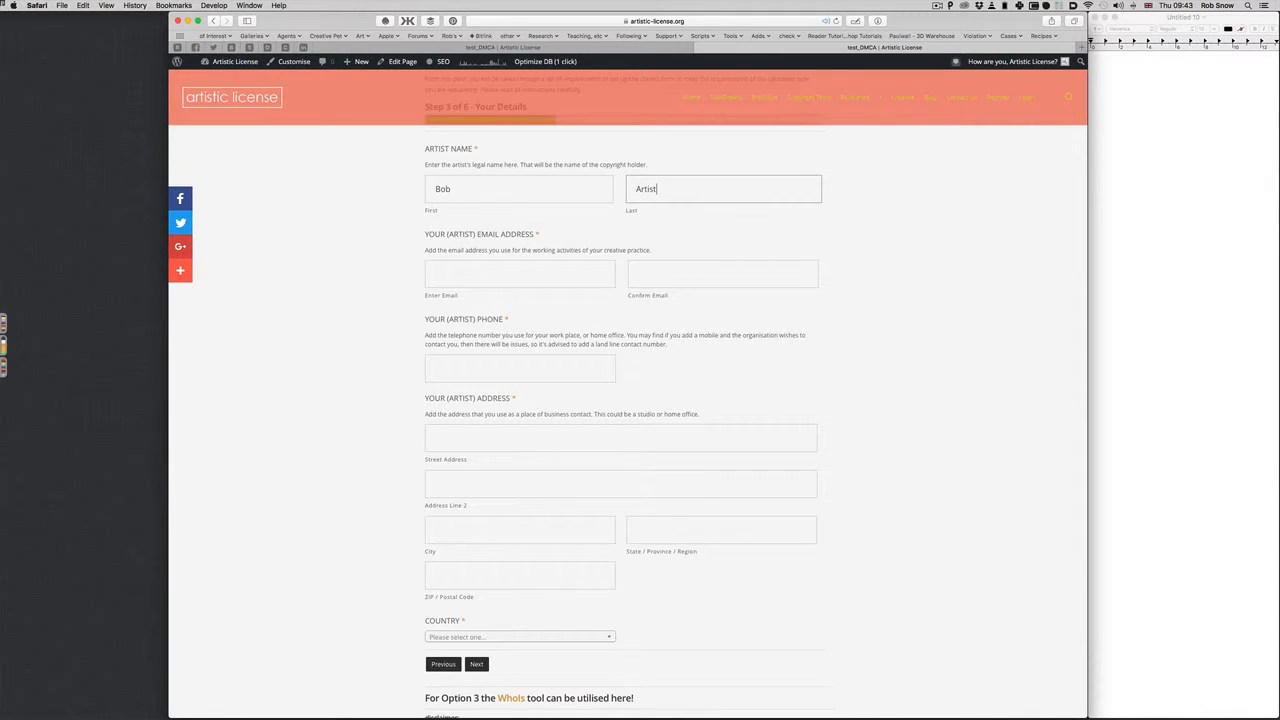
pyautogui.click(526, 277)
pyautogui.press('super+v')
pyautogui.click(674, 274)
pyautogui.press('super+v')
pyautogui.click(541, 362)
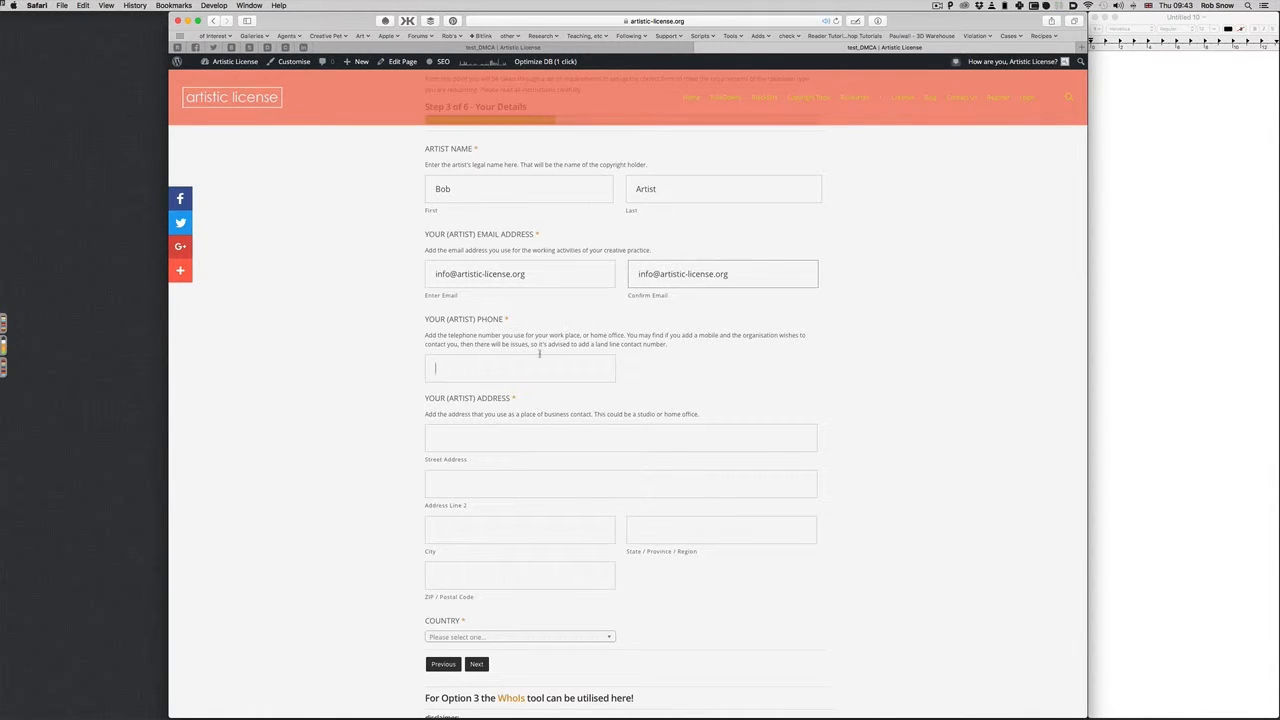
pyautogui.press('Return')
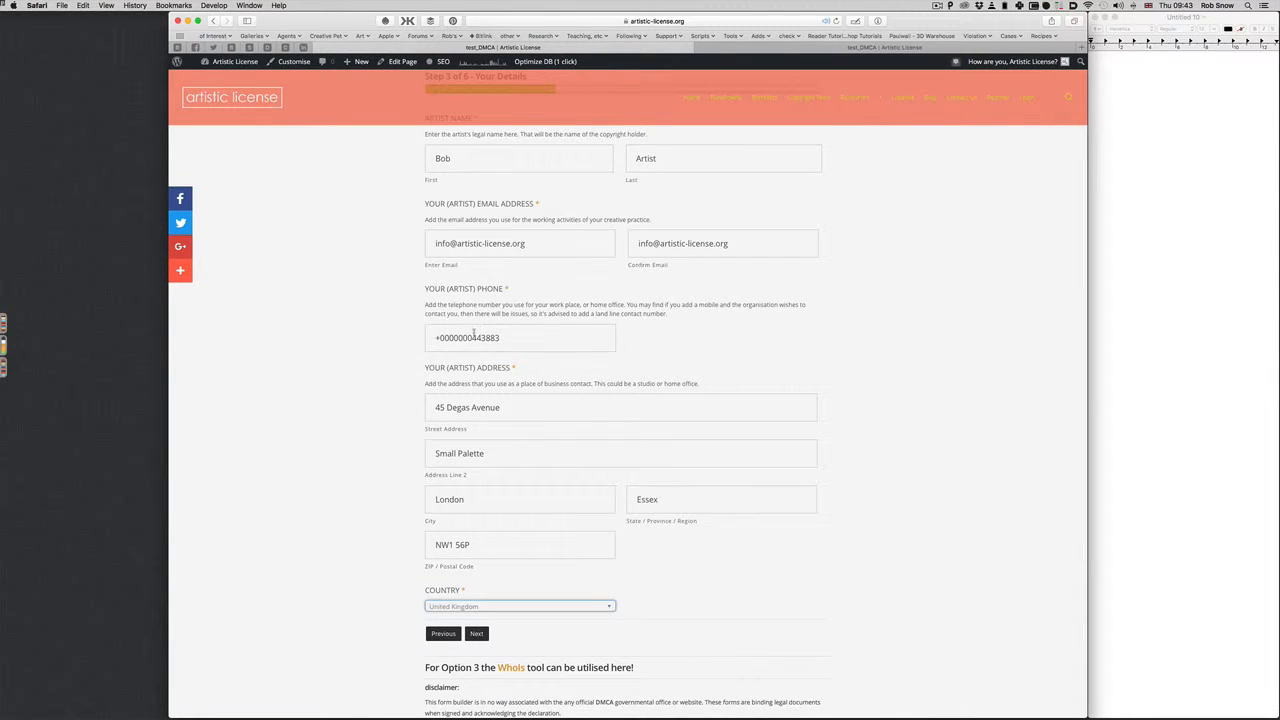
# Check the autofilled phone, street and city fields with undo/redo, keeping the city value
pyautogui.tripleClick(473, 336)
pyautogui.press('super+z')
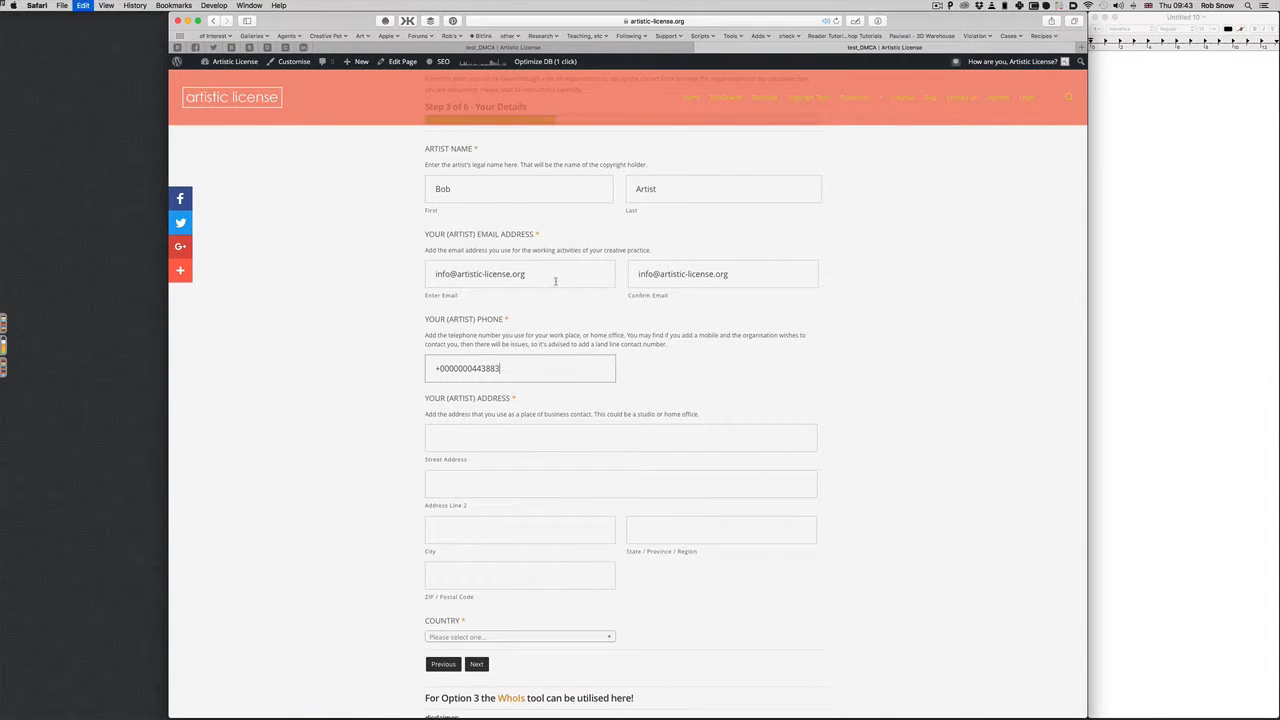
pyautogui.press('super+shift+z')
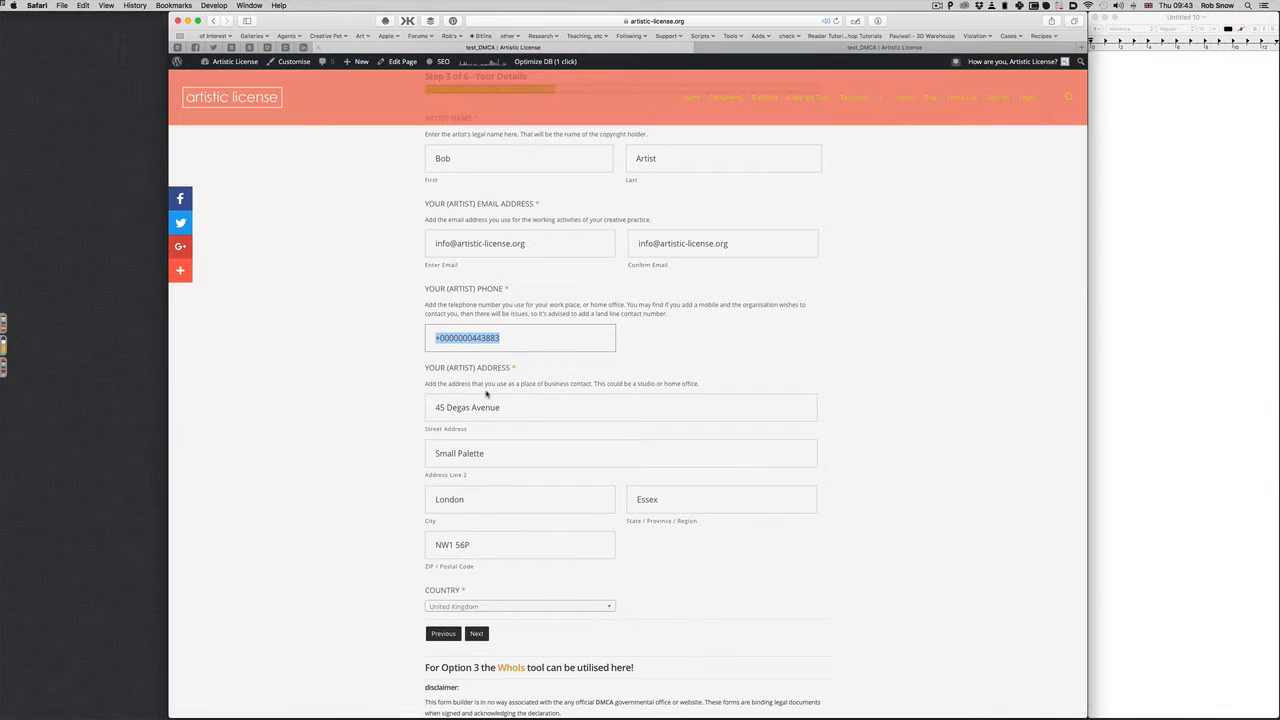
pyautogui.tripleClick(487, 402)
pyautogui.press('super+z')
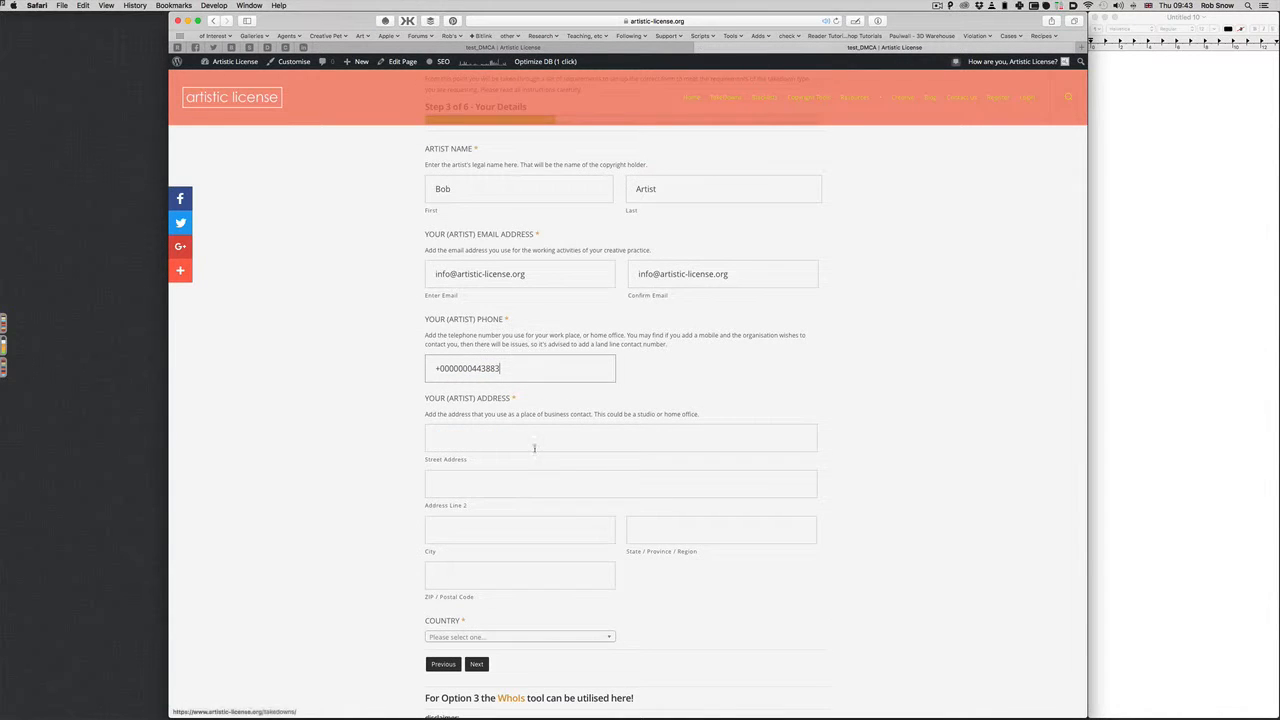
pyautogui.press('super+shift+z')
pyautogui.press('super+shift+z')
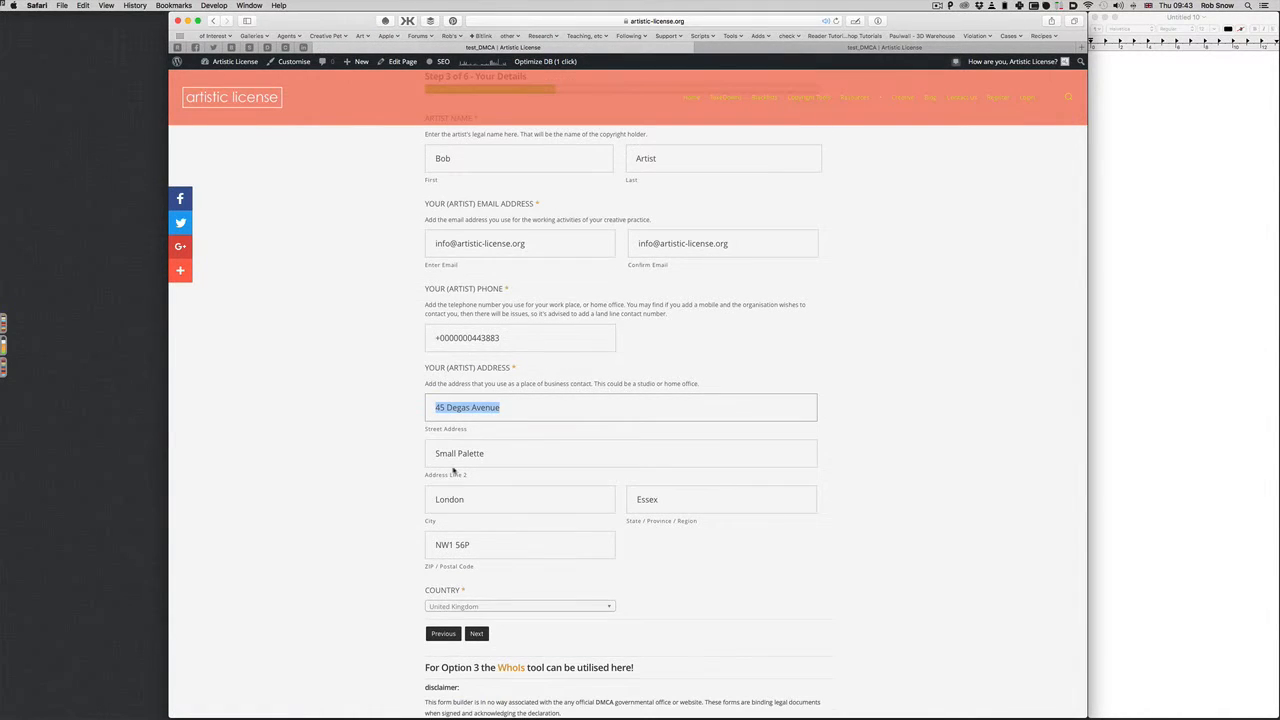
pyautogui.tripleClick(454, 462)
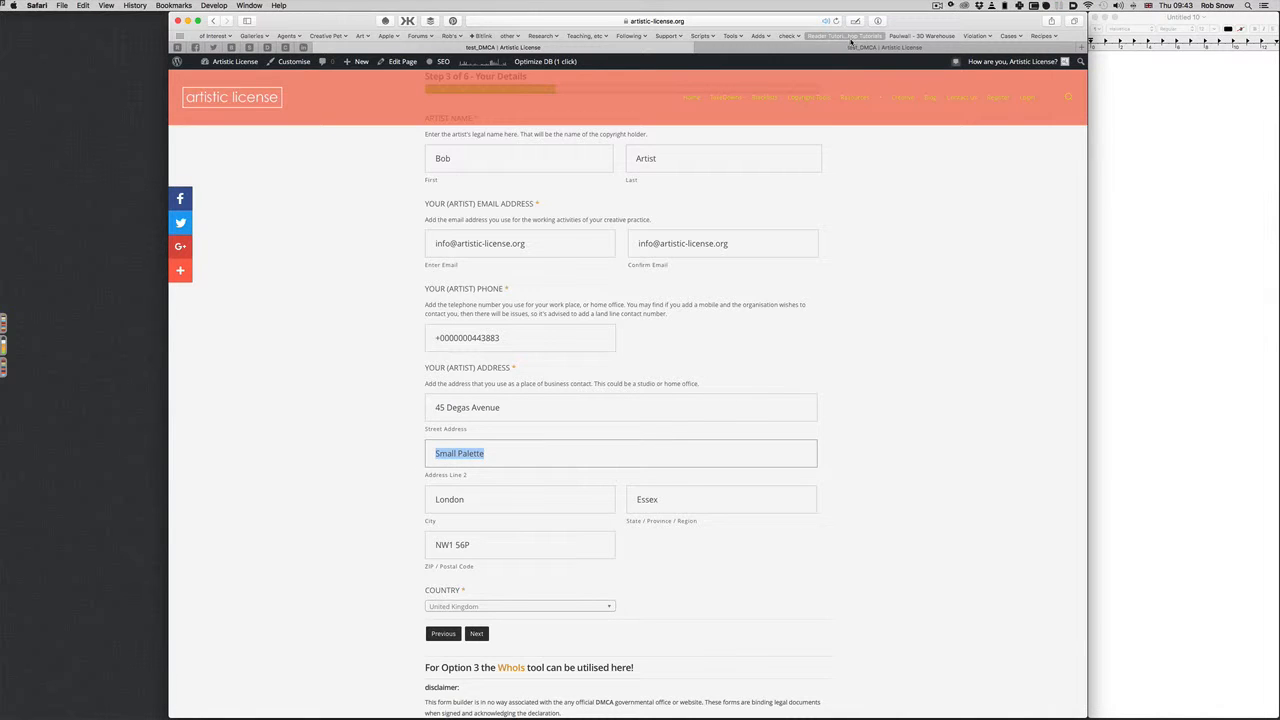
pyautogui.press('super+z')
pyautogui.press('super+z')
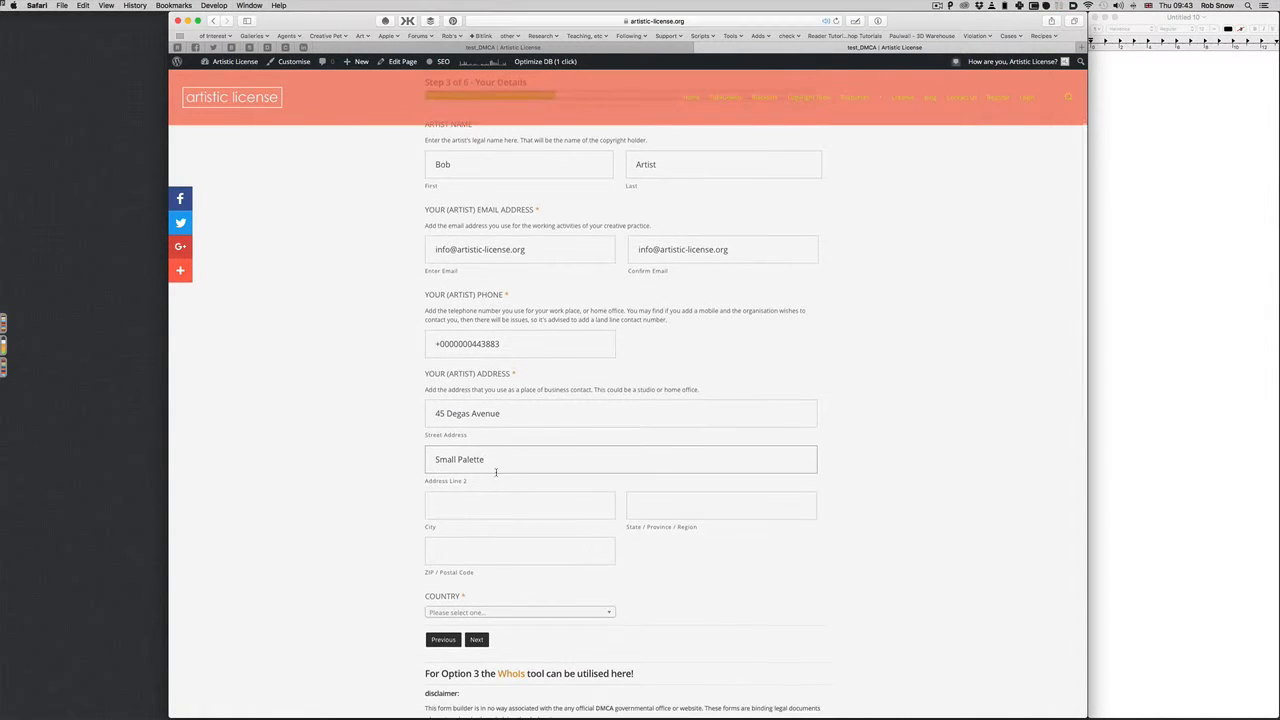
pyautogui.press('super+shift+z')
pyautogui.press('super+shift+z')
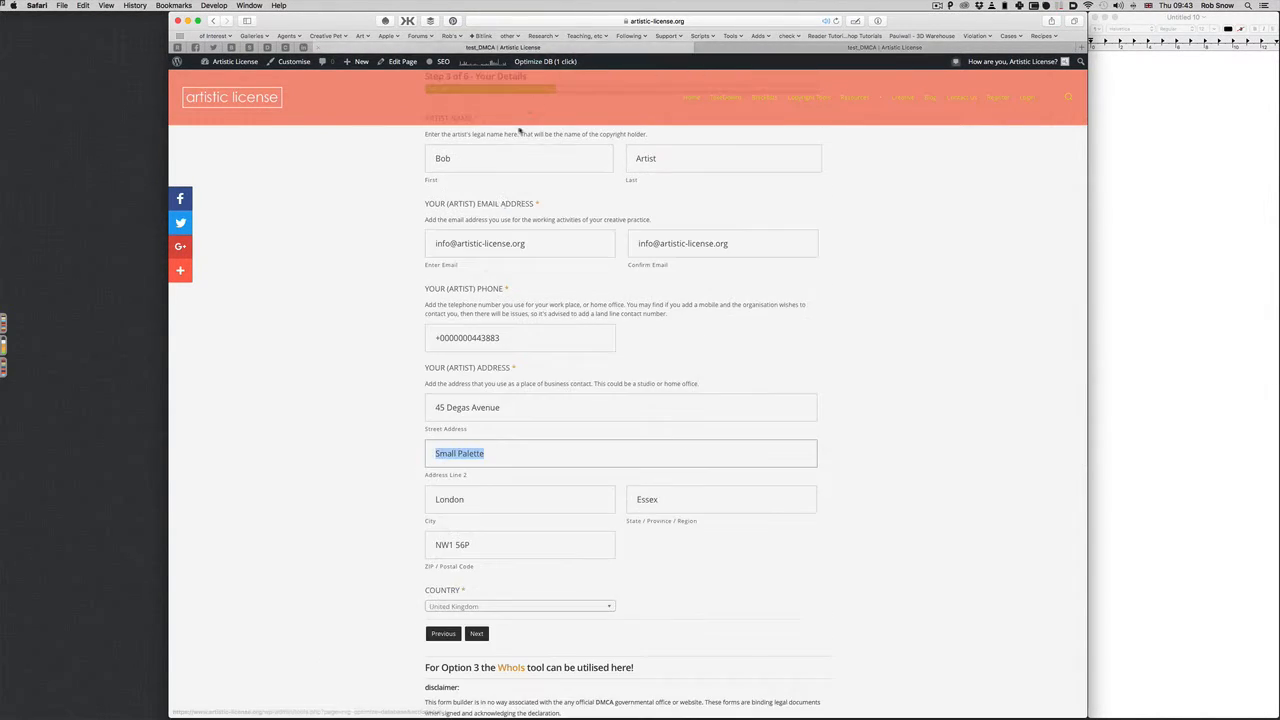
pyautogui.doubleClick(459, 500)
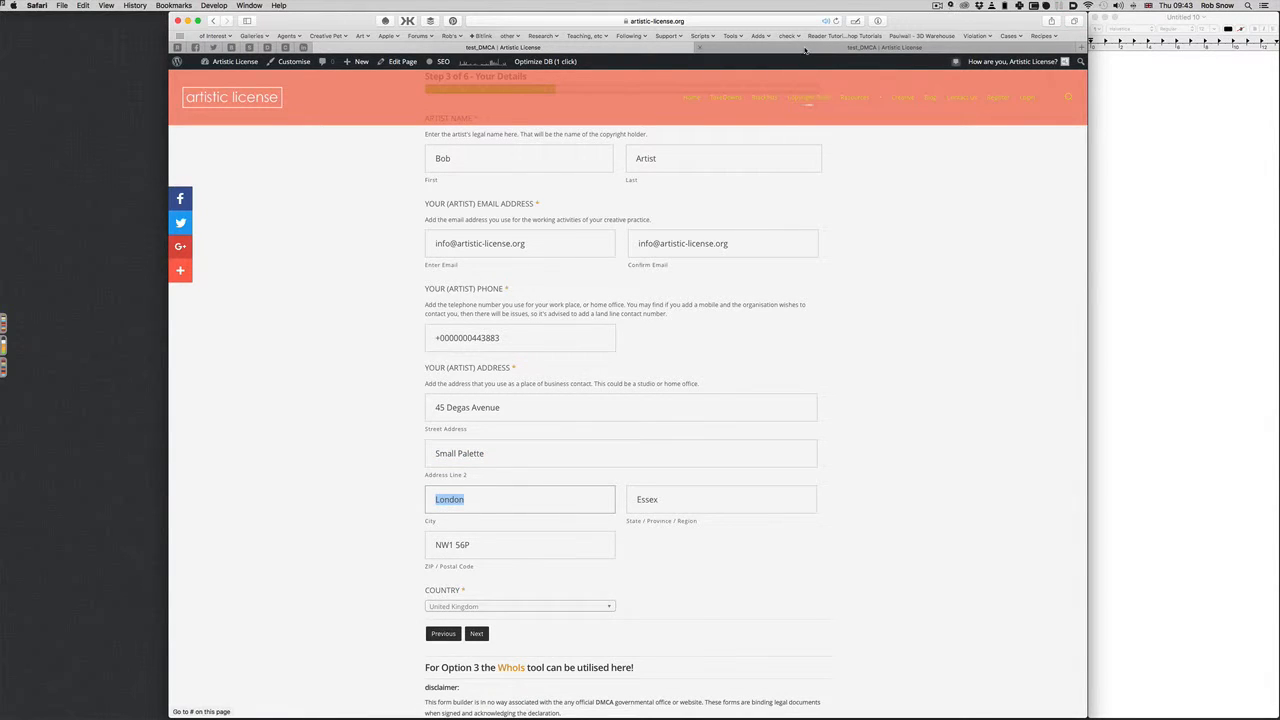
pyautogui.press('super+z')
pyautogui.write('London')
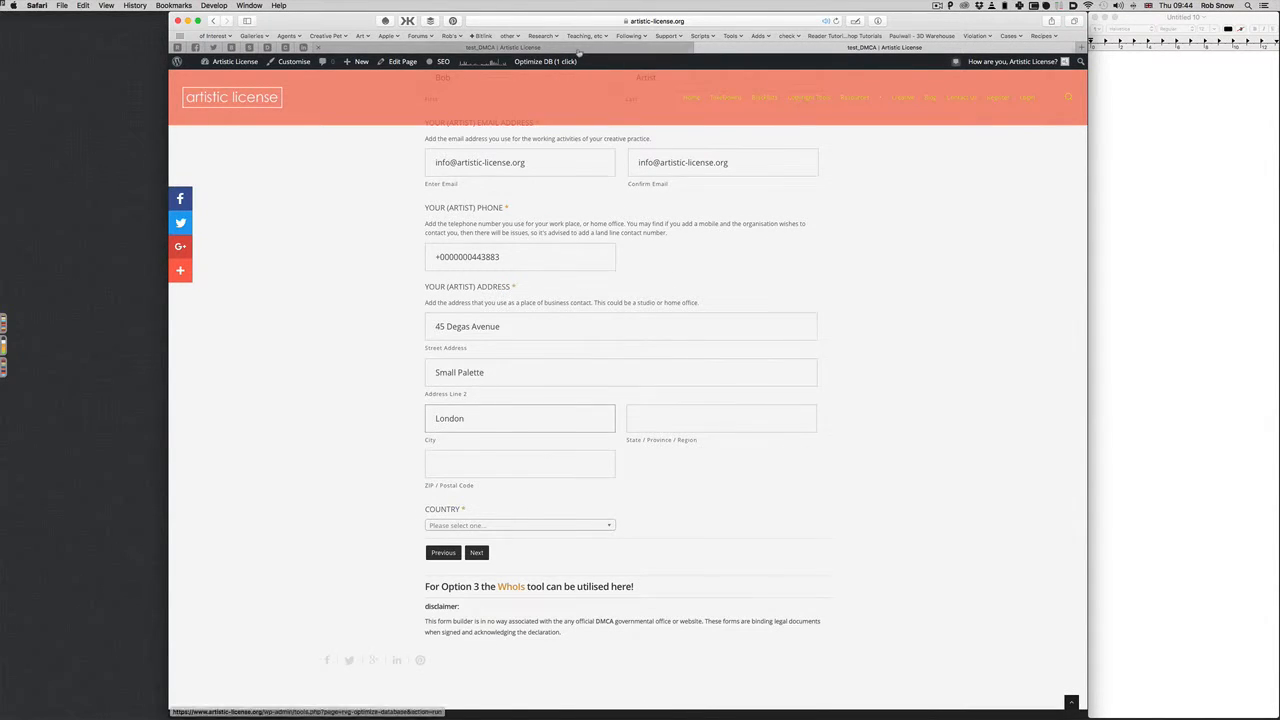
pyautogui.press('super+shift+z')
# Restore the state/region and postcode values in the address
pyautogui.click(652, 510)
pyautogui.doubleClick(647, 499)
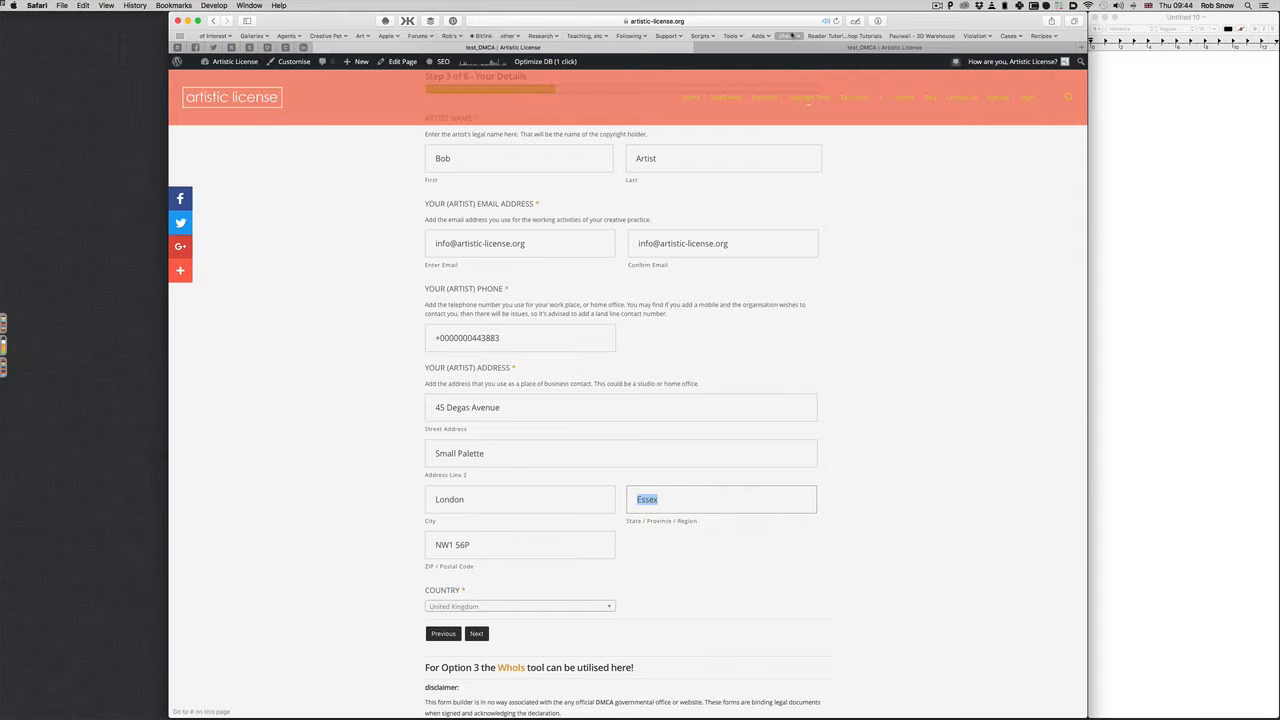
pyautogui.press('super+z')
pyautogui.press('super+shift+z')
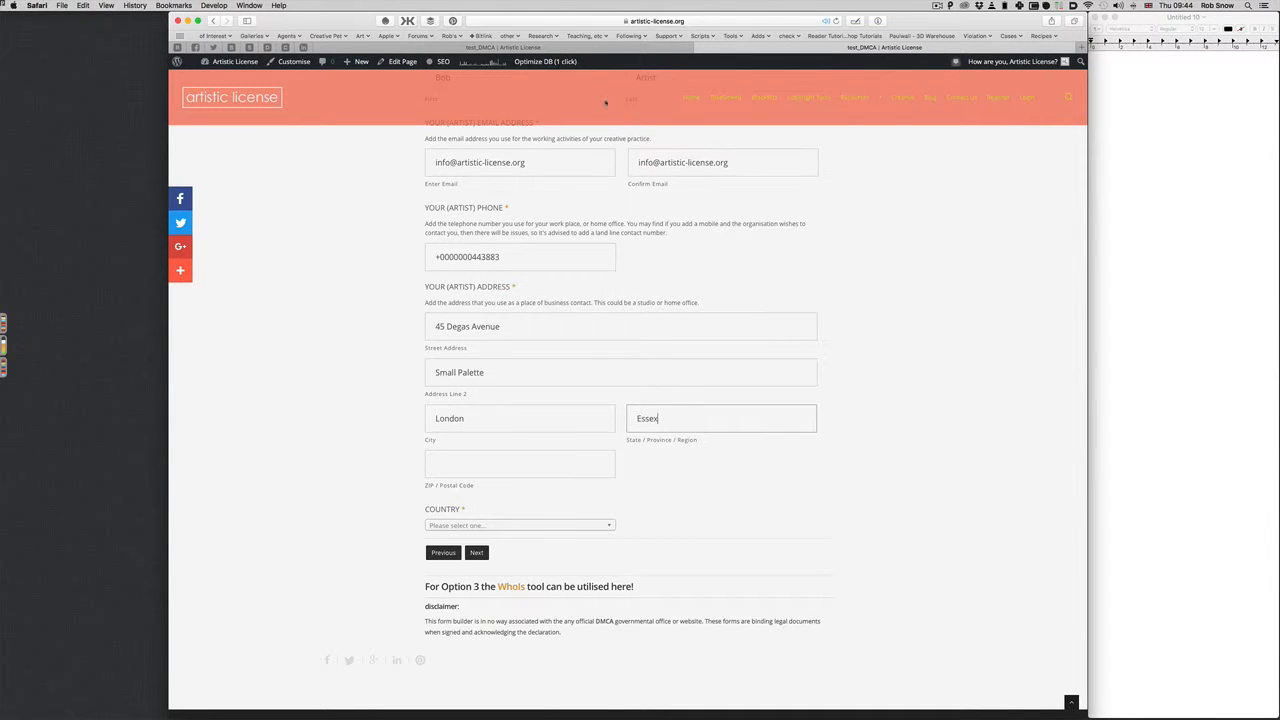
pyautogui.press('super+shift+z')
pyautogui.press('super+z')
pyautogui.press('super+z')
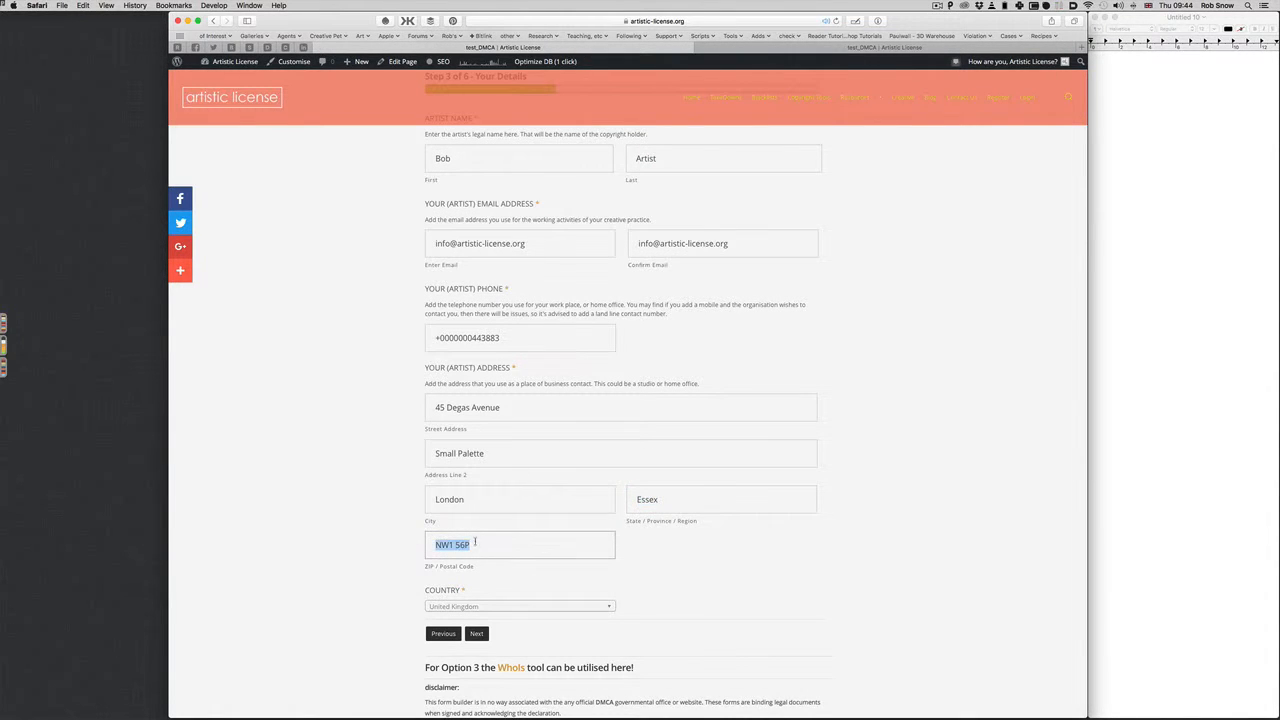
pyautogui.click(441, 467)
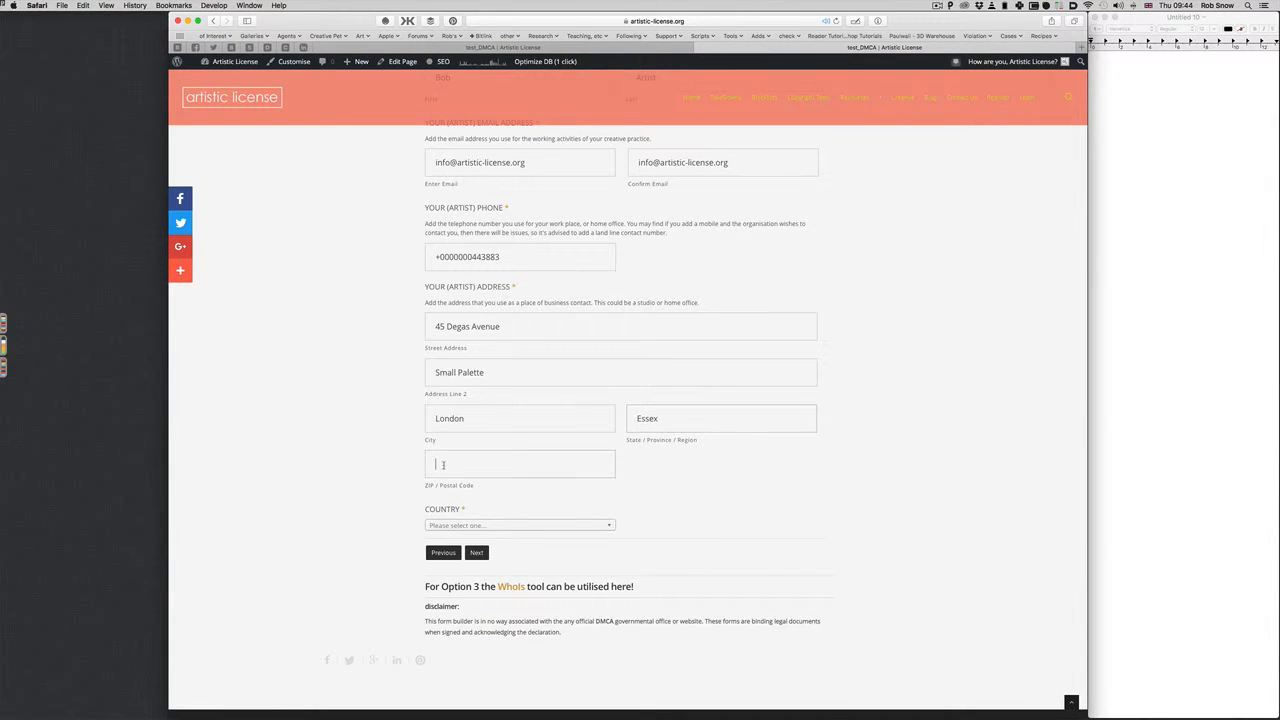
pyautogui.press('super+shift+z')
# Set the country to United Kingdom
pyautogui.click(508, 527)
pyautogui.write('united')
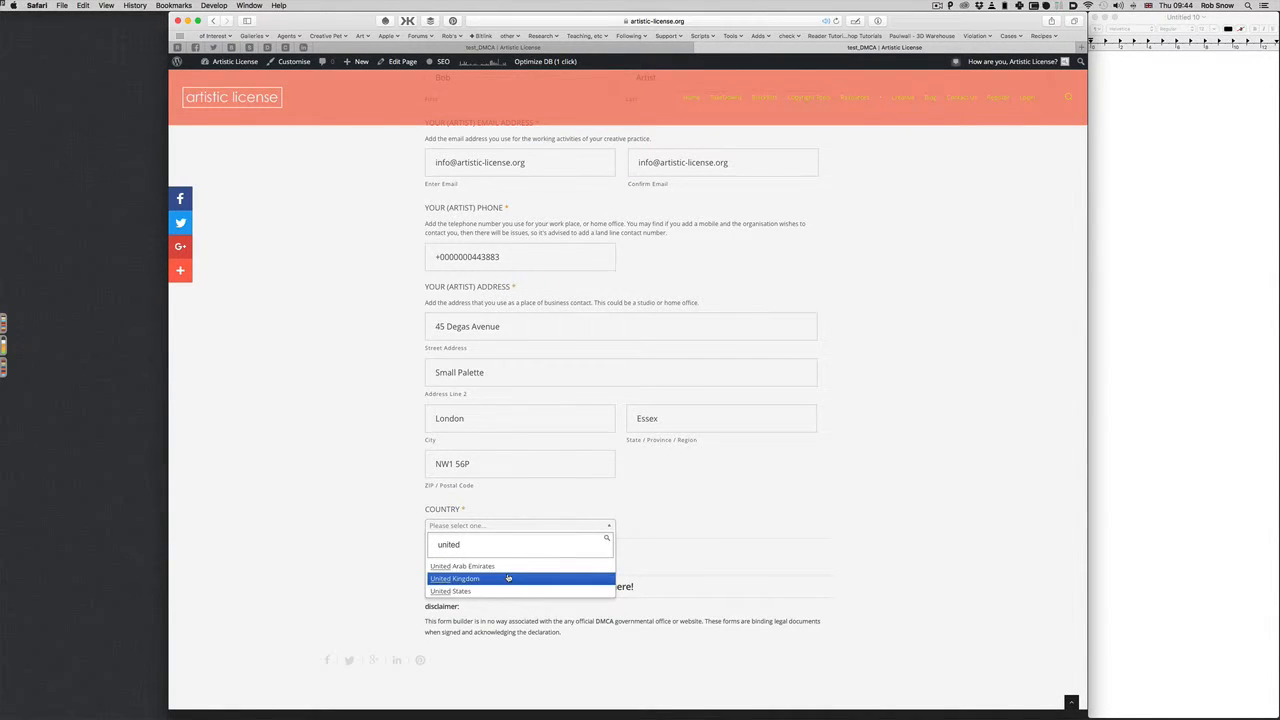
pyautogui.click(510, 578)
# Move past the artist's details to the legal representative section
pyautogui.scroll(-2, 800, 458)
pyautogui.scroll(-5, 800, 461)
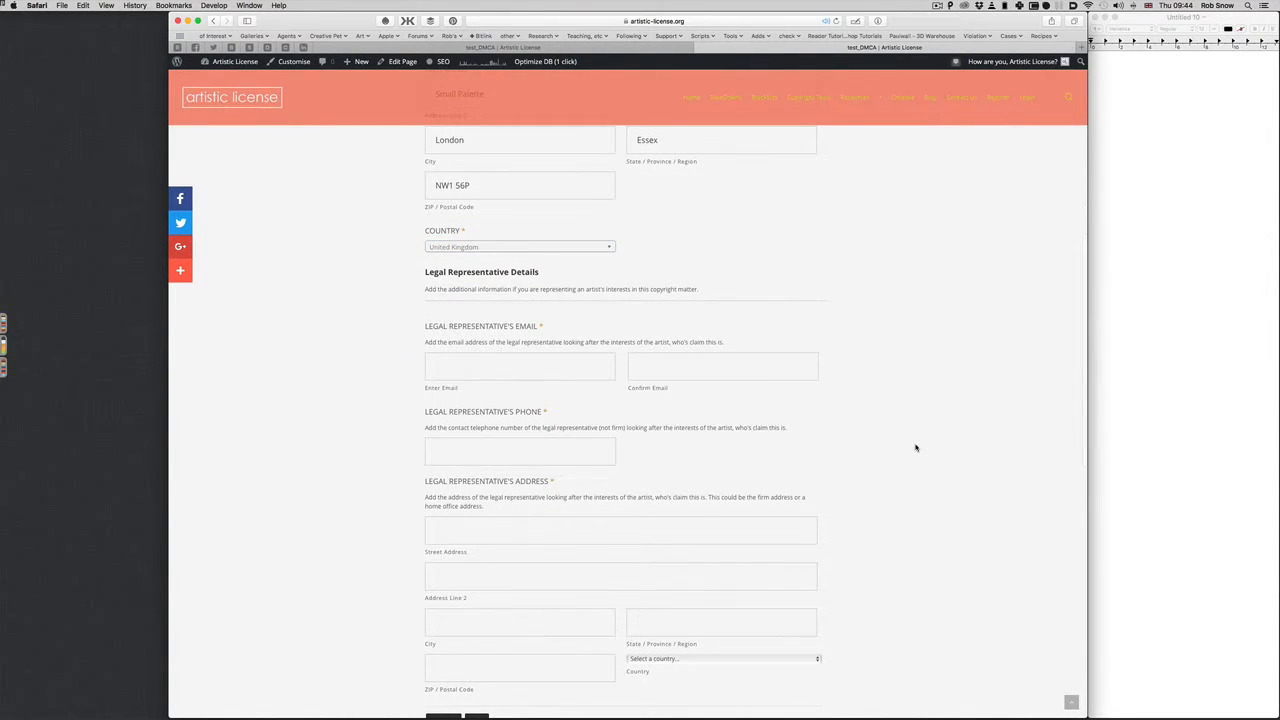
pyautogui.scroll(-2, 913, 447)
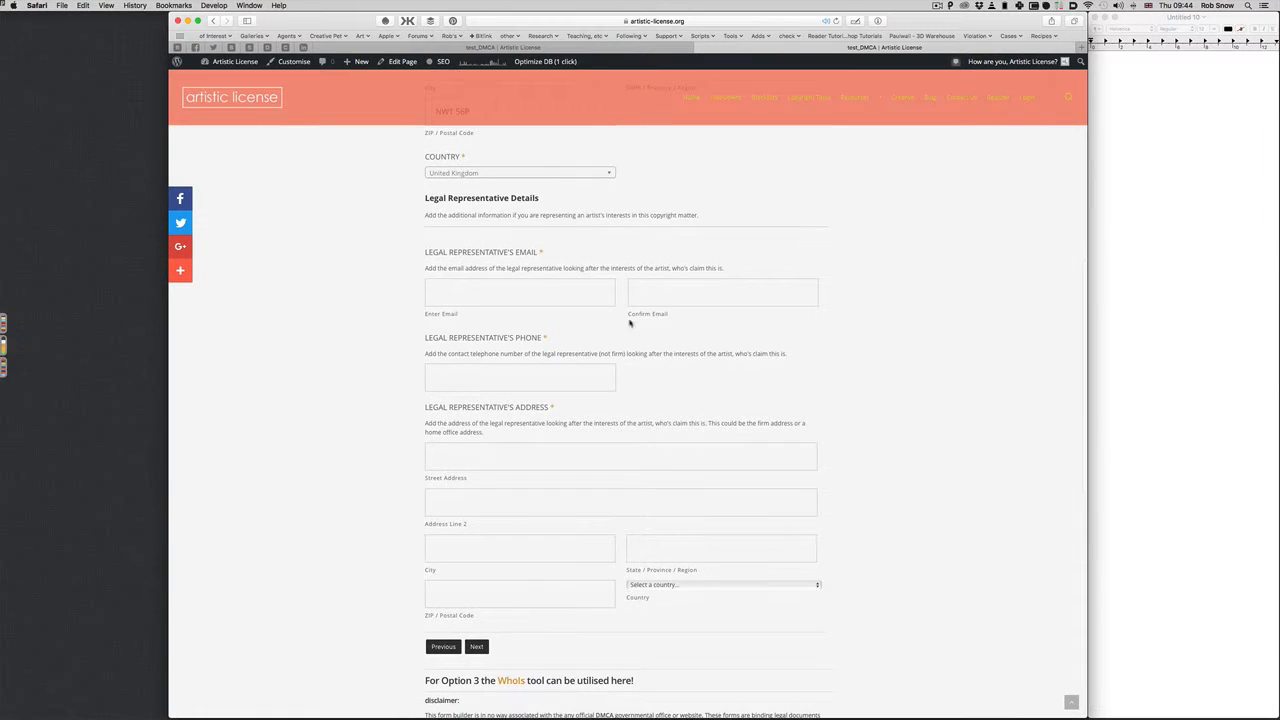
pyautogui.hotkey('shift', 'Tab')
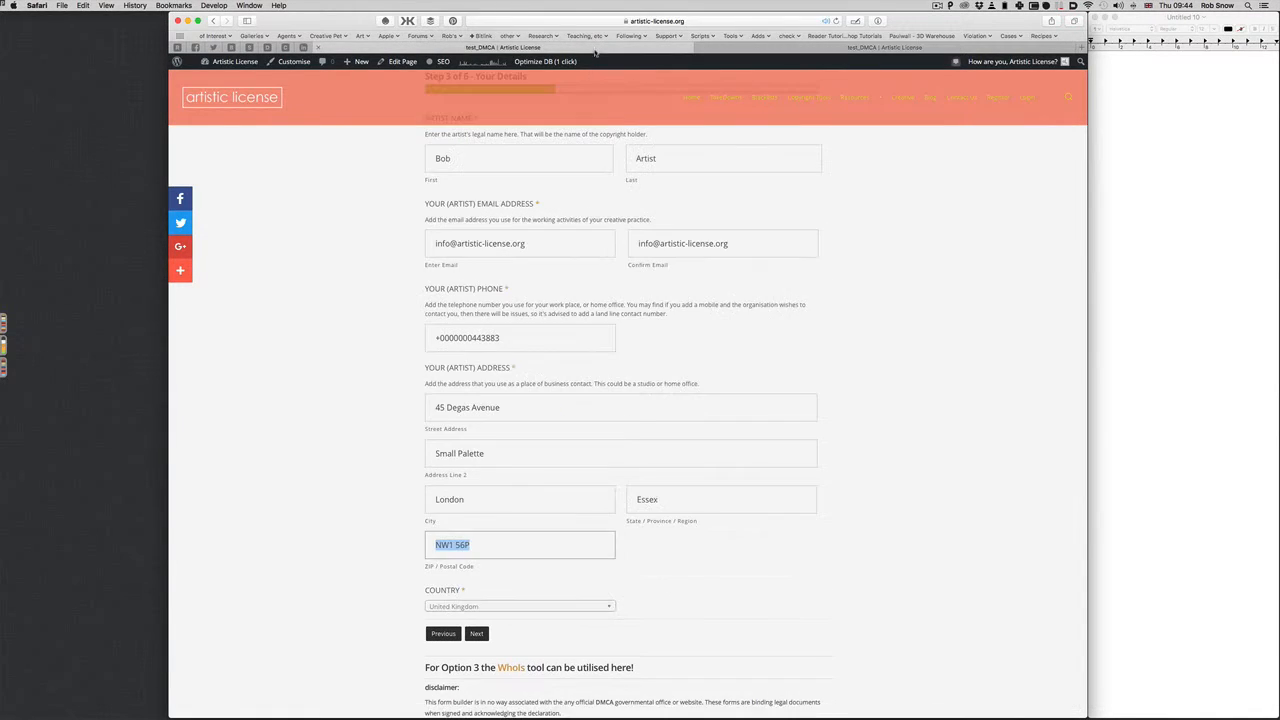
pyautogui.scroll(-2, 811, 340)
pyautogui.scroll(1, 640, 510)
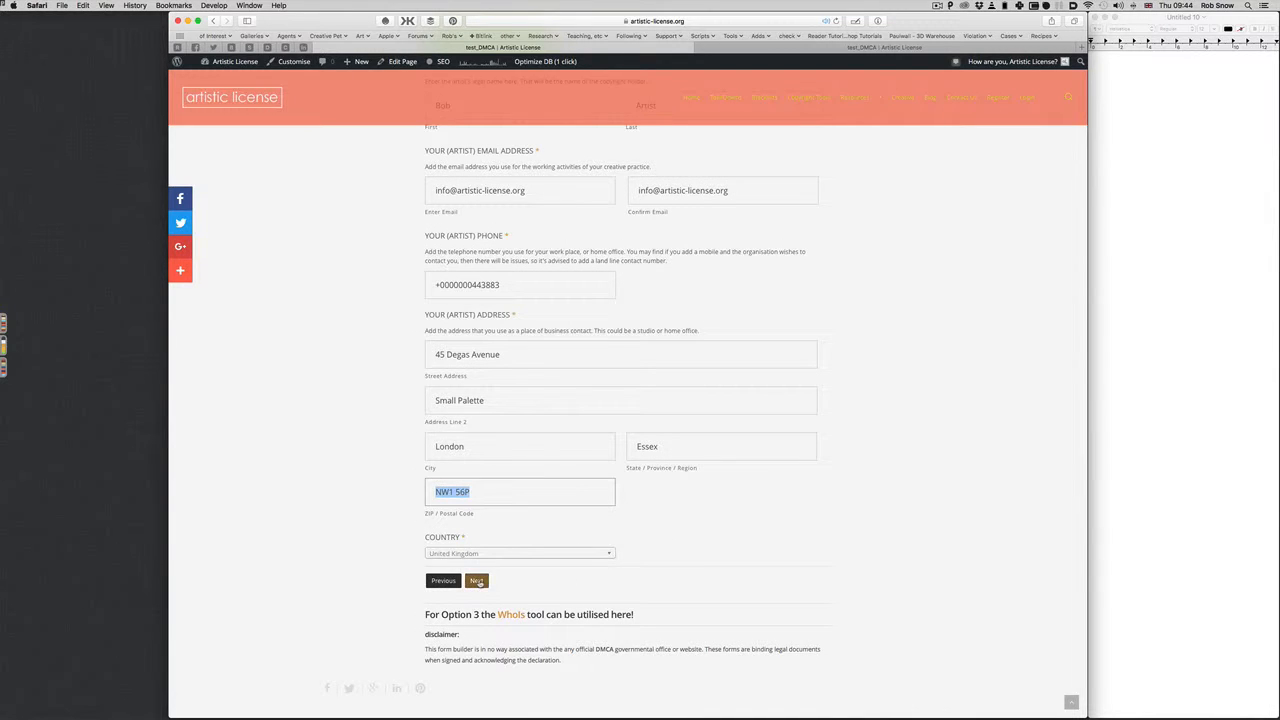
pyautogui.click(477, 581)
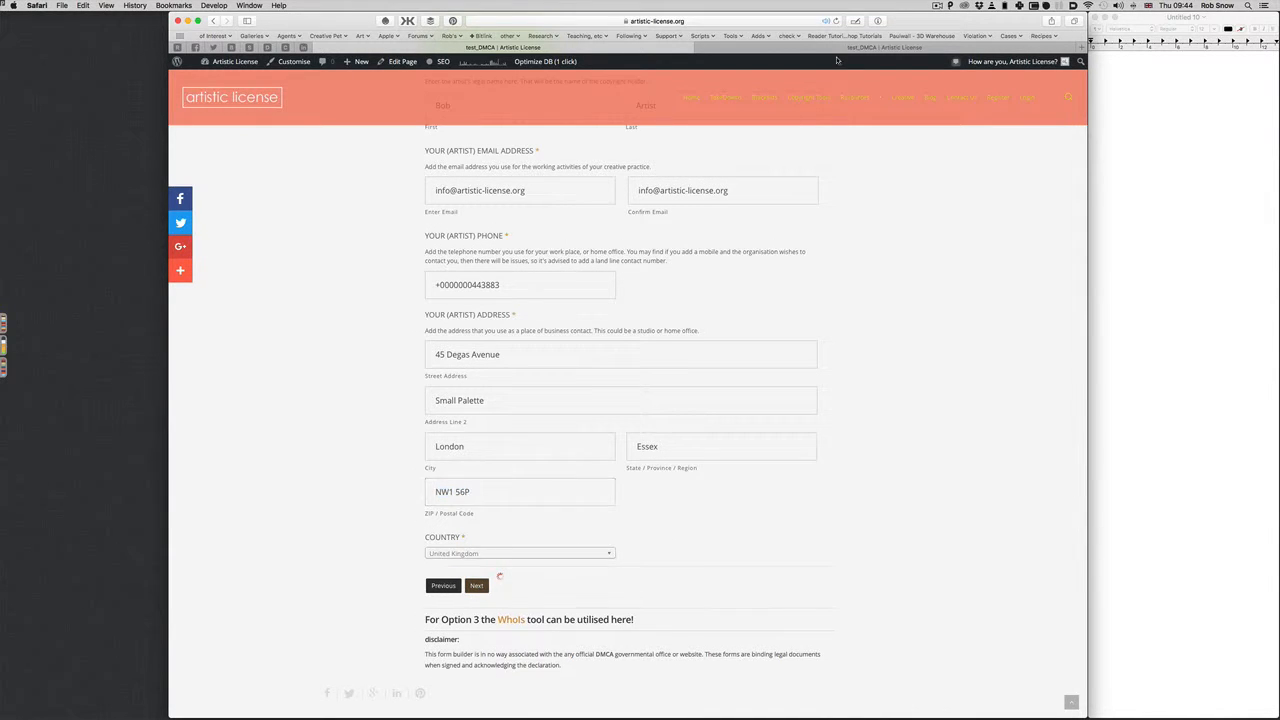
pyautogui.scroll(-1, 912, 252)
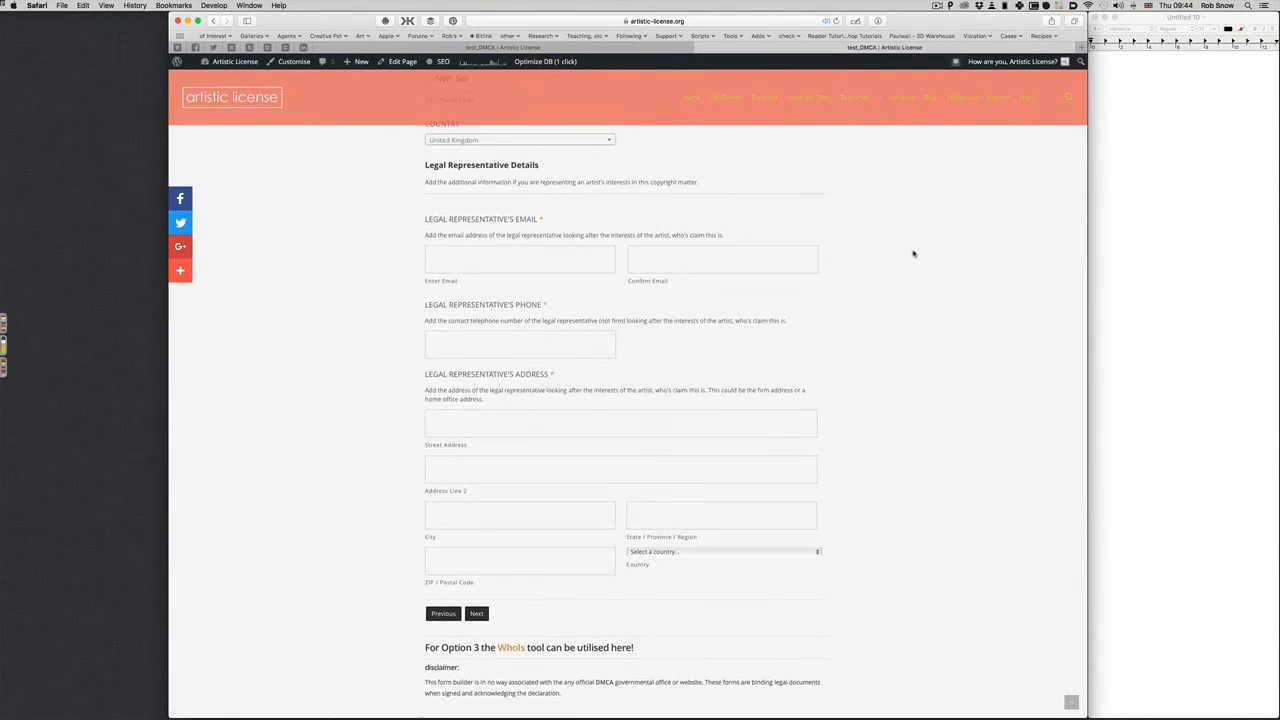
# Enter the representative's email address and paste it into the confirmation field
pyautogui.click(450, 242)
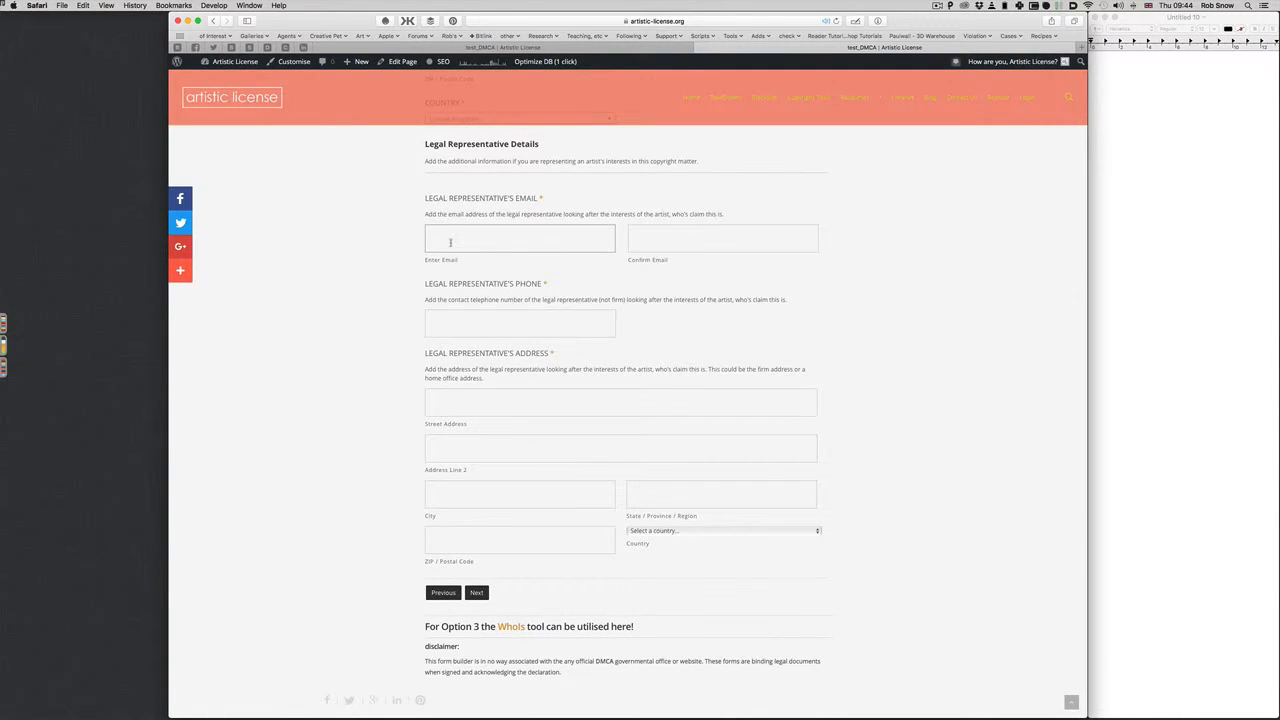
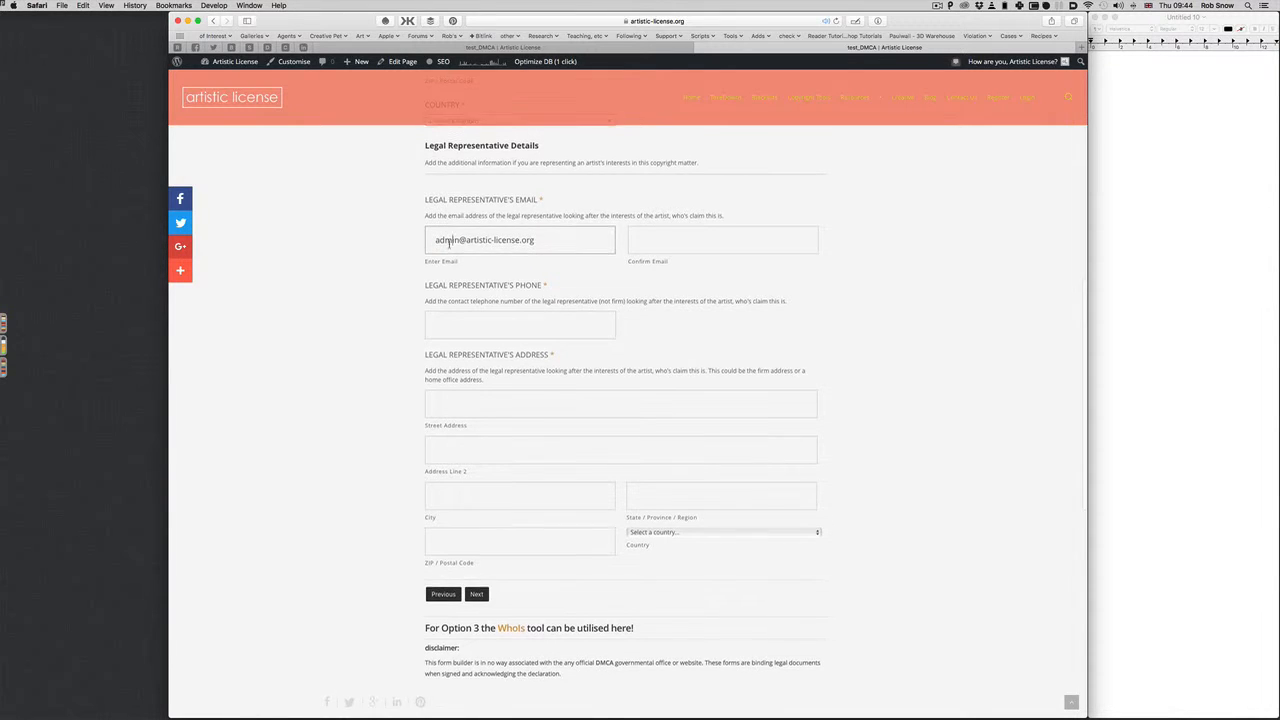
pyautogui.press('super+a')
pyautogui.press('super+c')
pyautogui.click(670, 247)
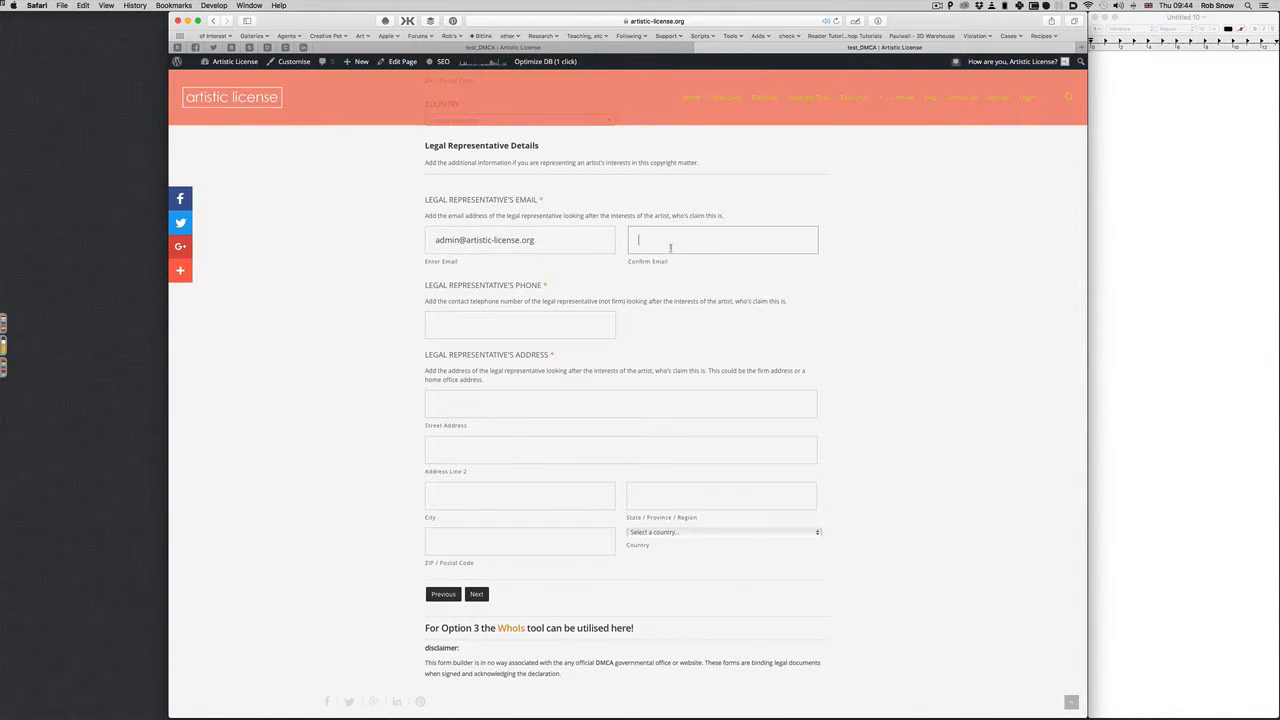
pyautogui.press('super+v')
# Fill the representative's phone number and street address from autofill suggestions
pyautogui.click(473, 336)
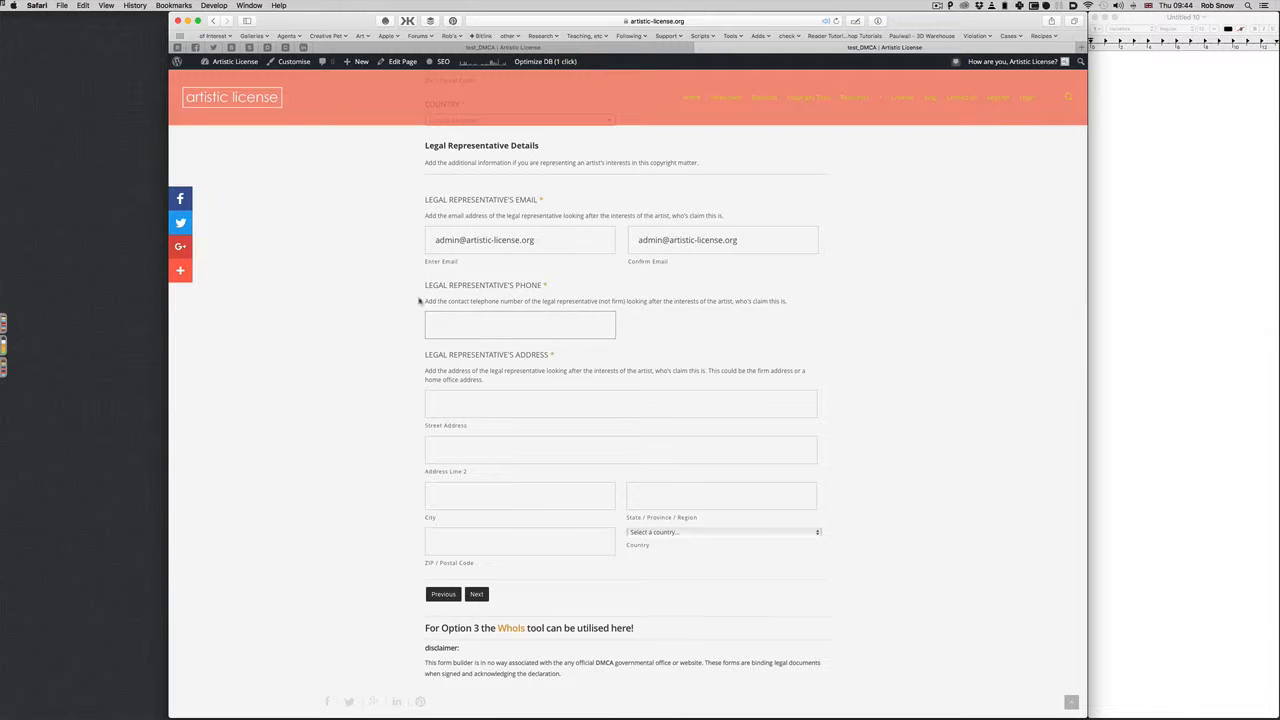
pyautogui.write('+')
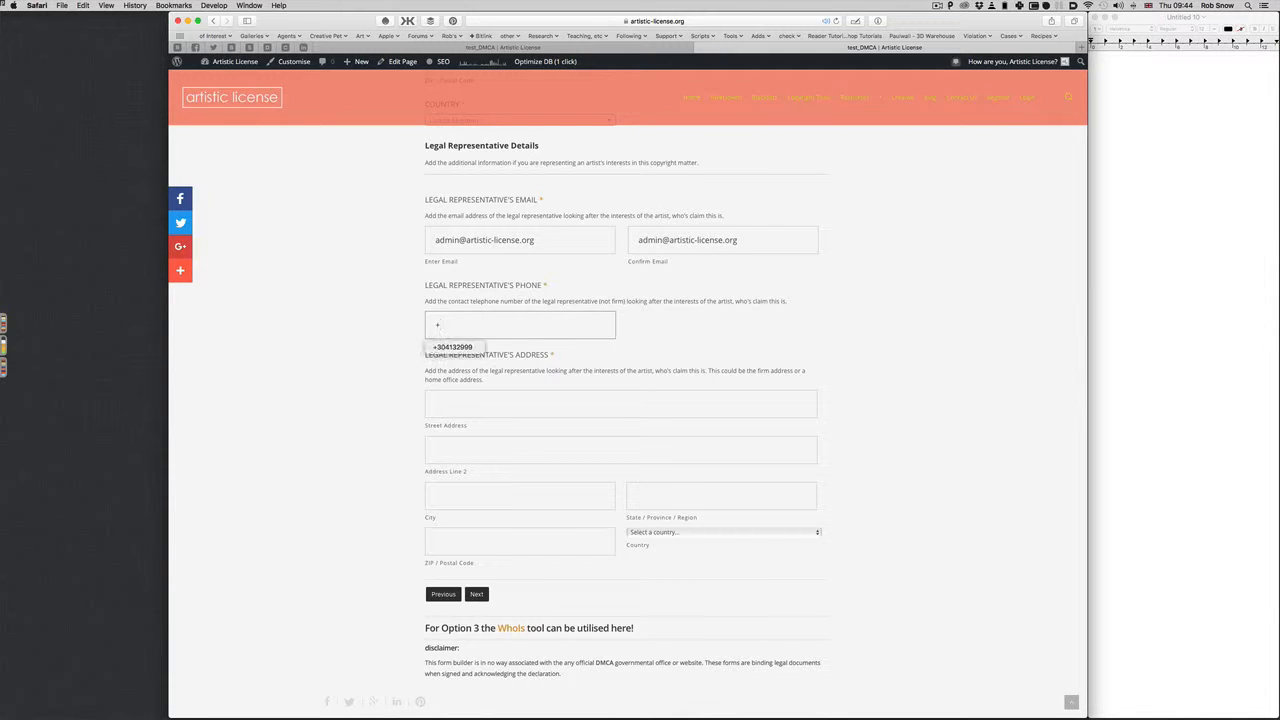
pyautogui.write('232r22')
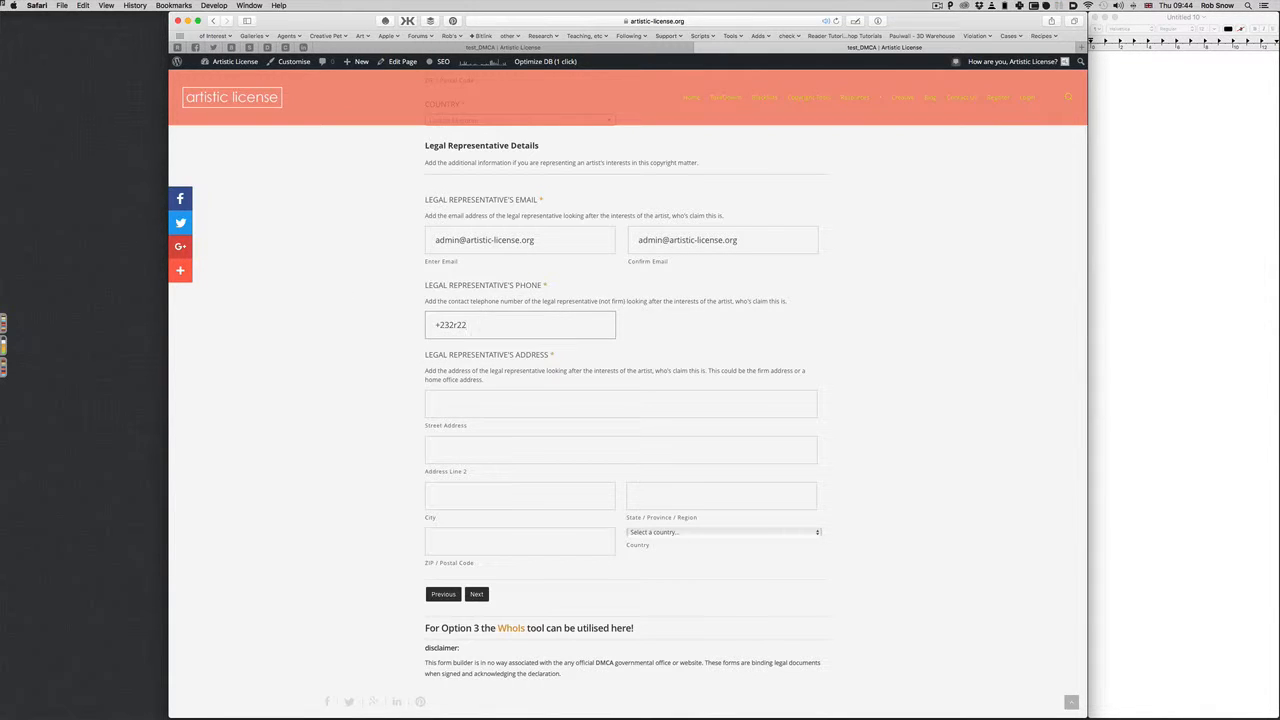
pyautogui.press('BackSpace')
pyautogui.press('BackSpace')
pyautogui.press('BackSpace')
pyautogui.press('BackSpace')
pyautogui.press('BackSpace')
pyautogui.press('BackSpace')
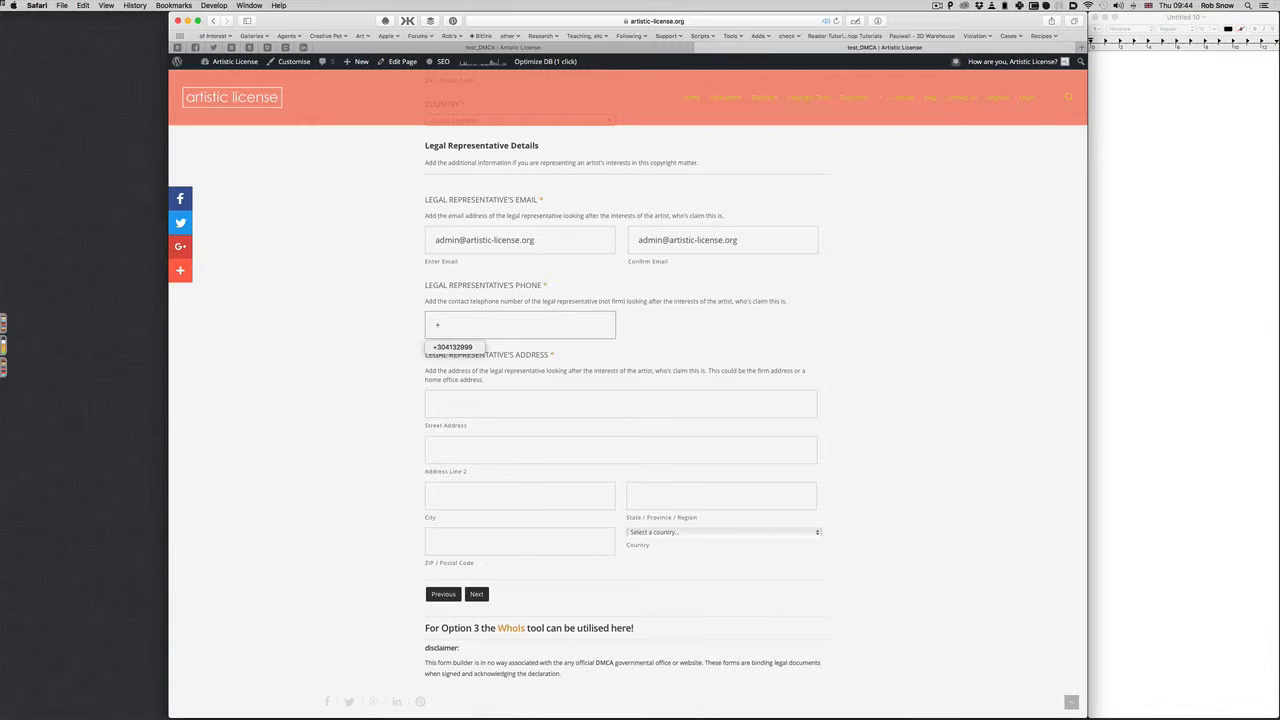
pyautogui.press('Down')
pyautogui.press('Return')
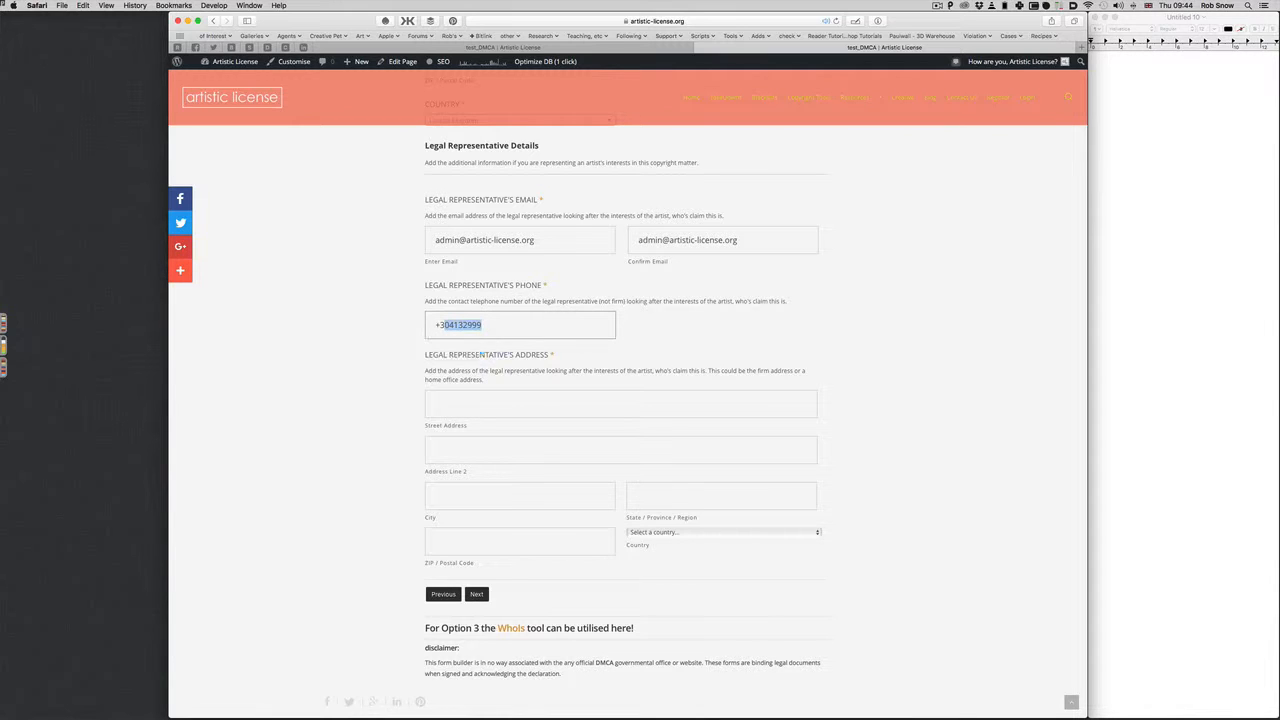
pyautogui.press('Tab')
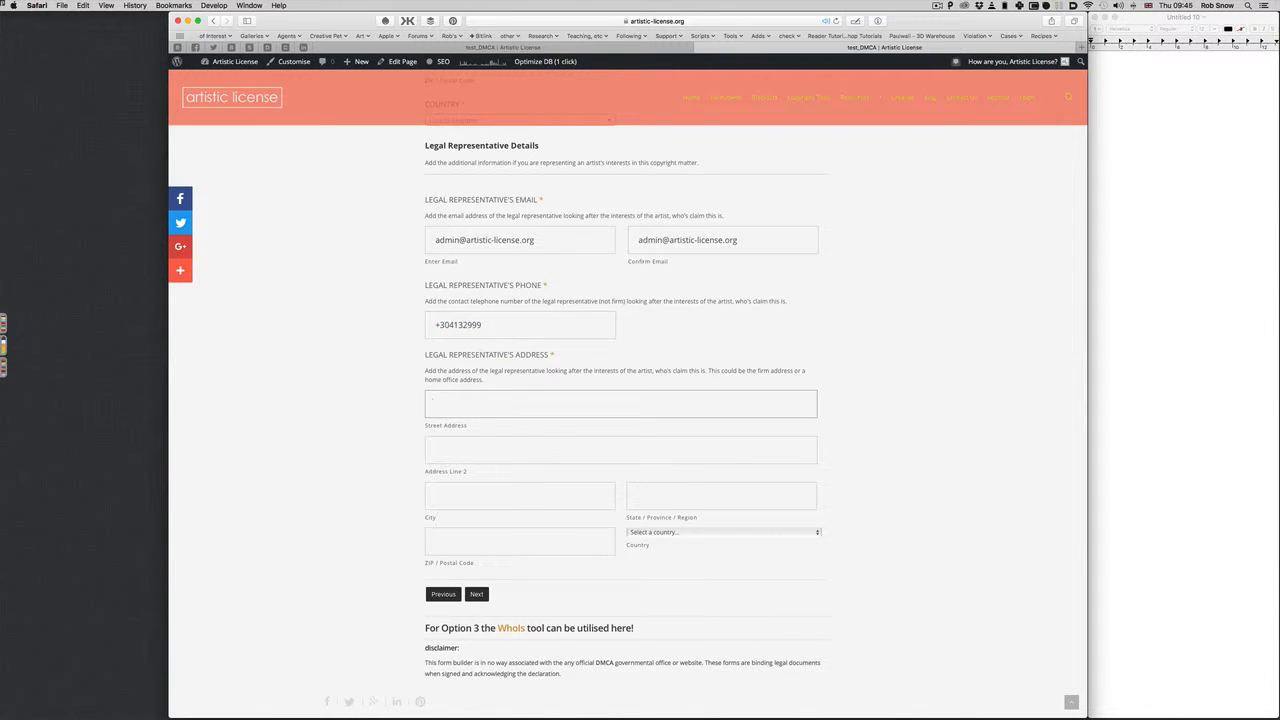
pyautogui.write('1')
pyautogui.press('Down')
pyautogui.press('Return')
# Autofill the representative's second address line, city, state and postcode
pyautogui.press('Tab')
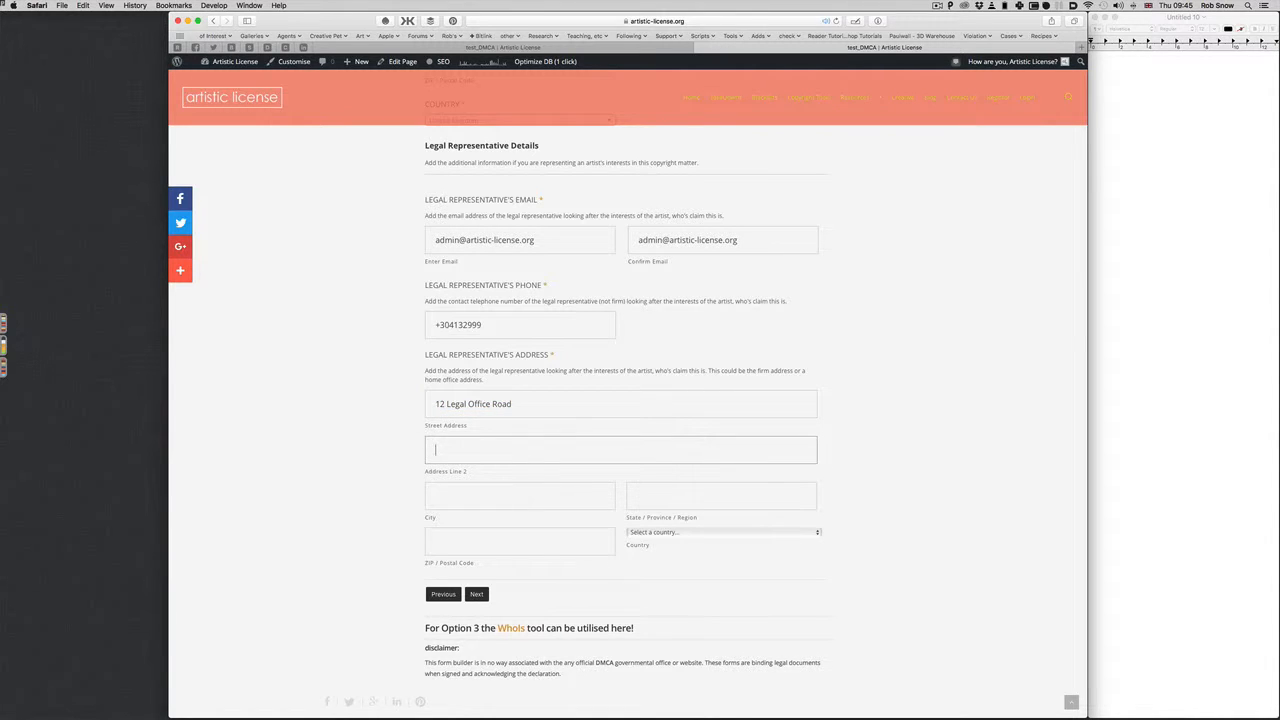
pyautogui.write('Heart of Law')
pyautogui.press('Tab')
pyautogui.write('L')
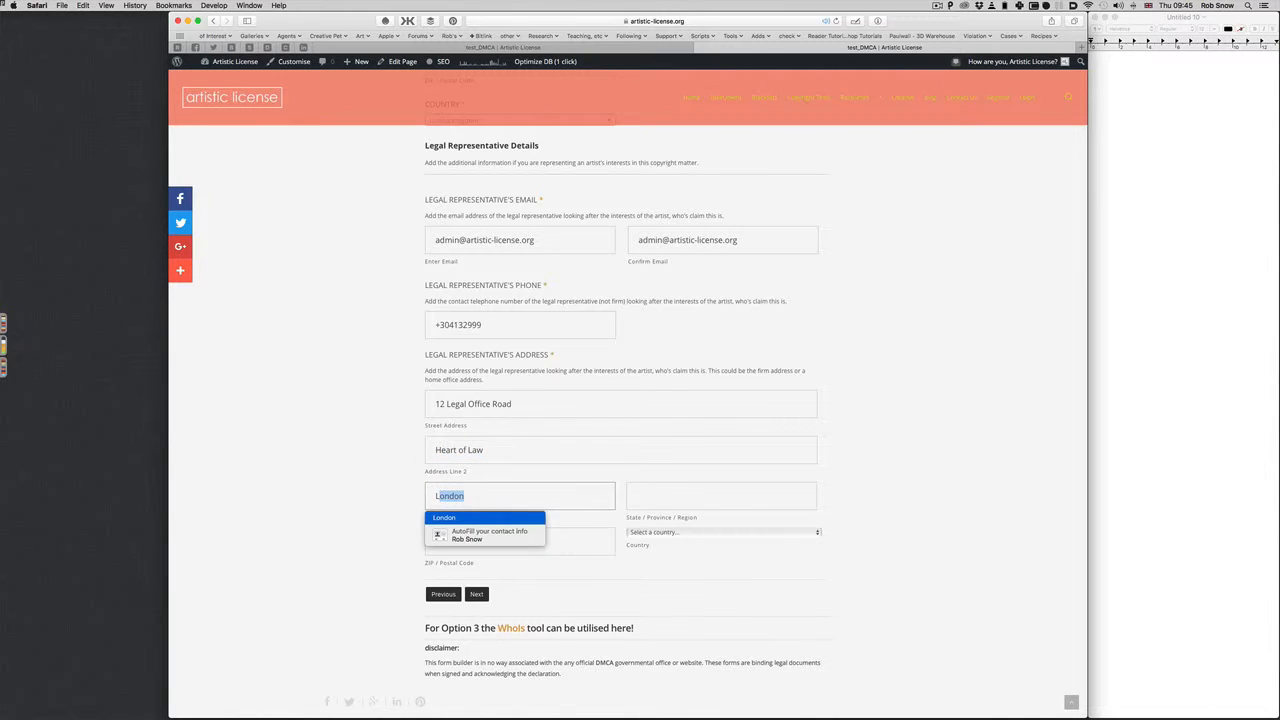
pyautogui.press('Return')
pyautogui.press('Tab')
pyautogui.write('E')
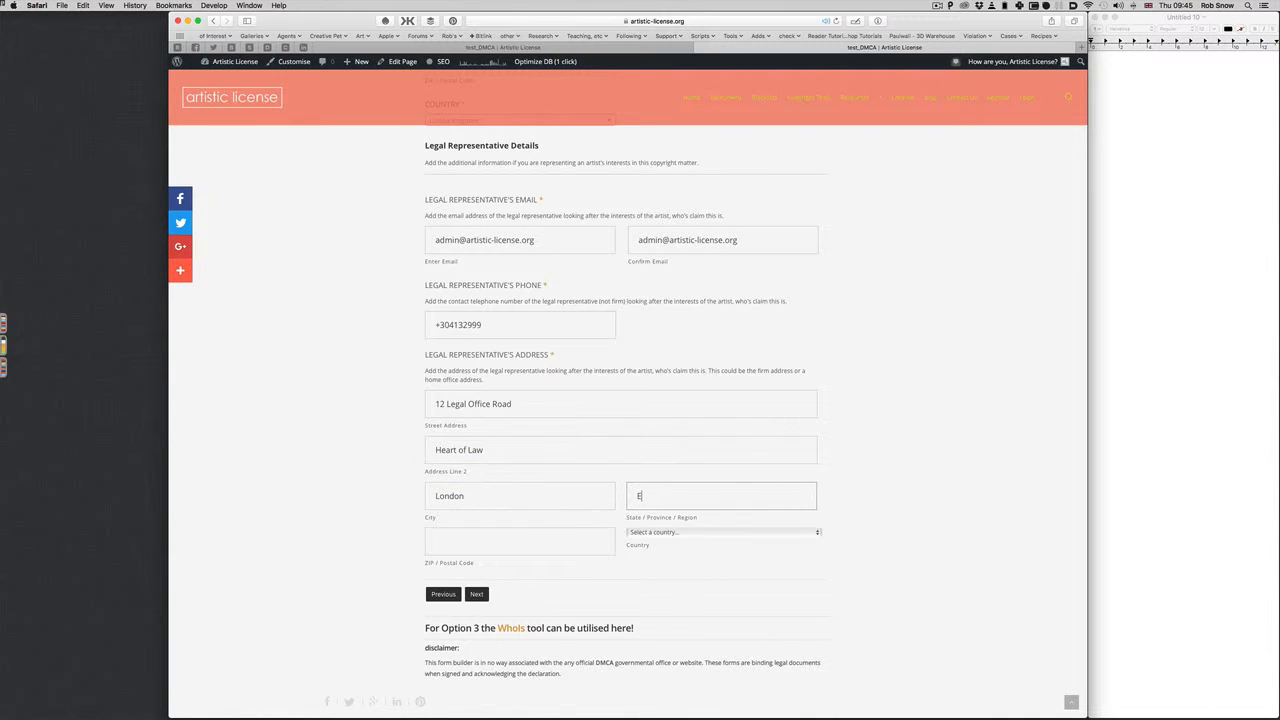
pyautogui.press('Return')
pyautogui.press('Tab')
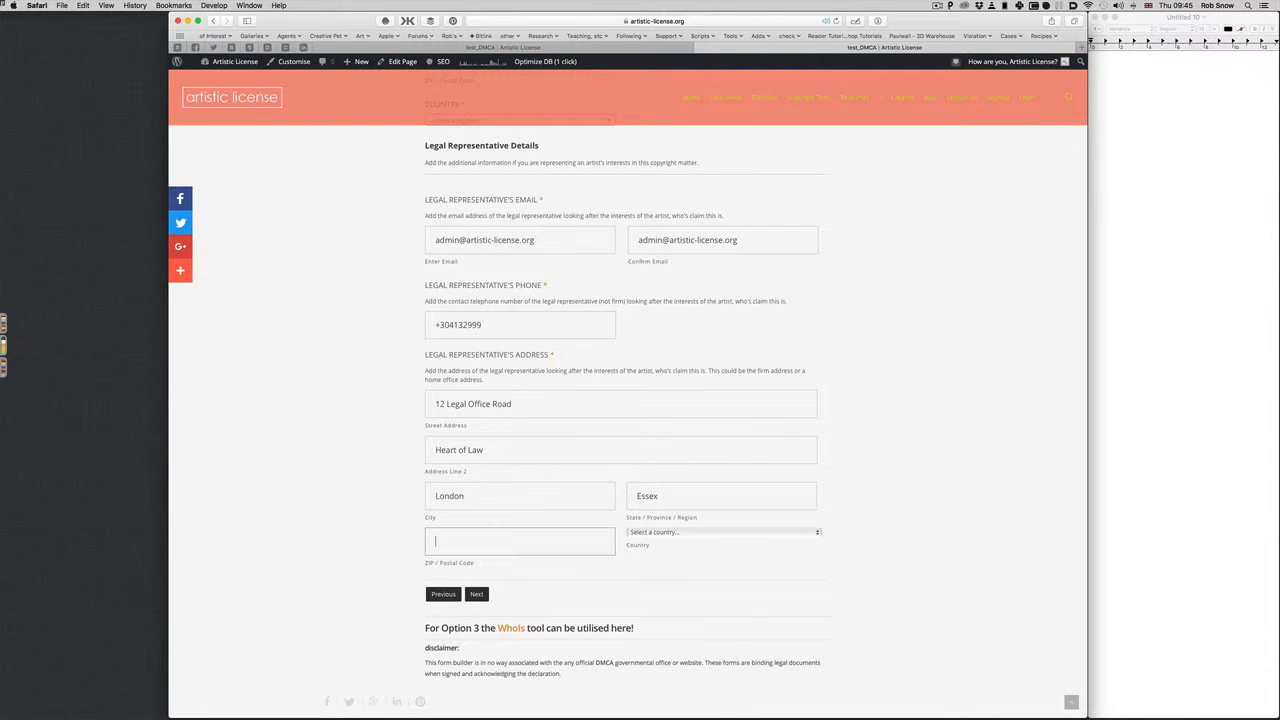
pyautogui.write('NW1 5JM')
pyautogui.press('Return')
# Choose United Kingdom as the country and continue to Step 4, Your Work
pyautogui.click(664, 532)
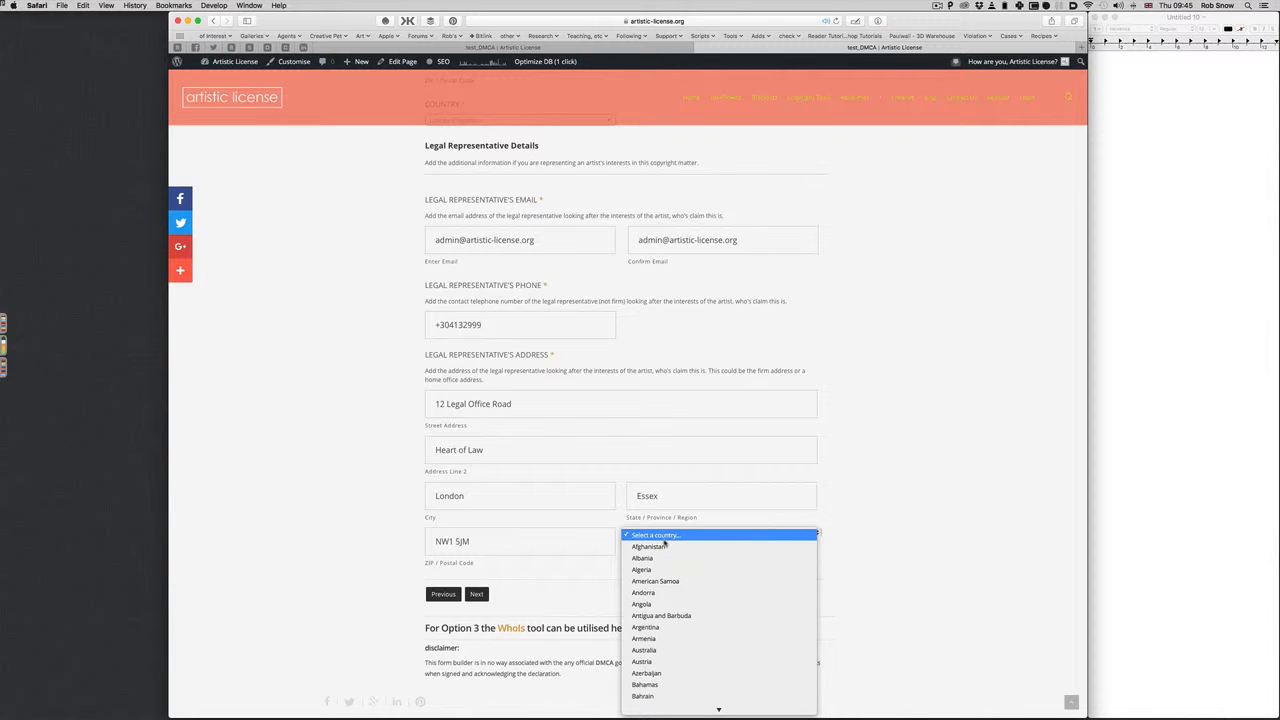
pyautogui.write('un')
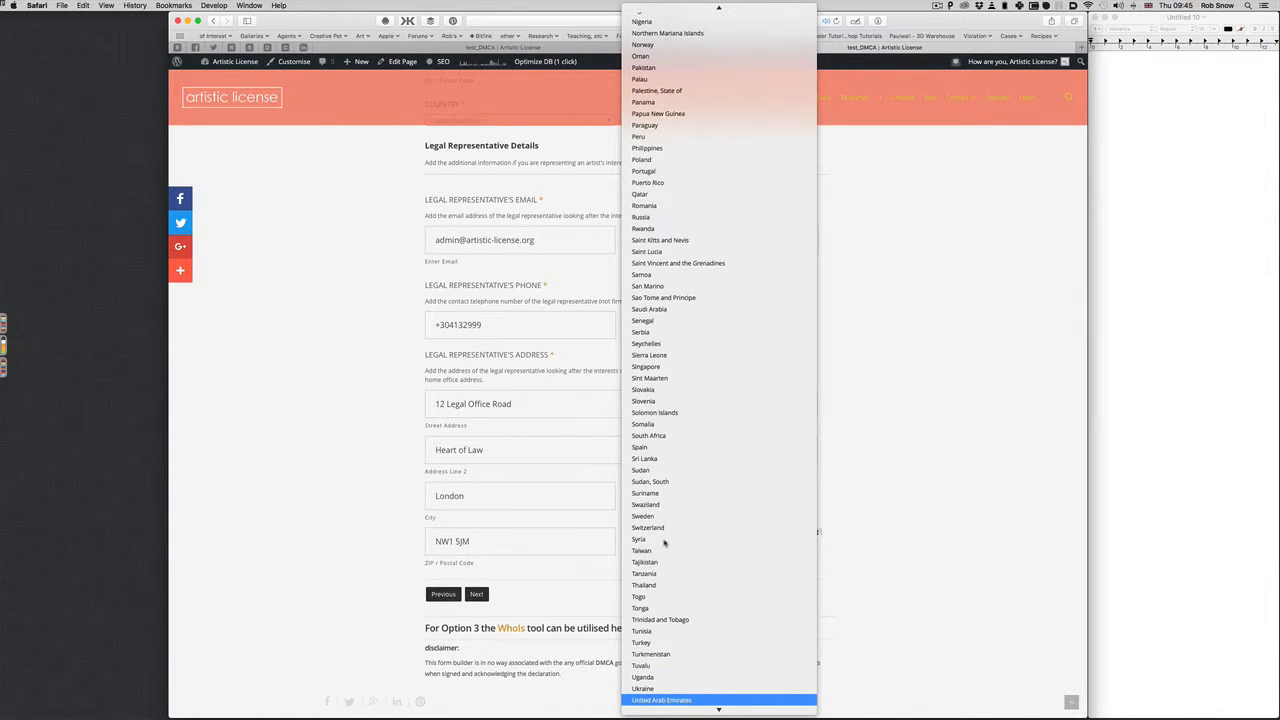
pyautogui.scroll(-3, 660, 600)
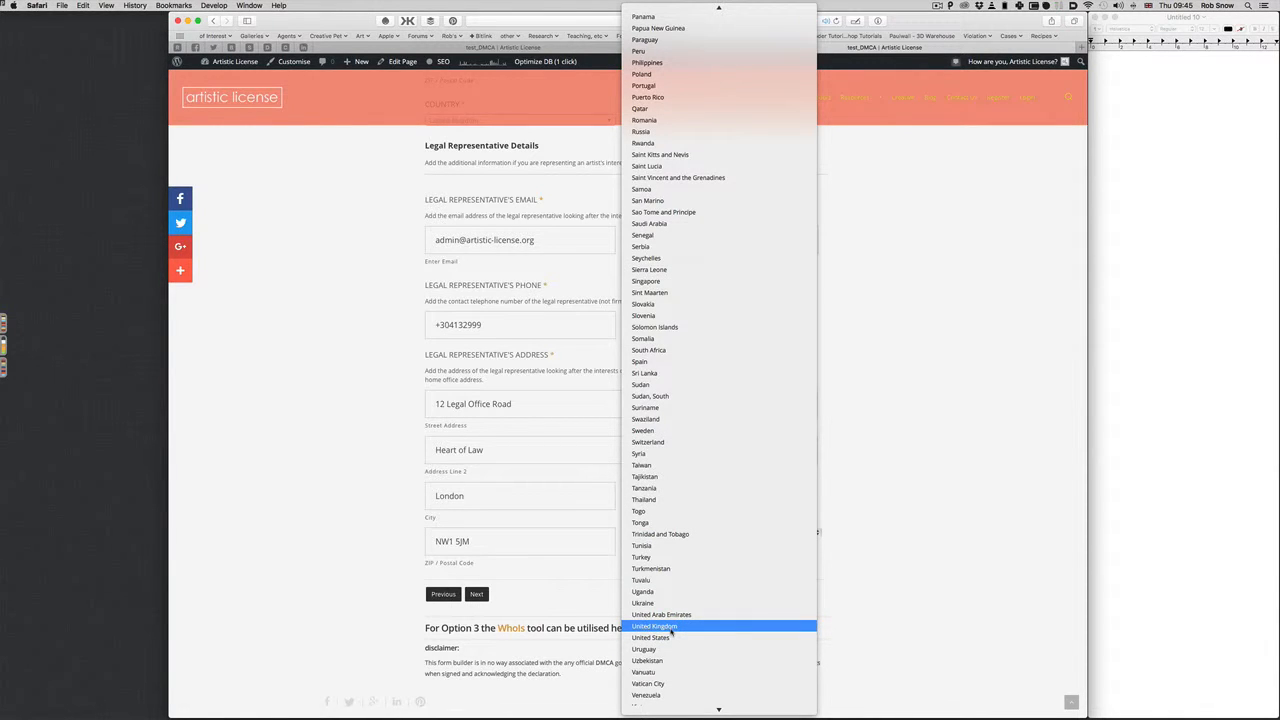
pyautogui.click(672, 628)
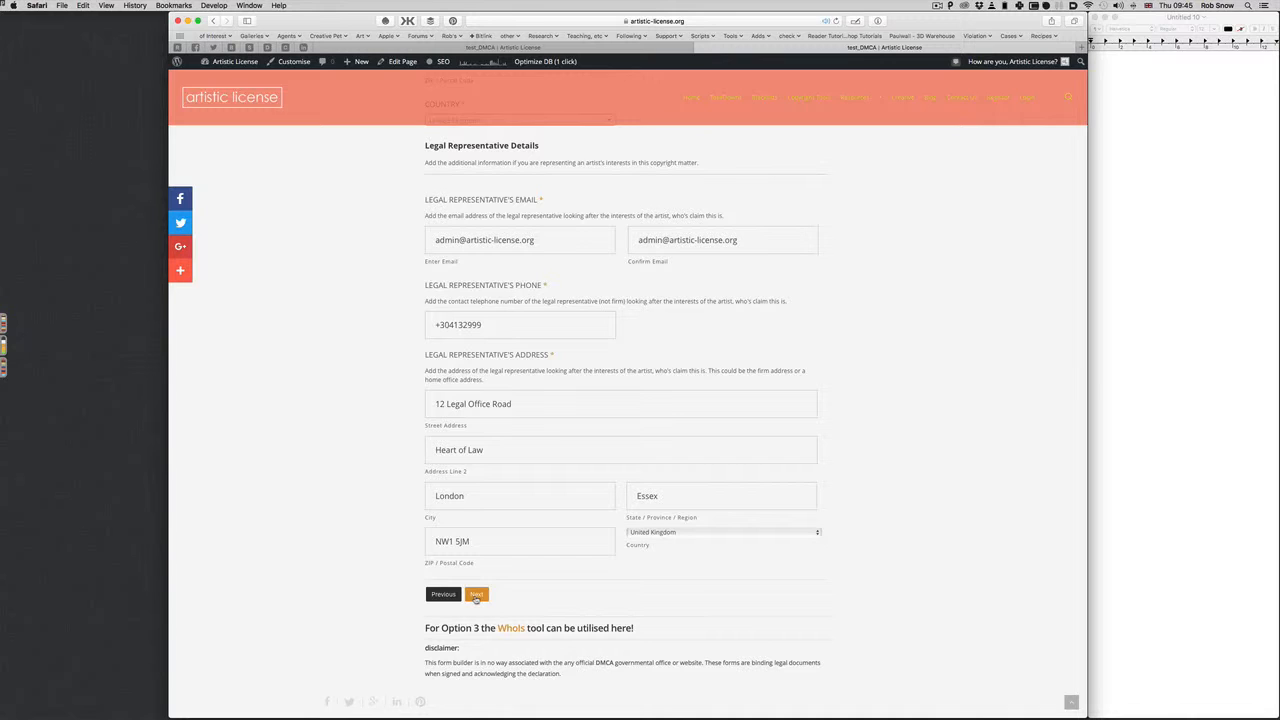
pyautogui.click(477, 595)
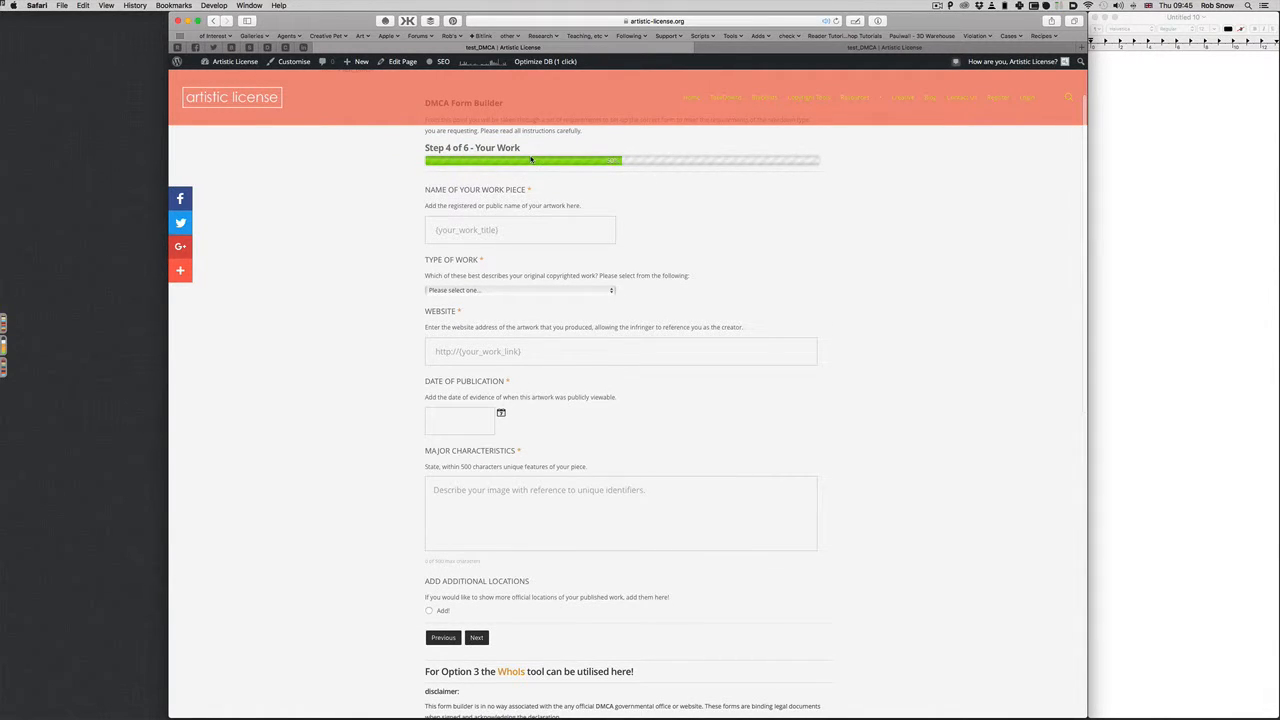
# Enter 'Nice Picture 001' as the work piece name and select Painting as type of work
pyautogui.click(492, 238)
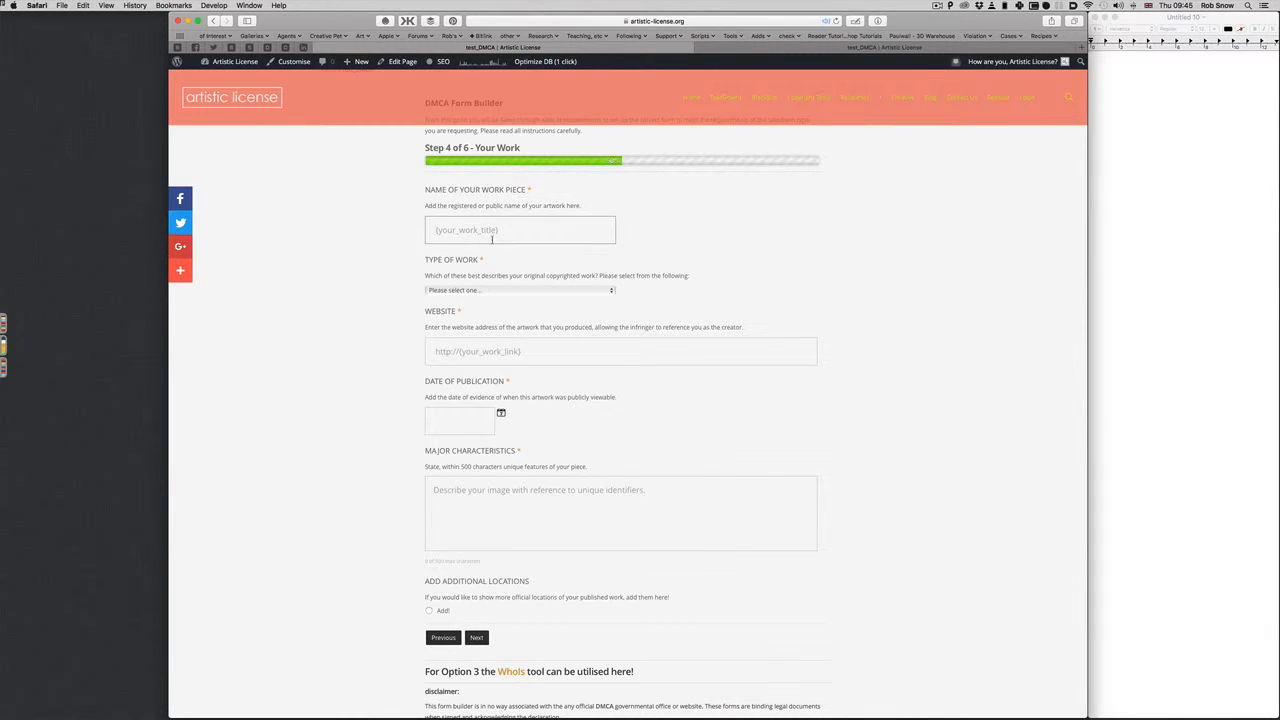
pyautogui.write('Nice Picture 001')
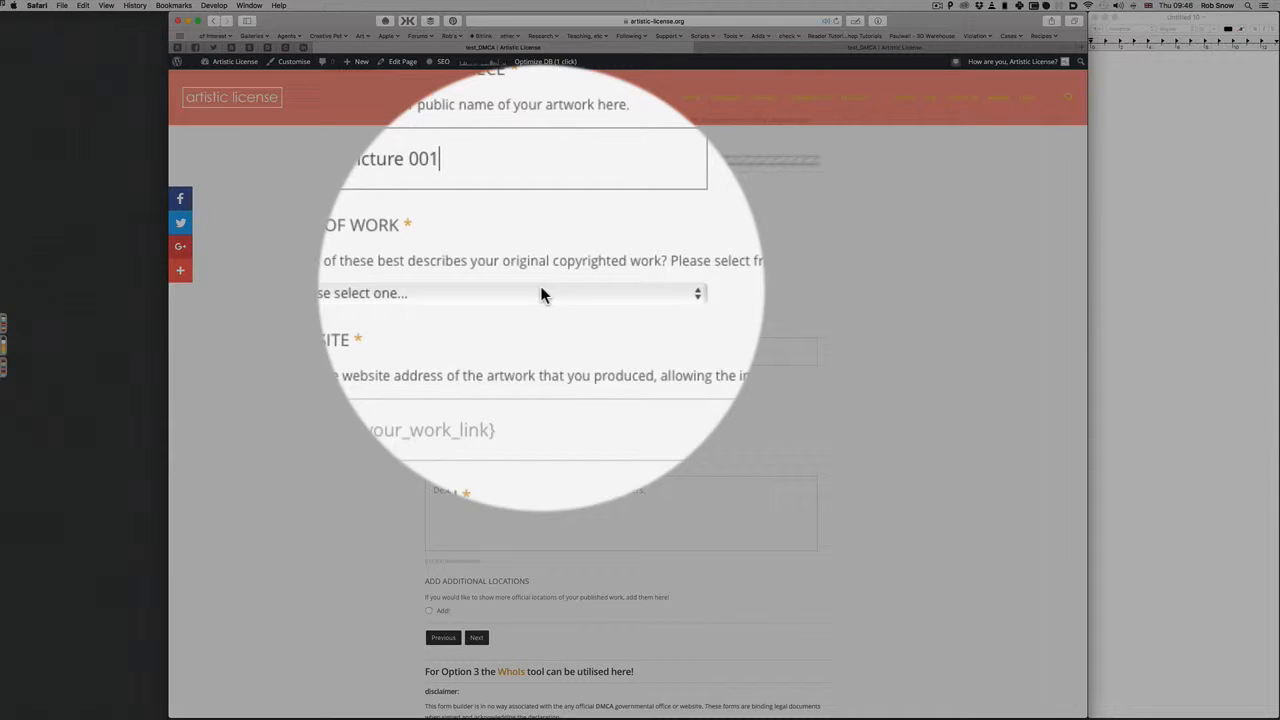
pyautogui.click(535, 290)
pyautogui.click(530, 302)
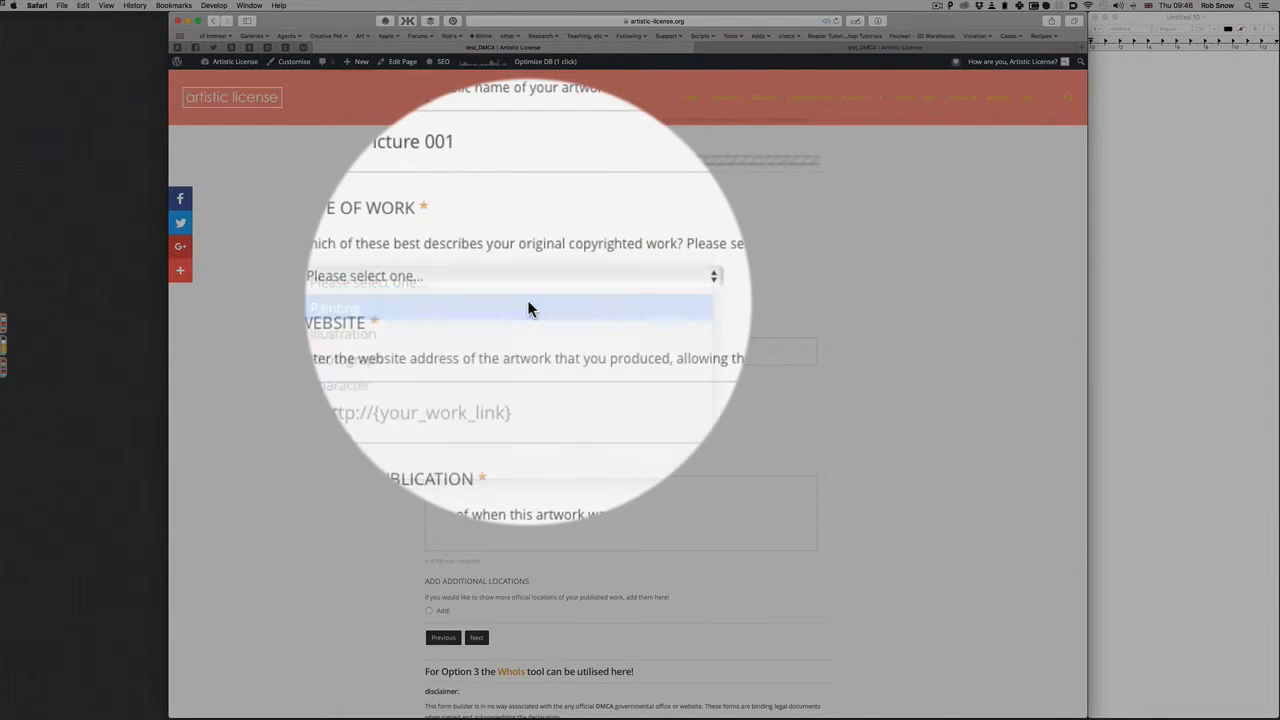
pyautogui.click(521, 292)
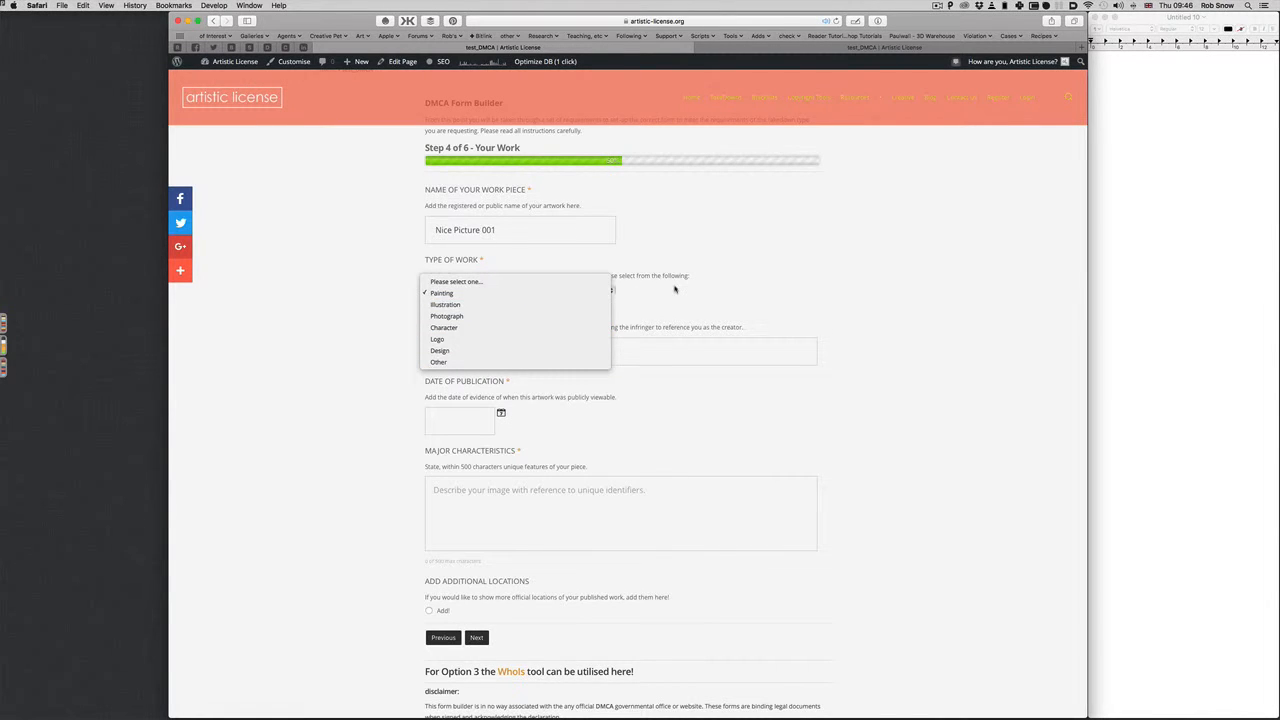
pyautogui.click(675, 290)
pyautogui.scroll(-1, 668, 292)
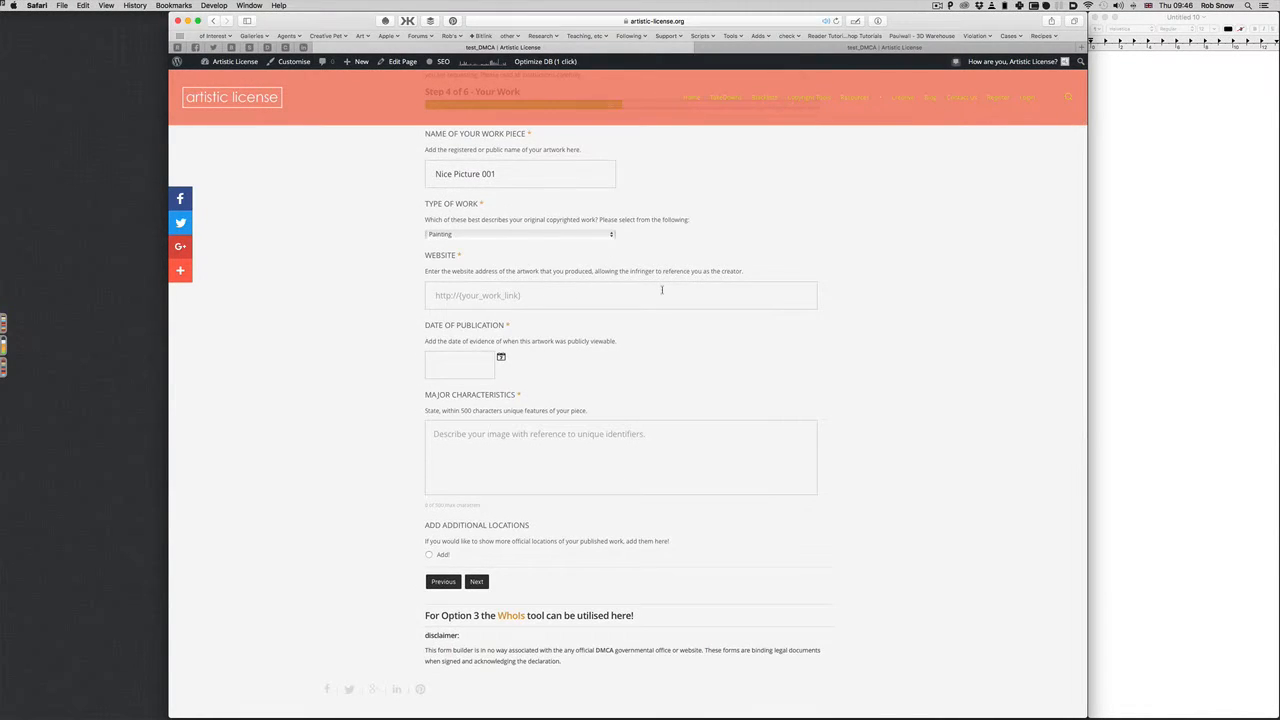
pyautogui.scroll(1, 662, 293)
pyautogui.scroll(-1, 662, 293)
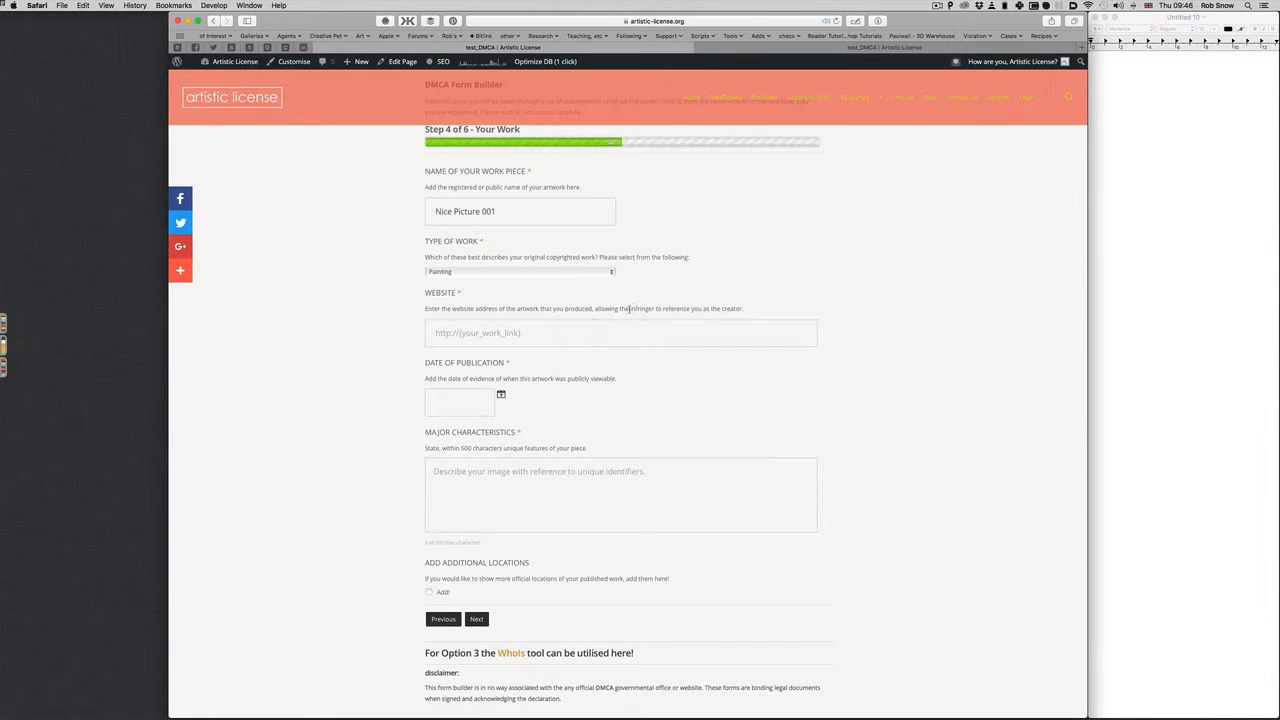
pyautogui.click(529, 342)
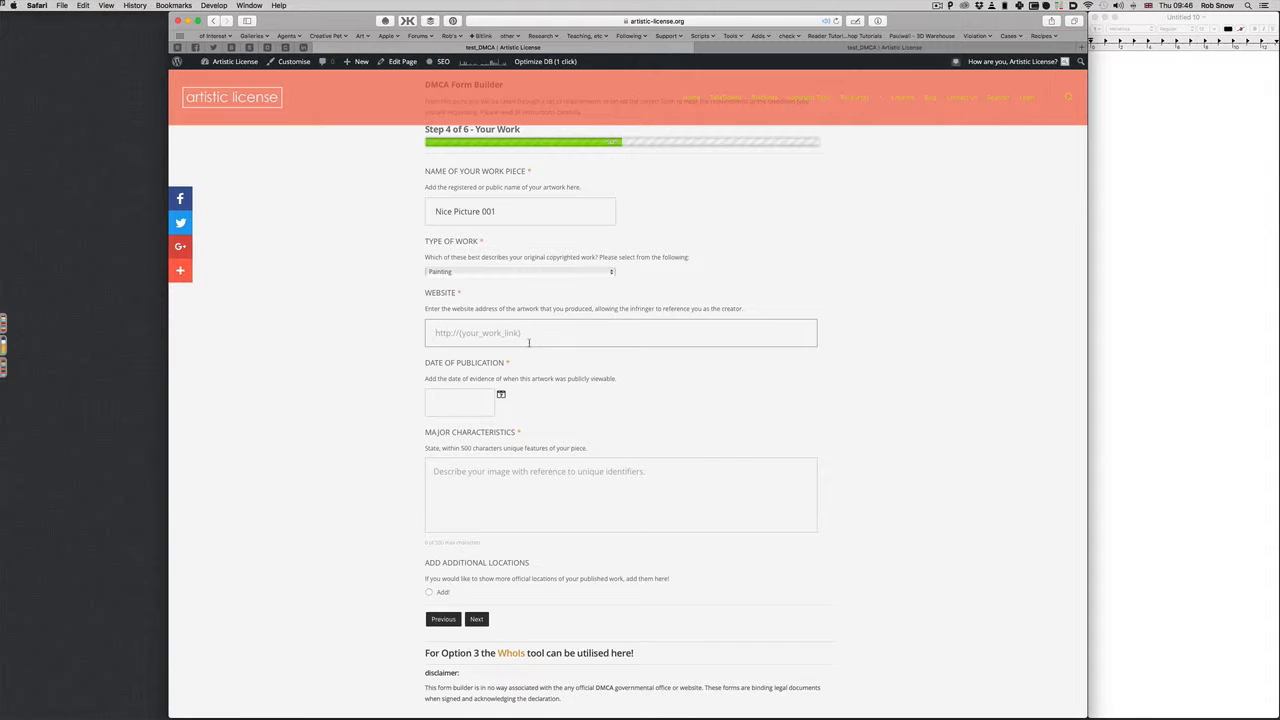
pyautogui.write('http://www.here.com')
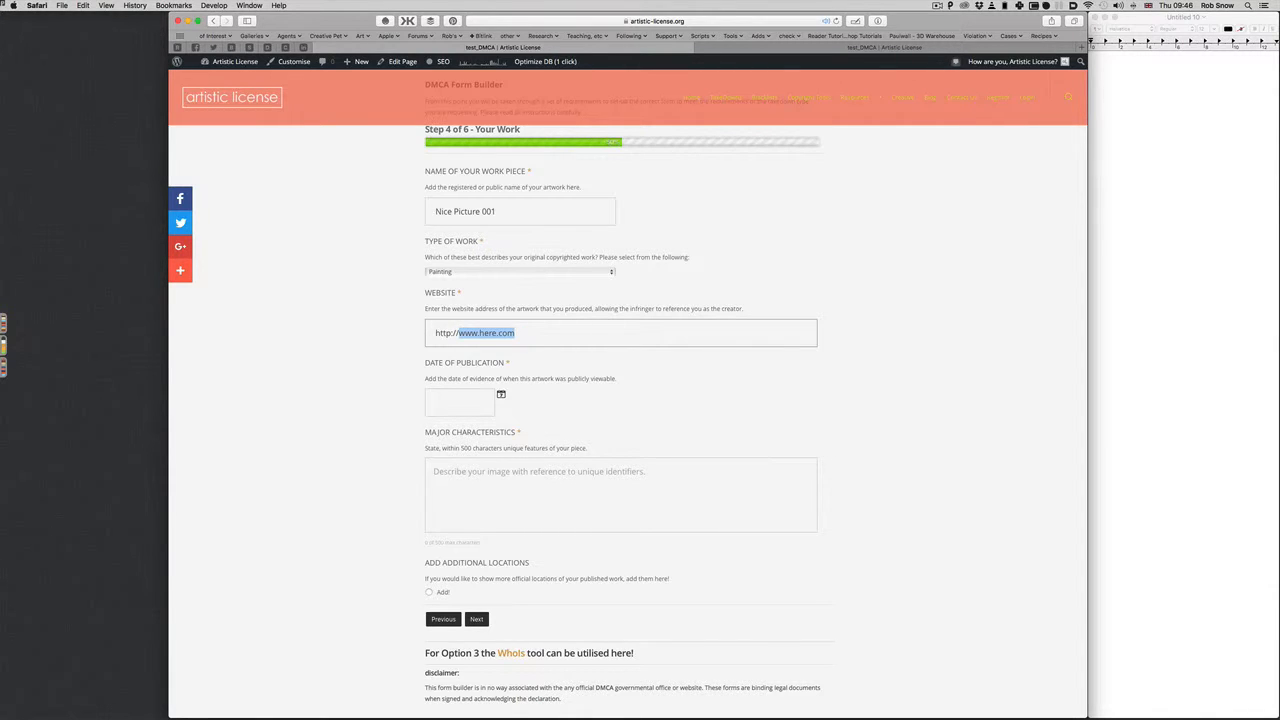
pyautogui.press('Left')
pyautogui.press('Right')
pyautogui.press('Right')
pyautogui.press('Right')
pyautogui.press('Right')
pyautogui.press('shift+super+Right')
pyautogui.write('original_site.com')
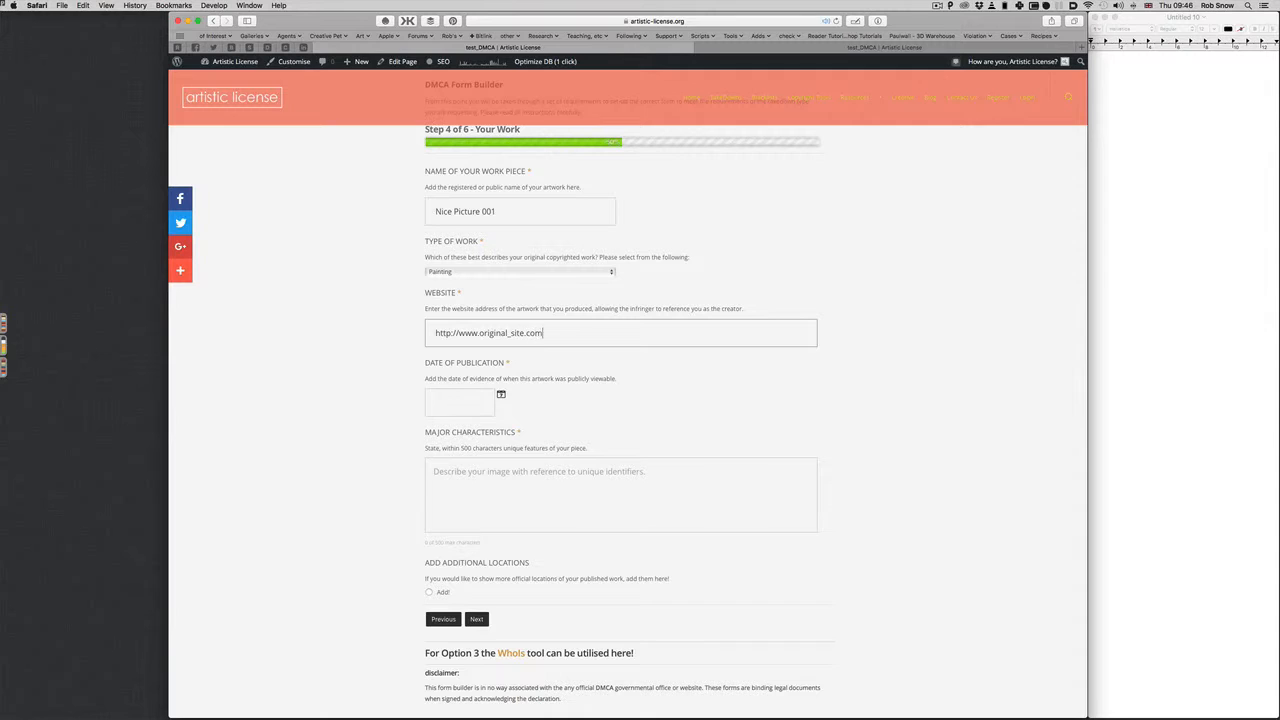
# Set the publication date to 22/05/2012 in the calendar
pyautogui.click(461, 404)
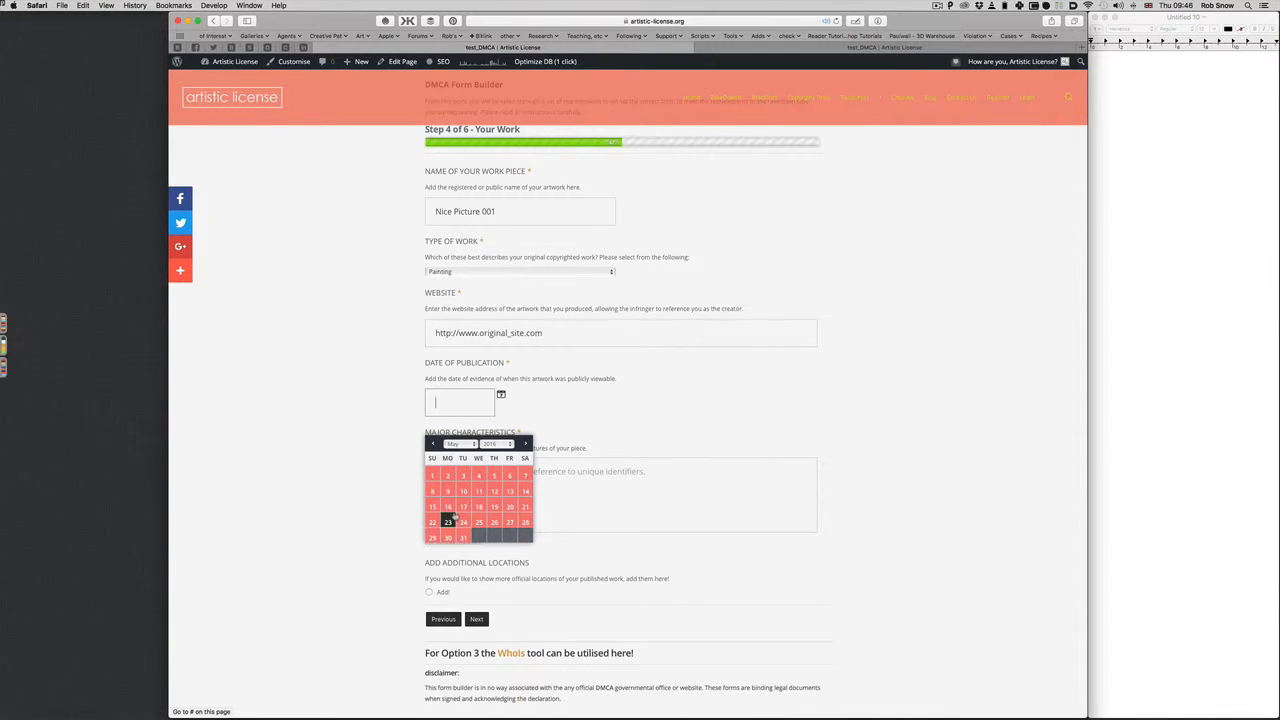
pyautogui.click(498, 445)
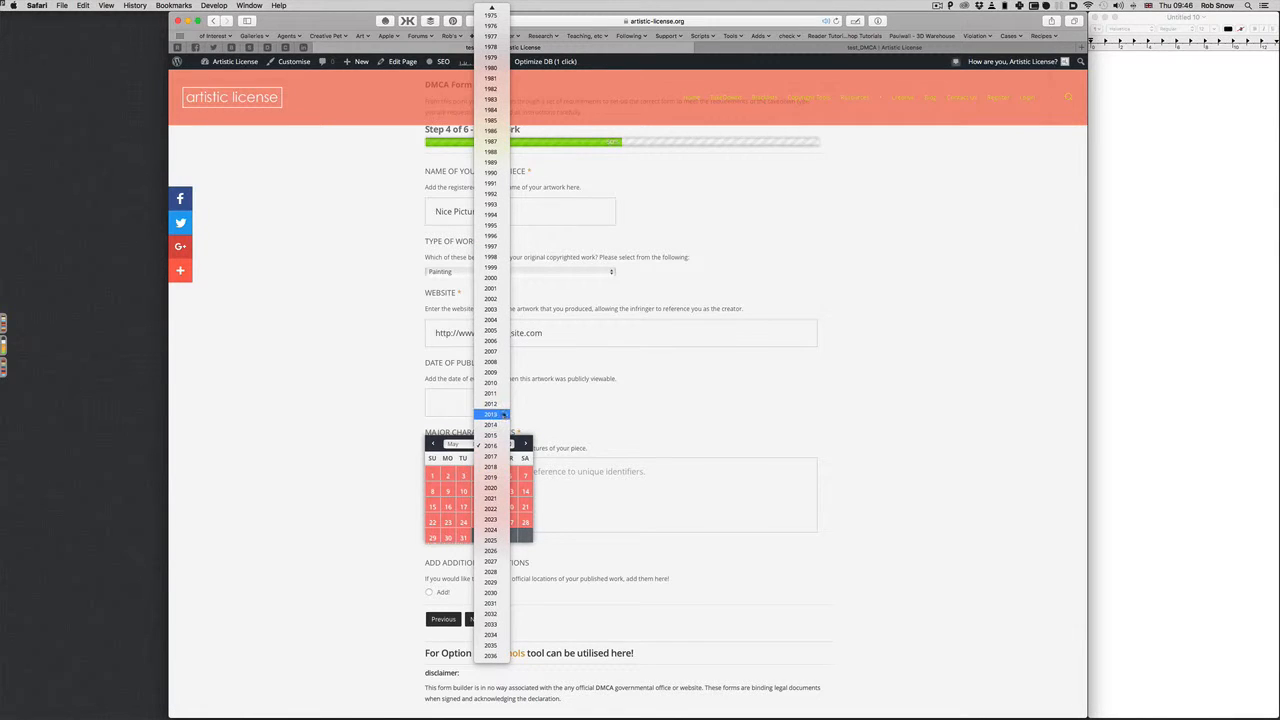
pyautogui.click(491, 404)
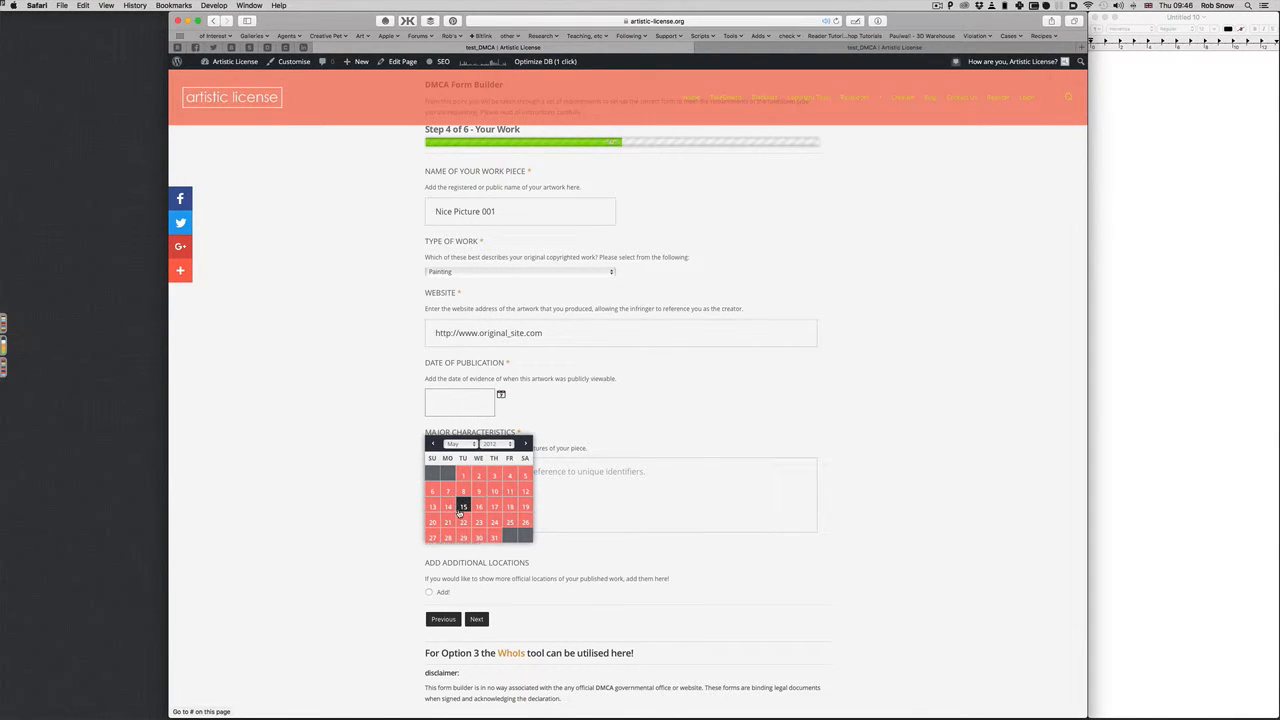
pyautogui.click(463, 522)
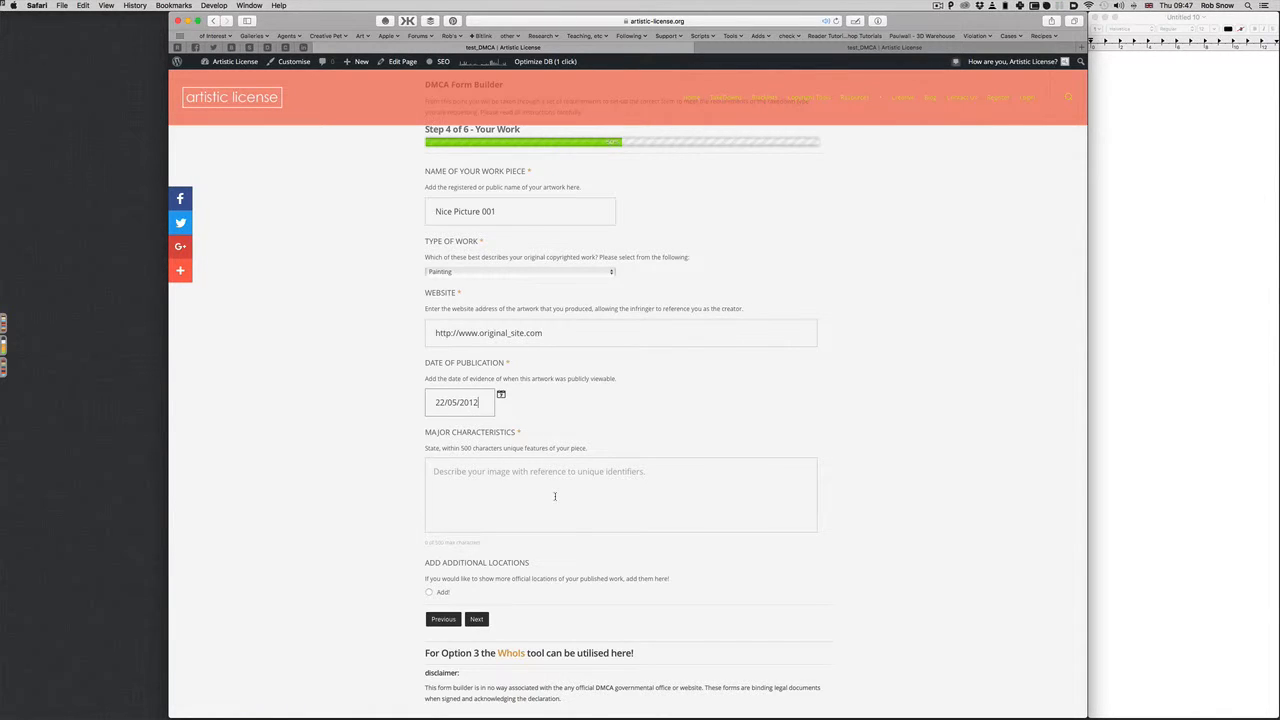
pyautogui.scroll(-1, 555, 496)
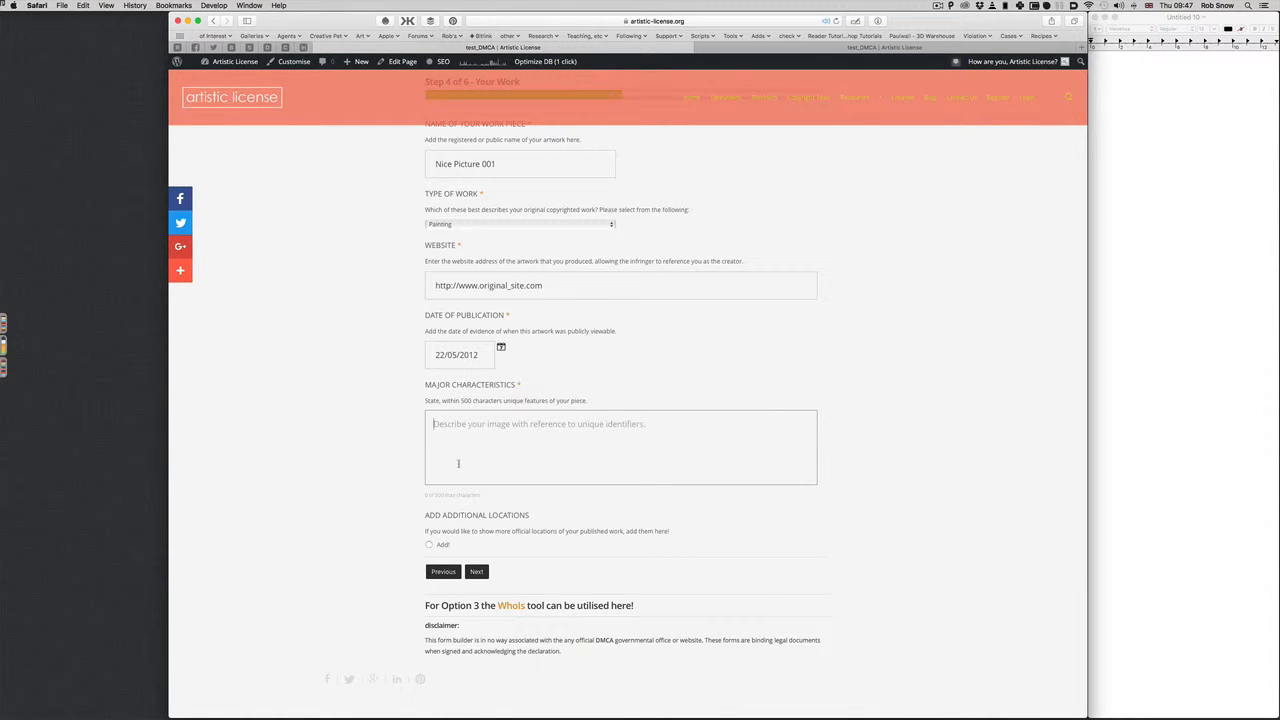
# Type the characteristics: oil painting on canvas with strong black lines and gold circles
pyautogui.write('A pa')
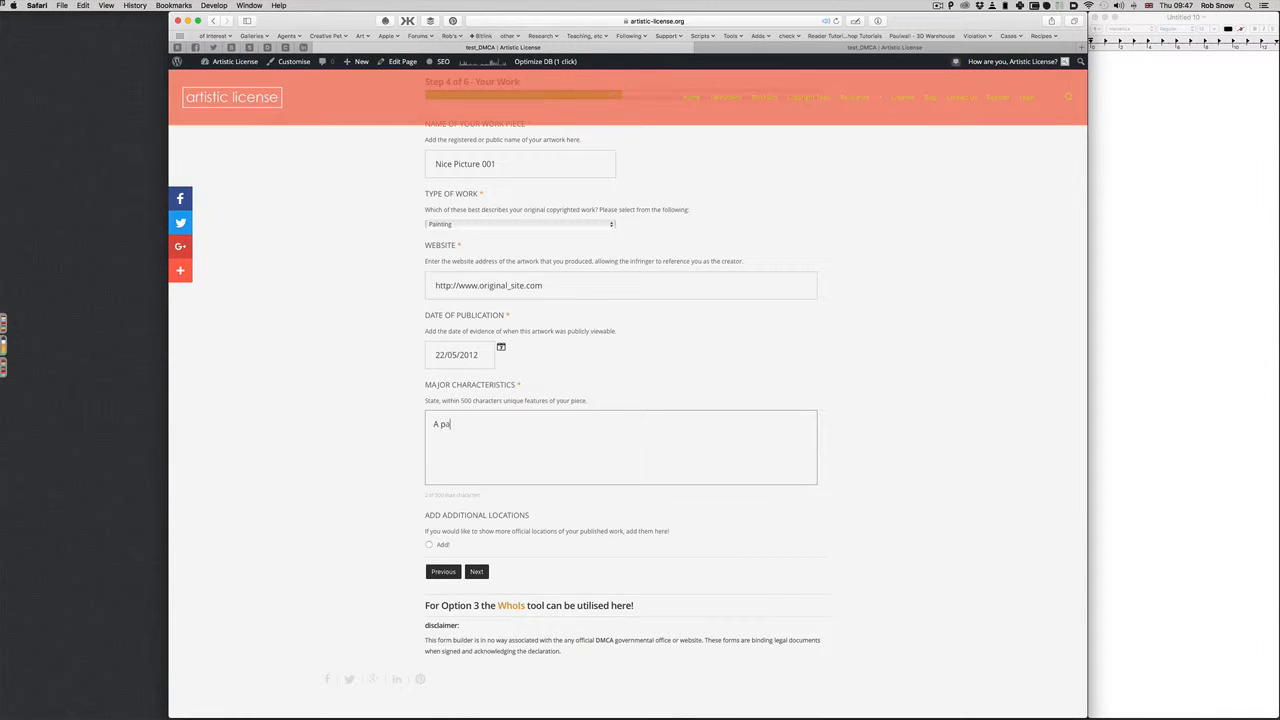
pyautogui.write('inting on canvas using (oil paint, with strong blac')
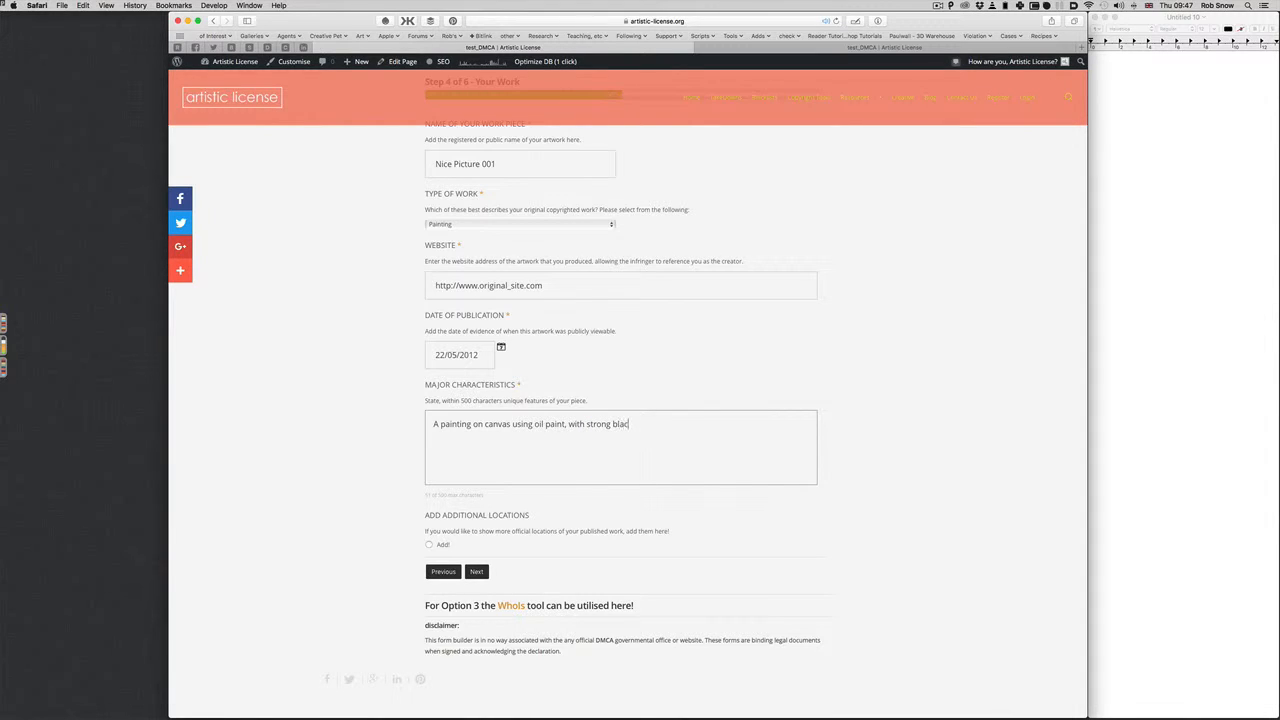
pyautogui.write('k lines and gold circles in the middle of the crosses.')
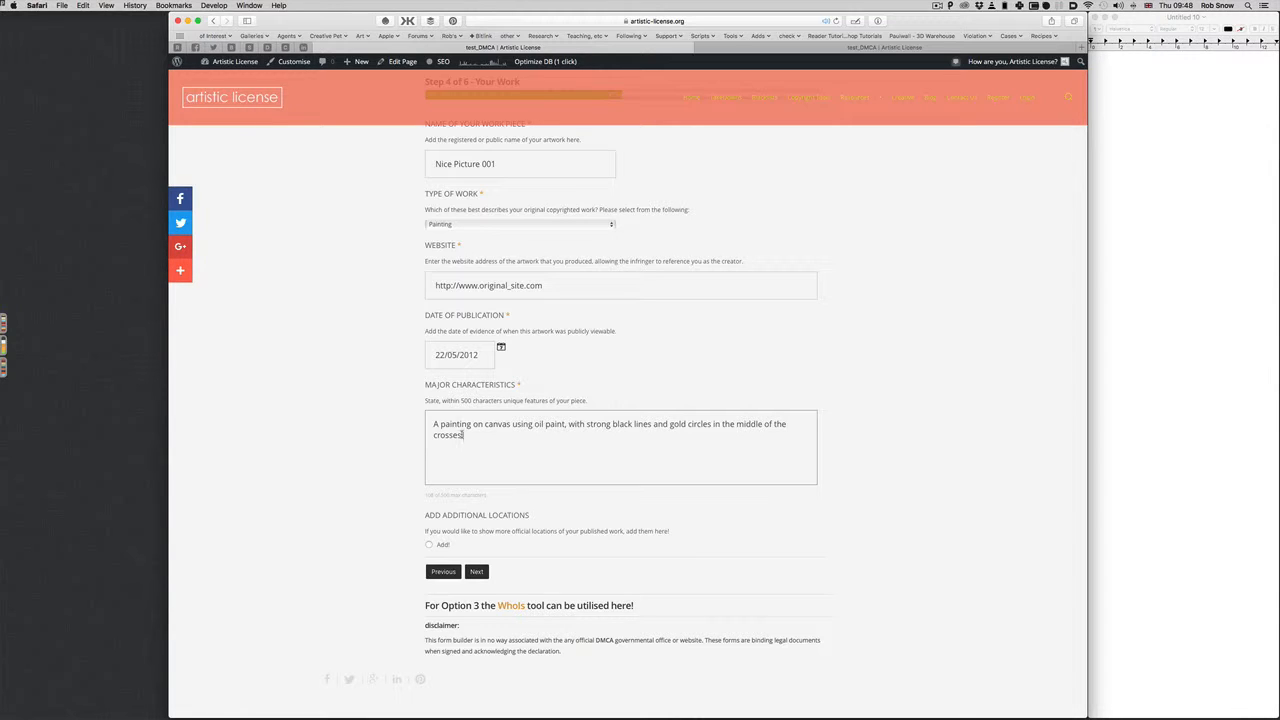
pyautogui.scroll(-1, 462, 434)
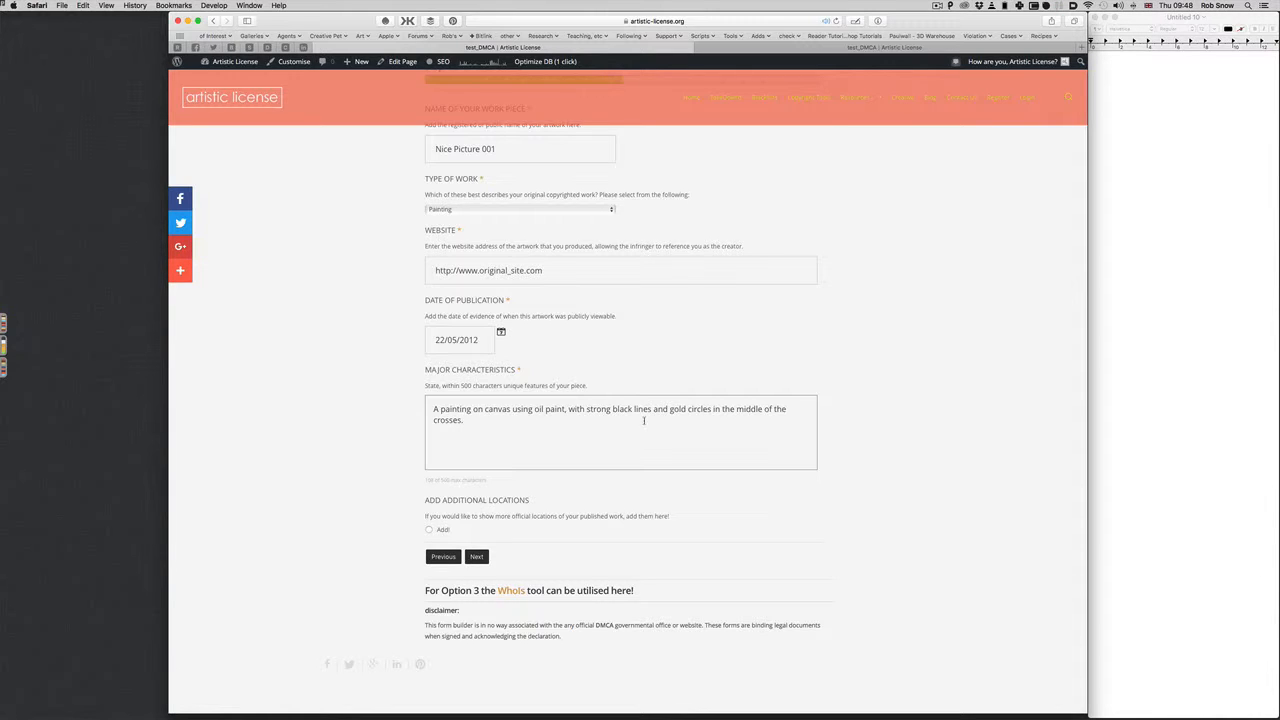
pyautogui.scroll(-2, 643, 420)
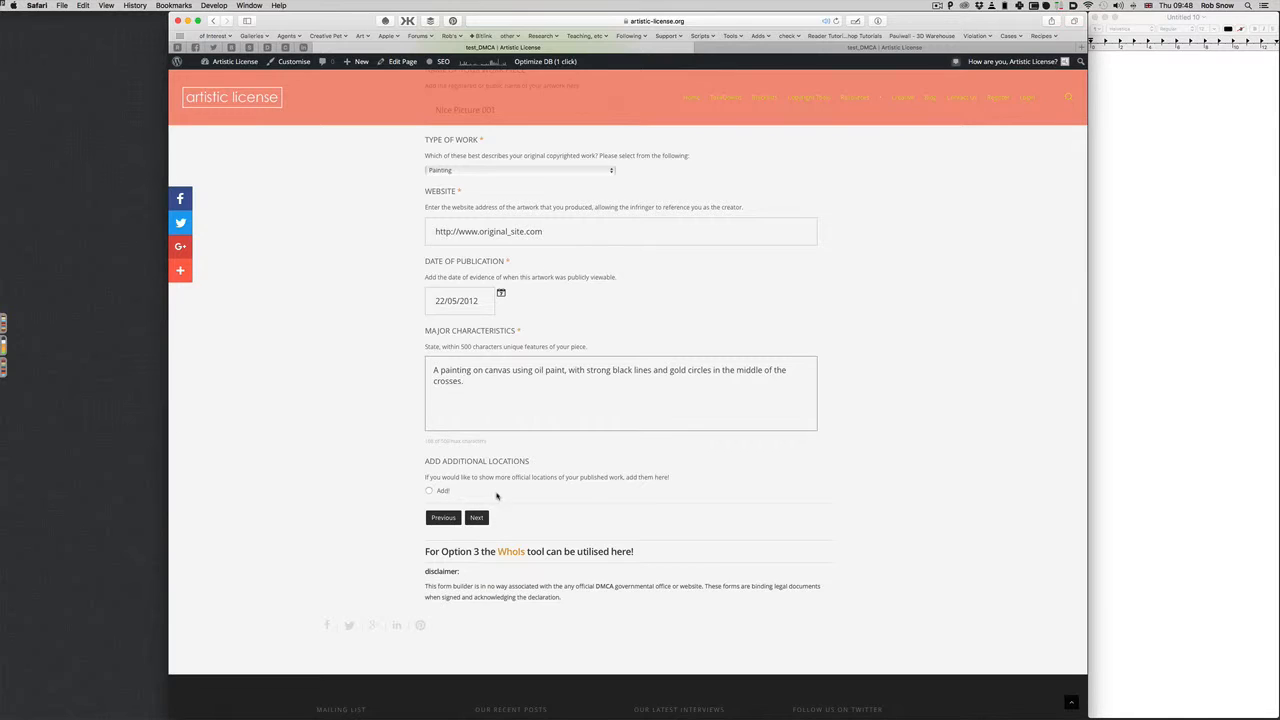
# Copy the name 'Nice Picture 001' into the other form copy and set type to Painting
pyautogui.scroll(3, 497, 497)
pyautogui.scroll(-1, 497, 497)
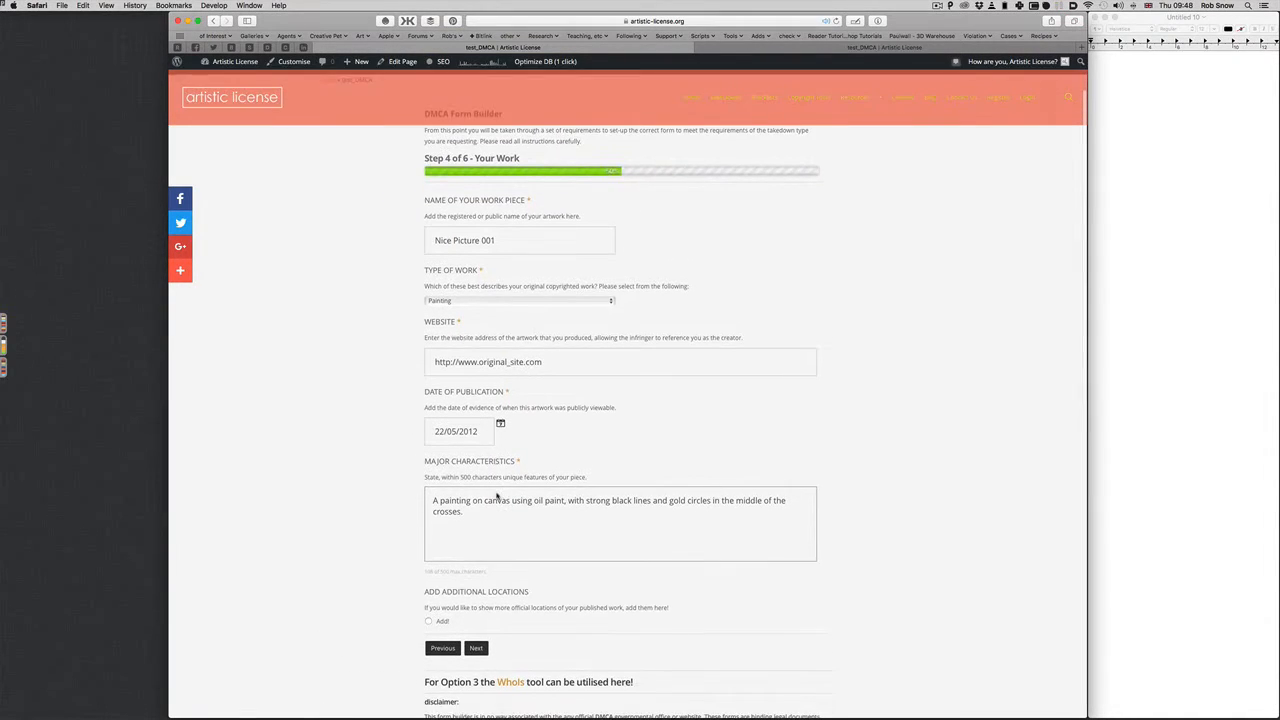
pyautogui.doubleClick(457, 234)
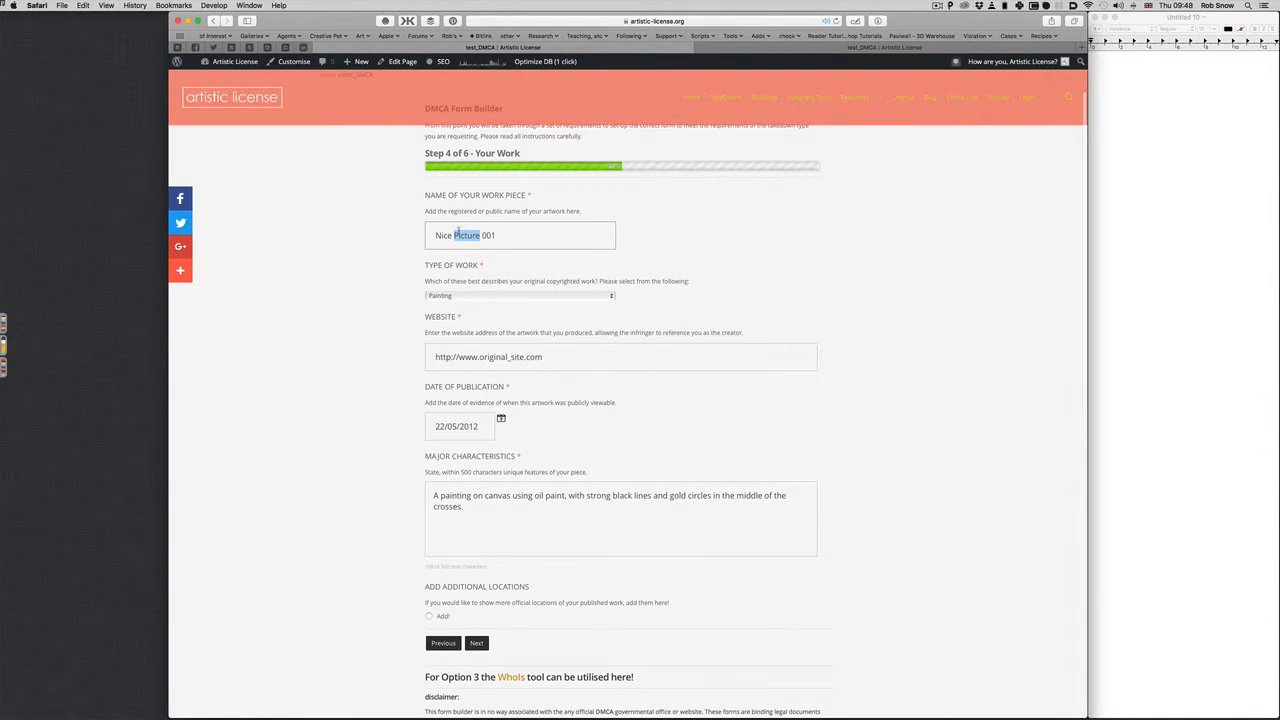
pyautogui.doubleClick(488, 235)
pyautogui.tripleClick(478, 243)
pyautogui.press('super+c')
pyautogui.click(776, 48)
pyautogui.click(493, 198)
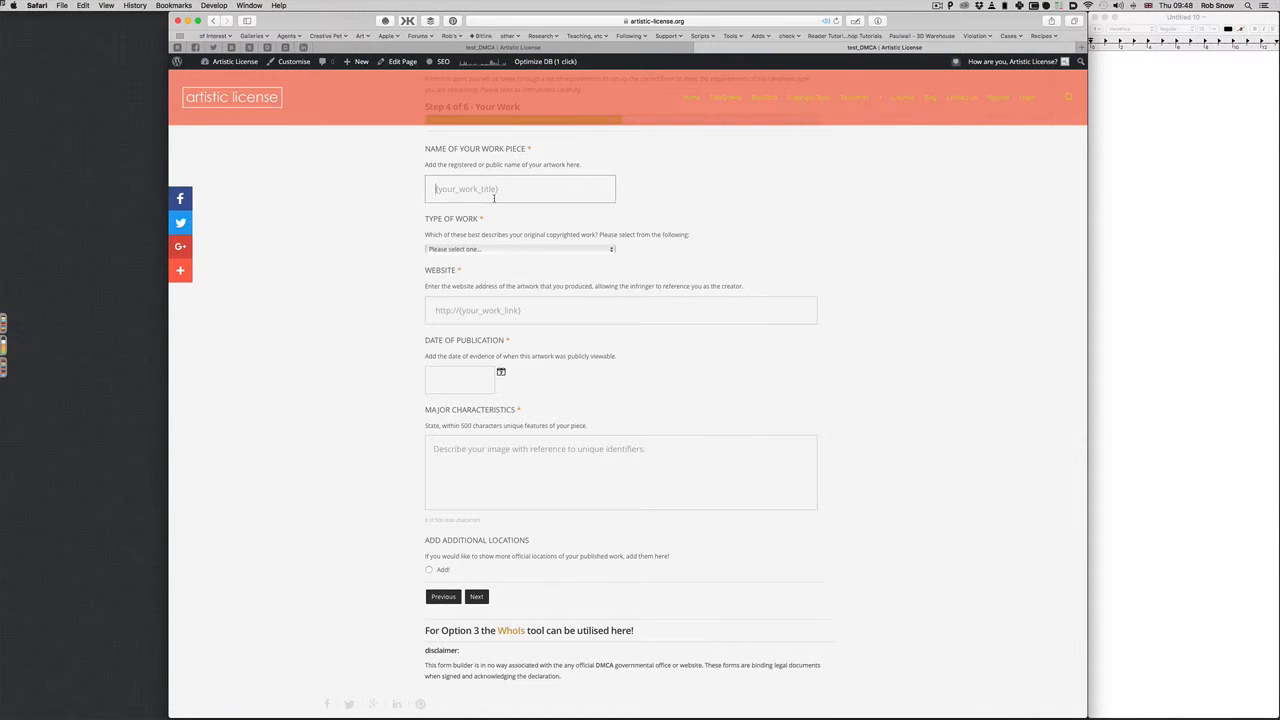
pyautogui.press('super+v')
pyautogui.click(508, 250)
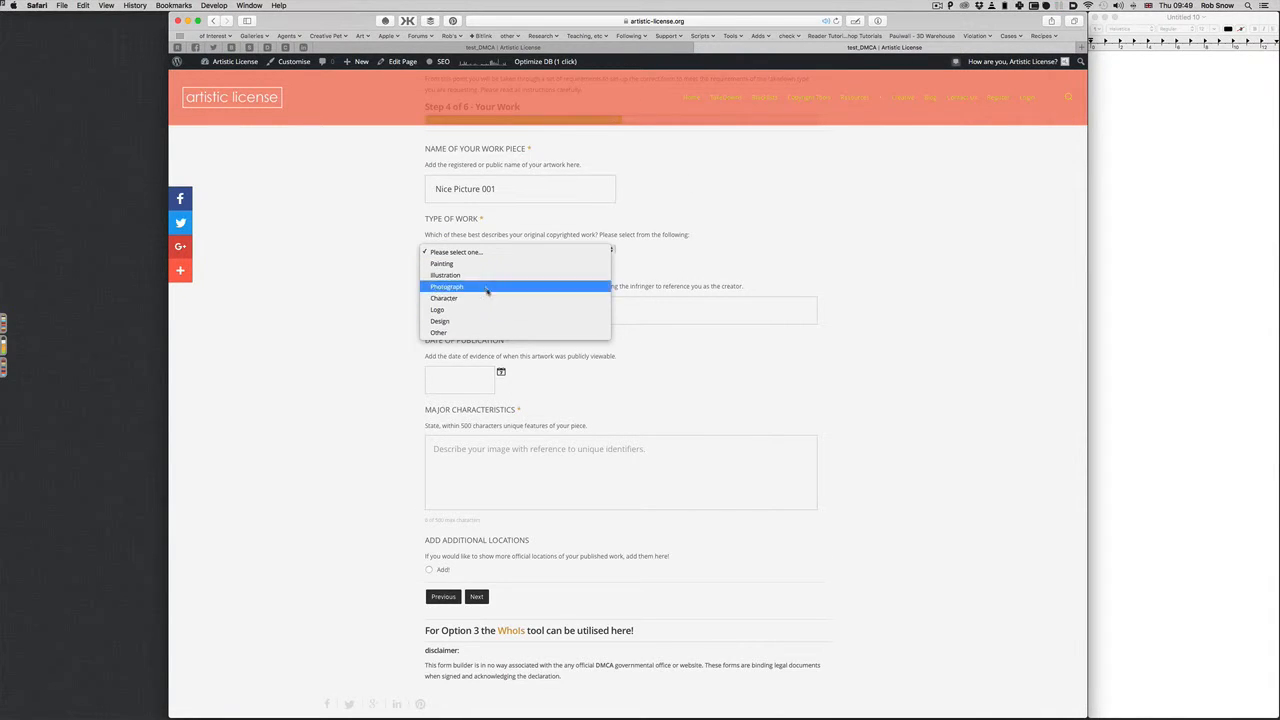
pyautogui.click(486, 264)
pyautogui.click(585, 48)
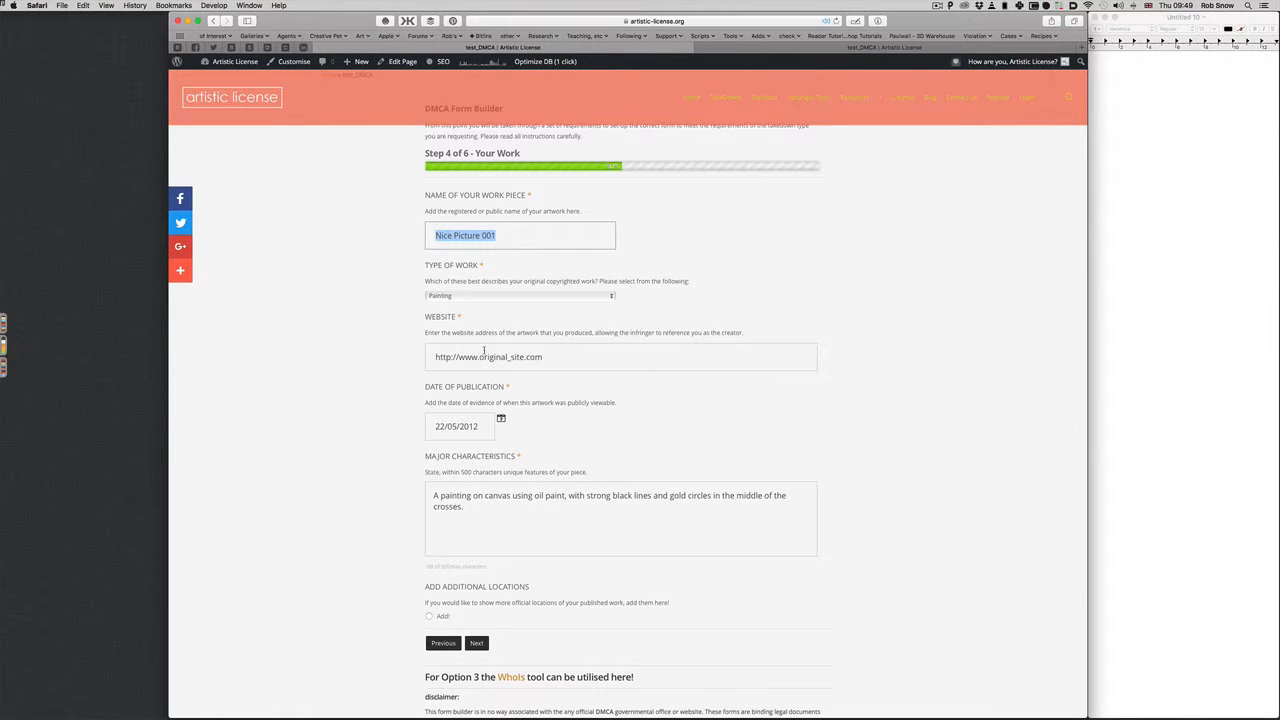
pyautogui.moveTo(436, 357); pyautogui.dragTo(545, 357)
pyautogui.press('super+c')
pyautogui.click(865, 50)
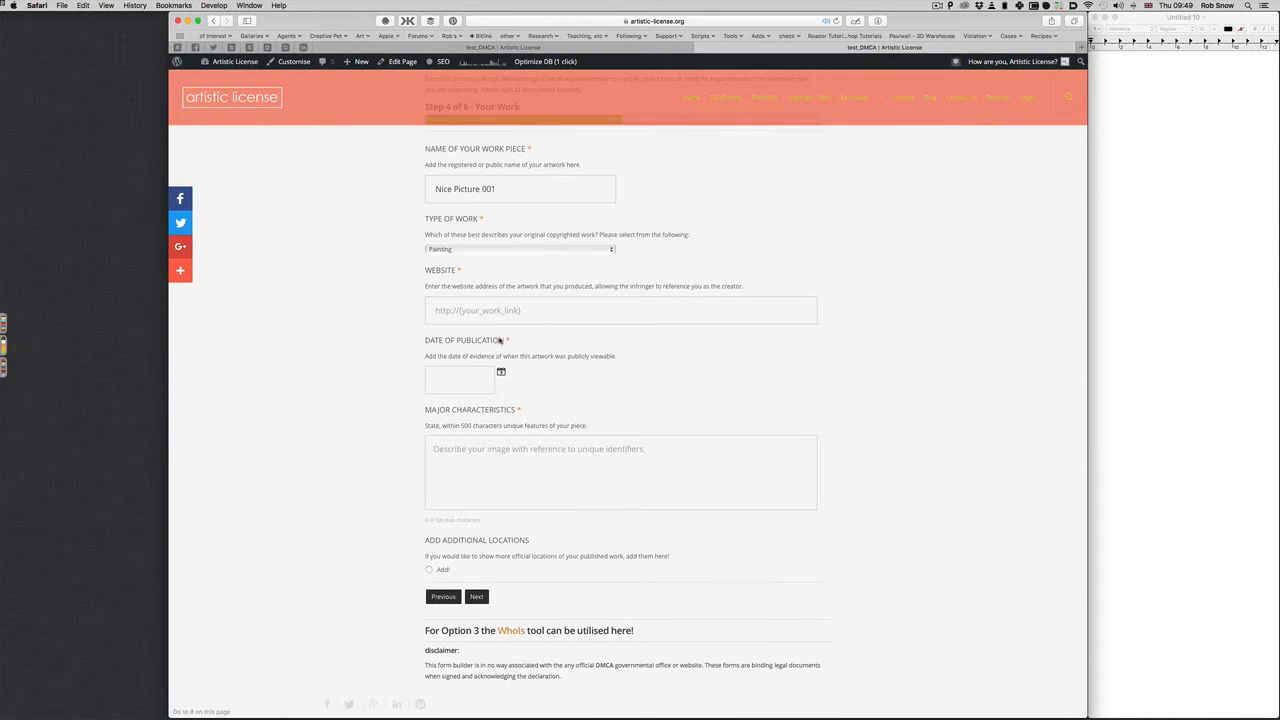
pyautogui.click(494, 312)
pyautogui.press('super+v')
pyautogui.click(493, 378)
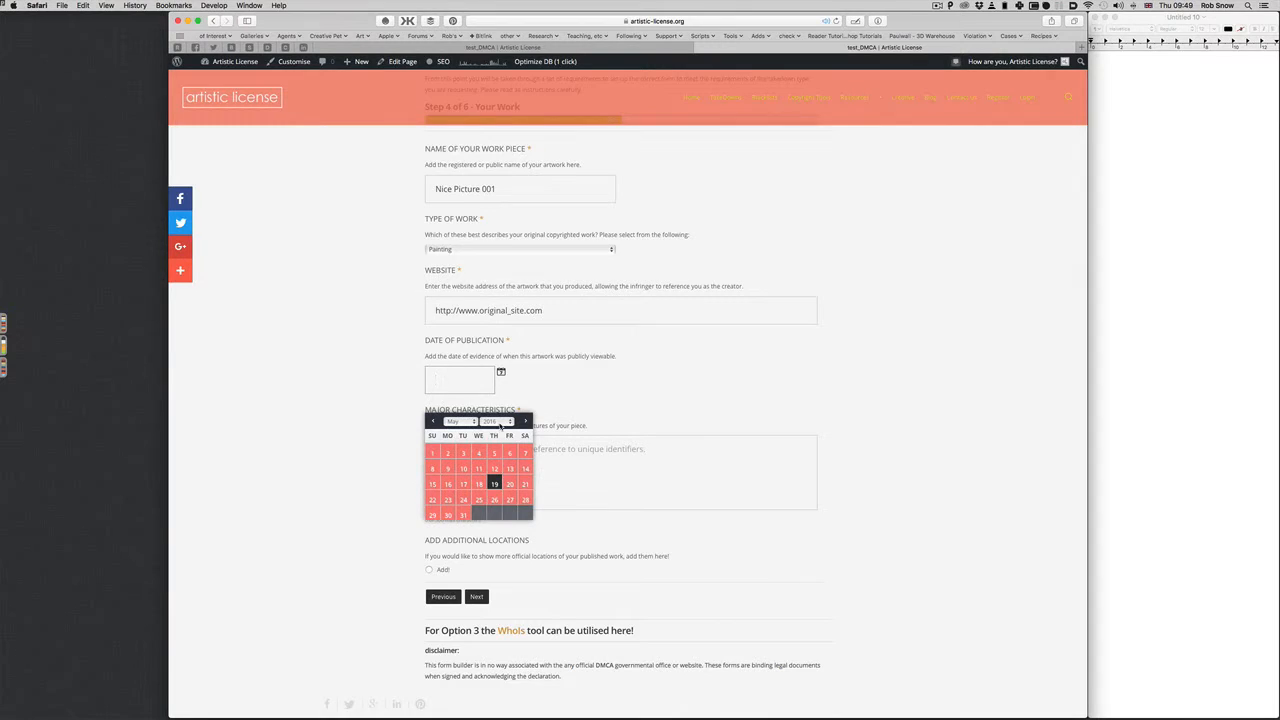
pyautogui.click(500, 421)
pyautogui.click(492, 387)
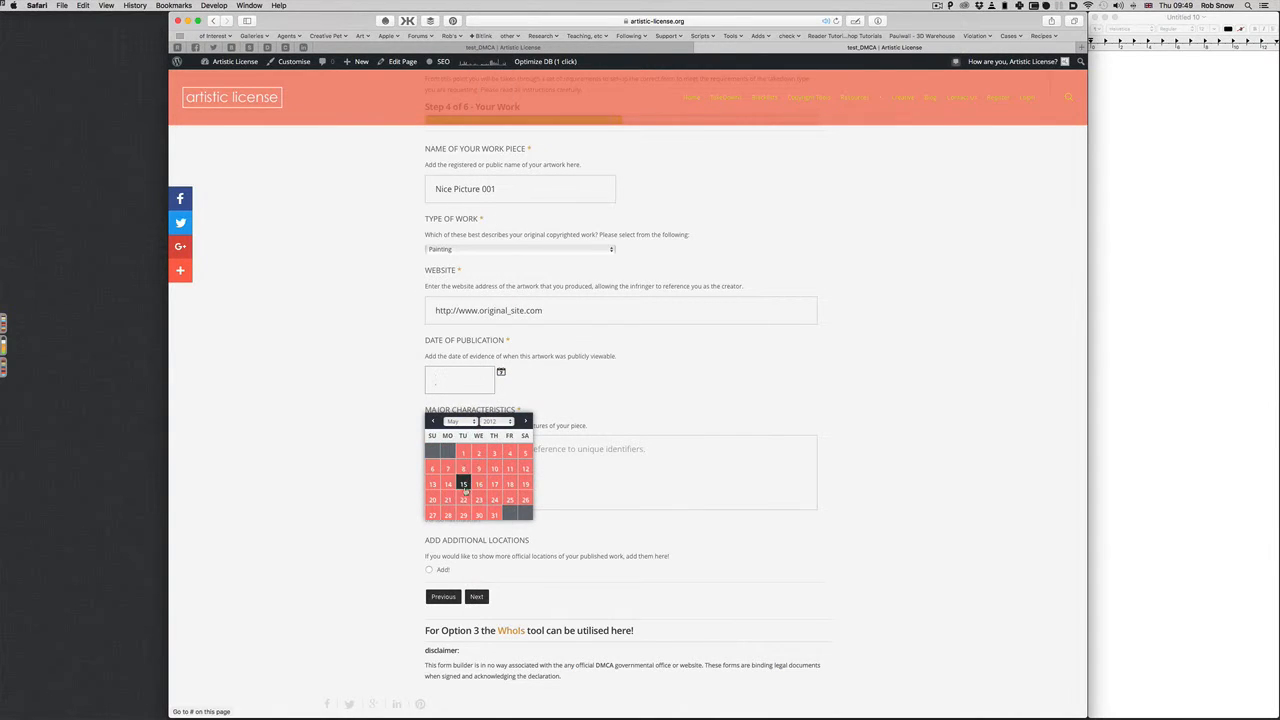
pyautogui.click(464, 498)
# Copy the major characteristics description into the second form copy
pyautogui.click(400, 47)
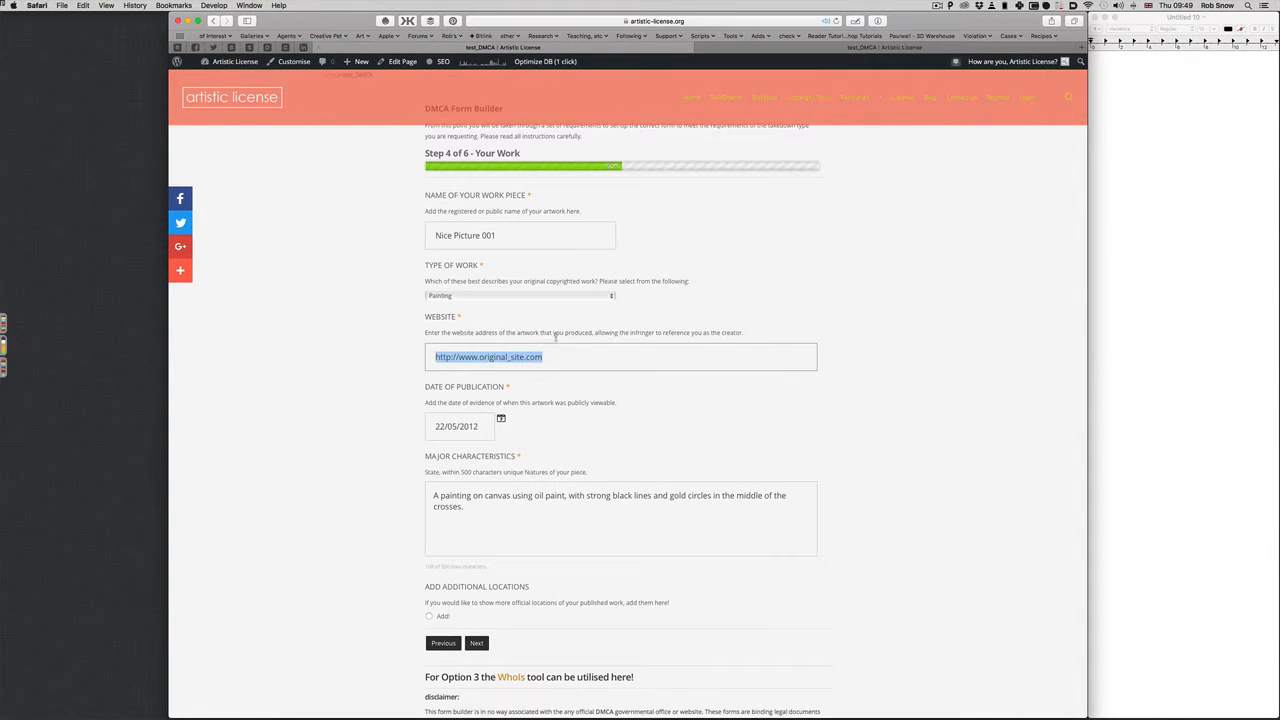
pyautogui.click(497, 486)
pyautogui.press('super+a')
pyautogui.press('super+c')
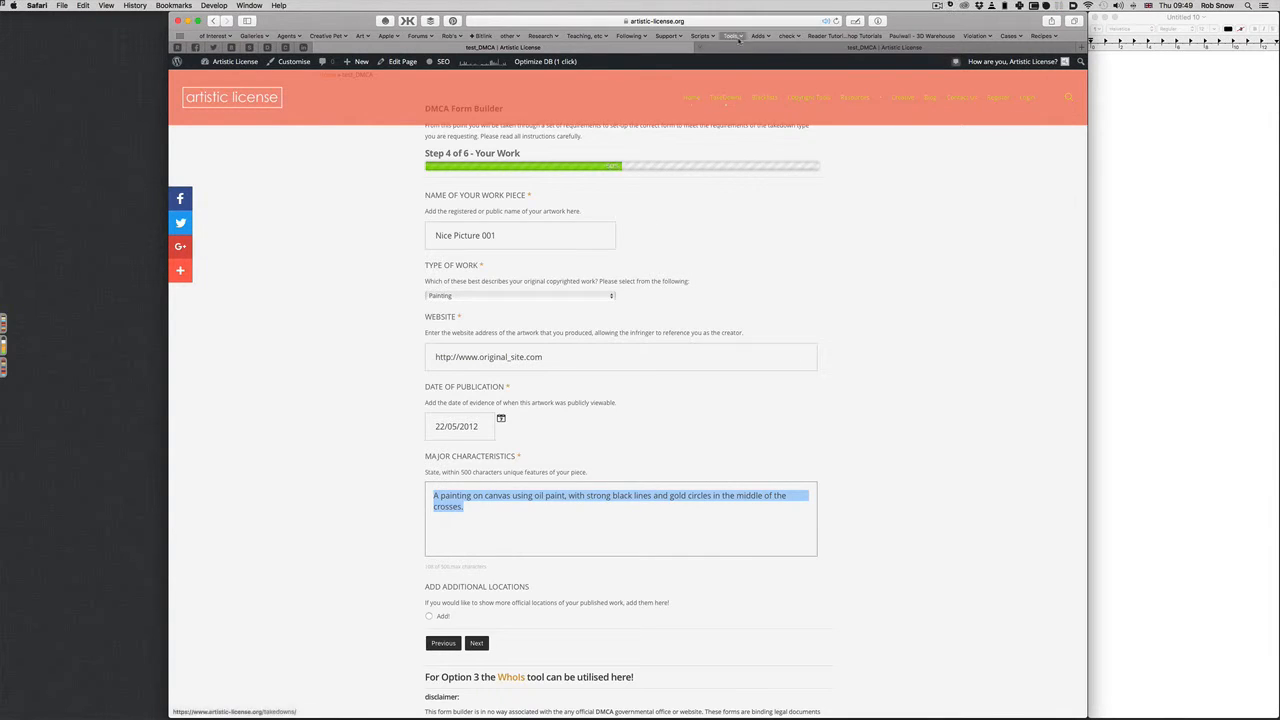
pyautogui.click(730, 47)
pyautogui.click(560, 485)
pyautogui.press('super+v')
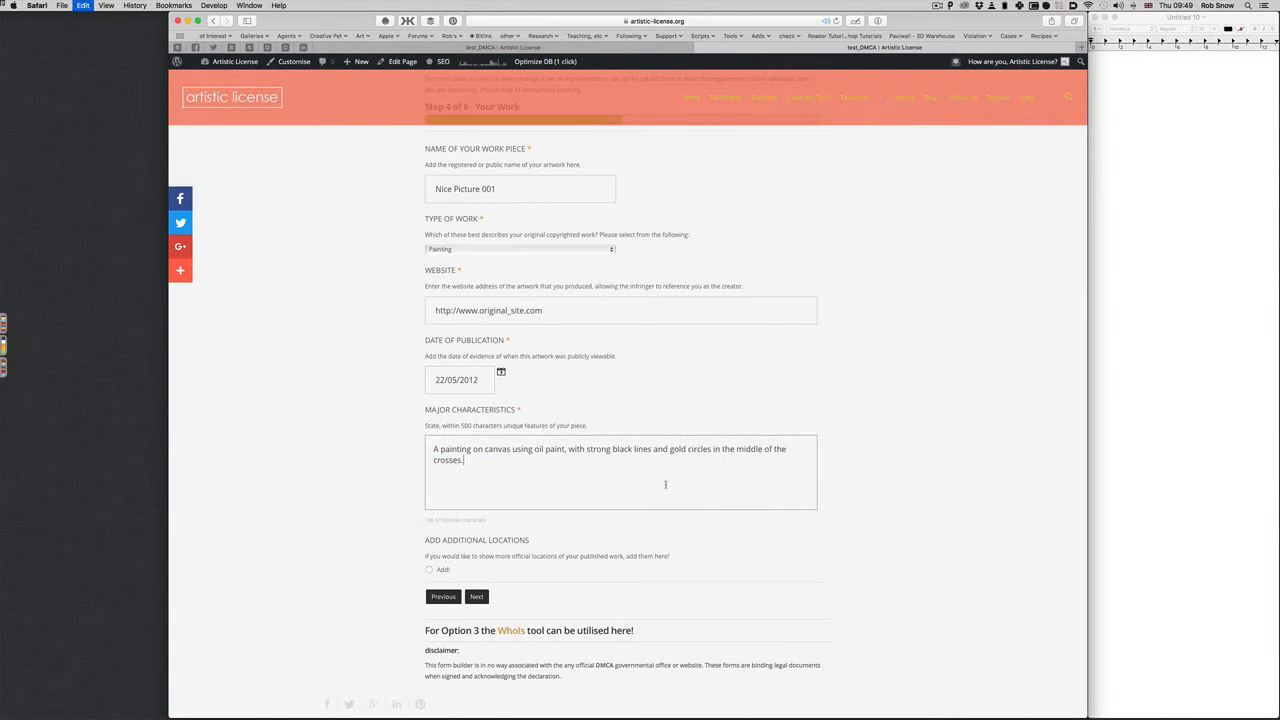
pyautogui.scroll(-2, 860, 470)
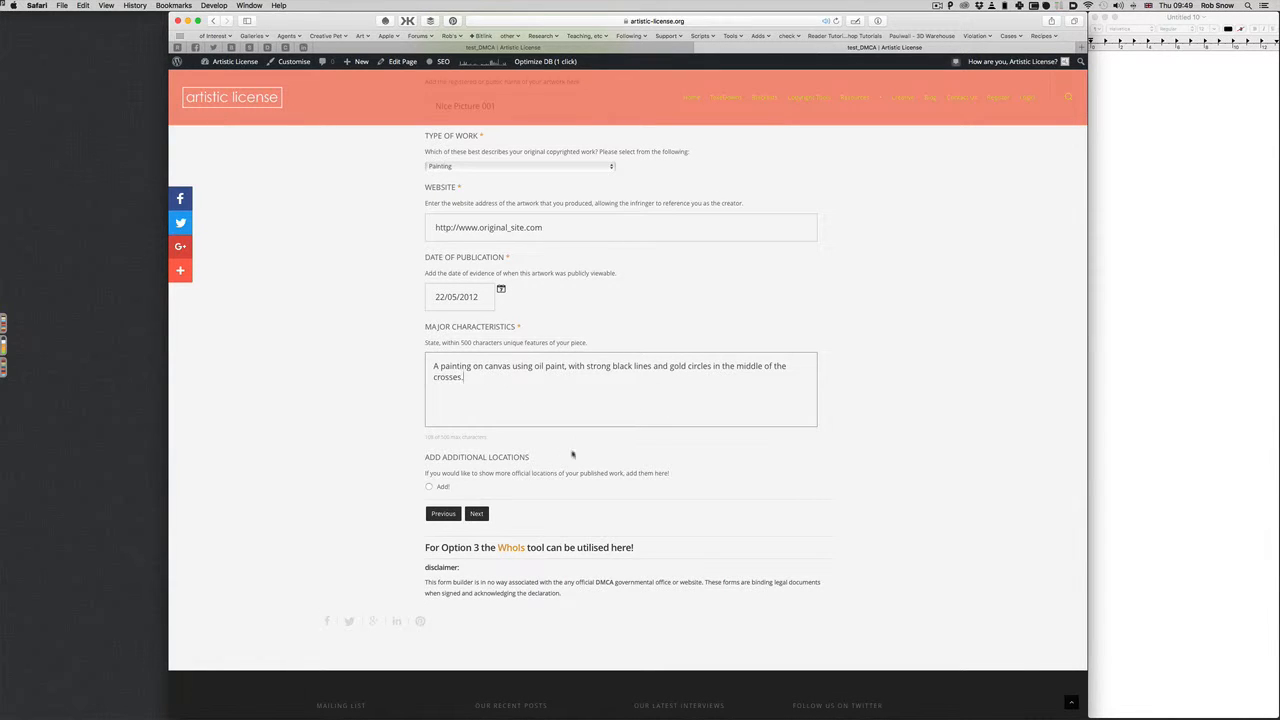
pyautogui.scroll(-1, 572, 452)
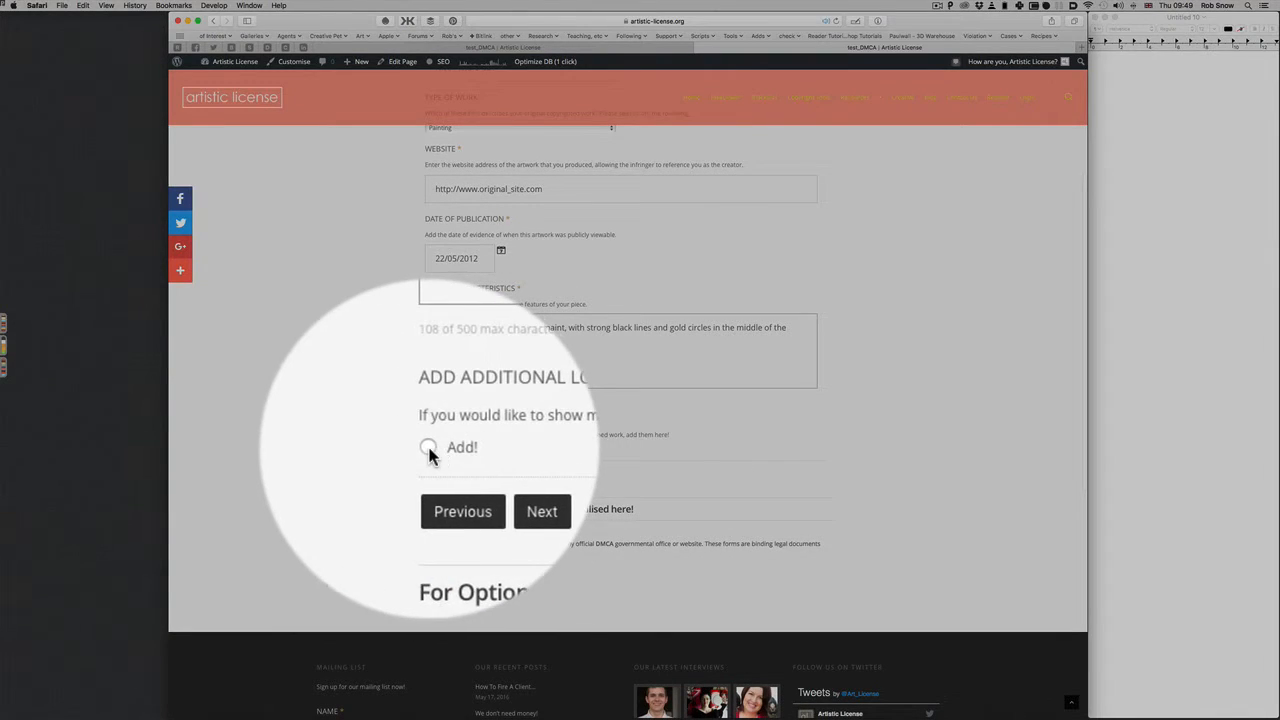
pyautogui.click(428, 448)
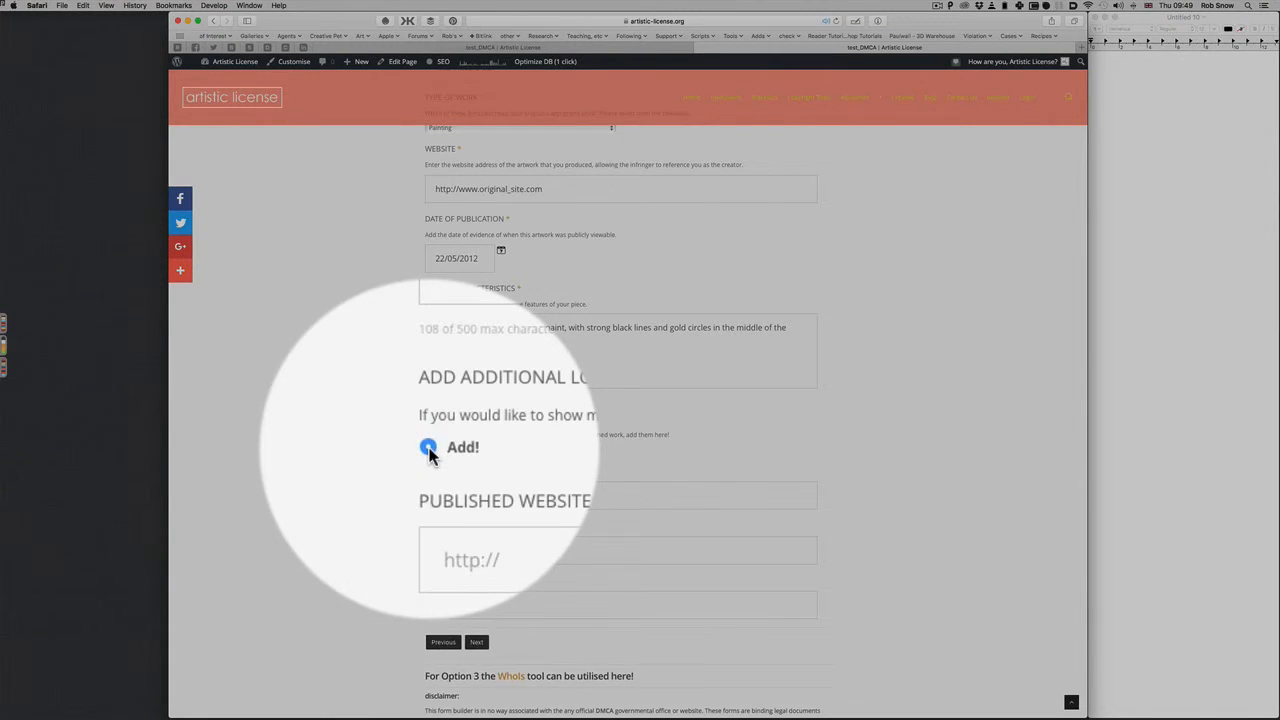
pyautogui.click(460, 502)
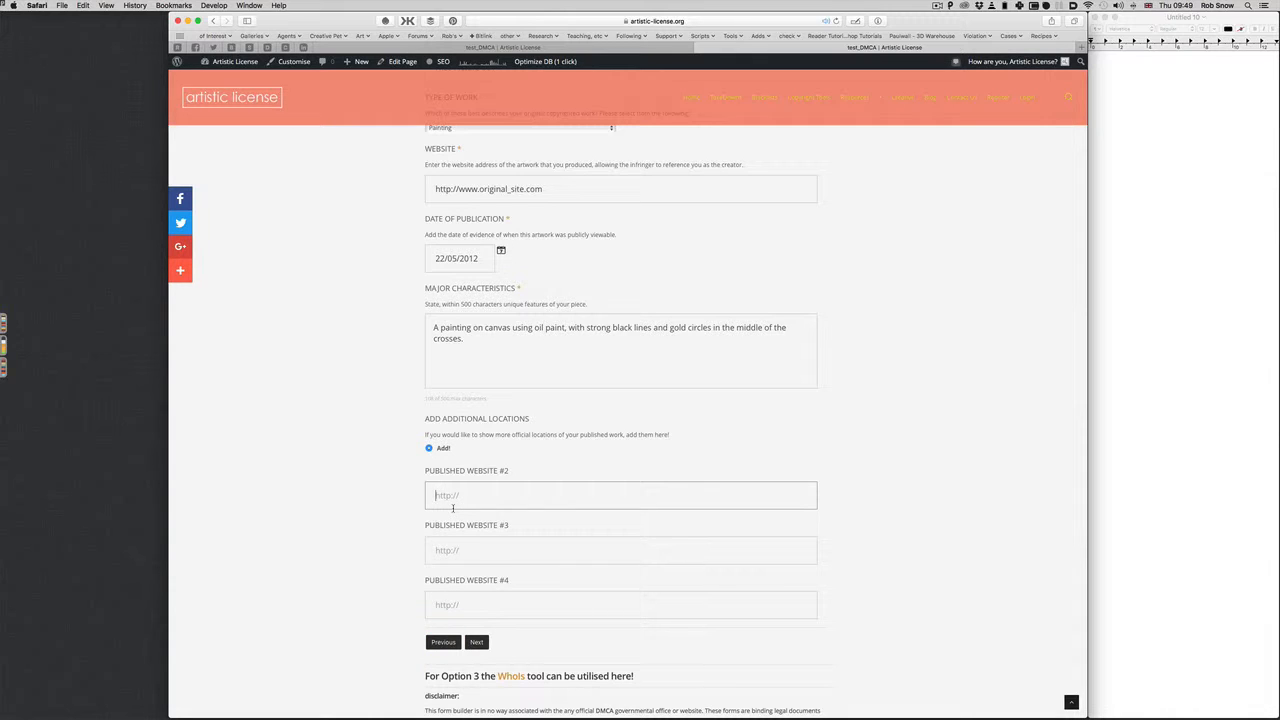
pyautogui.write('http://www.agents_website.com')
pyautogui.click(896, 530)
pyautogui.scroll(-3, 895, 532)
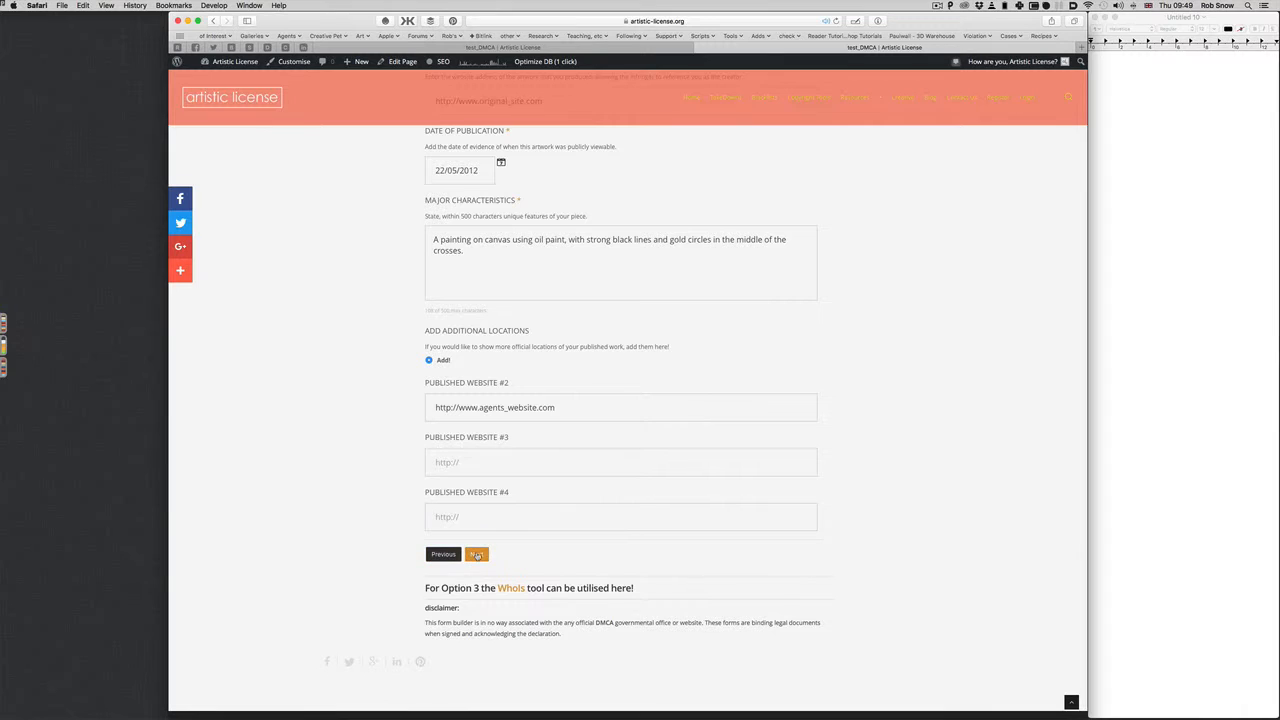
pyautogui.click(476, 556)
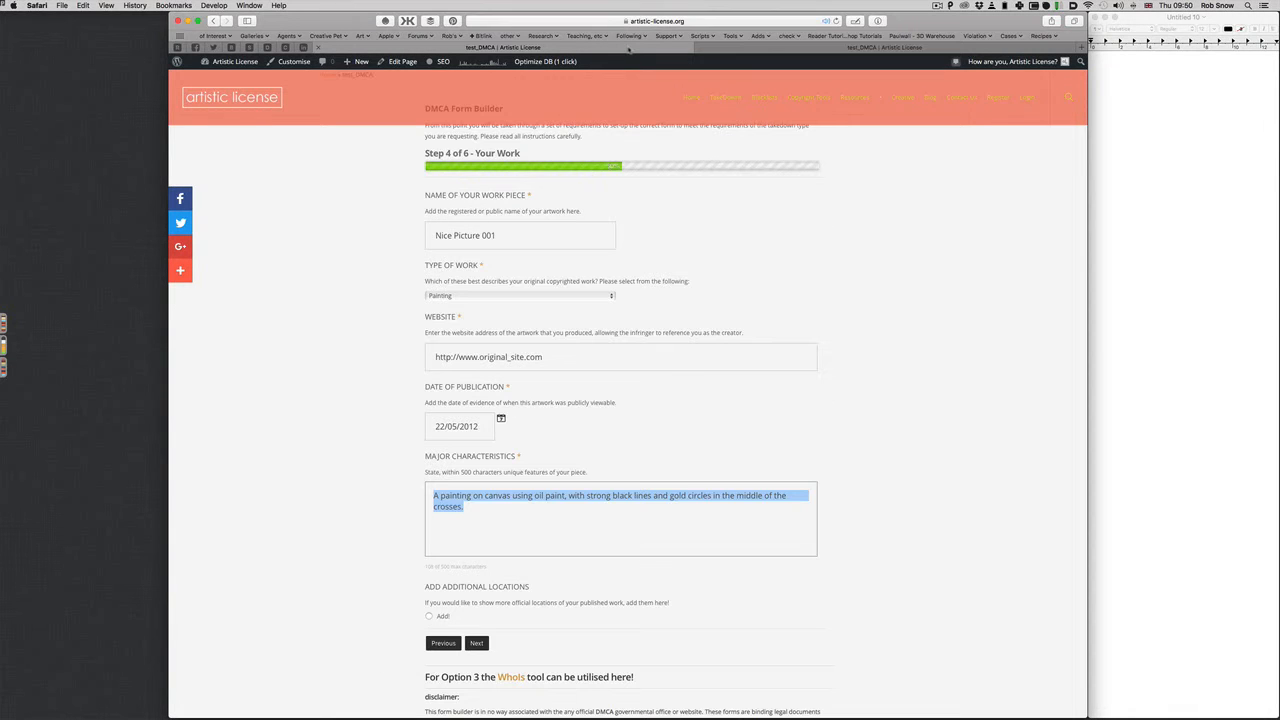
pyautogui.click(479, 645)
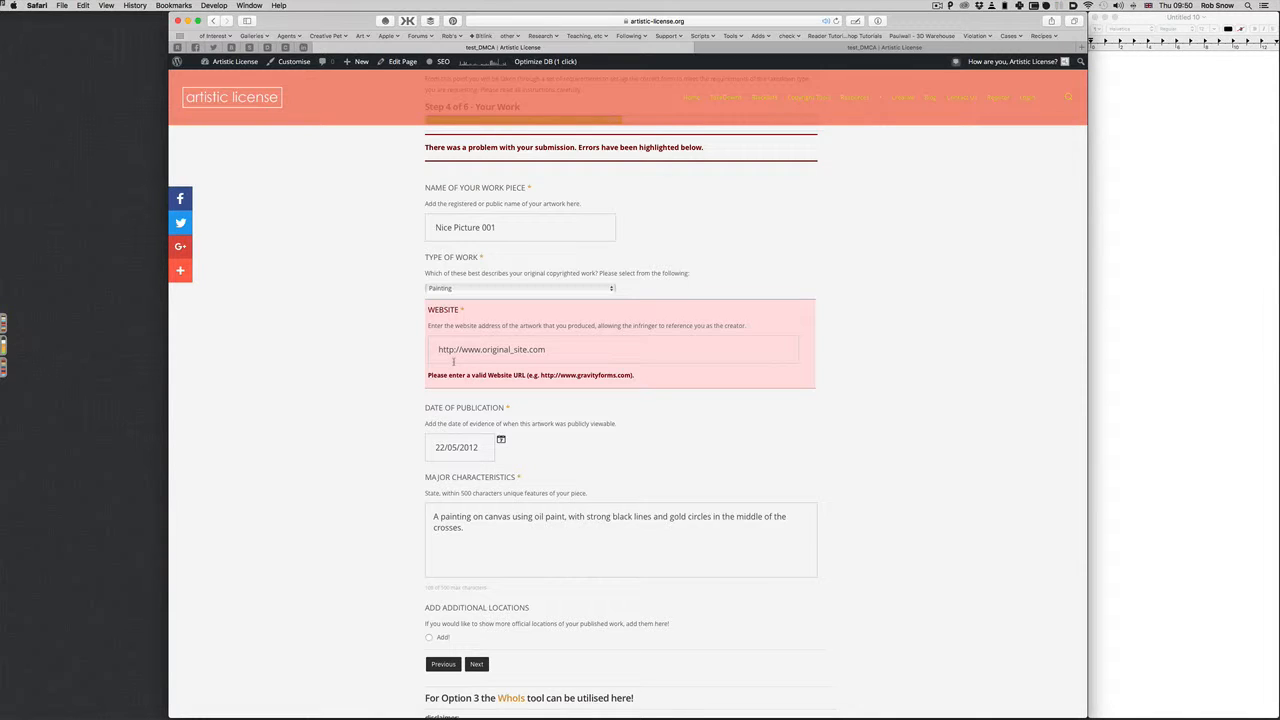
# Fix the website addresses to original-site.com and agents-website.com and resubmit Step 4
pyautogui.click(513, 350)
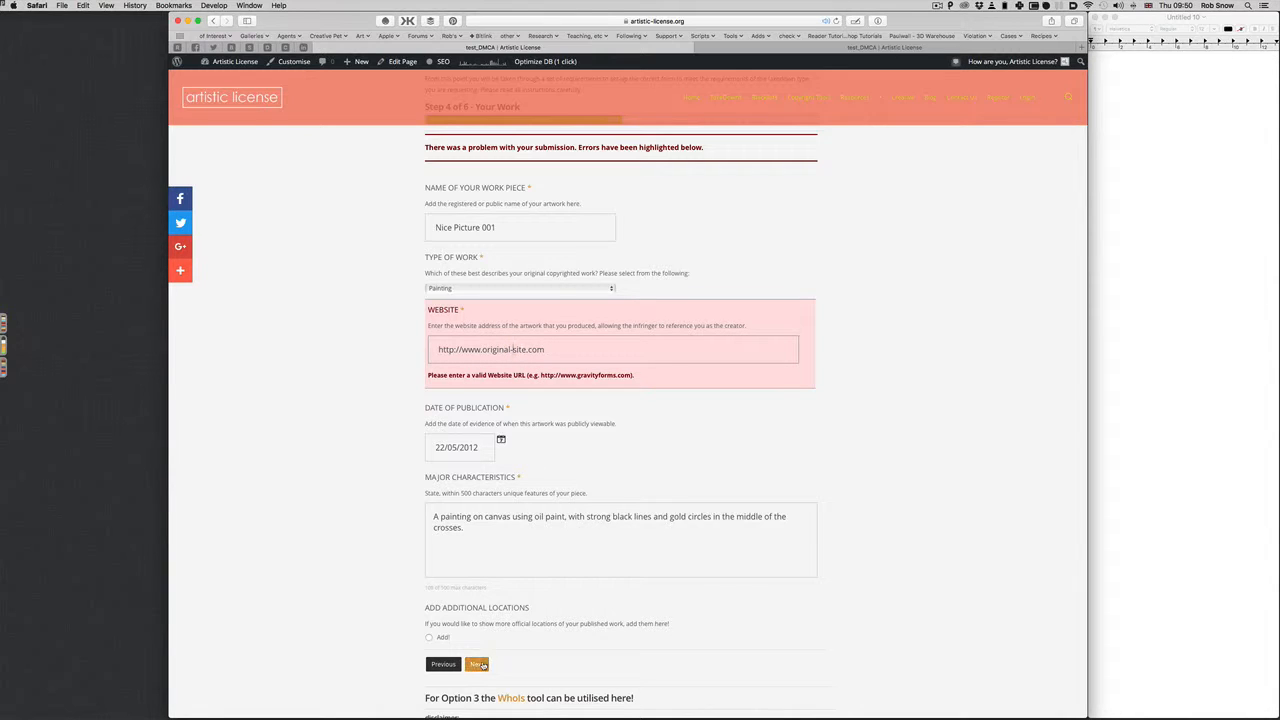
pyautogui.click(482, 664)
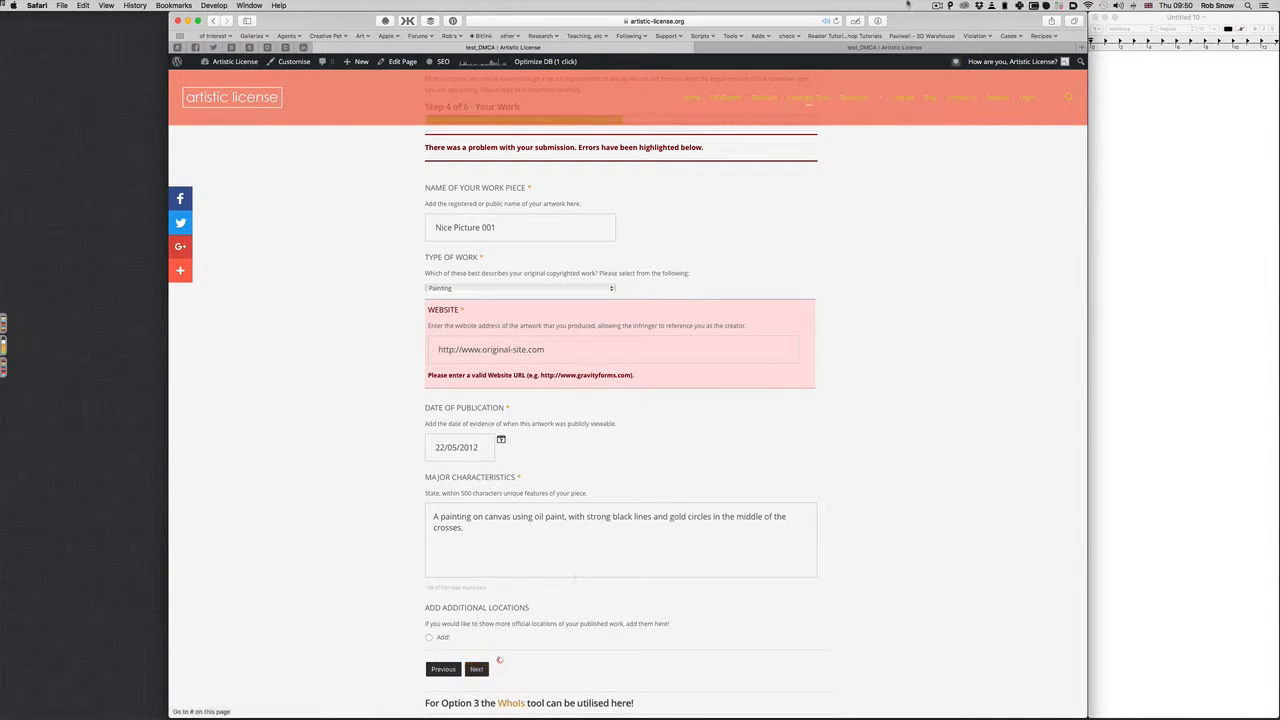
pyautogui.click(511, 349)
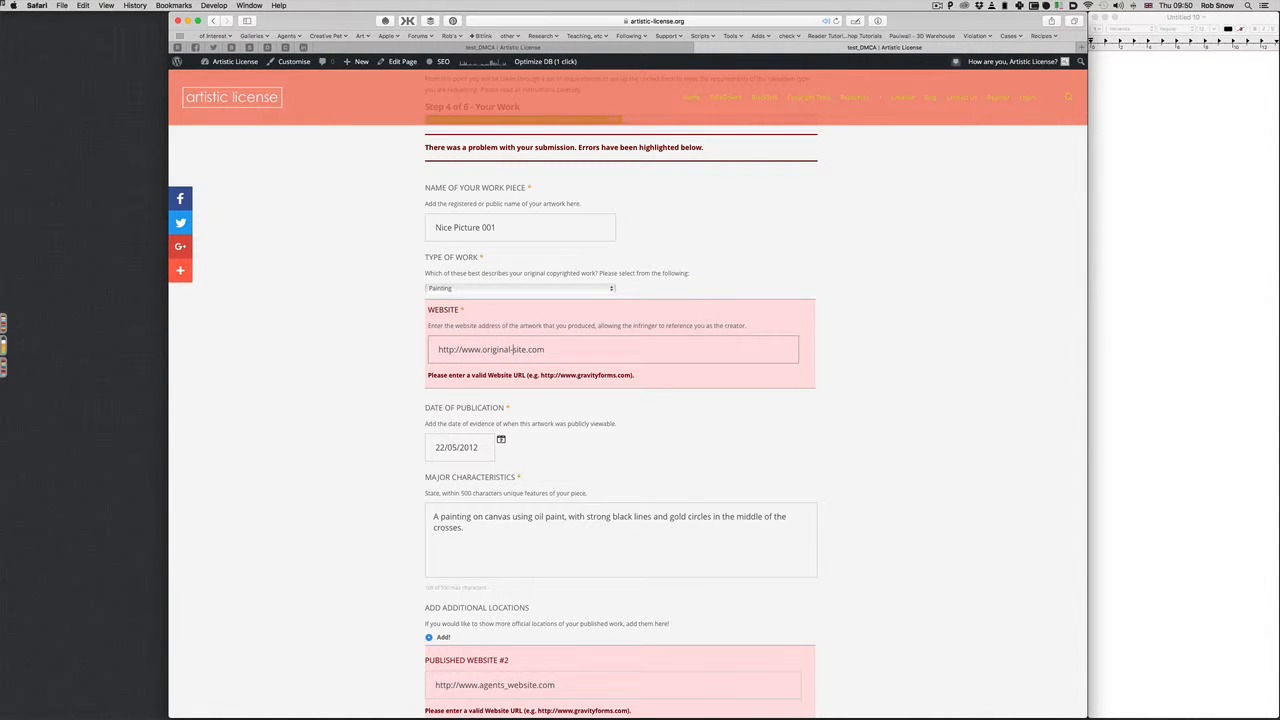
pyautogui.scroll(-5, 500, 700)
pyautogui.scroll(-1, 501, 716)
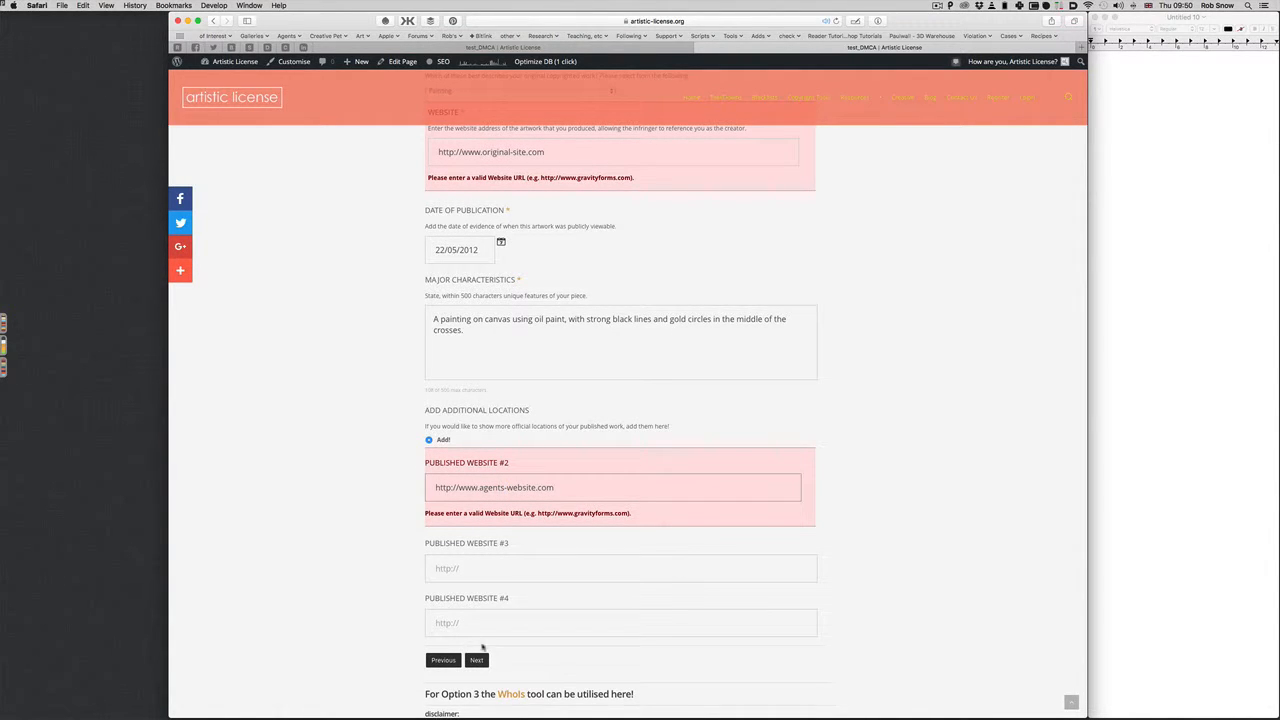
pyautogui.click(477, 661)
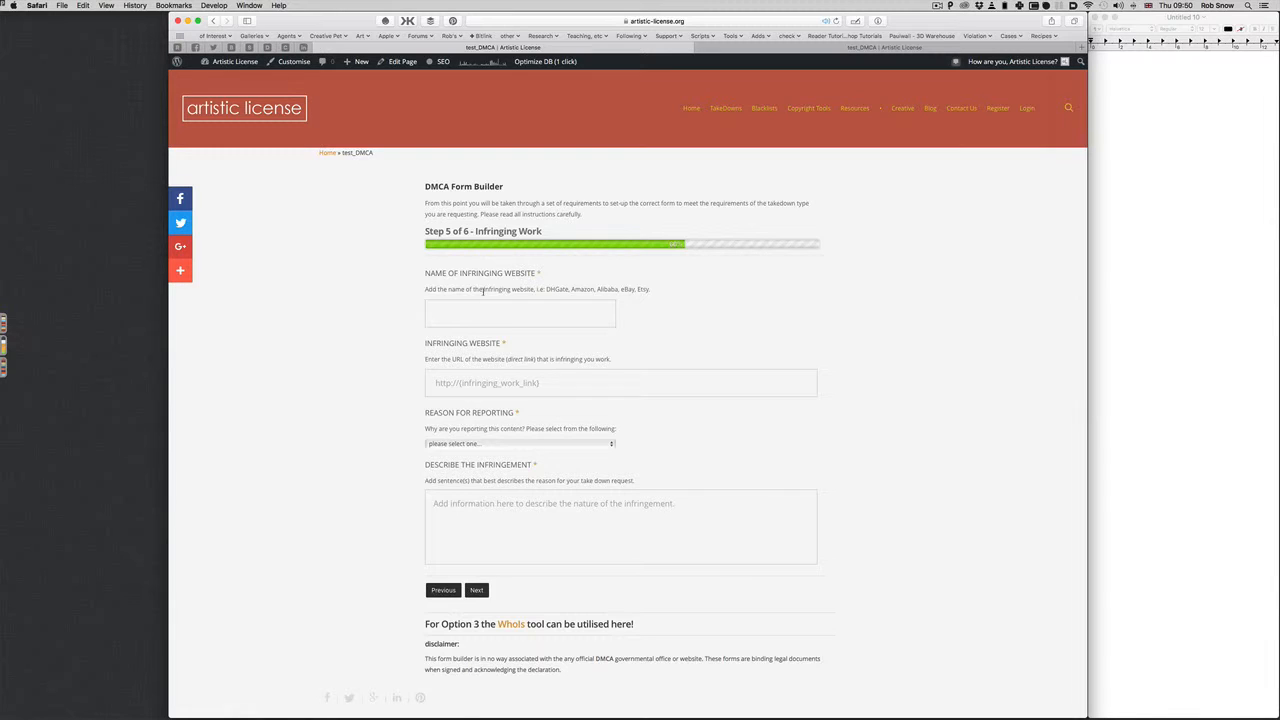
# Name the infringing website 'Bad Thief', removing the stray .com
pyautogui.click(468, 317)
pyautogui.write('Bad Th')
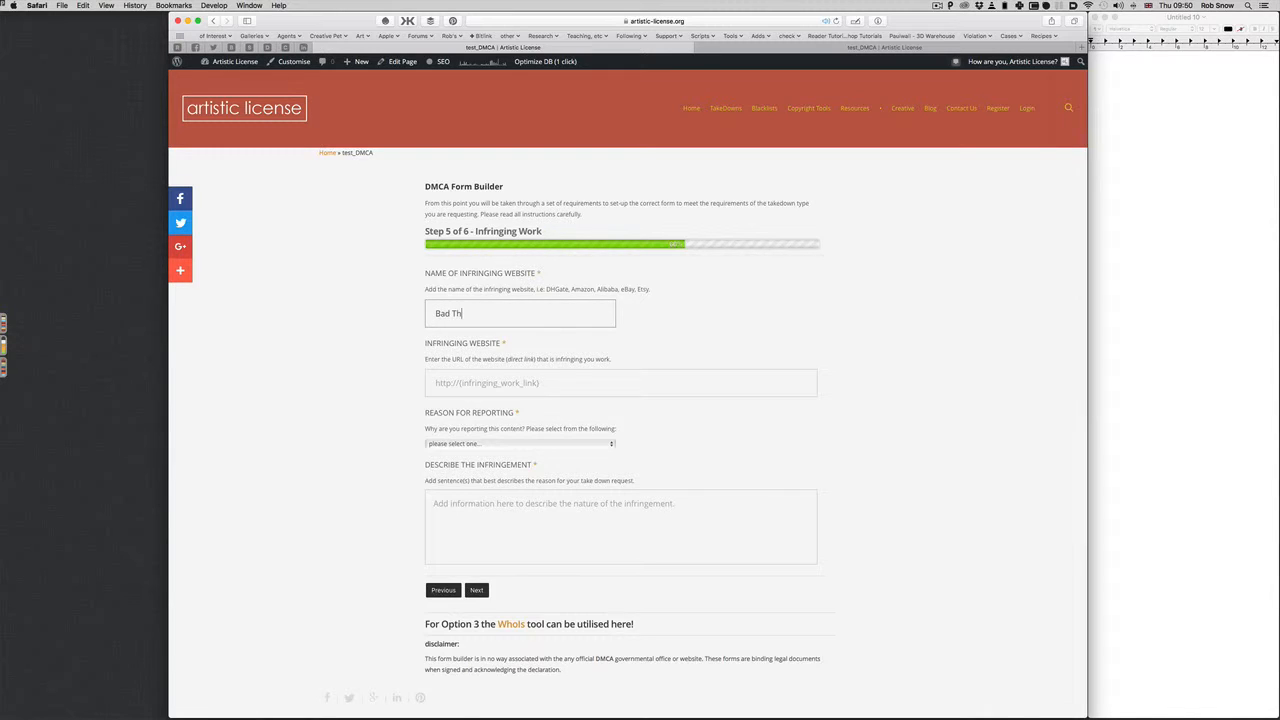
pyautogui.write('ief.com')
pyautogui.moveTo(510, 313); pyautogui.dragTo(471, 313)
pyautogui.press('BackSpace')
pyautogui.scroll(-1, 522, 342)
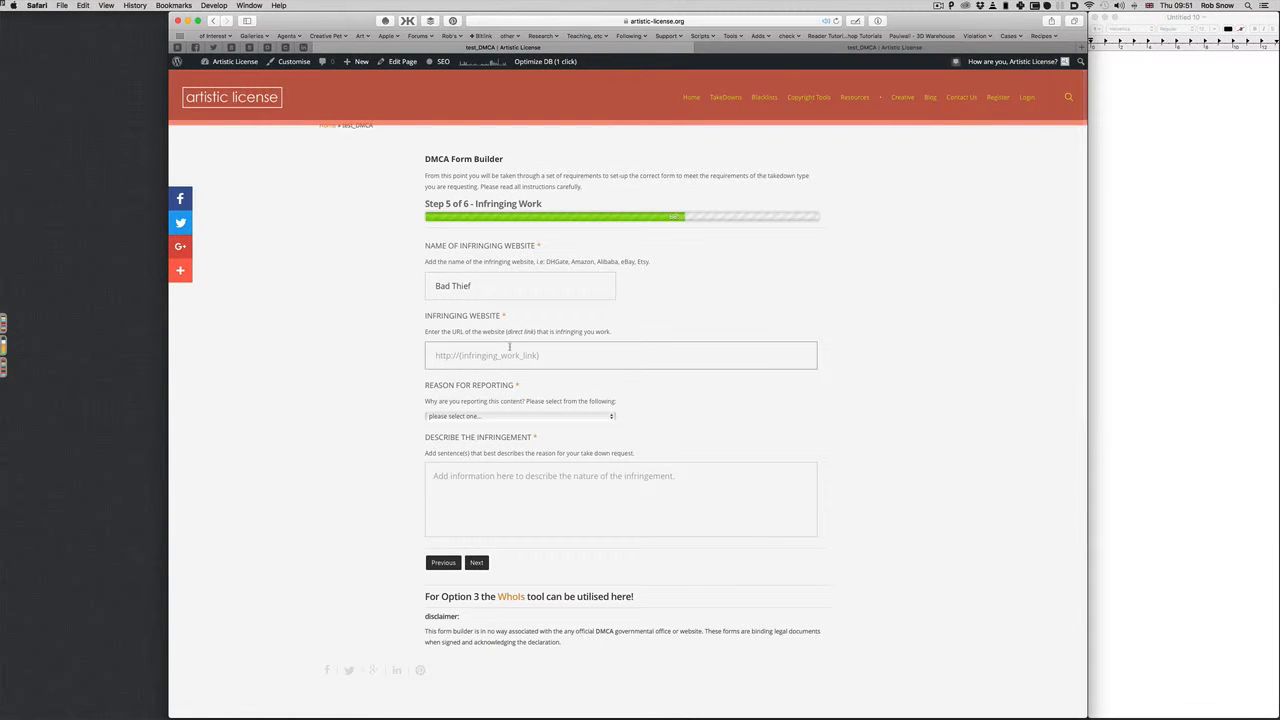
pyautogui.write('http')
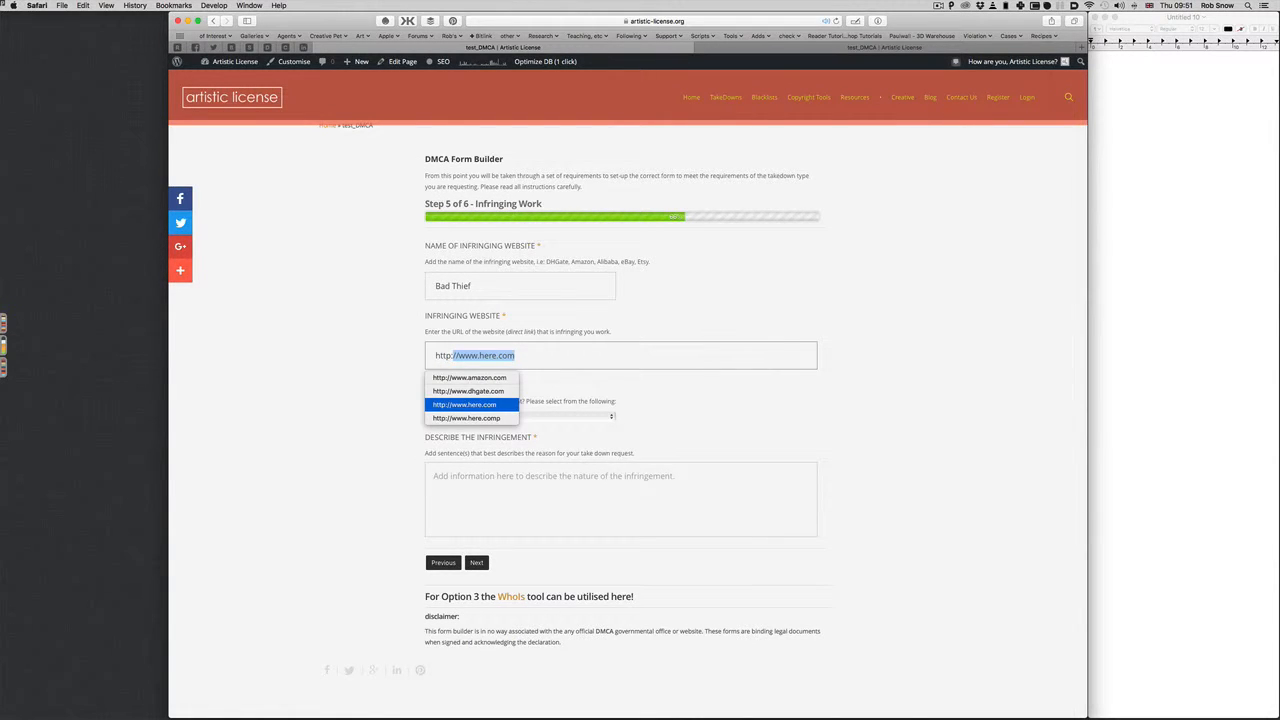
pyautogui.write('://www.bad_thie')
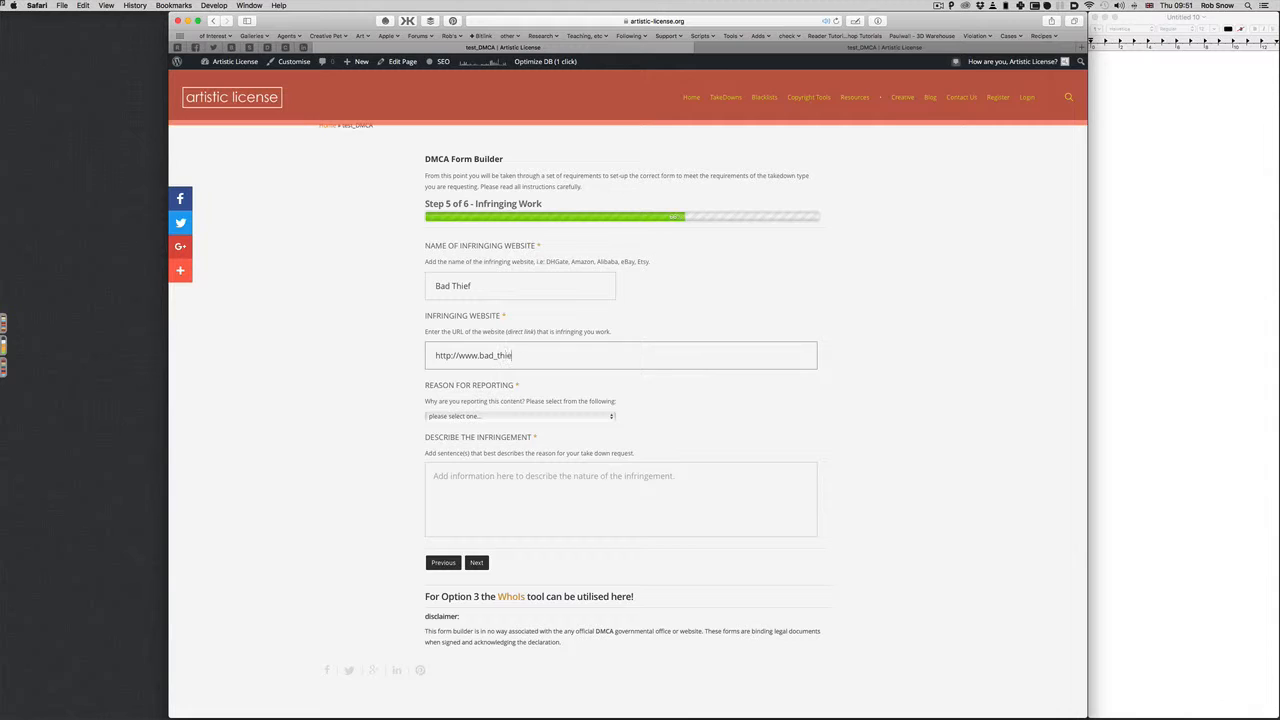
pyautogui.write('f.com/my')
pyautogui.press('BackSpace')
pyautogui.write('-artwork')
pyautogui.click(497, 356)
pyautogui.press('BackSpace')
pyautogui.write('-artwork')
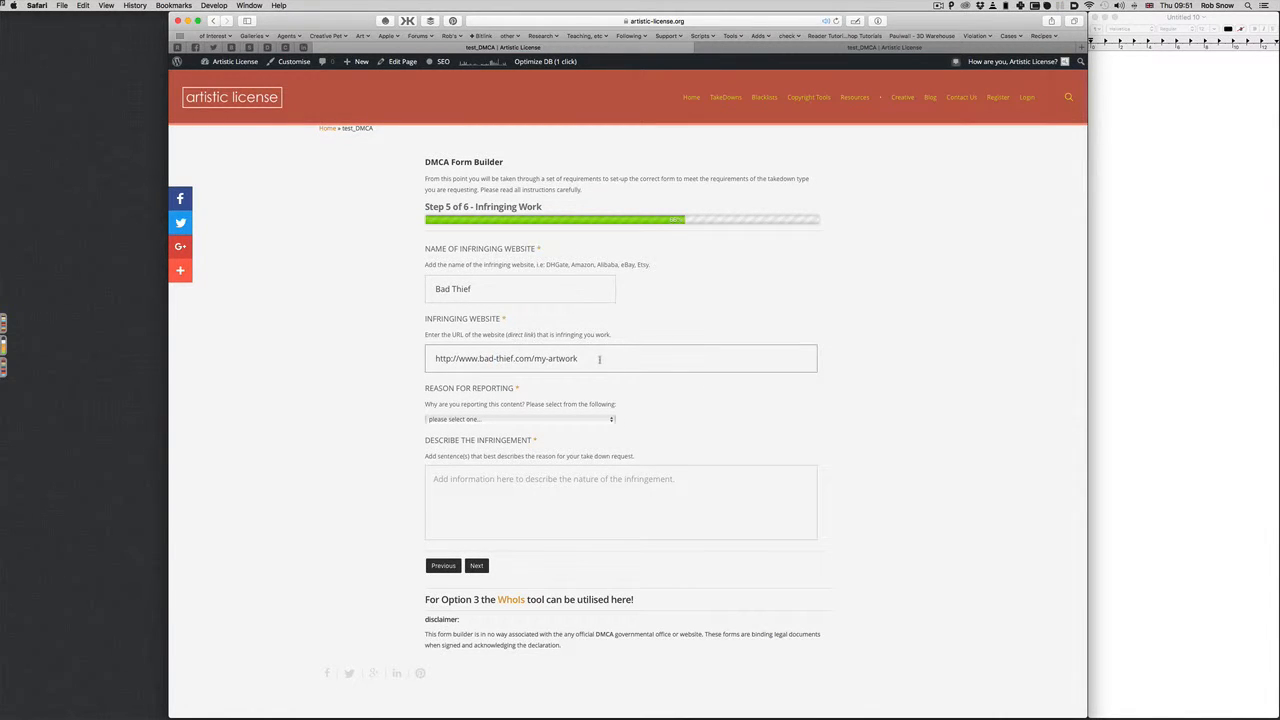
pyautogui.write('-stolen.html')
pyautogui.scroll(-1, 489, 368)
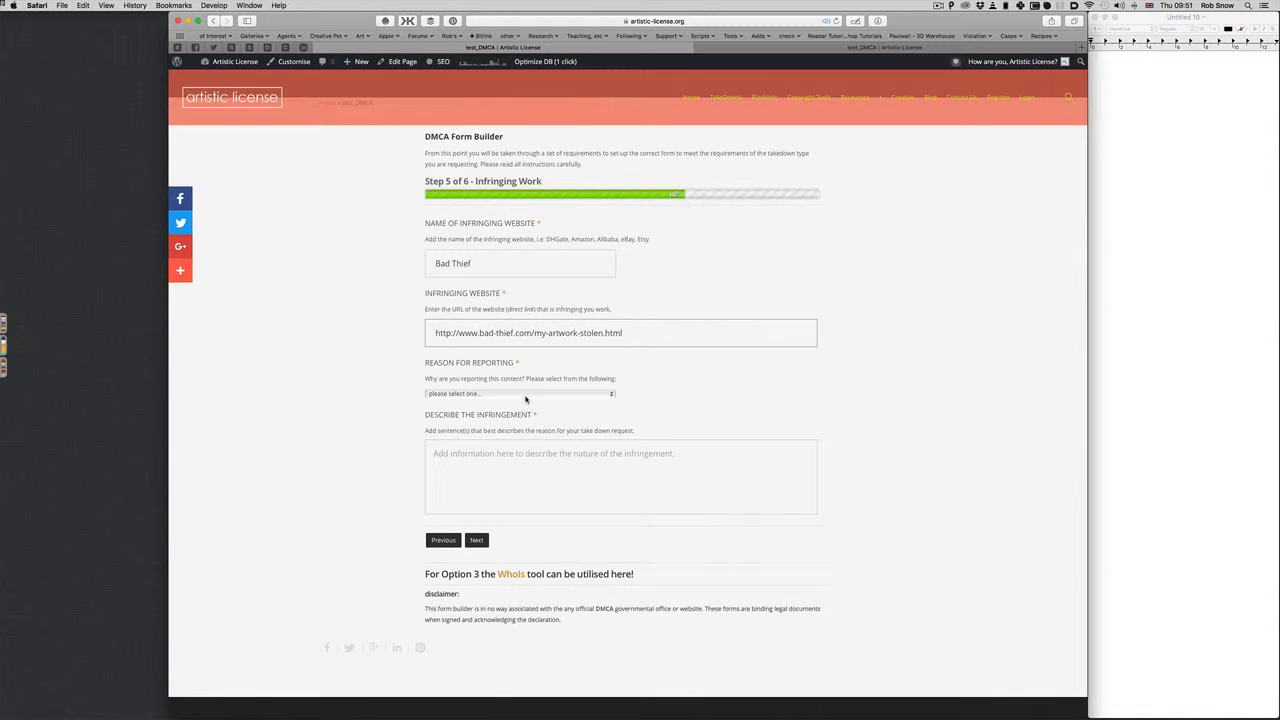
# Choose Stolen Image as the reason for reporting
pyautogui.click(526, 399)
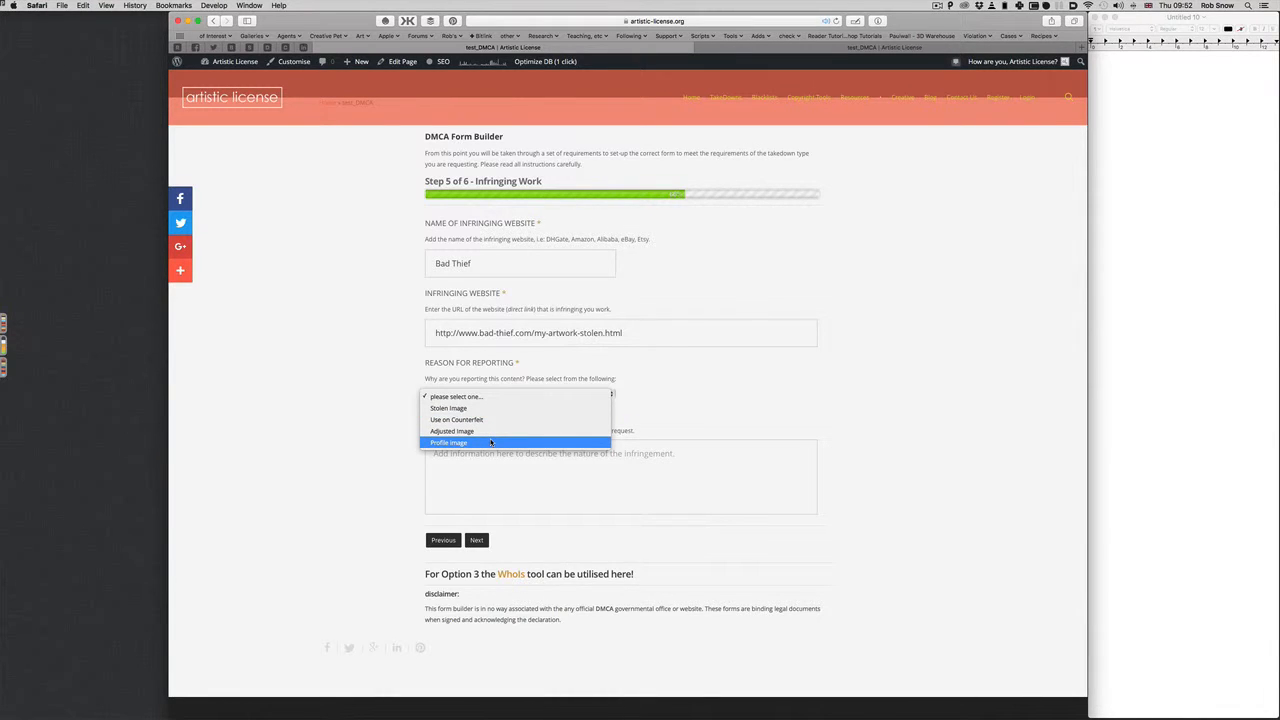
pyautogui.click(493, 479)
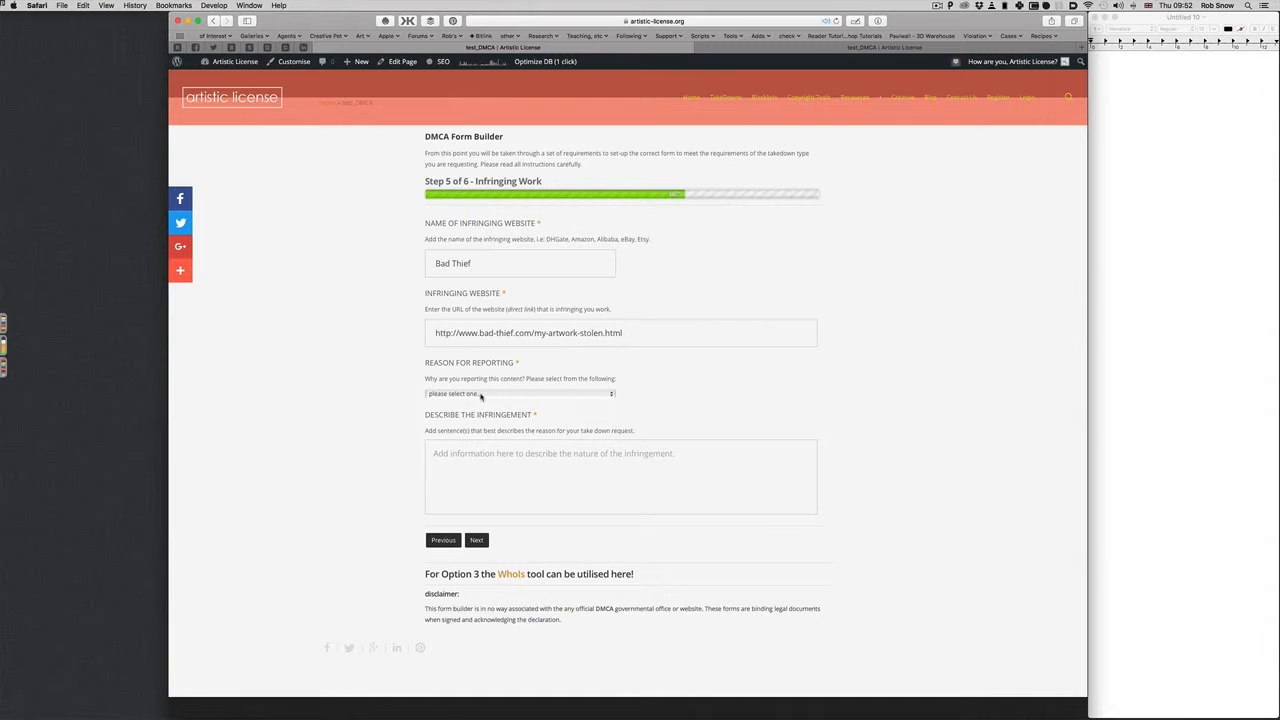
pyautogui.click(481, 394)
pyautogui.click(513, 410)
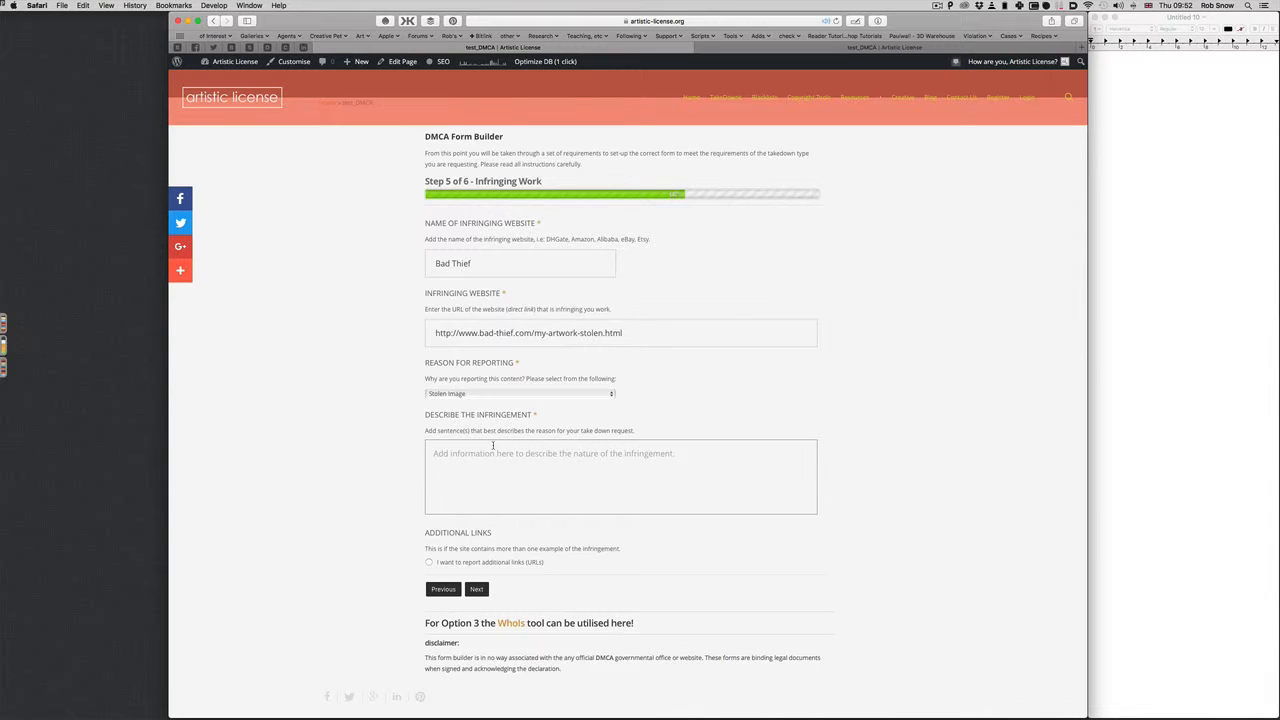
# Describe the creation being used without permission on their website, then switch to the blank form copy
pyautogui.click(493, 446)
pyautogui.write('The person ha')
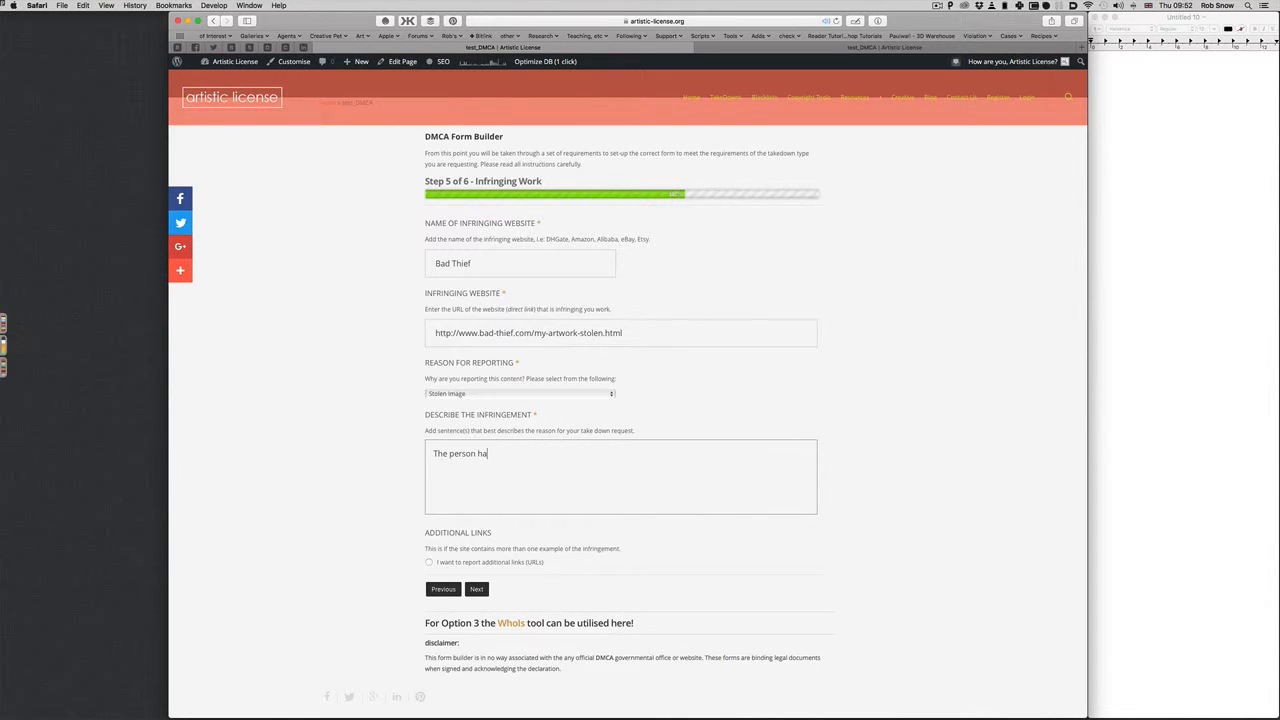
pyautogui.write('s taken my c')
pyautogui.write('reation')
pyautogui.write(' and is')
pyautogui.write(' using')
pyautogui.write(' it without p')
pyautogui.write('ermiss')
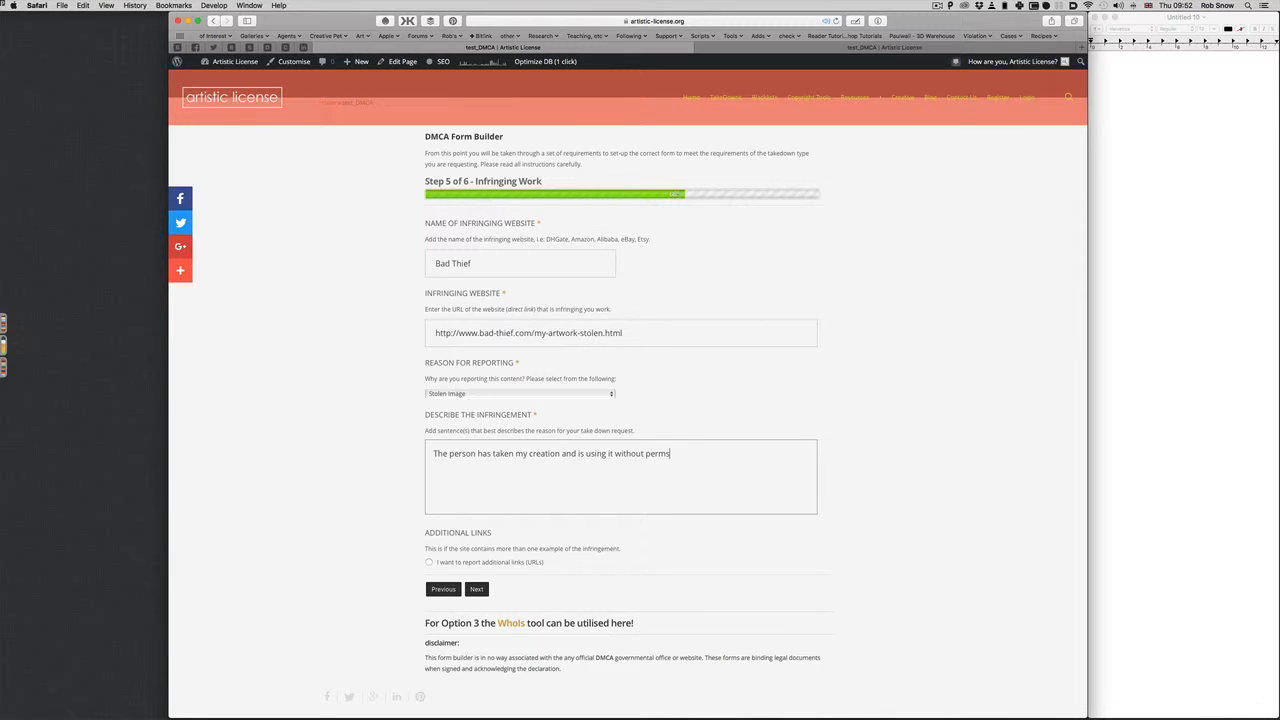
pyautogui.write('ion on their own website. There is no cred')
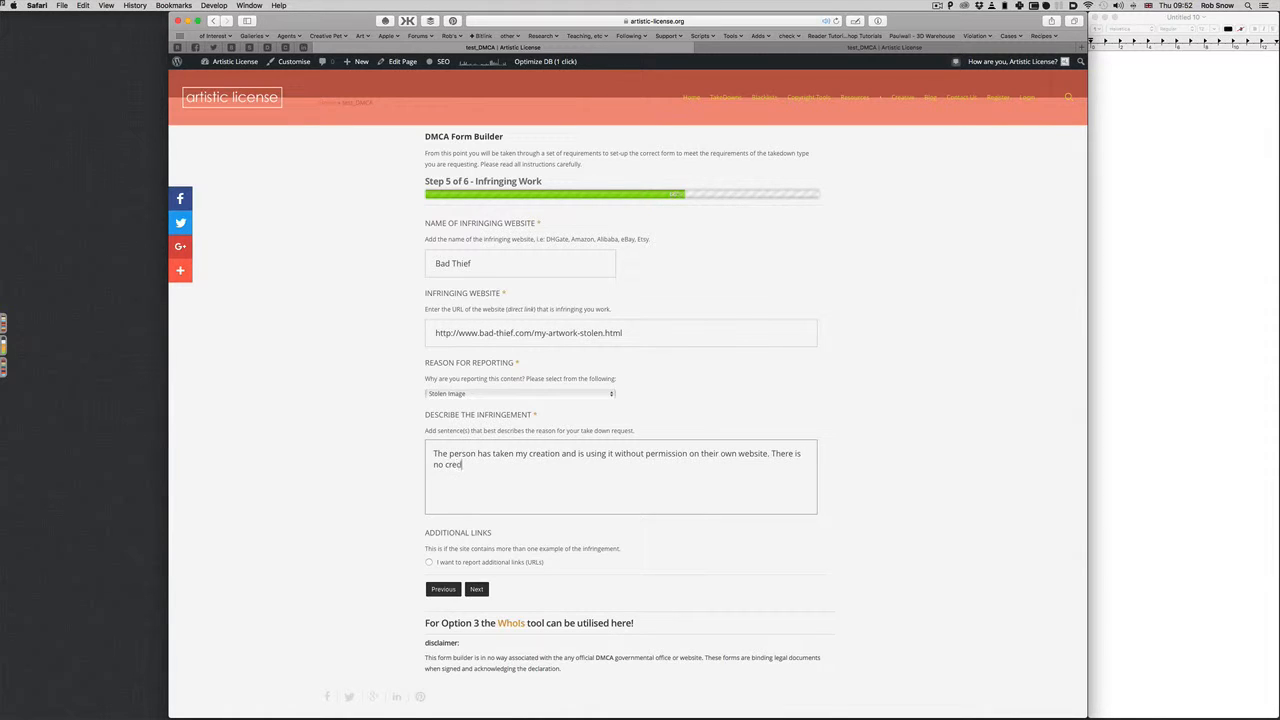
pyautogui.write('itation, or I received no notification or payment.')
pyautogui.moveTo(432, 452); pyautogui.dragTo(642, 466)
pyautogui.press('super+c')
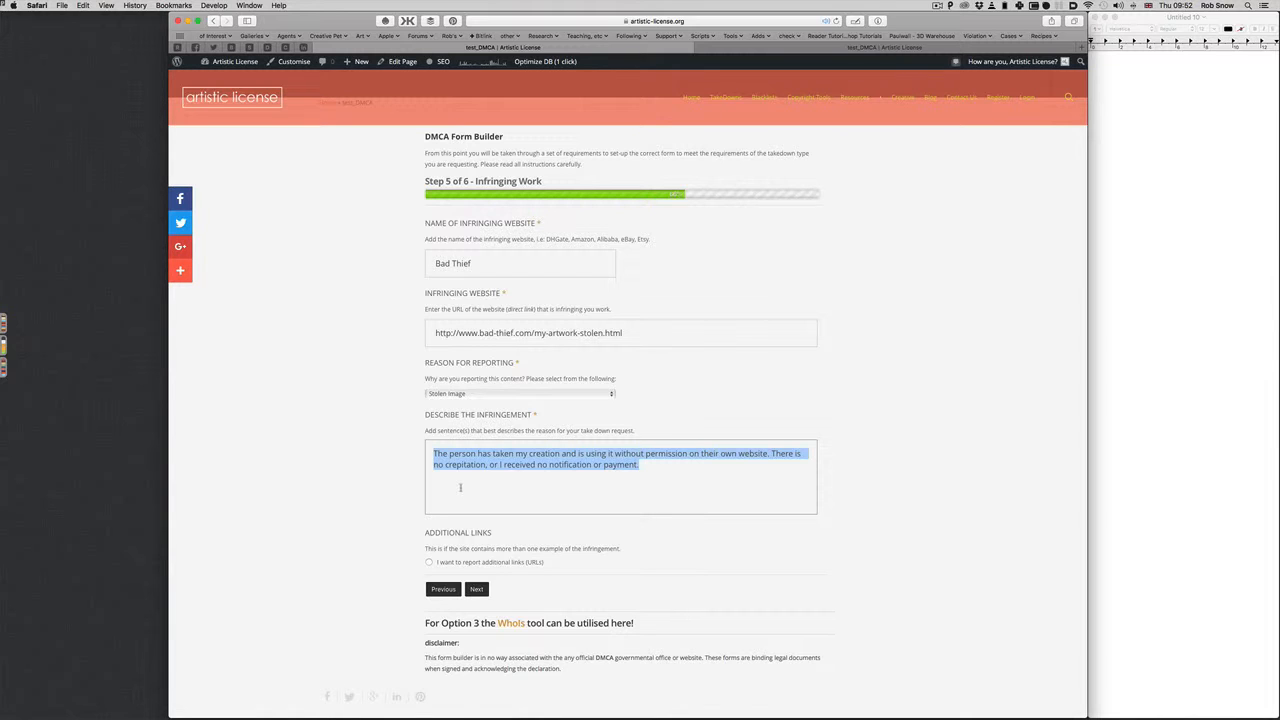
pyautogui.click(850, 53)
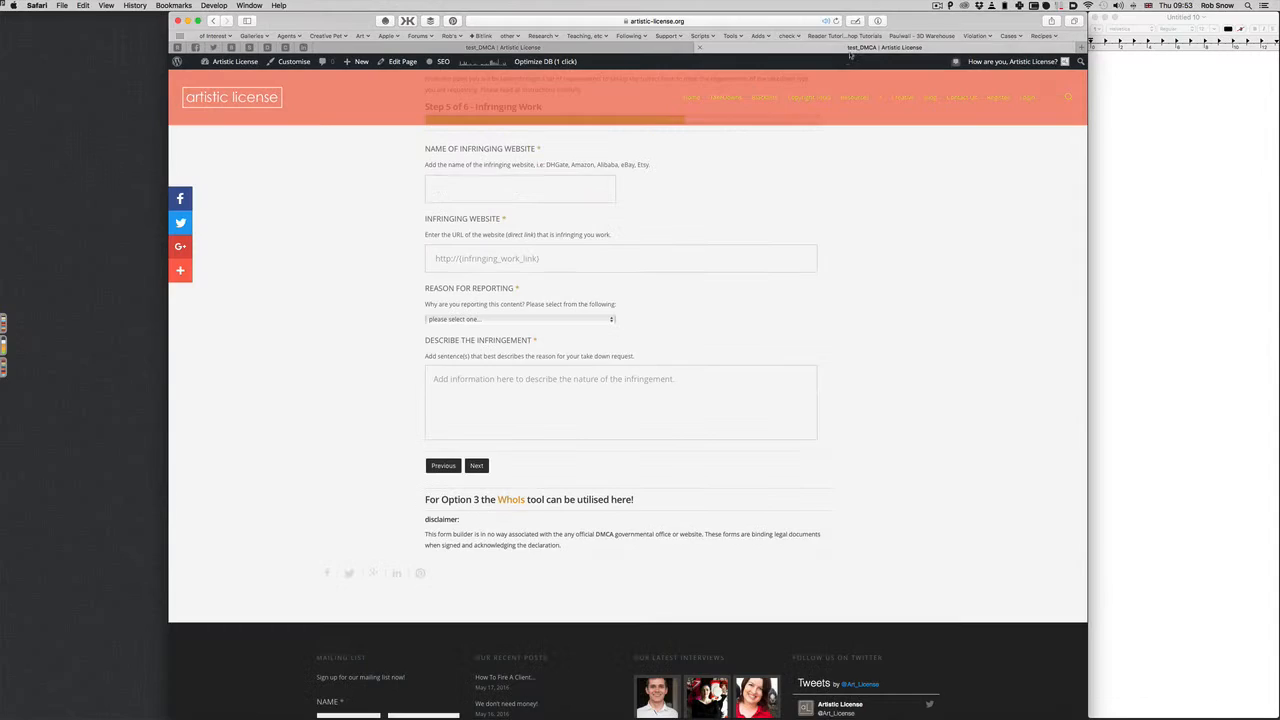
# Paste the infringement description into the blank form copy and choose Stolen Image as the reason
pyautogui.click(548, 387)
pyautogui.press('super+v')
pyautogui.click(512, 320)
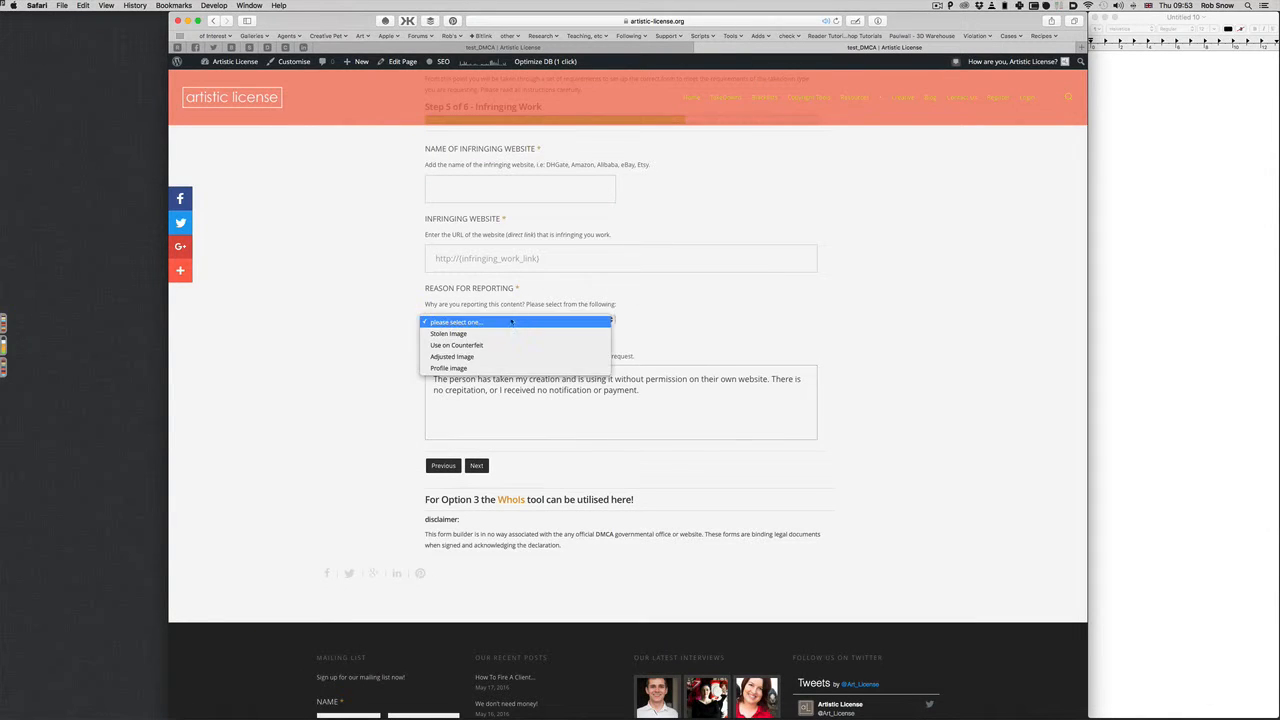
pyautogui.click(512, 333)
# Copy the infringing website URL from the filled form into the blank copy and reselect Stolen Image
pyautogui.click(505, 47)
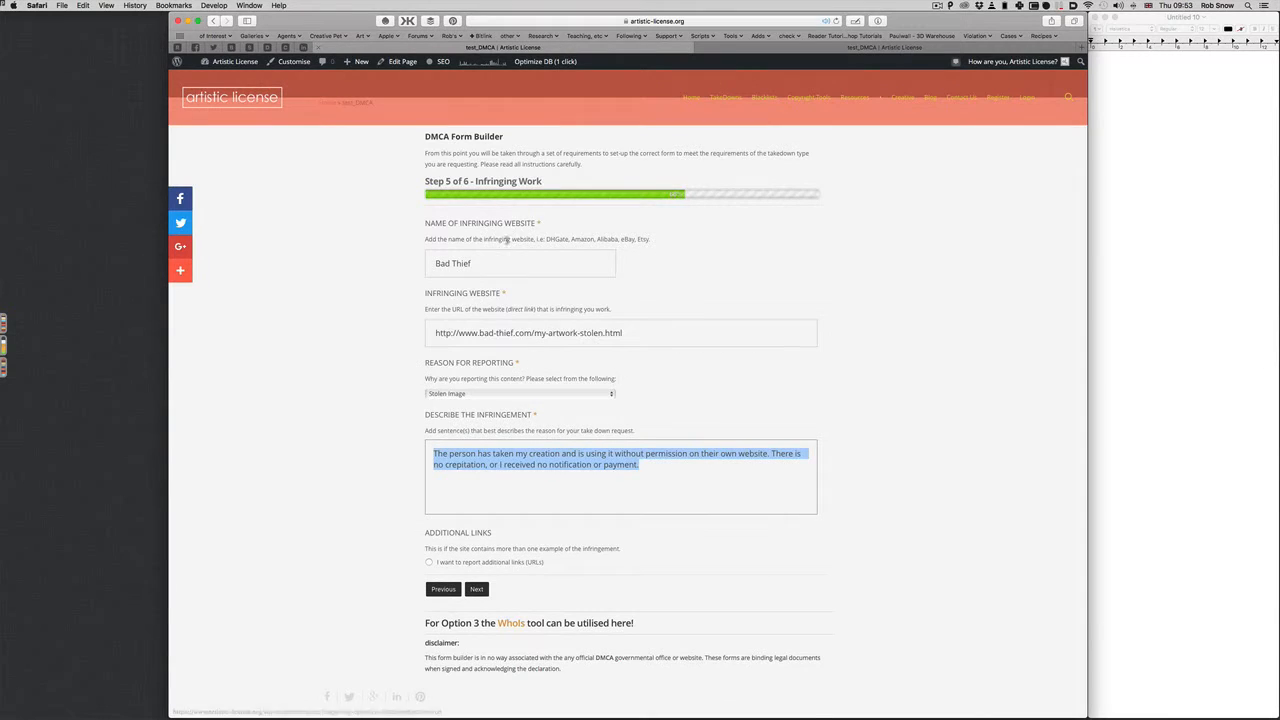
pyautogui.click(437, 334)
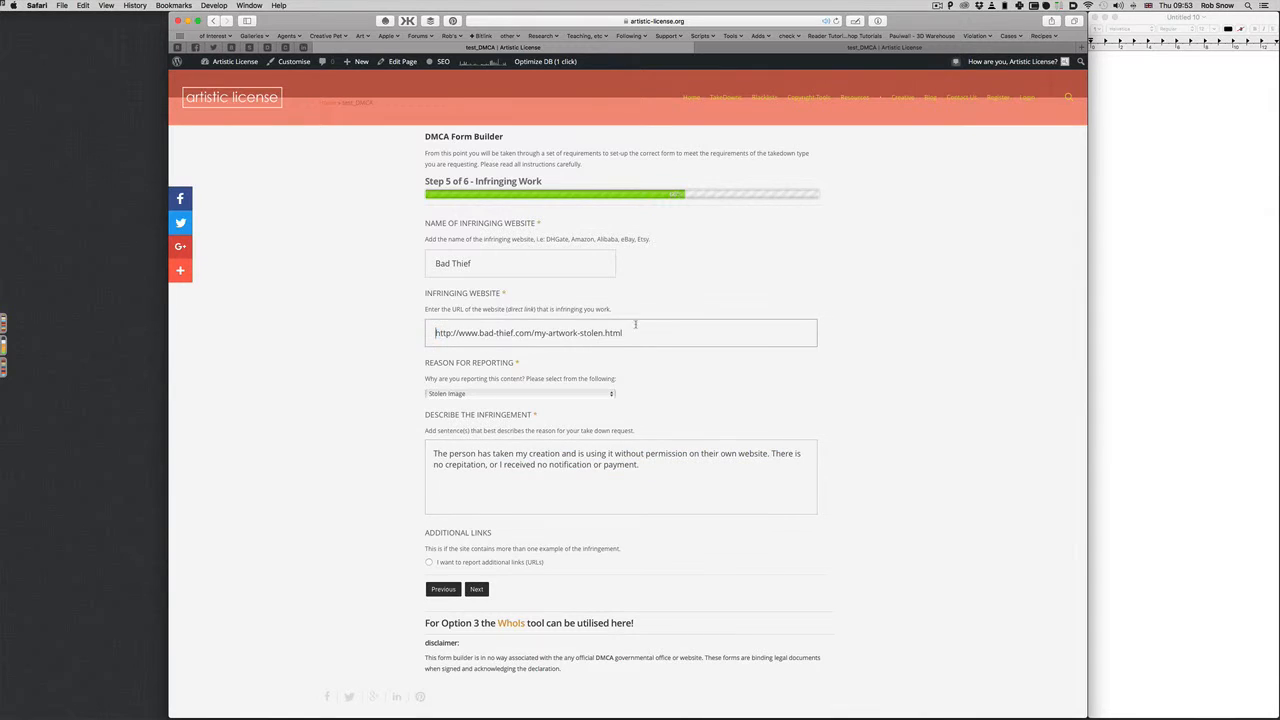
pyautogui.moveTo(437, 334); pyautogui.dragTo(636, 329)
pyautogui.press('super+c')
pyautogui.click(767, 48)
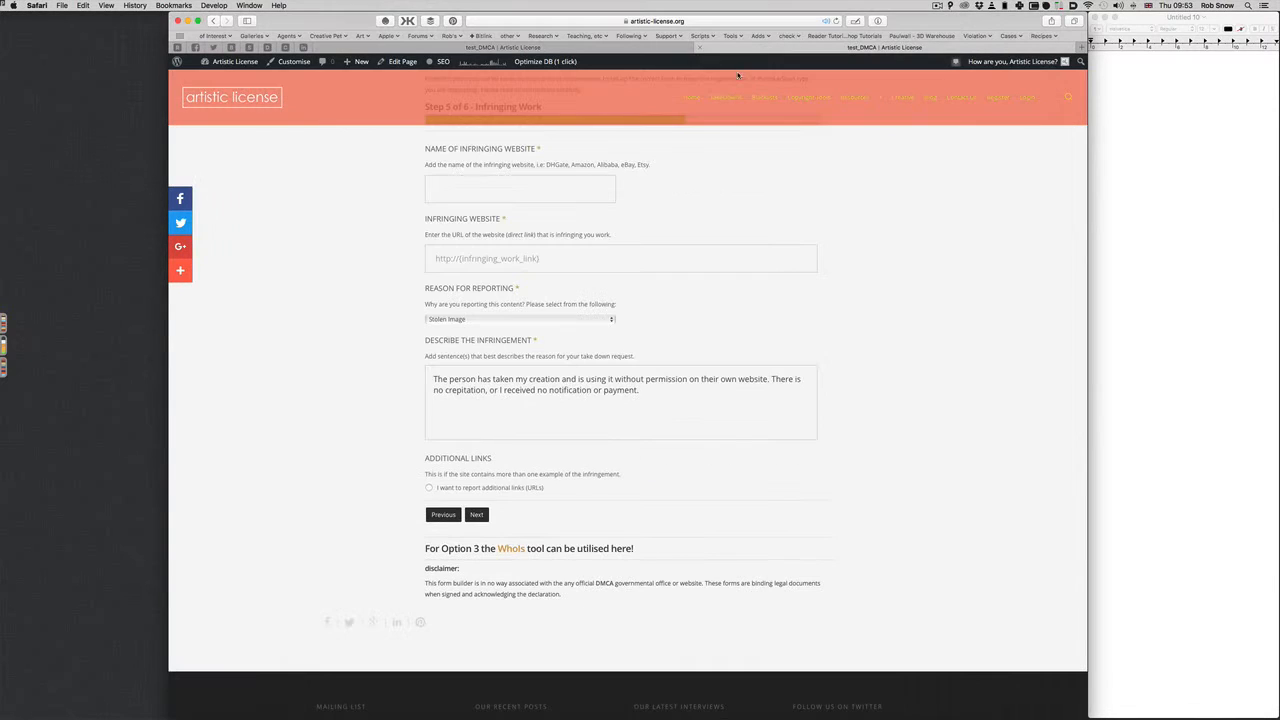
pyautogui.click(441, 258)
pyautogui.press('super+v')
pyautogui.scroll(2, 500, 320)
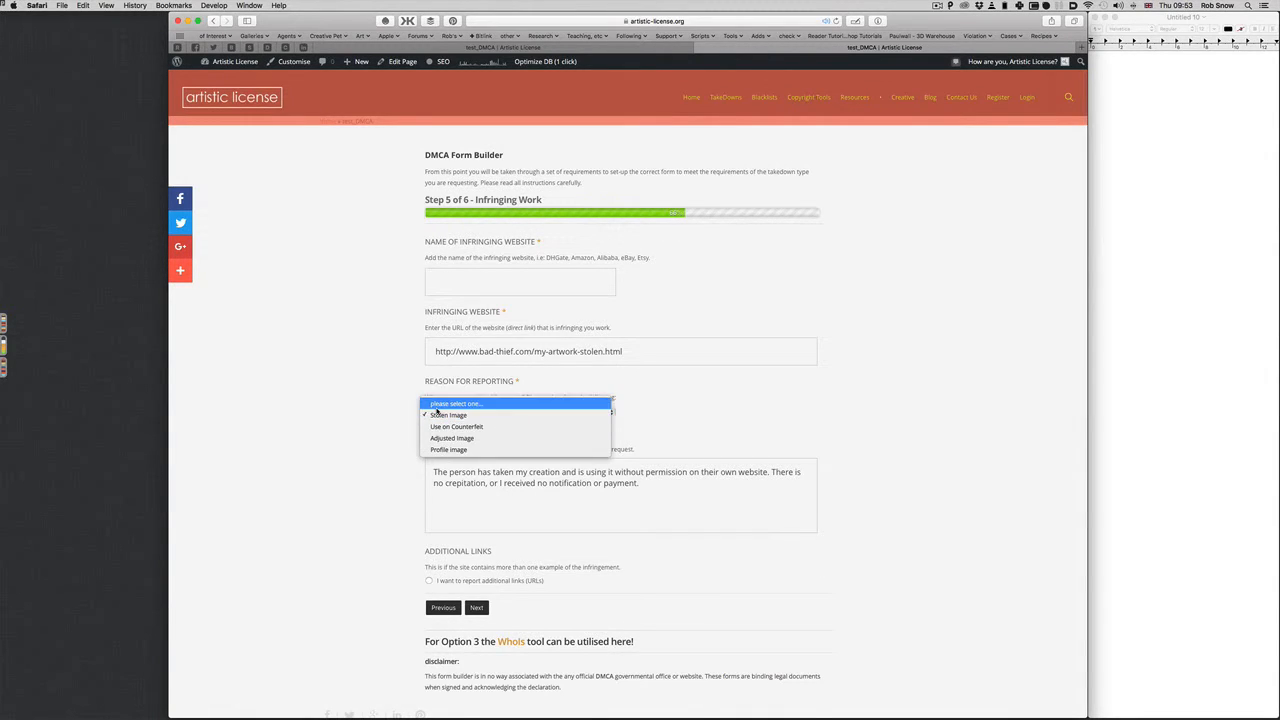
pyautogui.click(440, 403)
pyautogui.click(435, 414)
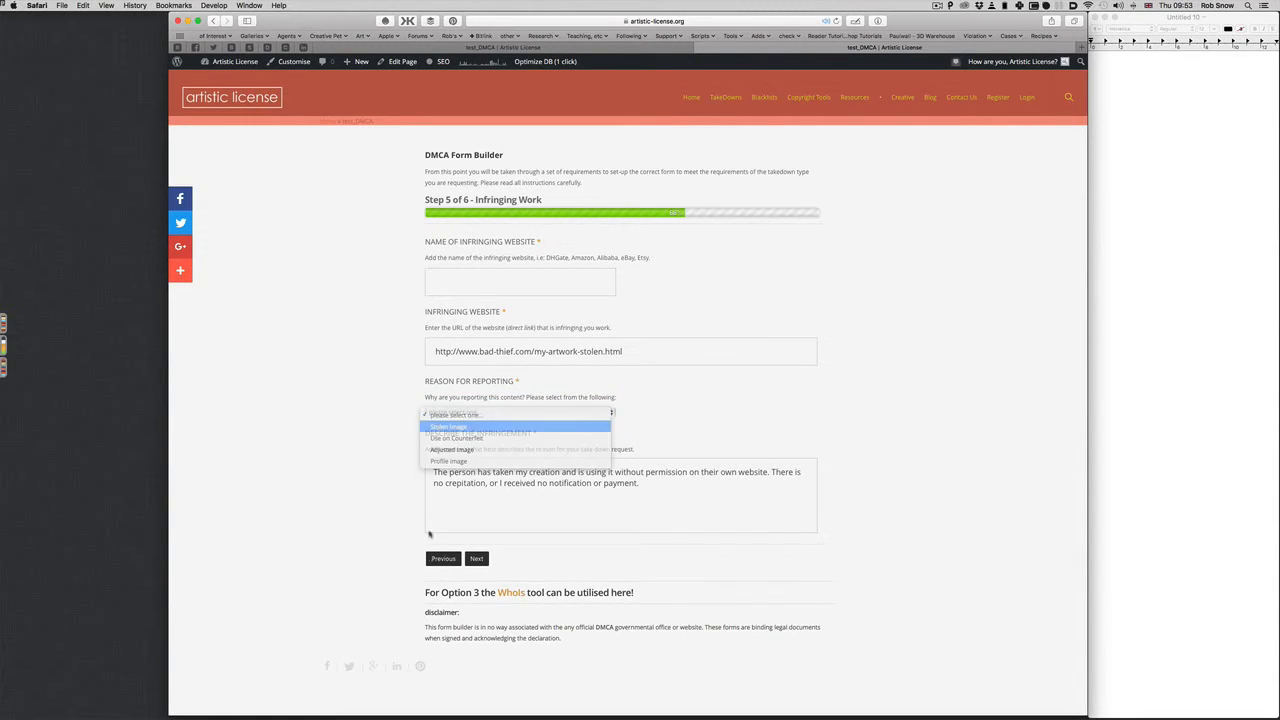
pyautogui.click(447, 426)
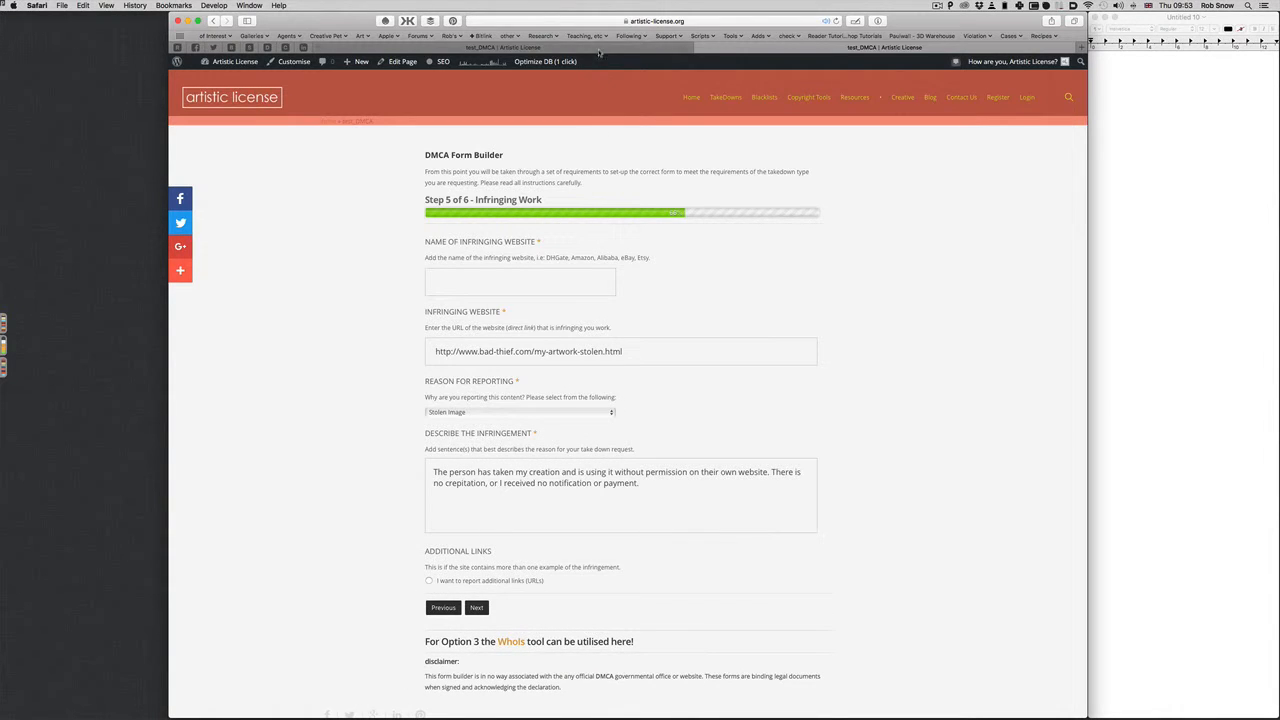
# Fill the blank copy's website name field with 'Bad Thief'
pyautogui.click(491, 282)
pyautogui.write('Bad Thief')
pyautogui.press('Tab')
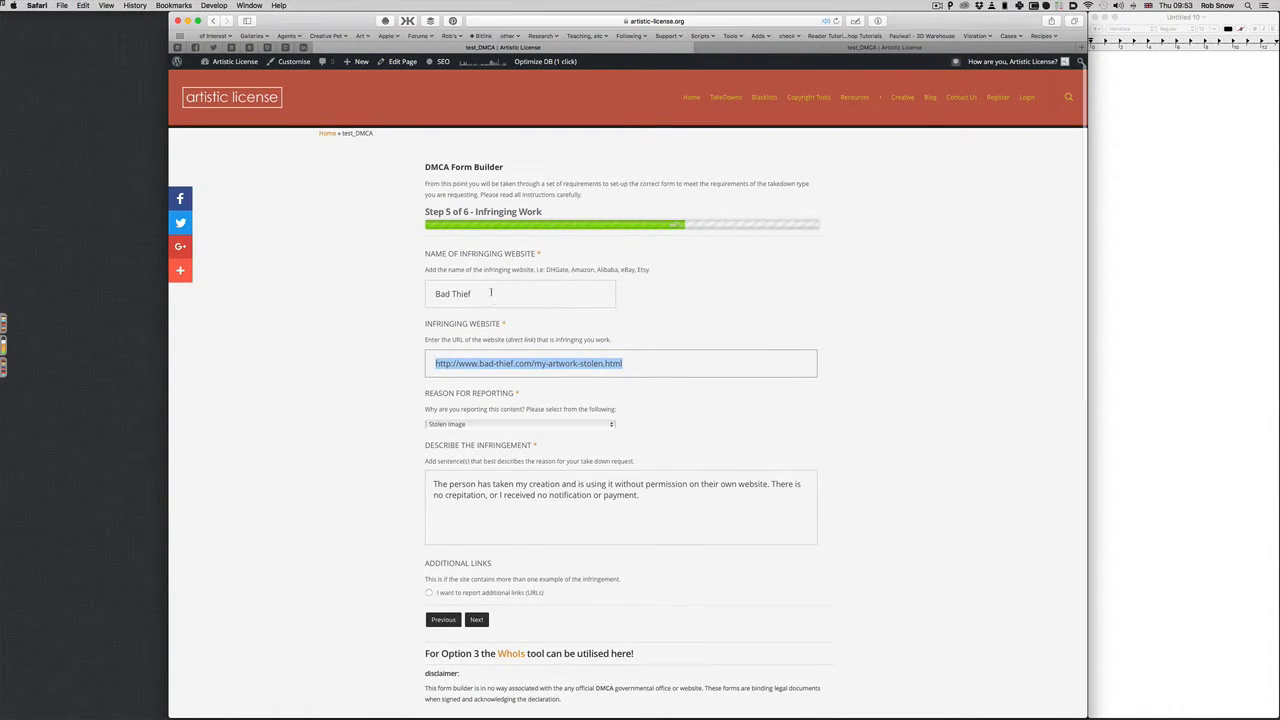
pyautogui.hotkey('shift', 'Tab')
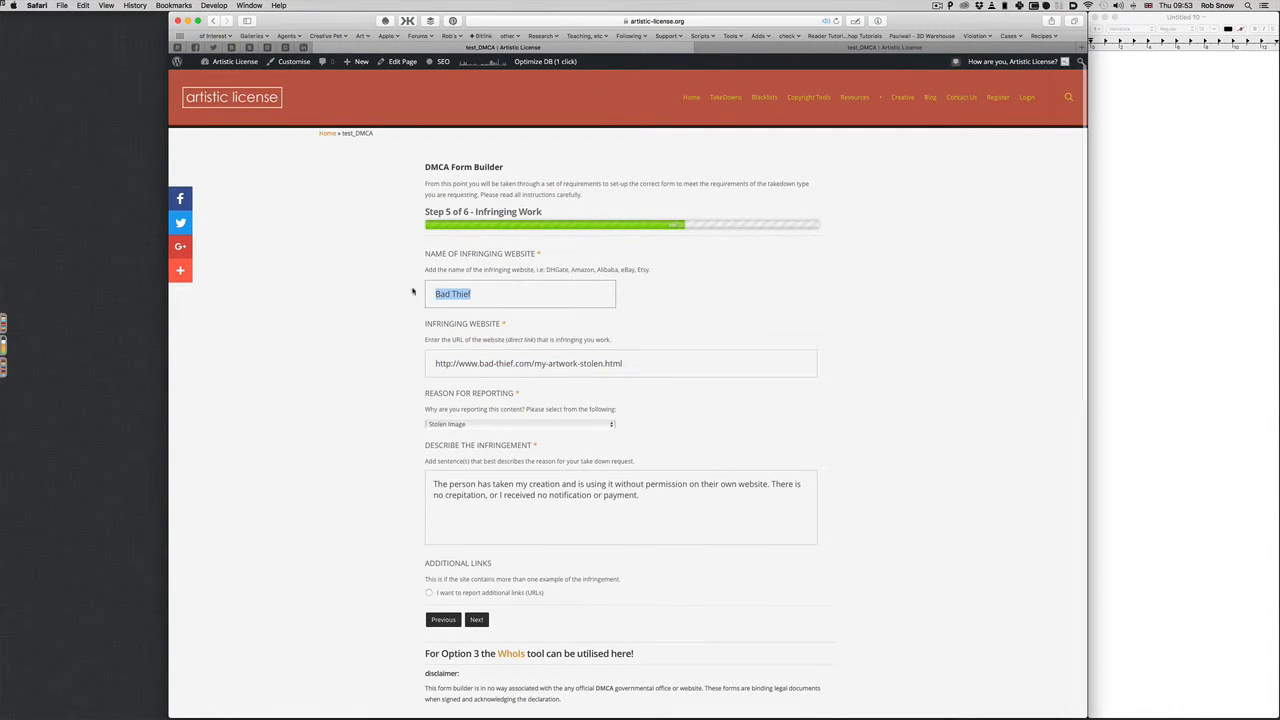
pyautogui.press('BackSpace')
pyautogui.scroll(-1, 558, 204)
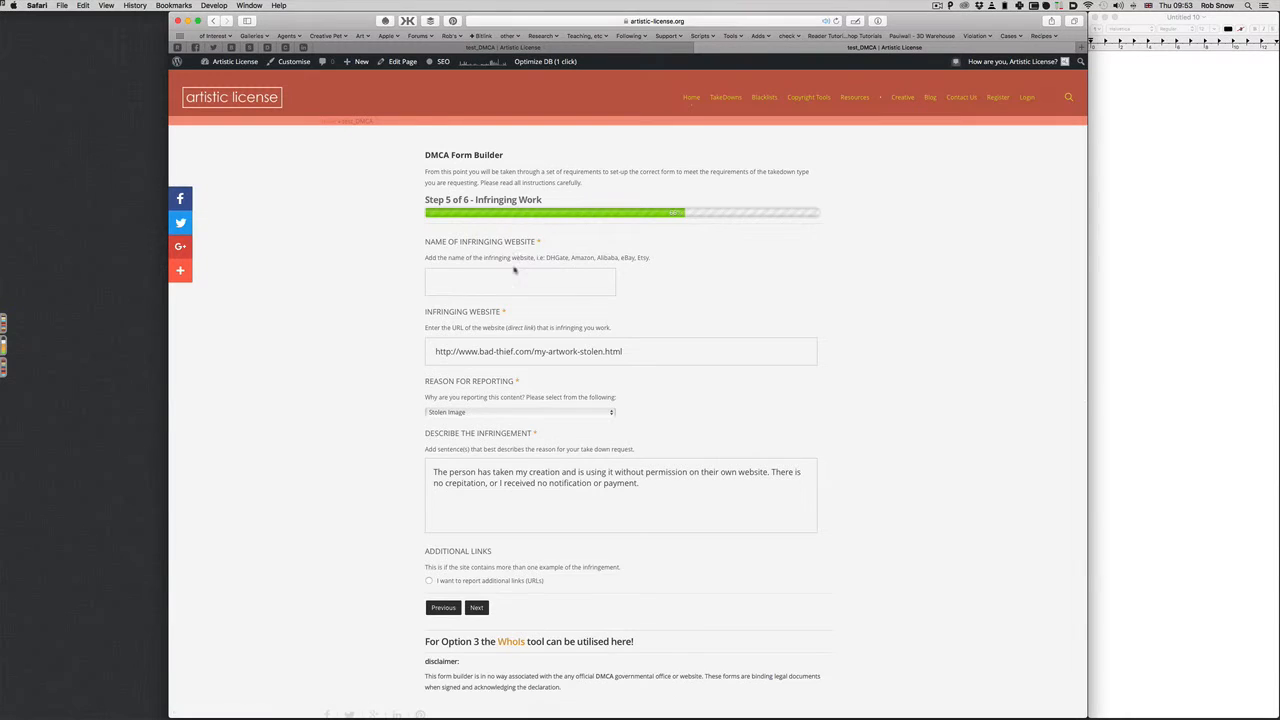
pyautogui.click(516, 270)
pyautogui.press('super+z')
pyautogui.scroll(-3, 600, 323)
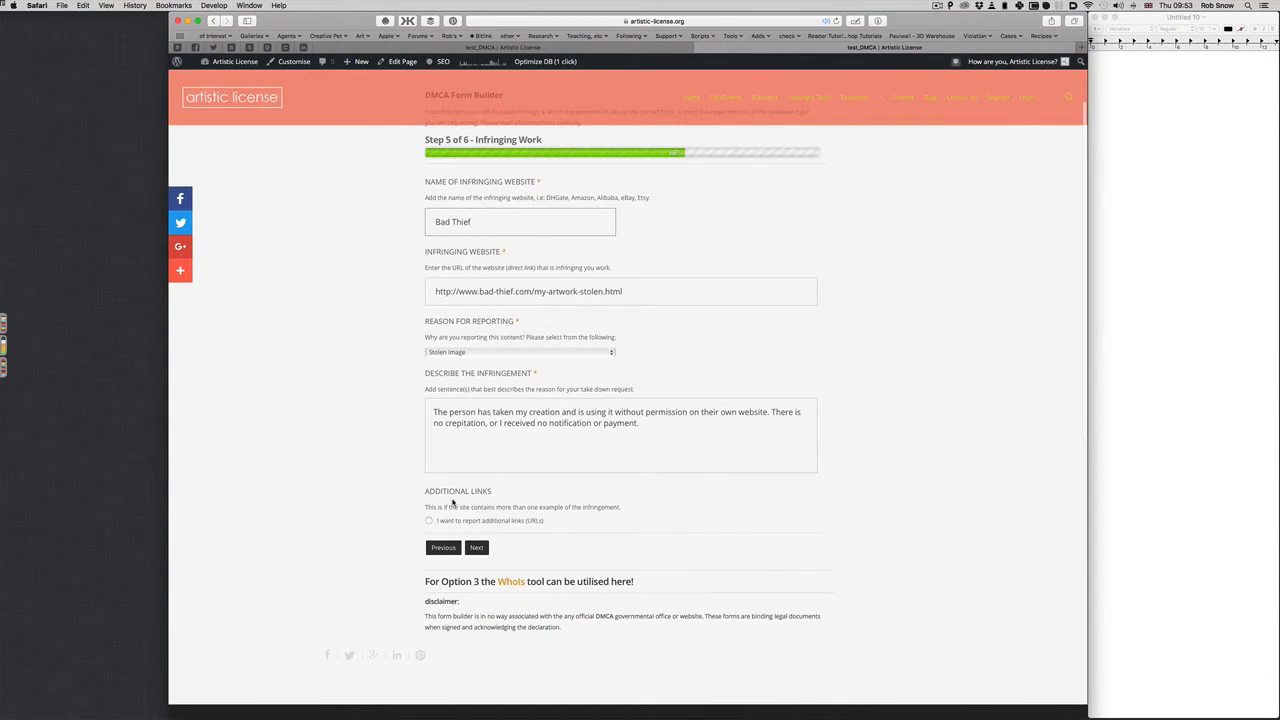
pyautogui.scroll(1, 400, 485)
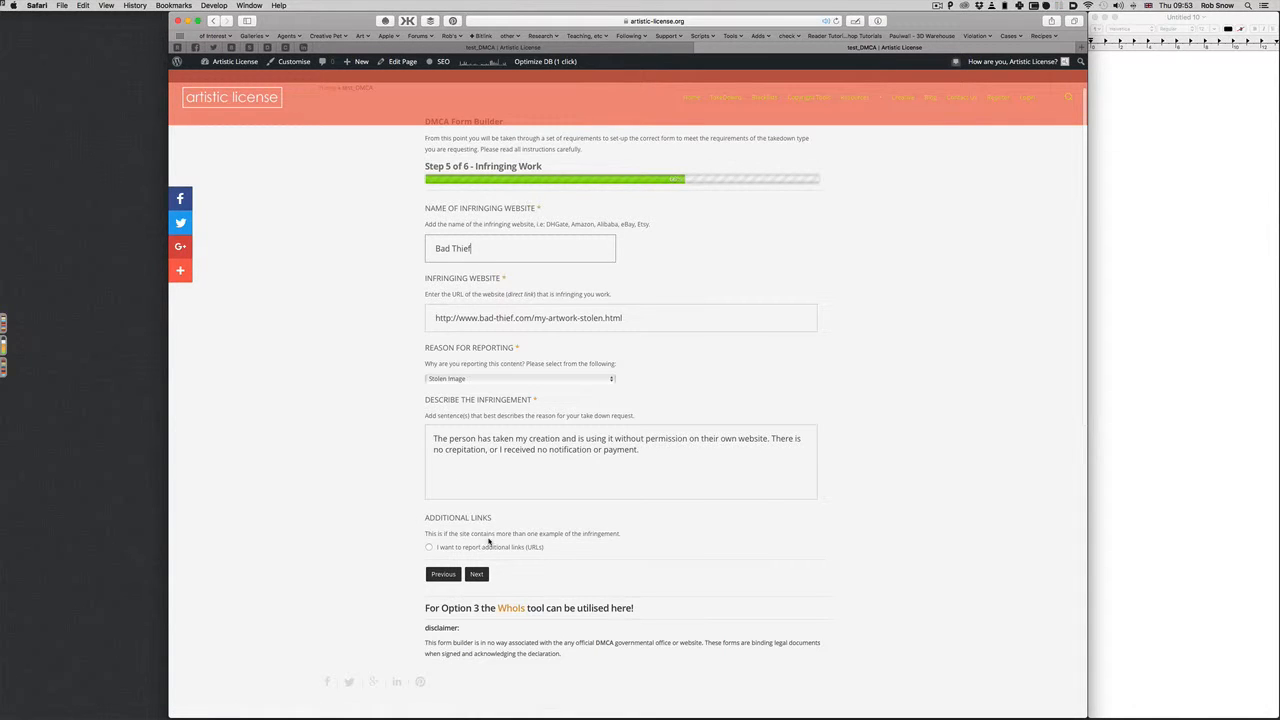
# Return to the original filled form and select its whole infringing website URL
pyautogui.click(540, 48)
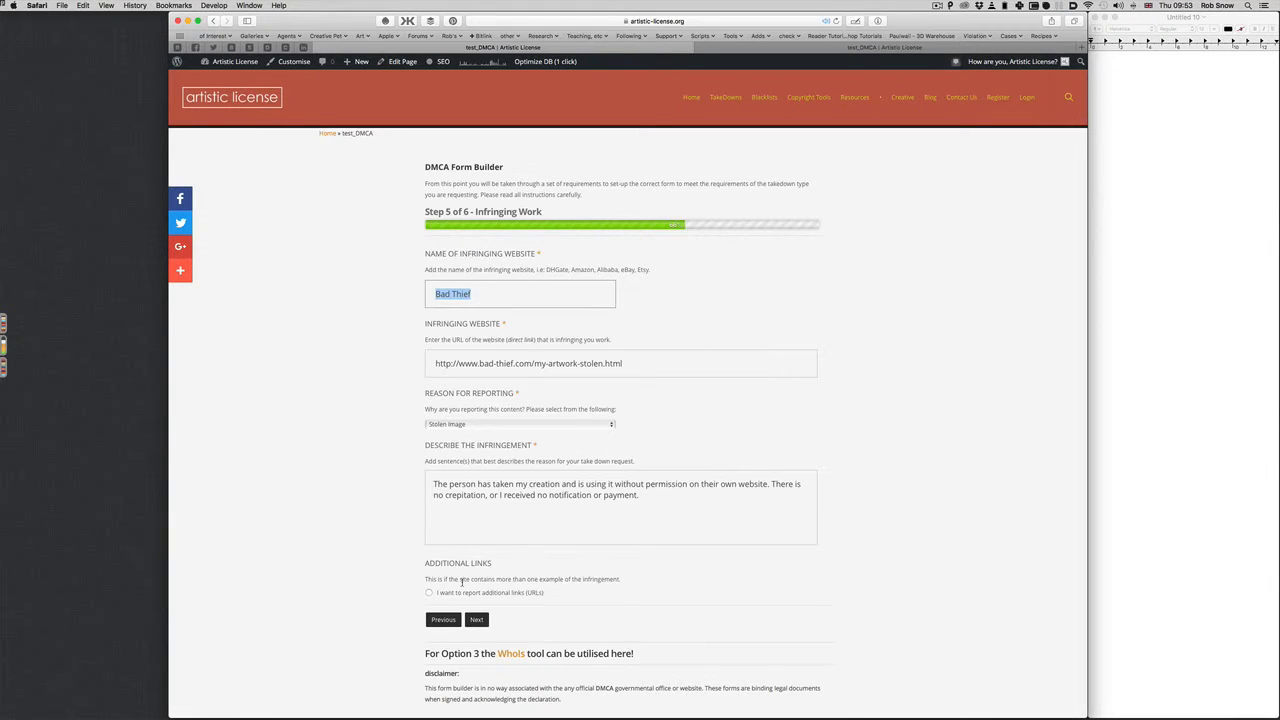
pyautogui.tripleClick(497, 363)
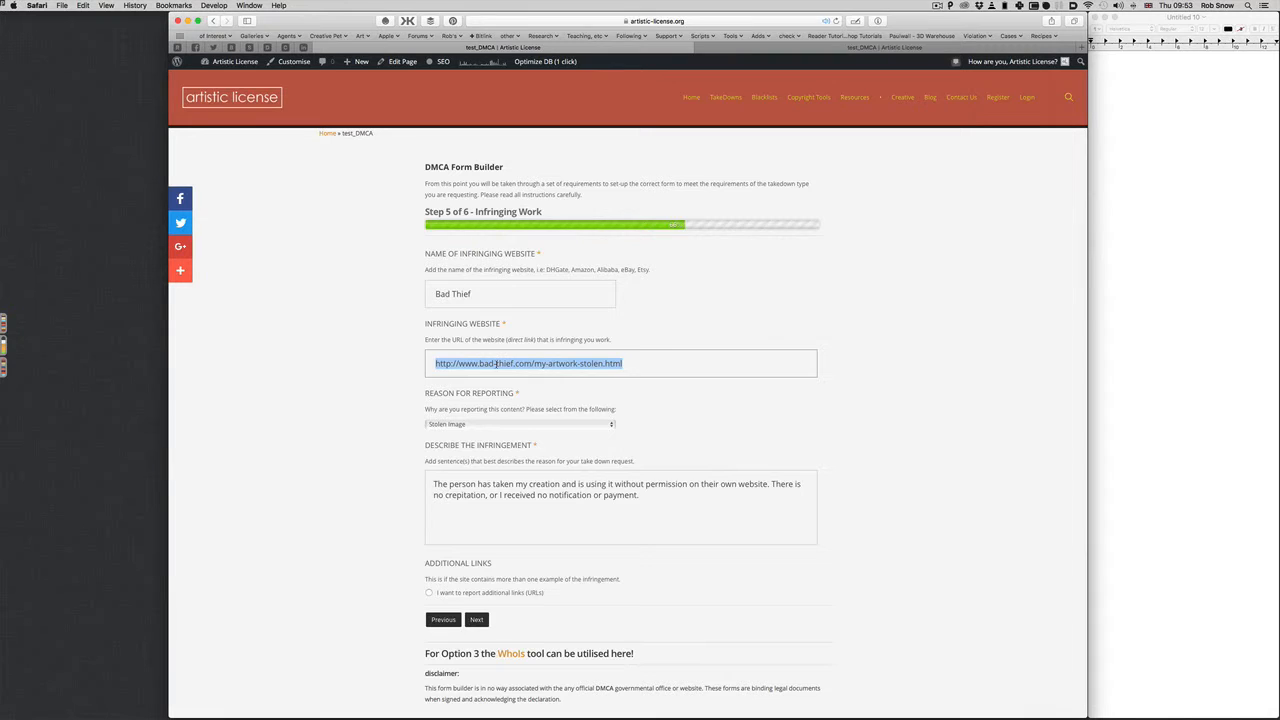
pyautogui.scroll(-1, 487, 472)
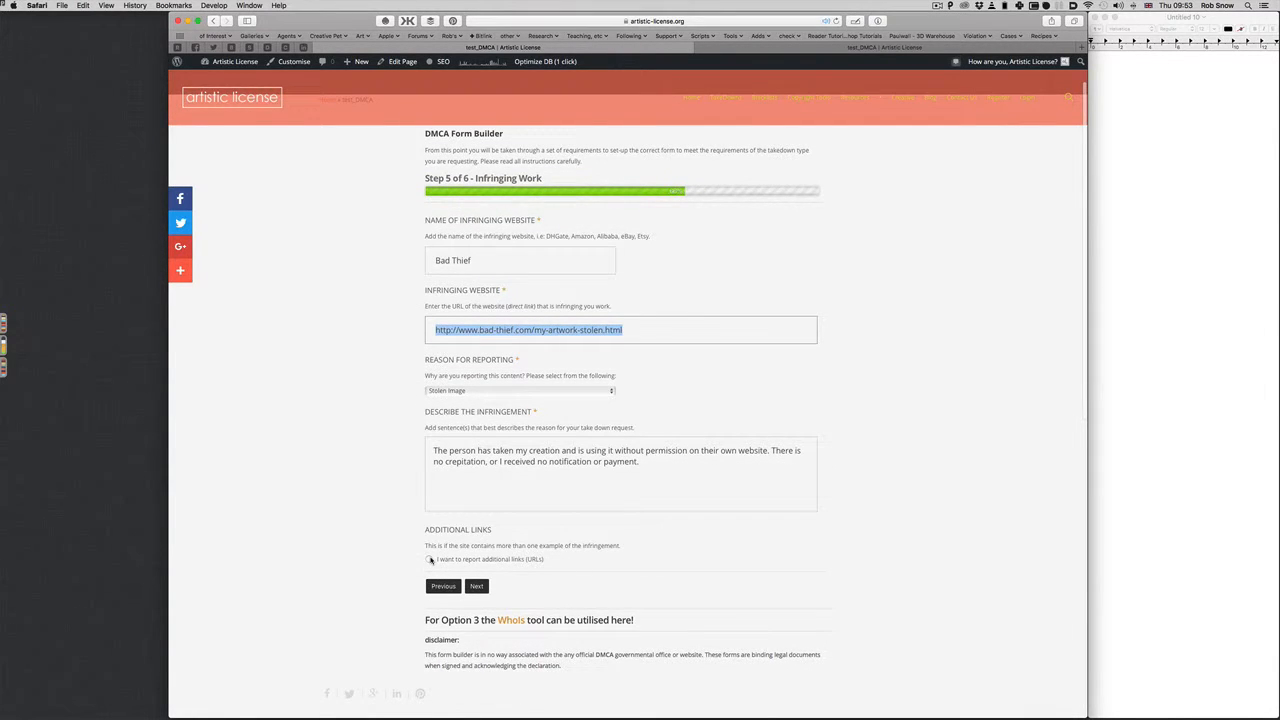
pyautogui.click(430, 560)
pyautogui.scroll(-5, 436, 559)
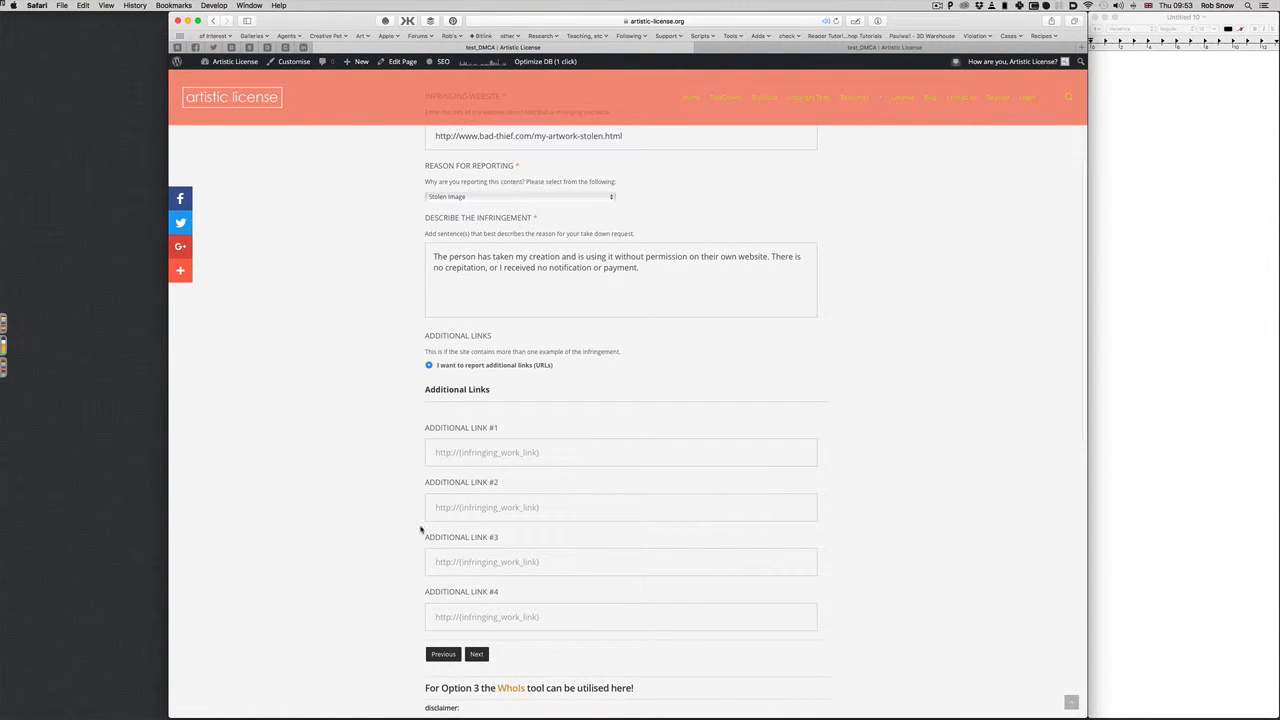
pyautogui.click(453, 452)
pyautogui.press('super+v')
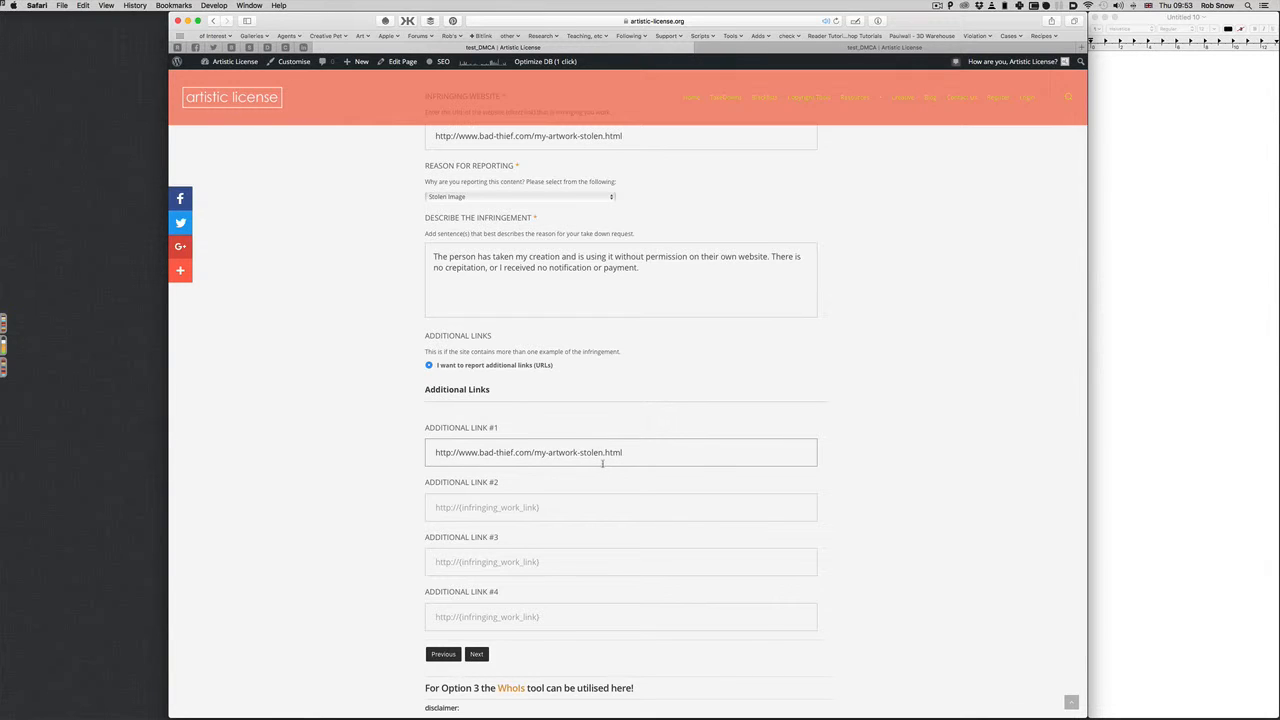
pyautogui.write('_2')
pyautogui.write('-2')
pyautogui.tripleClick(430, 457)
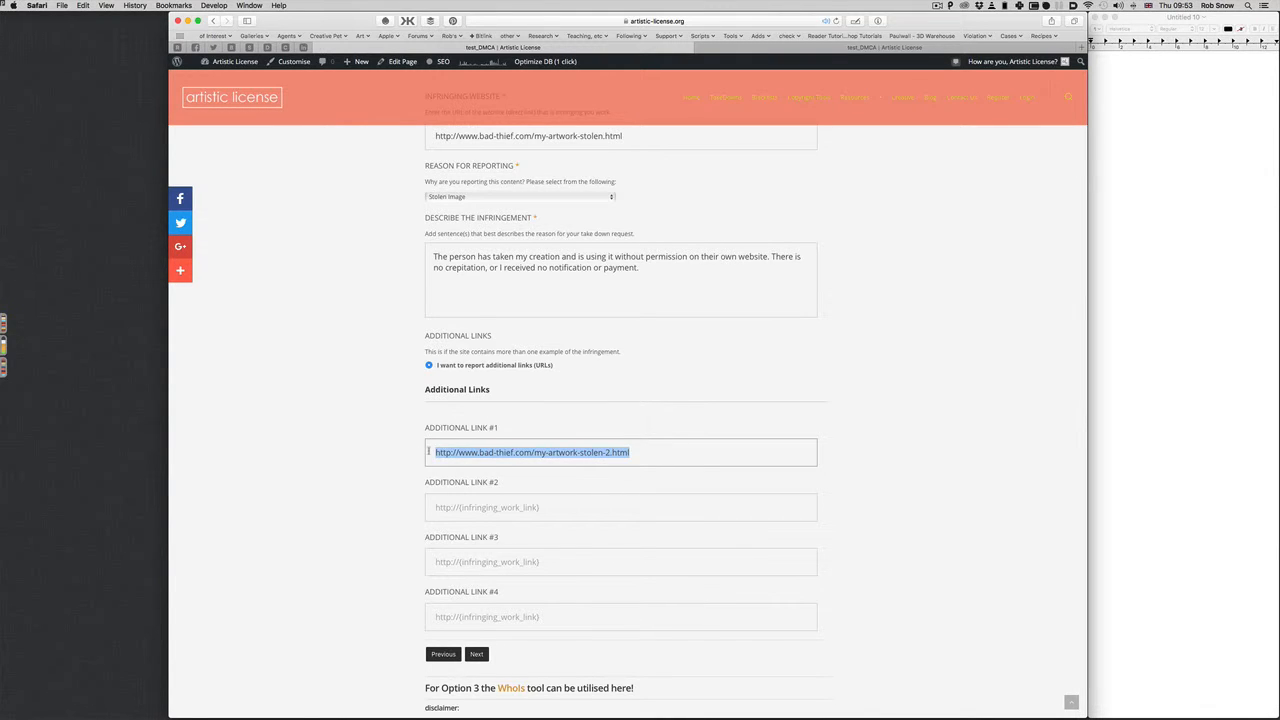
pyautogui.press('super+c')
pyautogui.click(449, 505)
pyautogui.press('super+v')
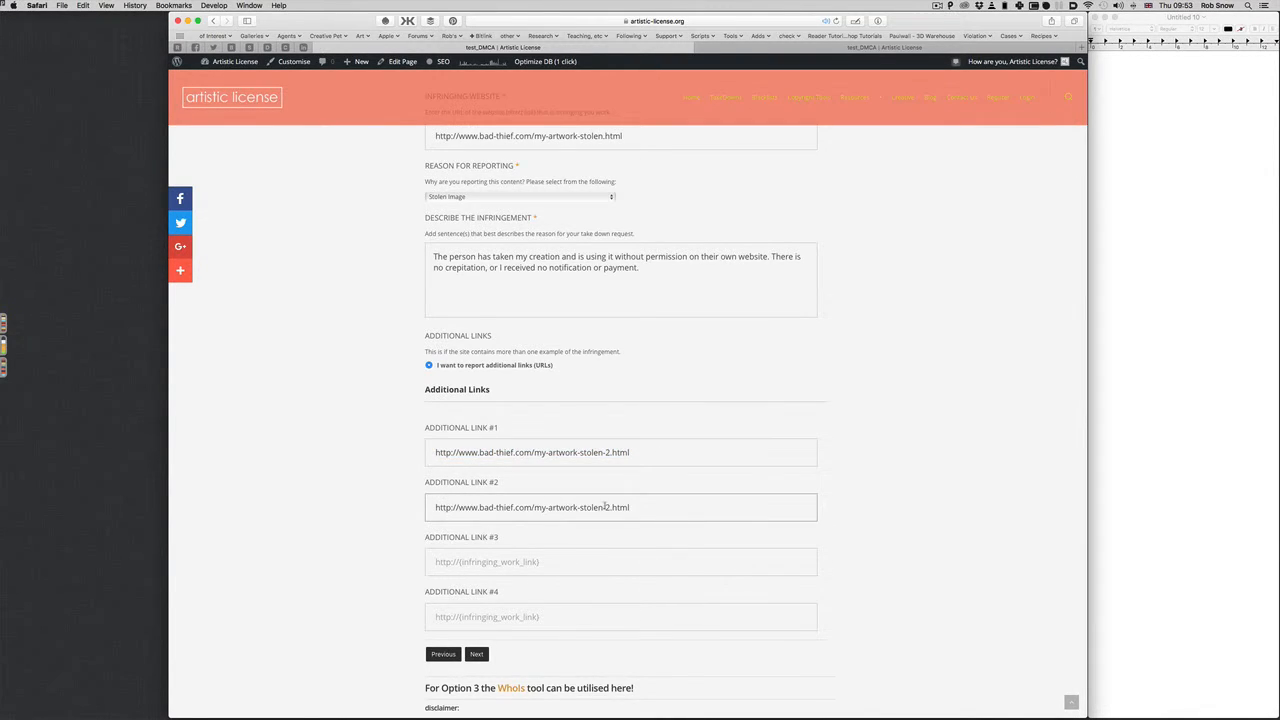
pyautogui.doubleClick(606, 507)
pyautogui.write('3')
pyautogui.scroll(-1, 629, 514)
pyautogui.scroll(-1, 629, 514)
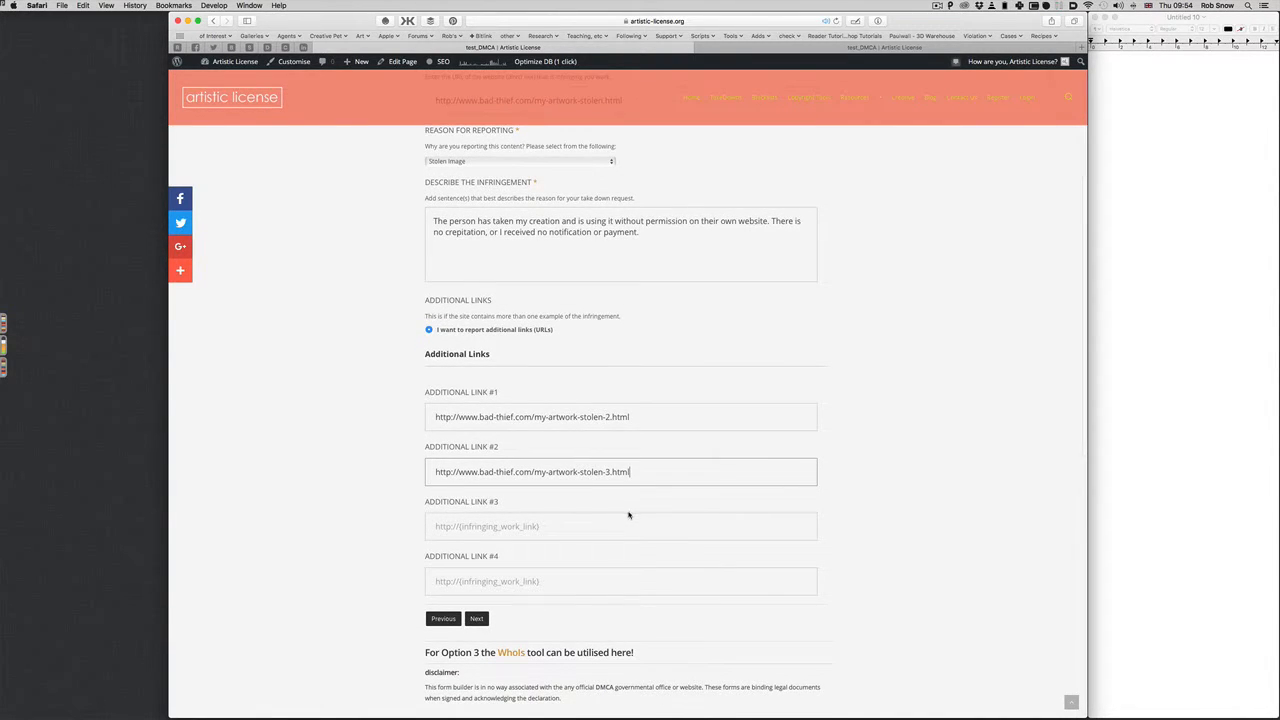
pyautogui.click(478, 620)
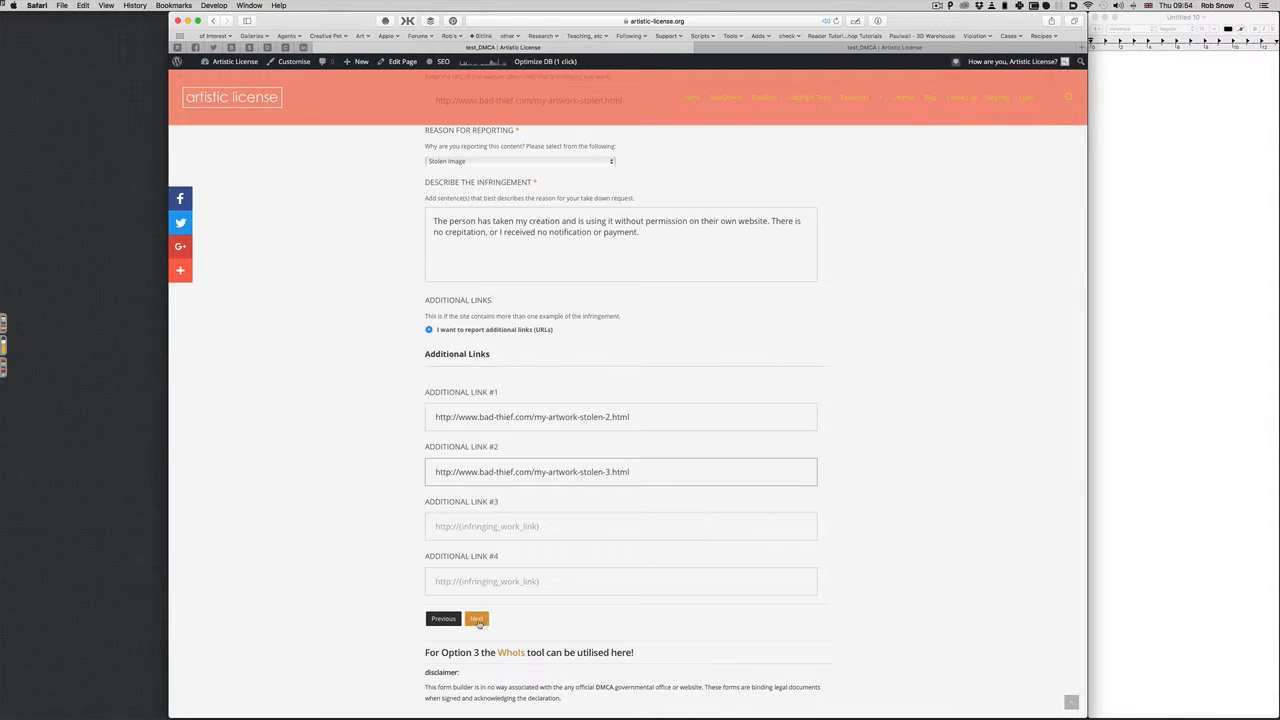
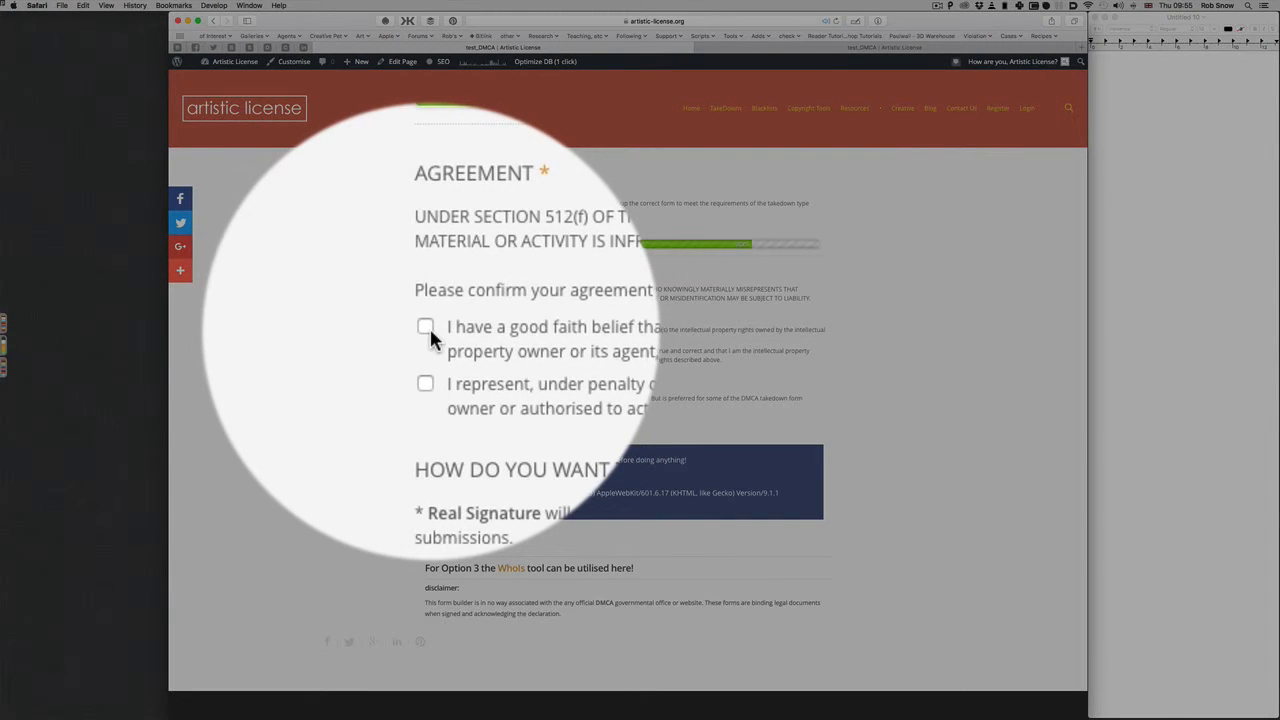
# Tick both agreement statements, submit the DMCA form, and choose Digital Signature for signing
pyautogui.click(428, 329)
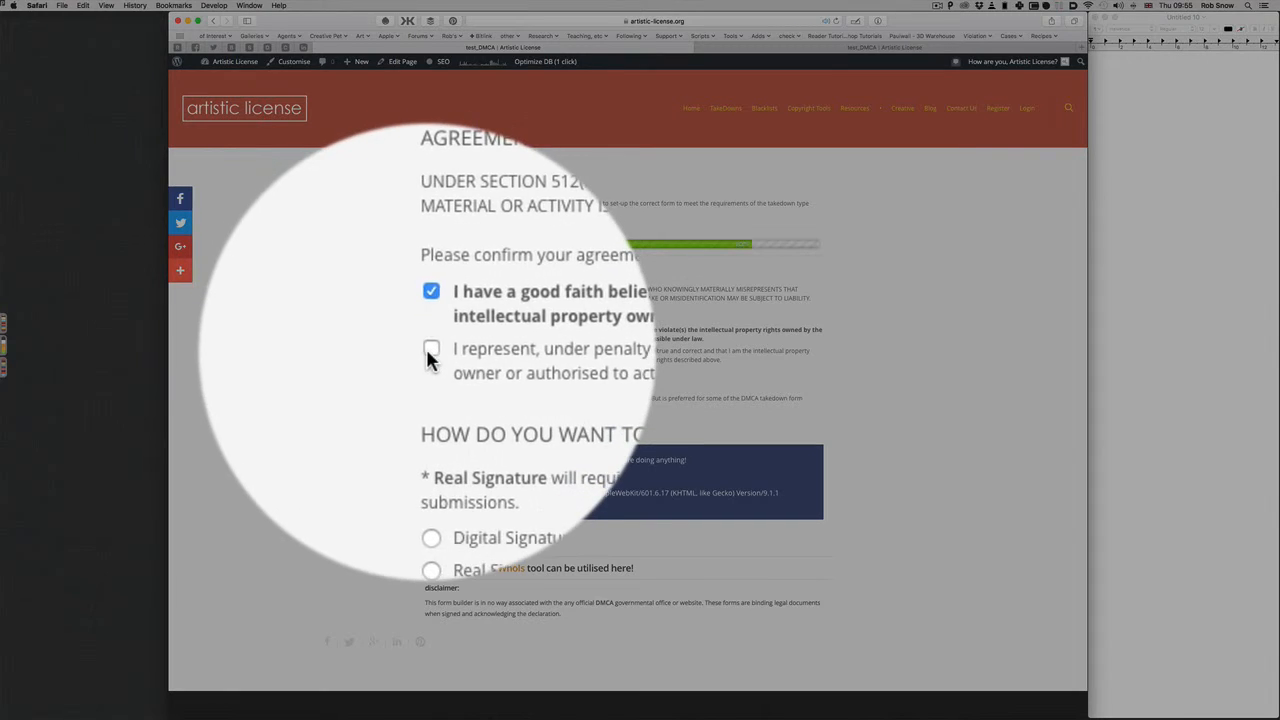
pyautogui.click(428, 350)
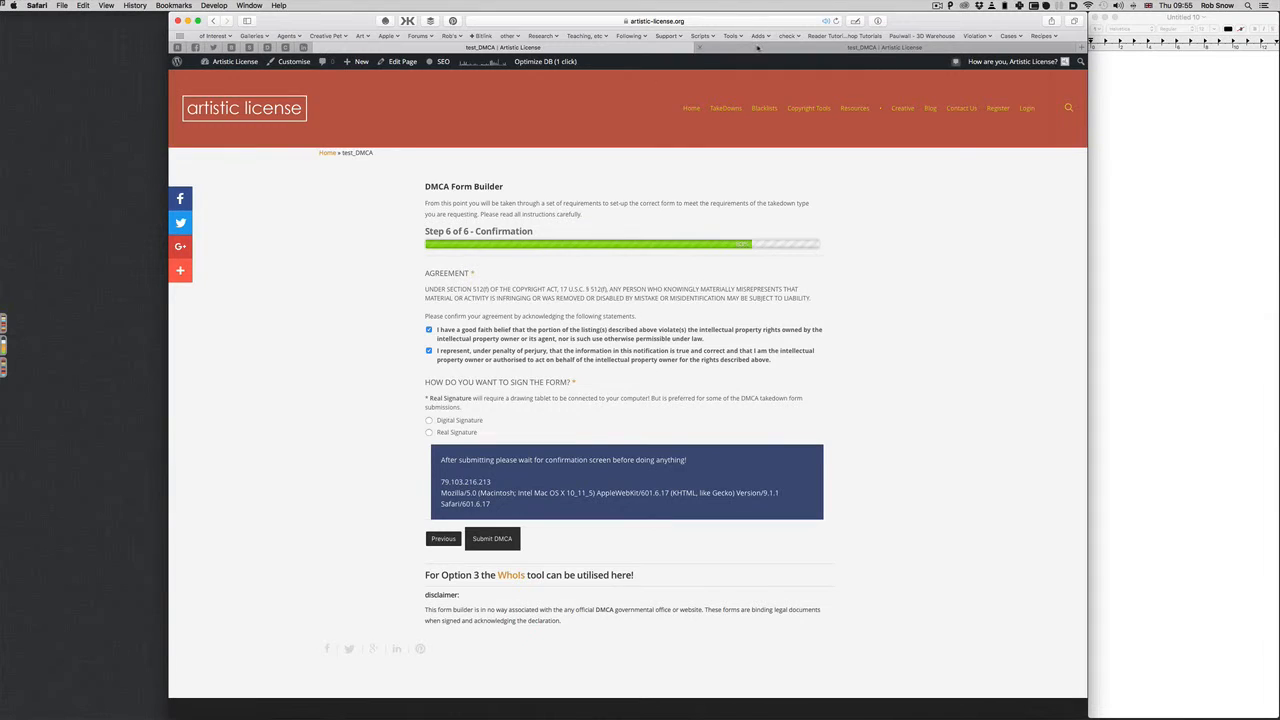
pyautogui.scroll(-3, 628, 400)
pyautogui.click(429, 227)
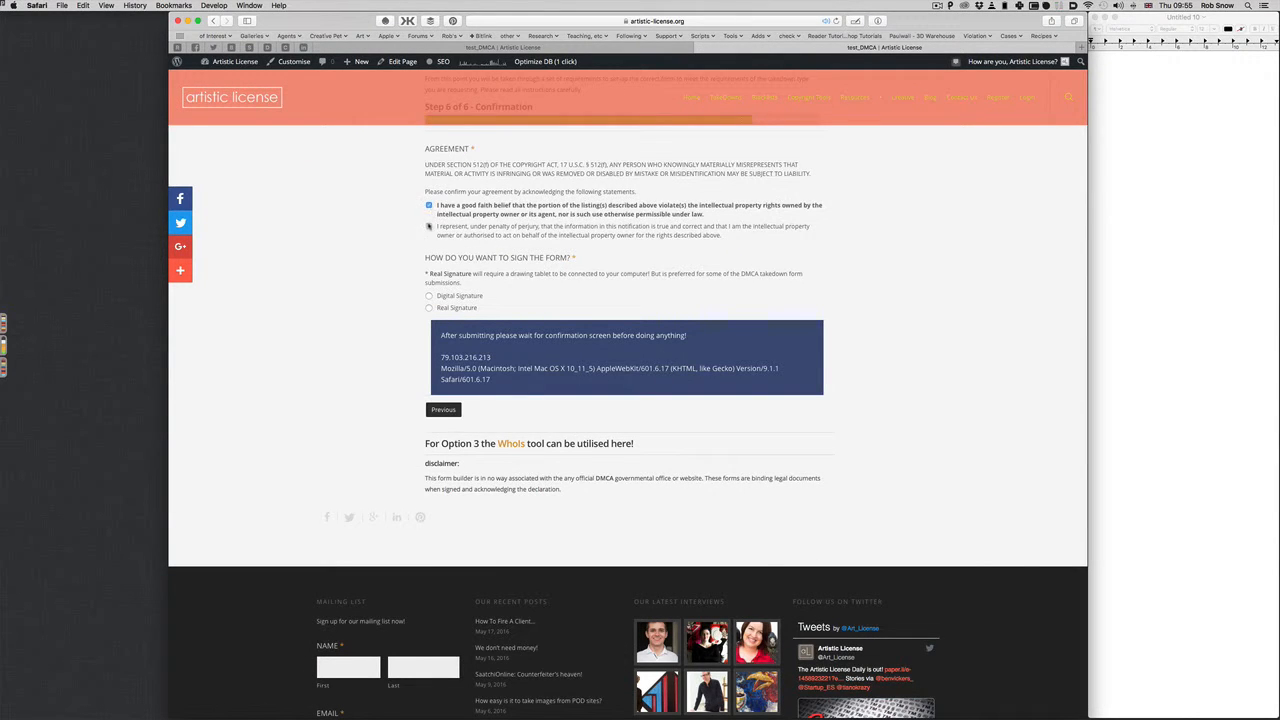
pyautogui.click(429, 227)
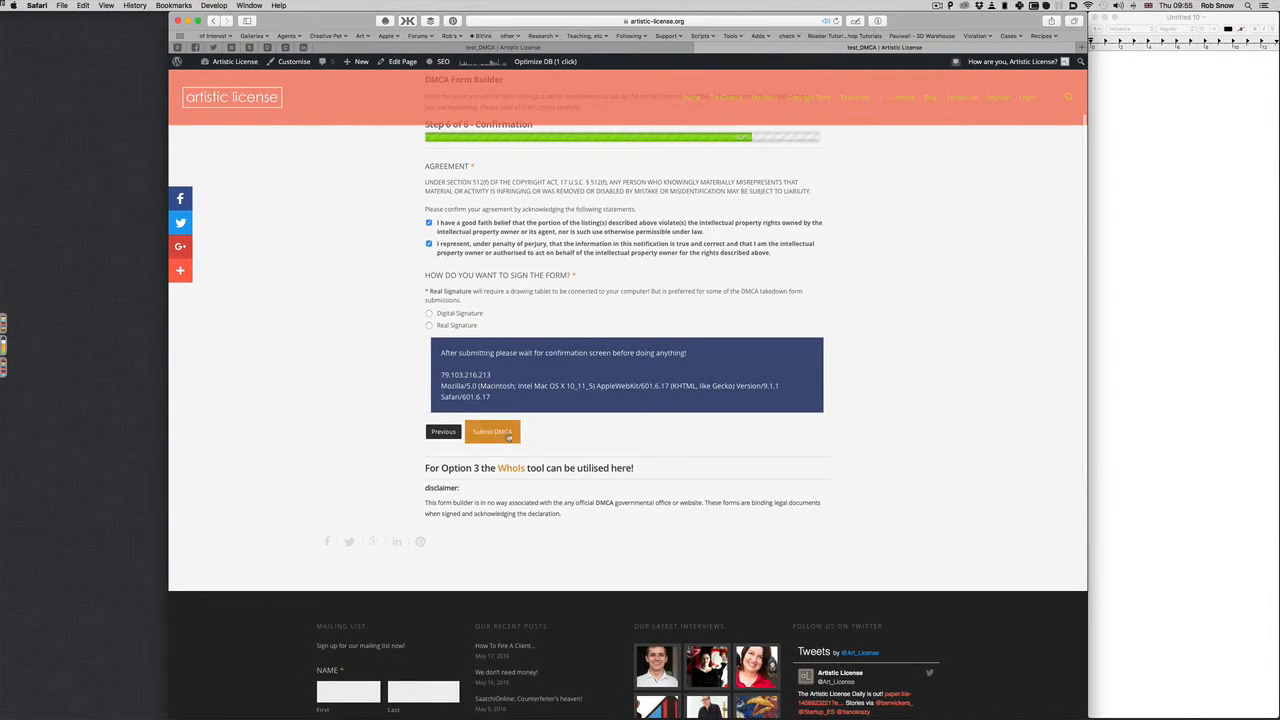
pyautogui.click(509, 437)
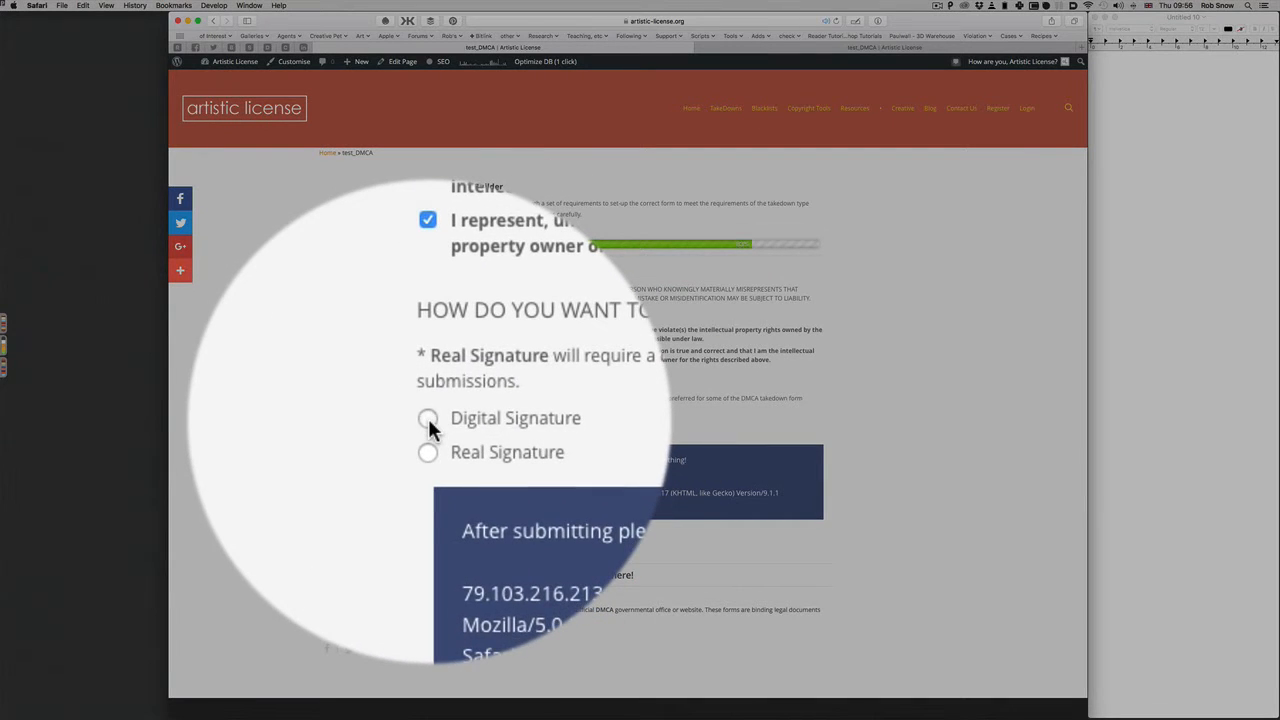
pyautogui.click(429, 420)
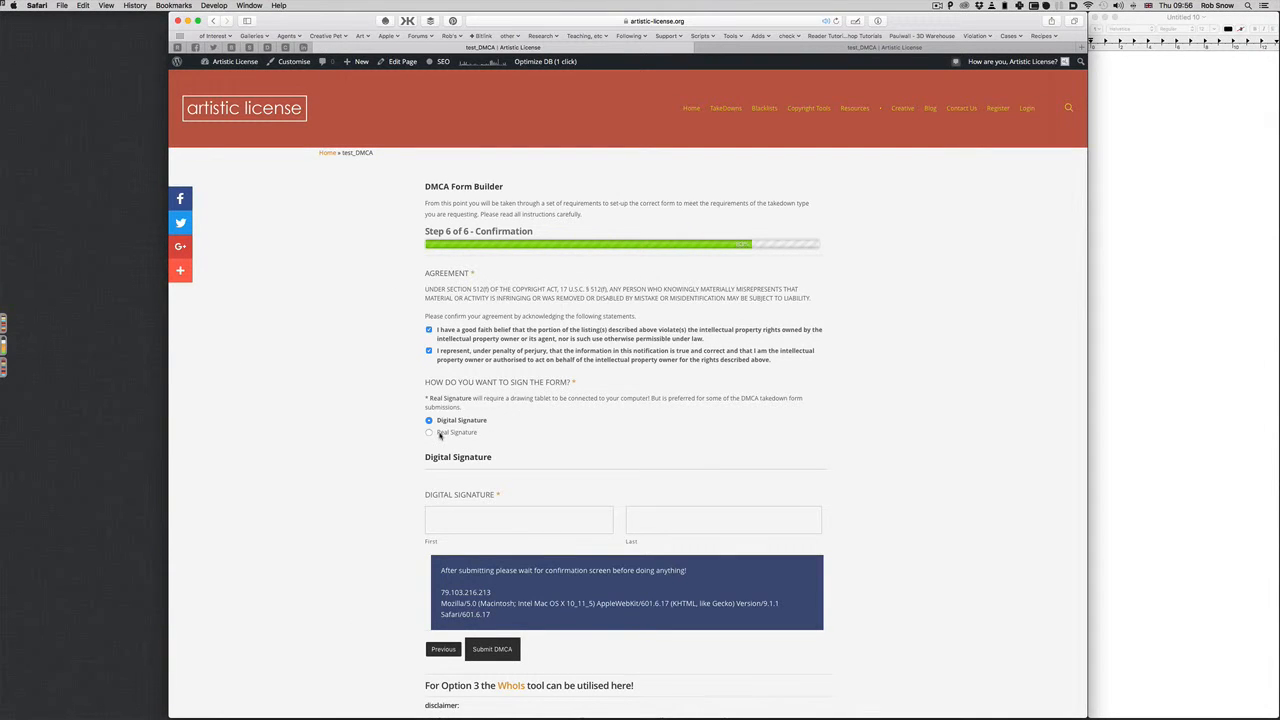
# Set one form copy to Real Signature and enter the signer's first and last name in the other
pyautogui.click(777, 50)
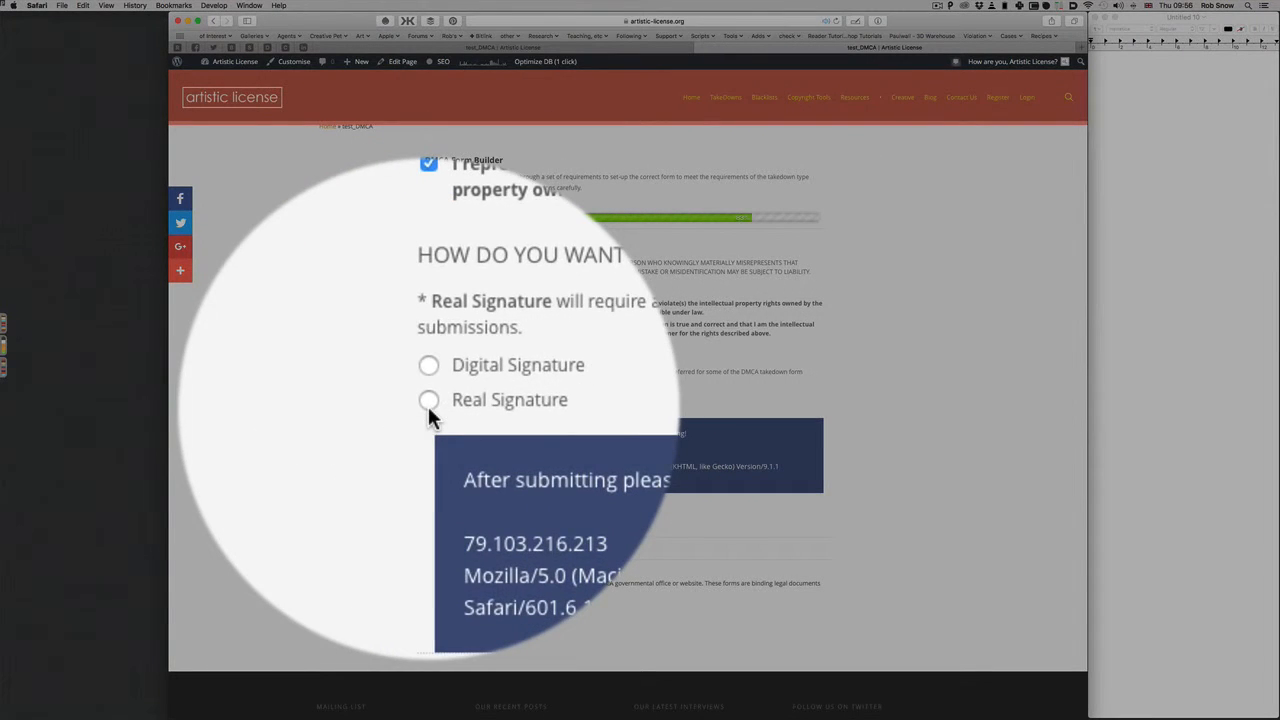
pyautogui.click(429, 404)
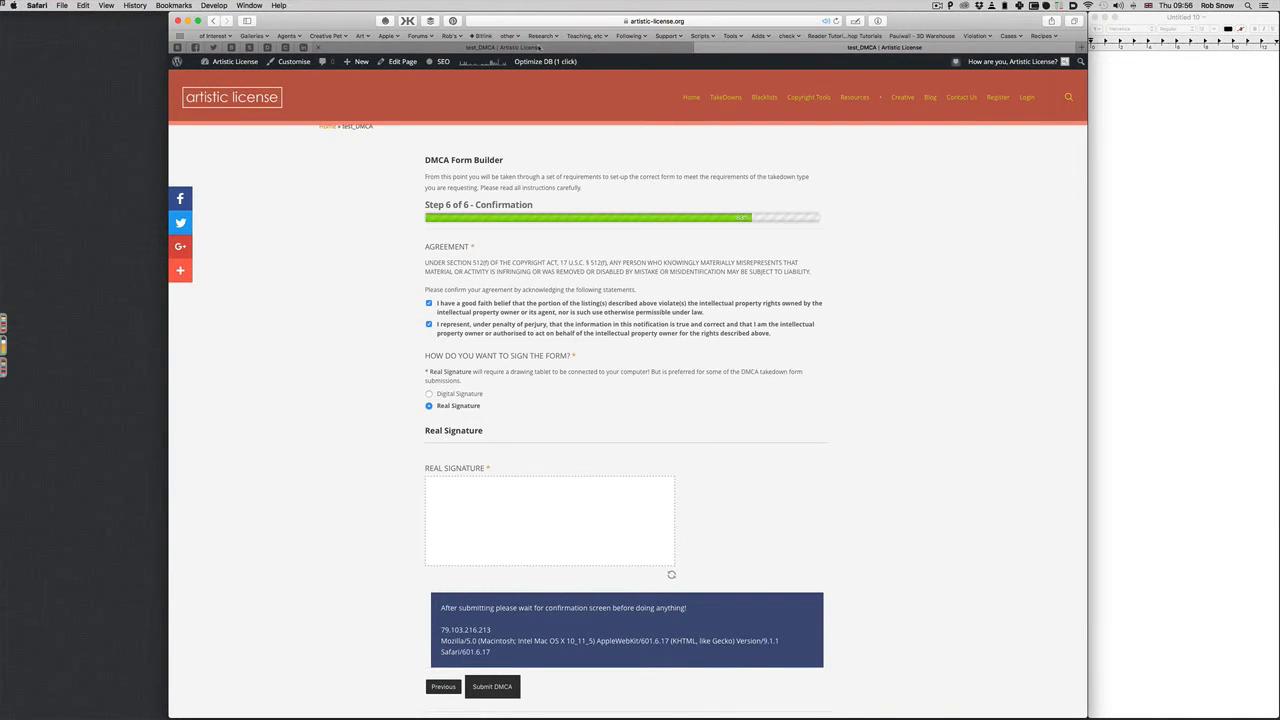
pyautogui.press('super+r')
pyautogui.click(480, 519)
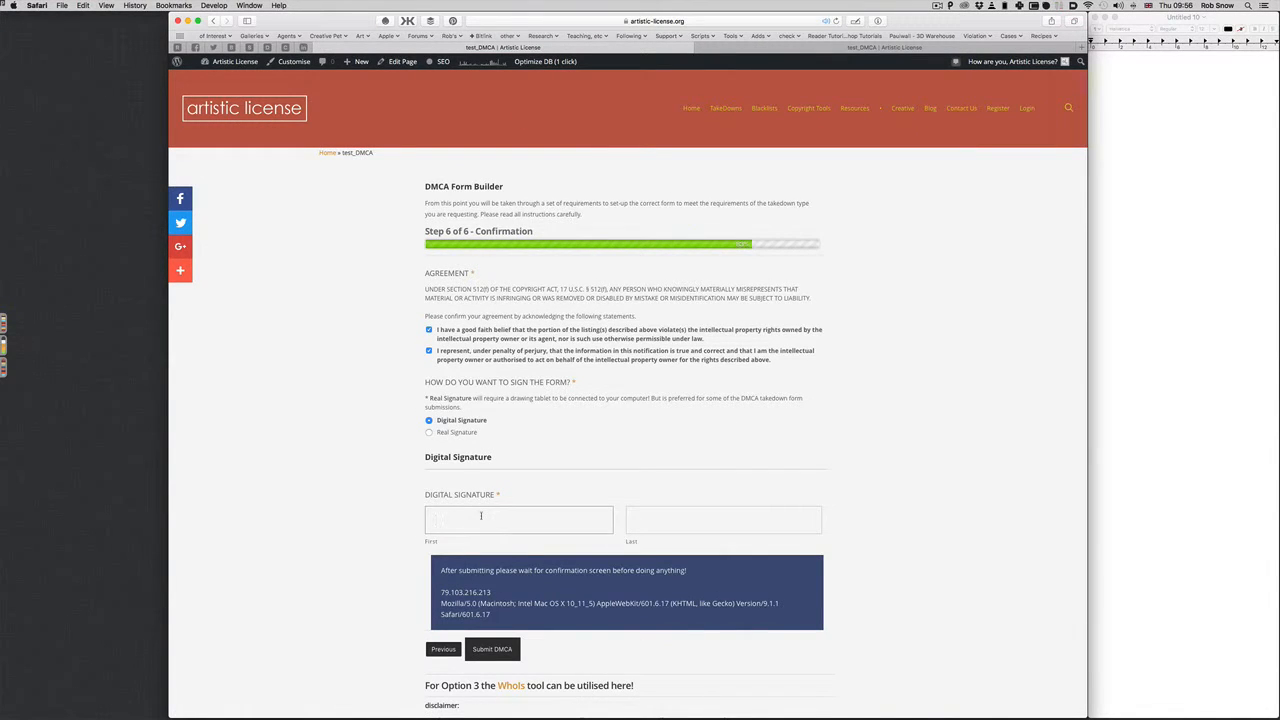
pyautogui.click(723, 519)
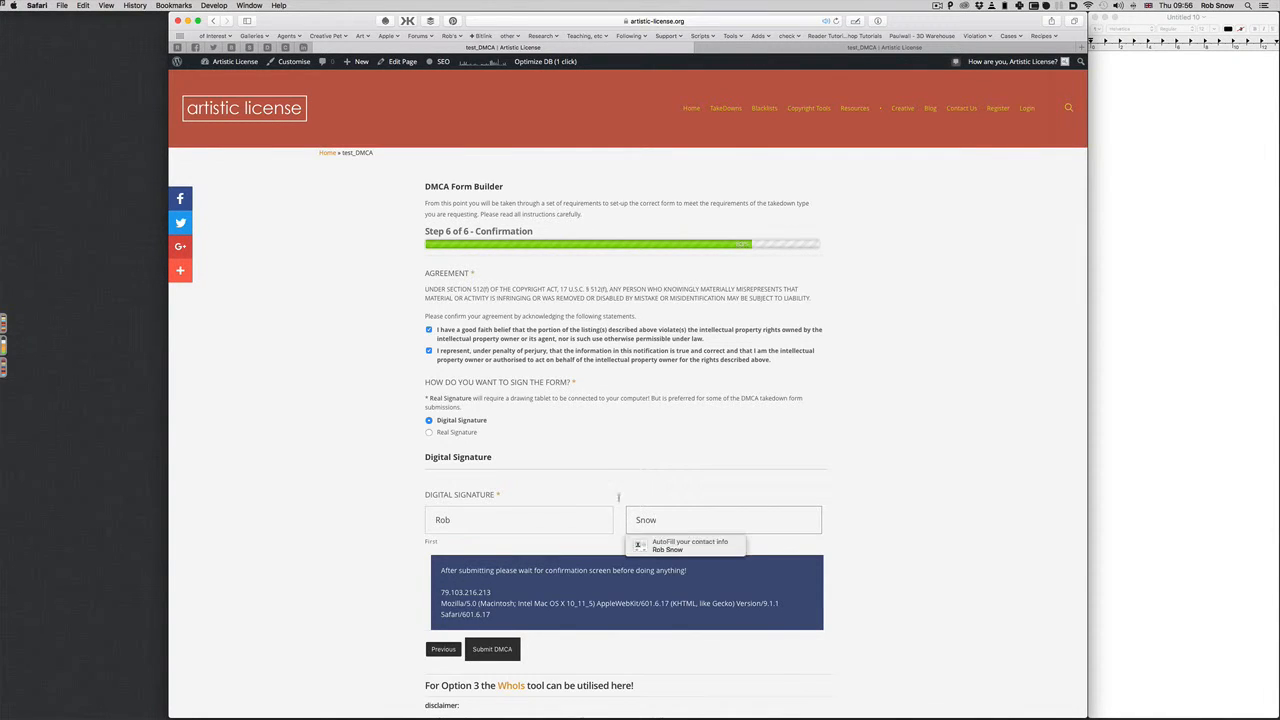
# Replace the digital signature's first and last name with the signer's corrected name
pyautogui.click(450, 432)
pyautogui.scroll(-1, 470, 480)
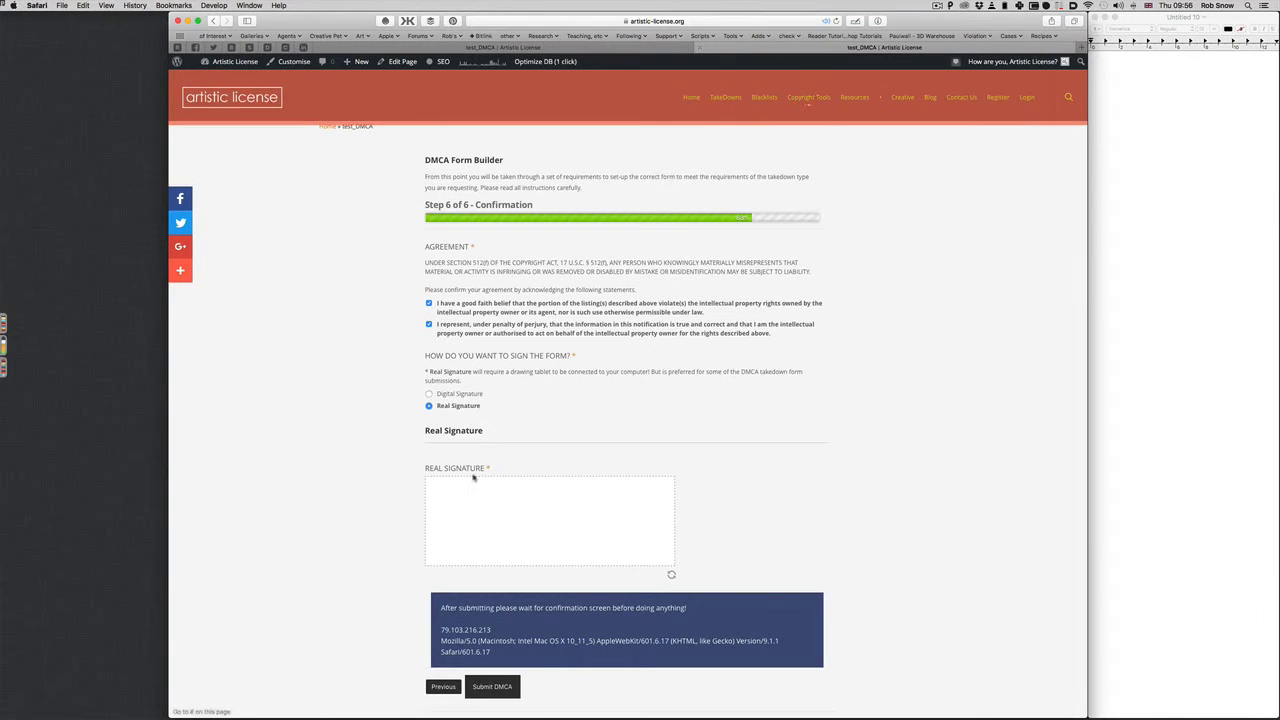
pyautogui.click(518, 47)
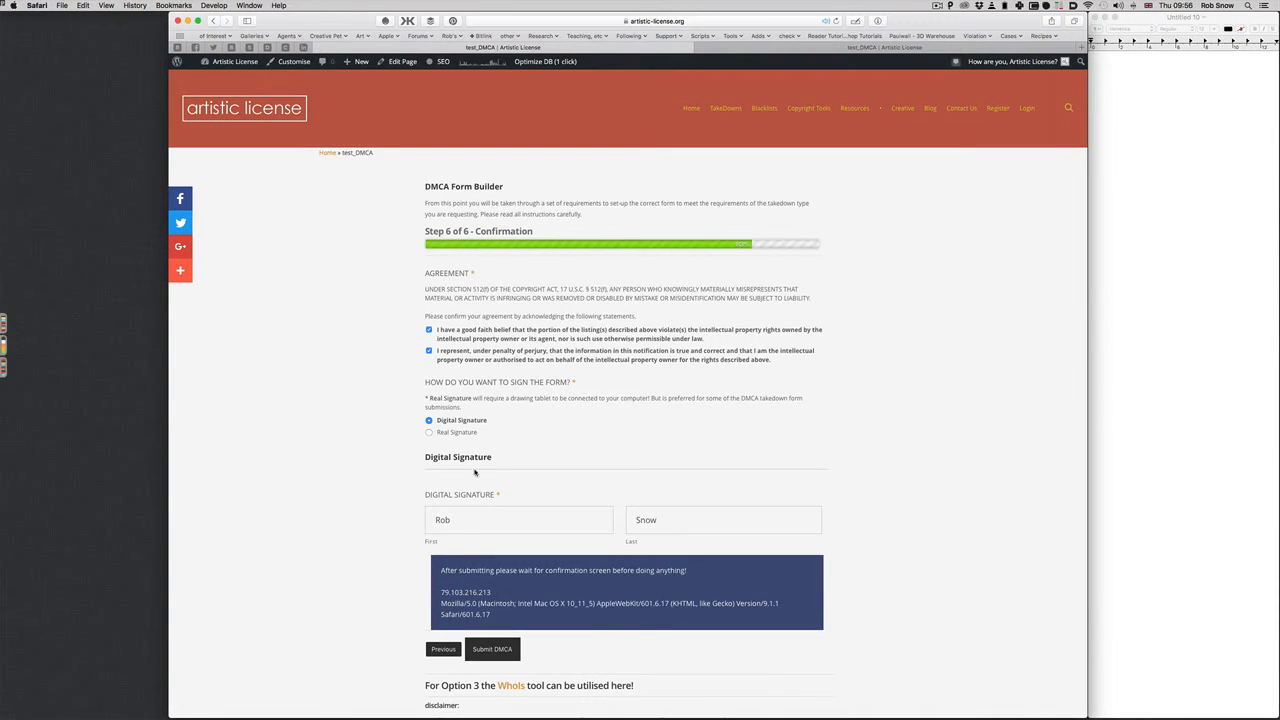
pyautogui.doubleClick(464, 520)
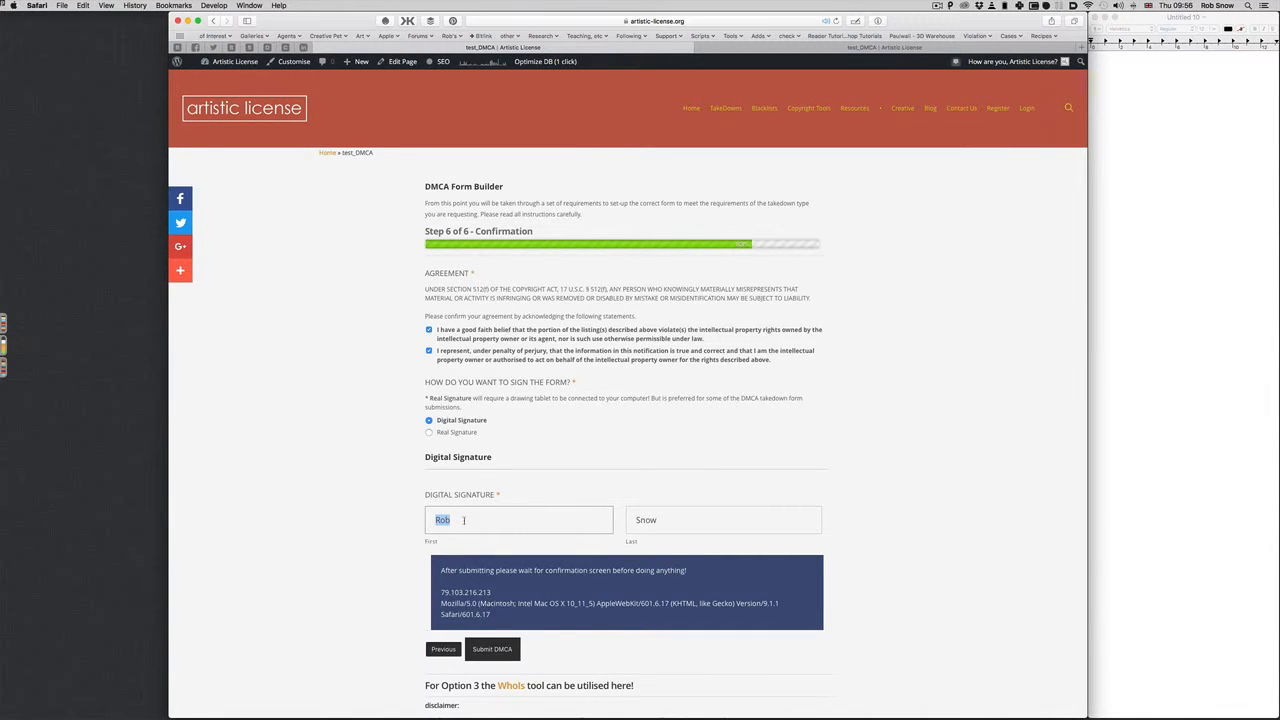
pyautogui.write('Bob')
pyautogui.press('Tab')
pyautogui.write('Artis')
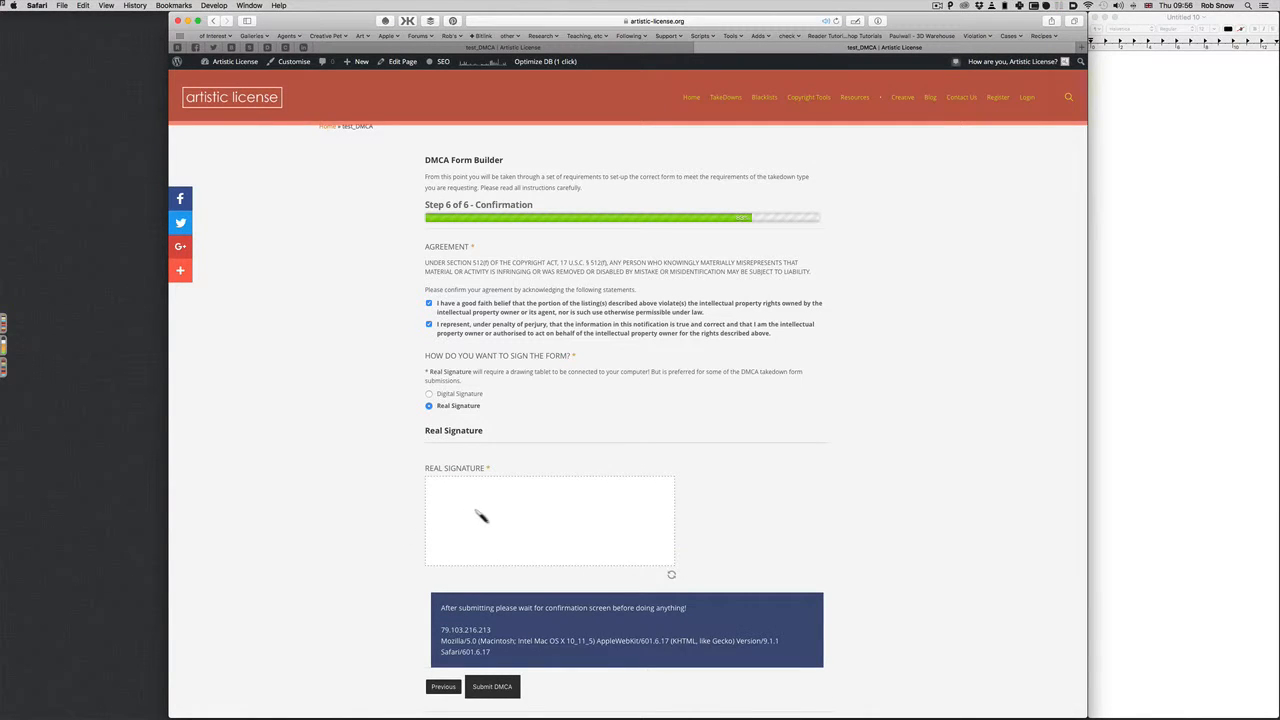
# Draw a handwritten signature in the Real Signature pad and submit the takedown form
pyautogui.moveTo(488, 510)
pyautogui.mouseDown()
pyautogui.moveTo(504, 500)
pyautogui.moveTo(560, 535)
pyautogui.moveTo(658, 527)
pyautogui.mouseUp()
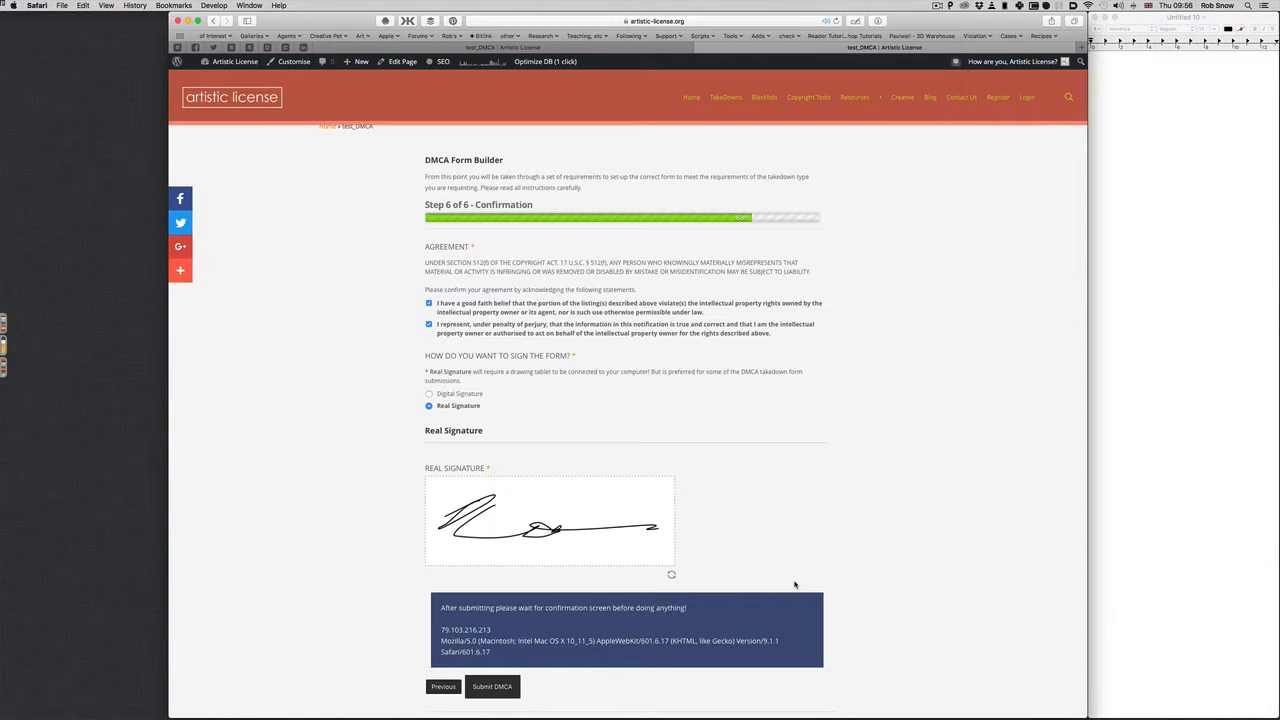
pyautogui.scroll(-1, 855, 567)
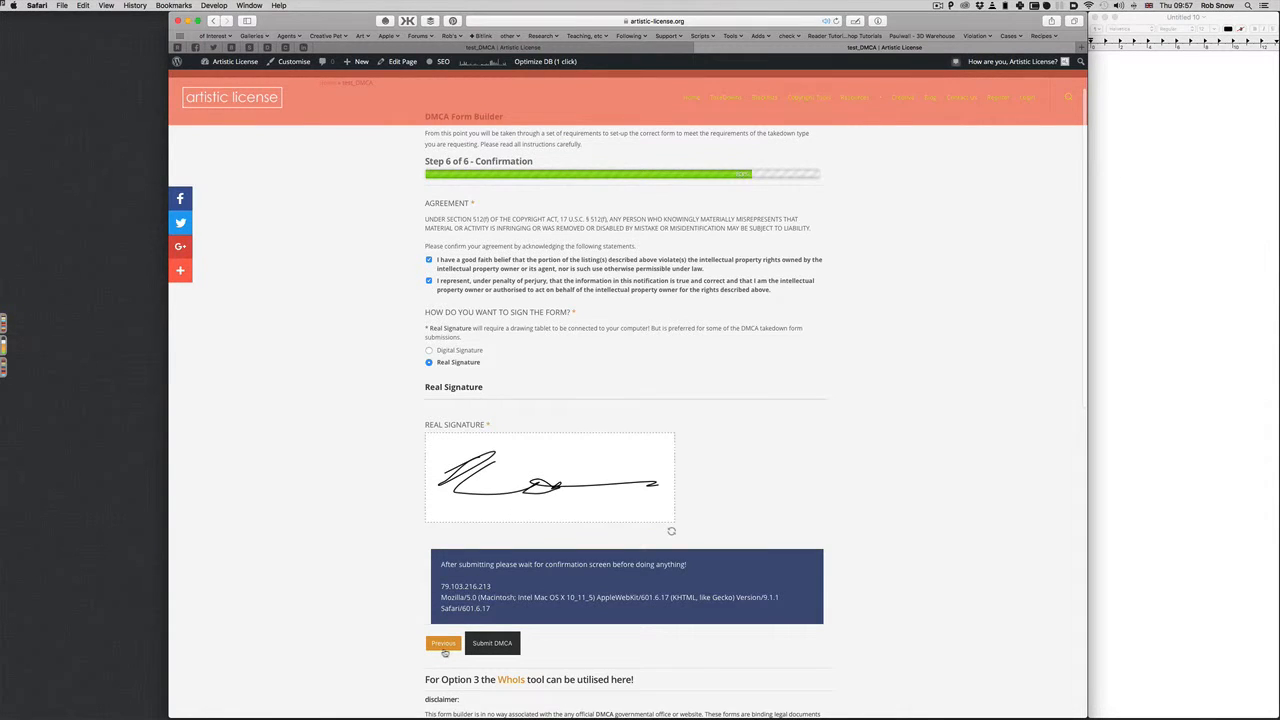
pyautogui.scroll(-1, 446, 651)
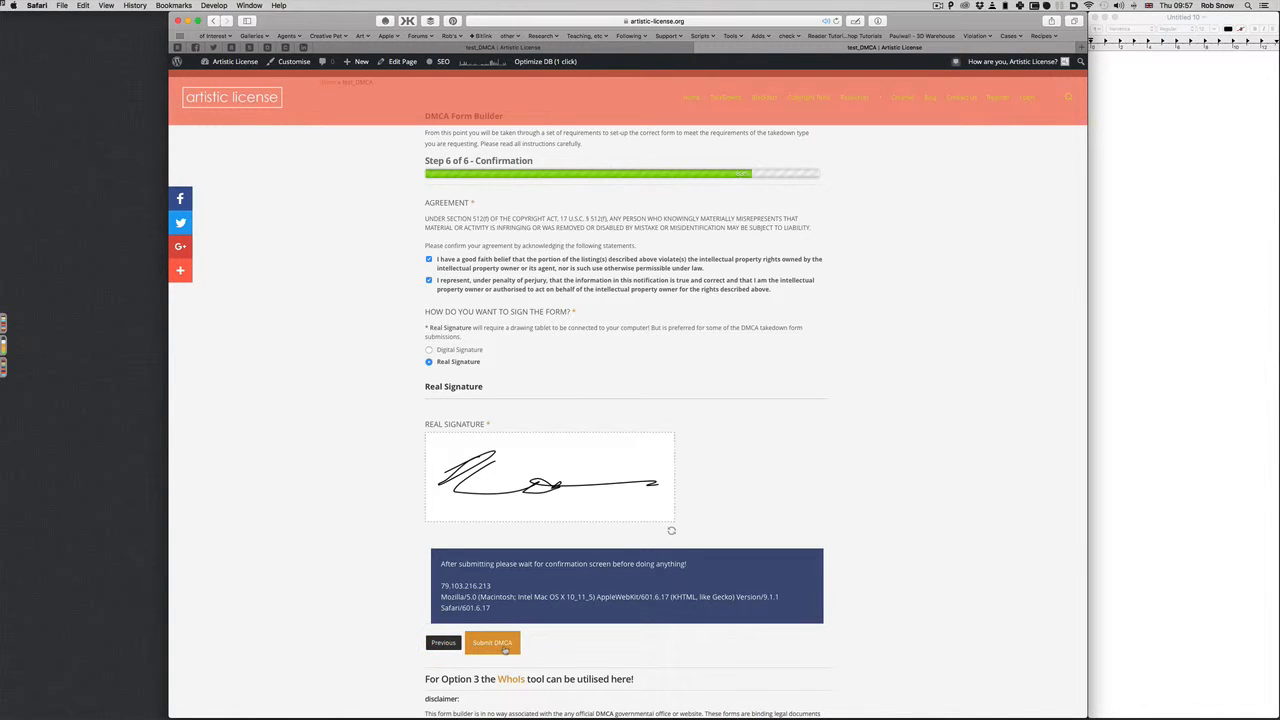
pyautogui.click(493, 646)
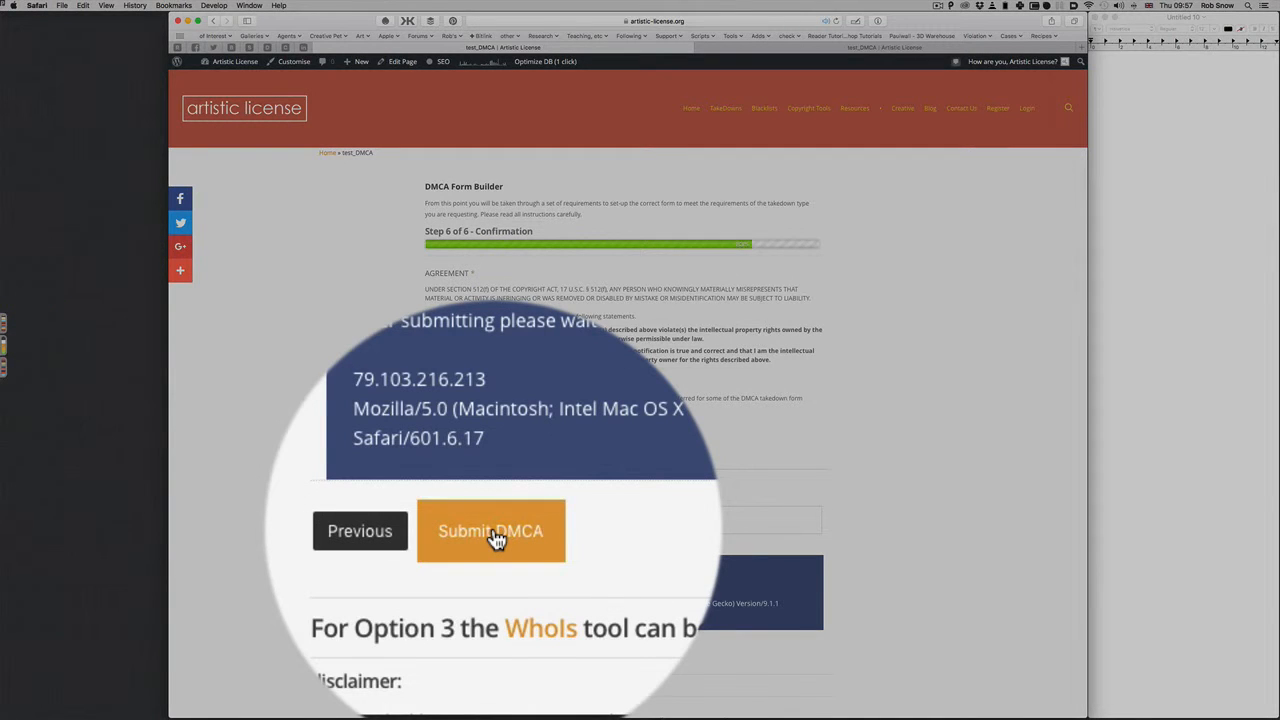
# Submit the signed form and review the Completed! message naming site Bad Thief
pyautogui.click(494, 650)
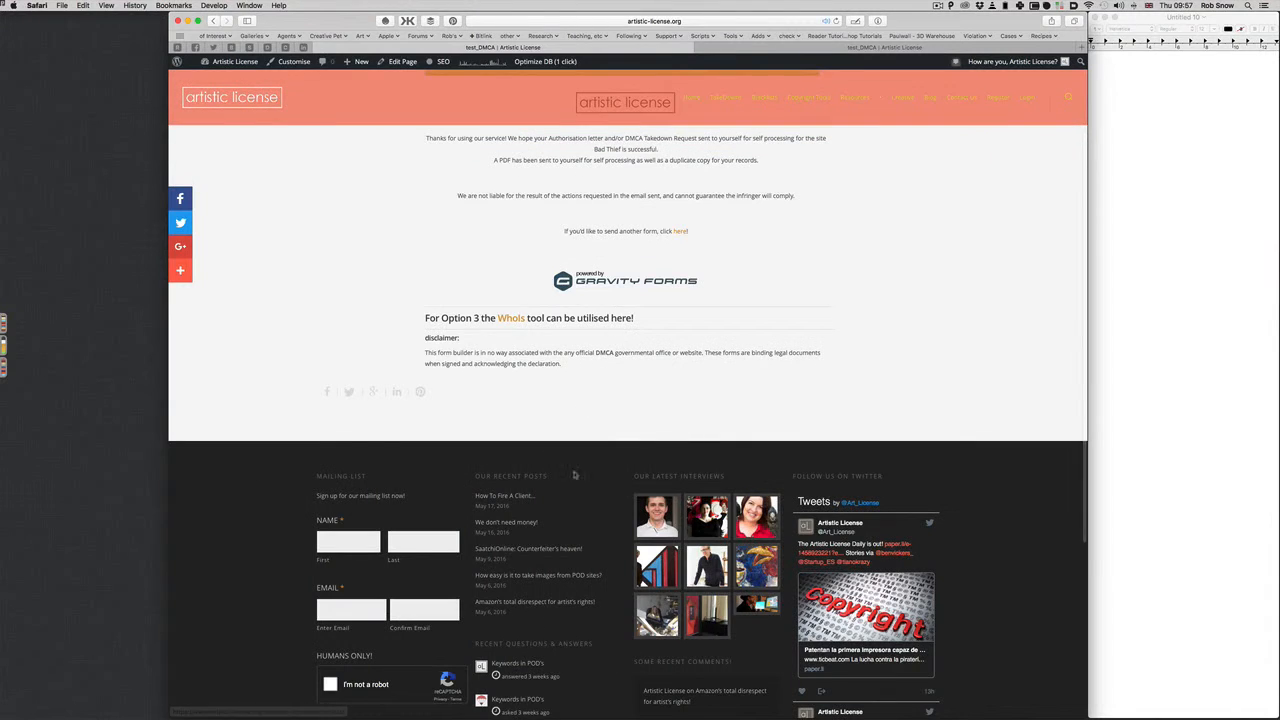
pyautogui.scroll(3, 575, 476)
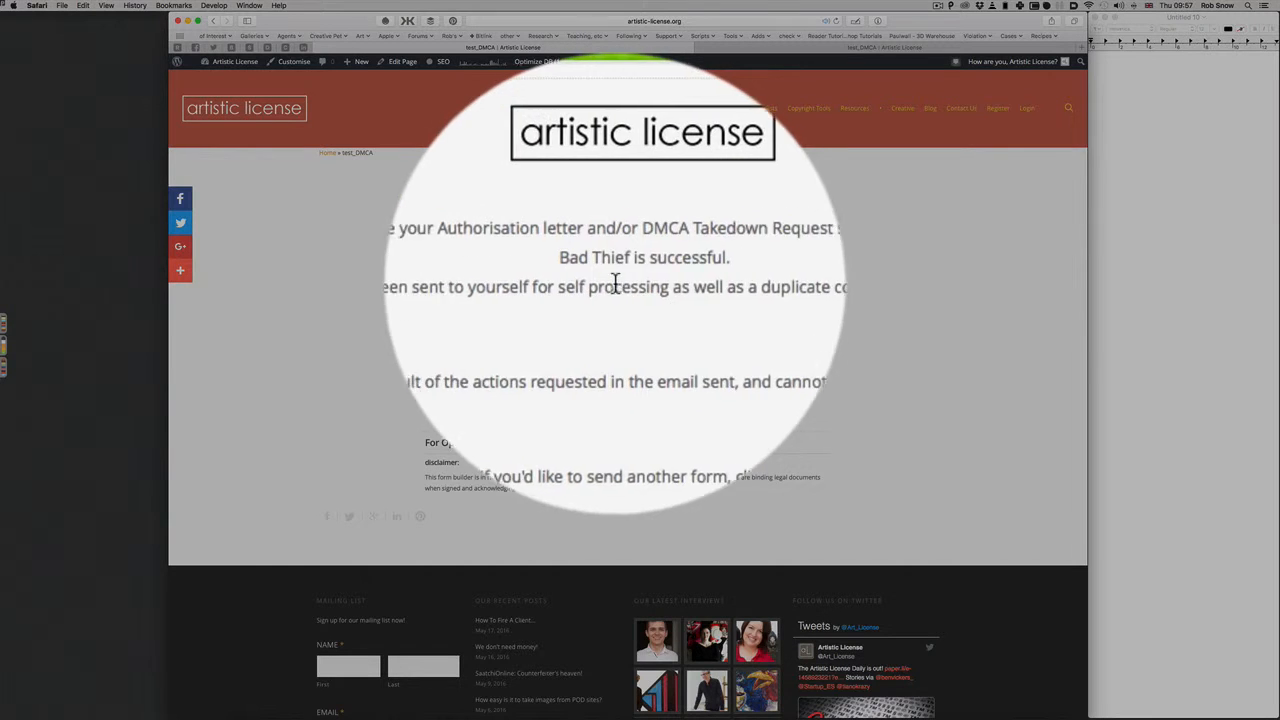
pyautogui.moveTo(400, 274); pyautogui.dragTo(624, 274)
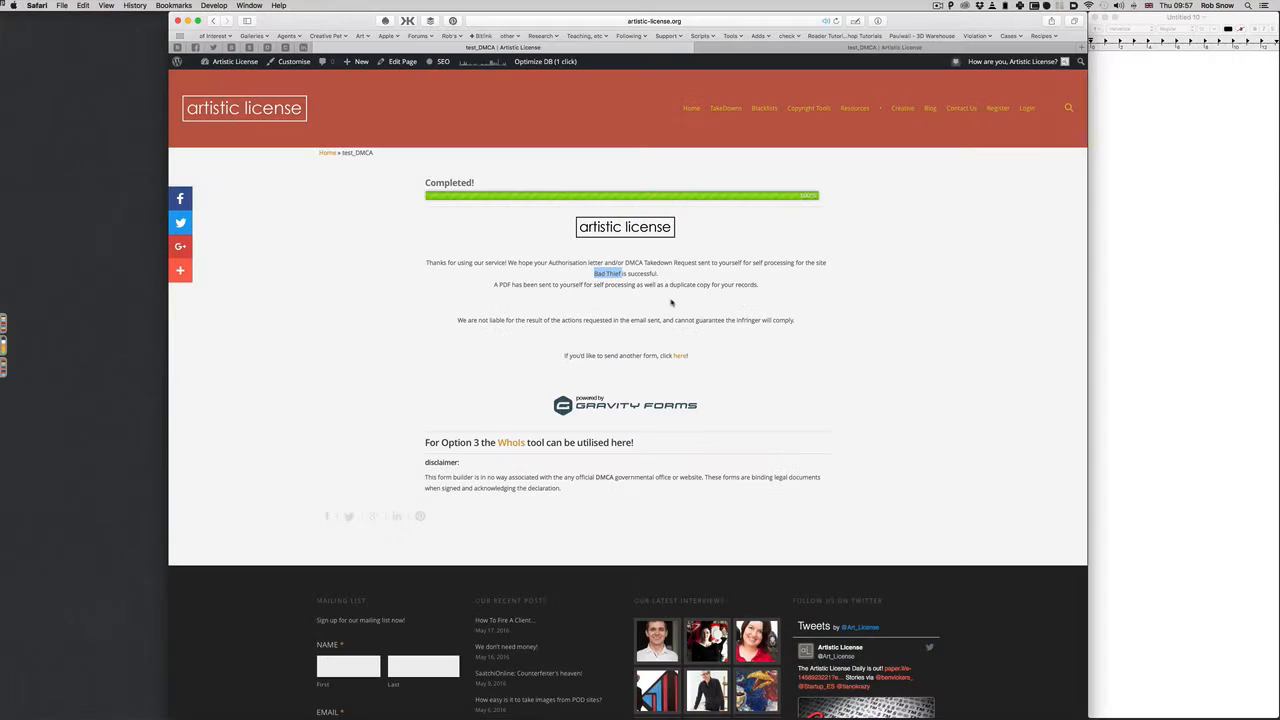
pyautogui.click(612, 283)
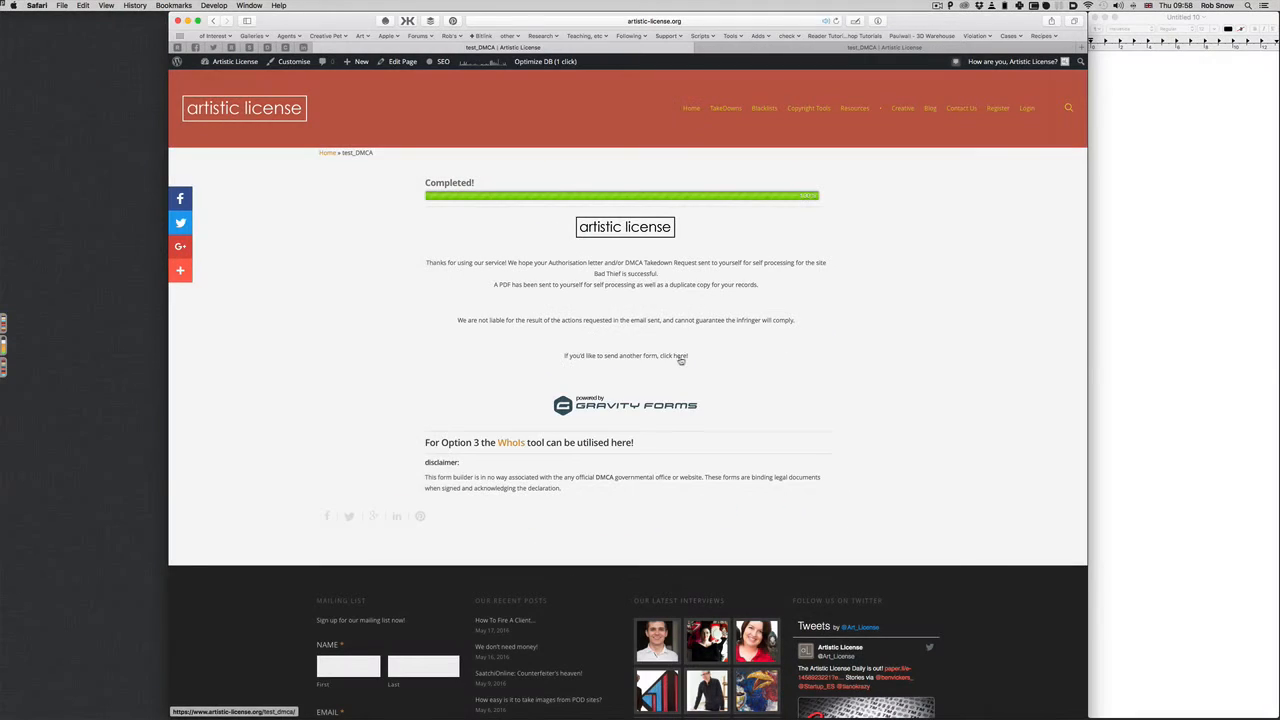
# Submit the real-signature copy of the form and bring up its Completed! confirmation
pyautogui.click(681, 356)
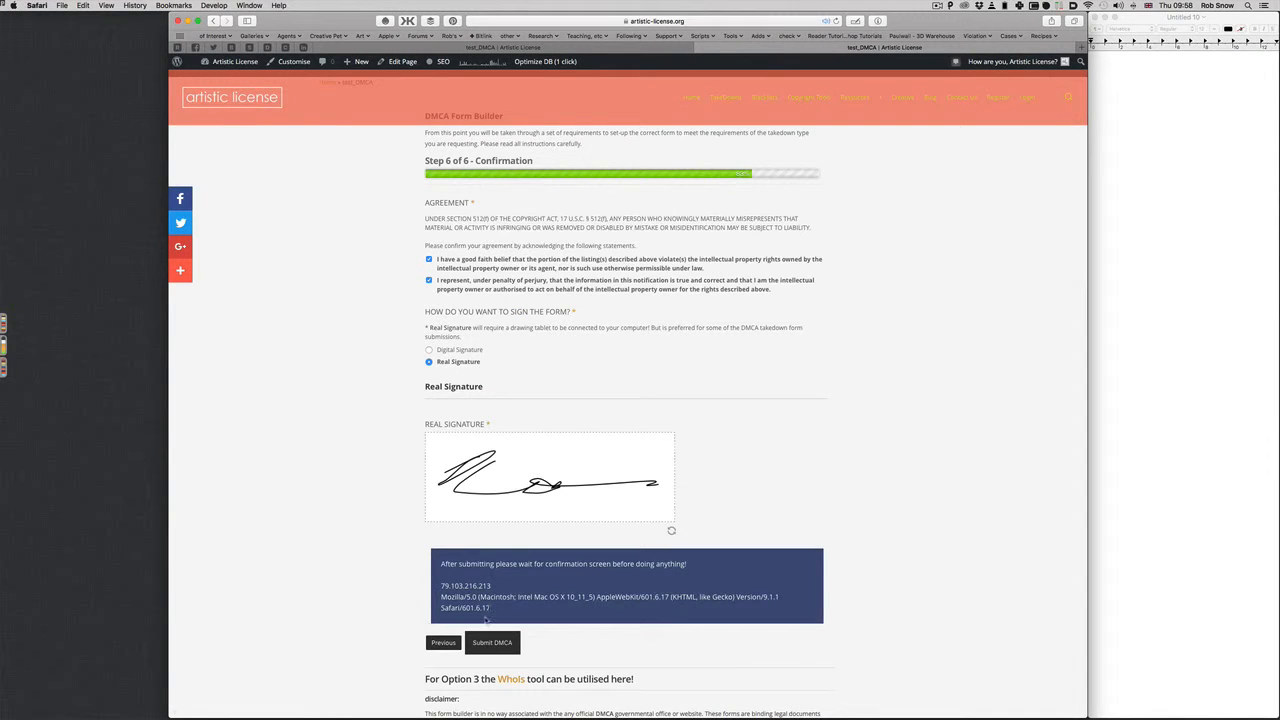
pyautogui.click(488, 644)
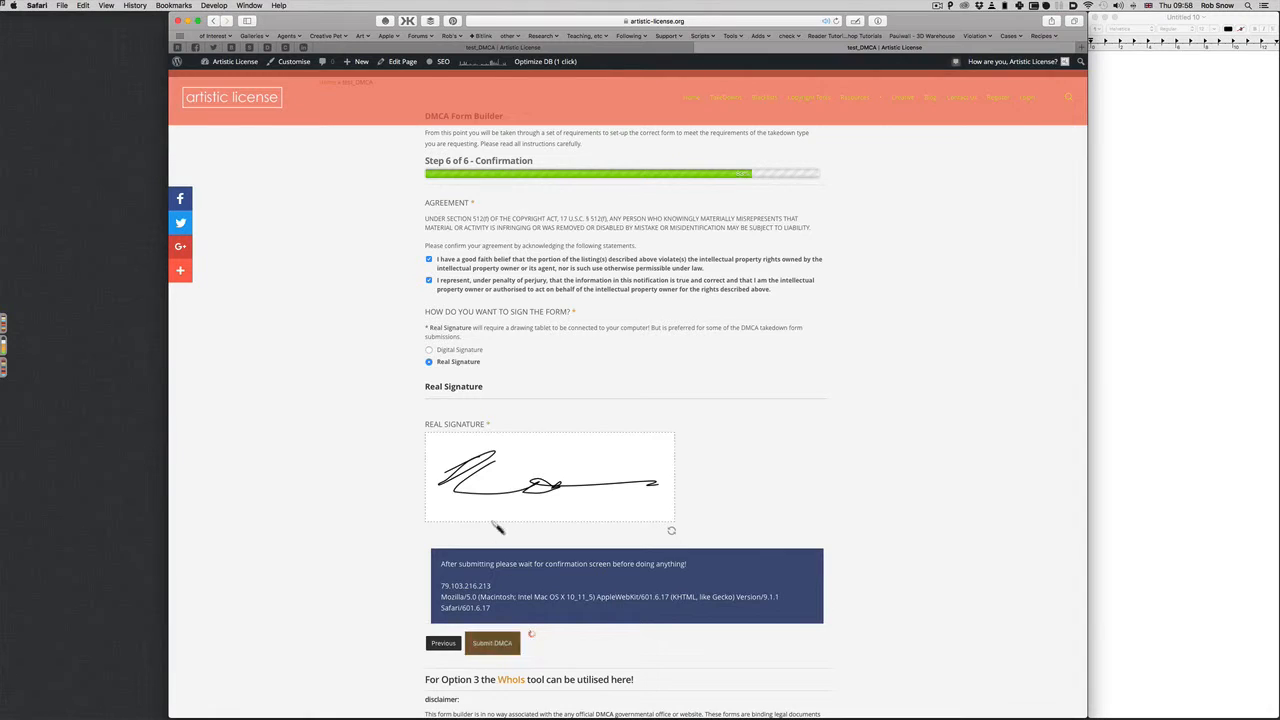
pyautogui.scroll(3, 682, 374)
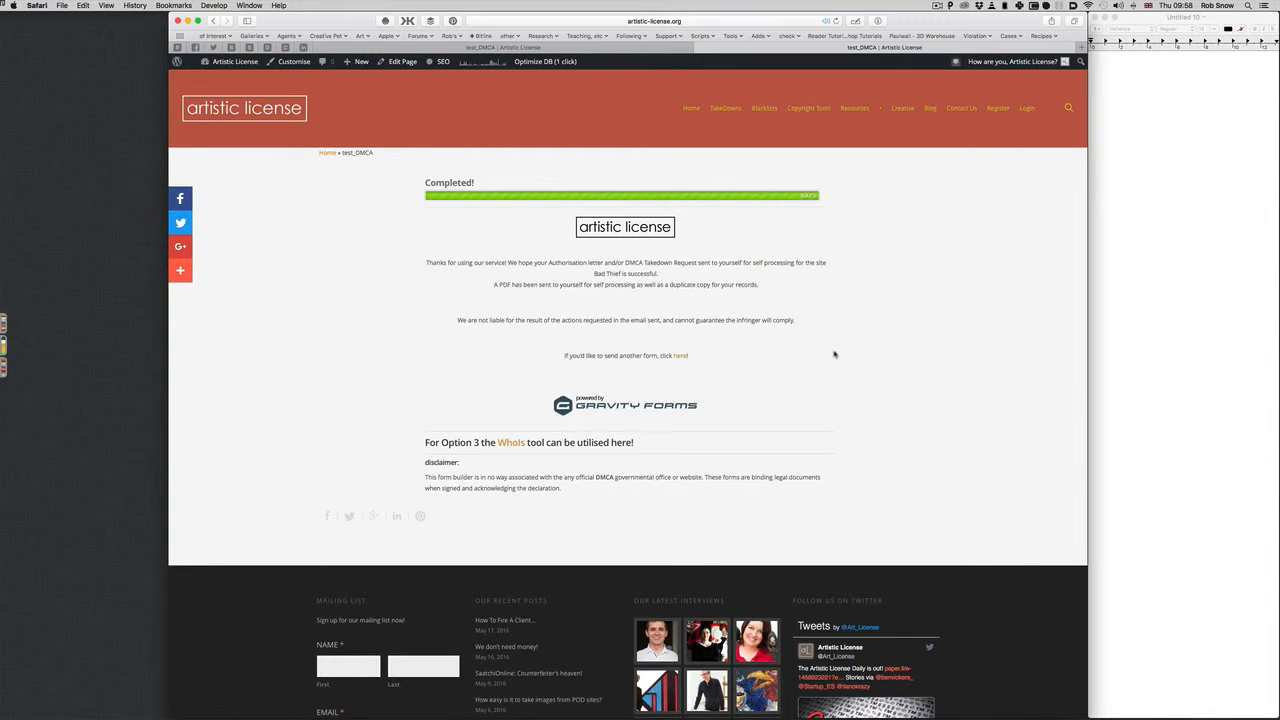
# Check the completed form page, then bring Mail's Unread mailbox with four new emails forward
pyautogui.moveTo(265, 714)
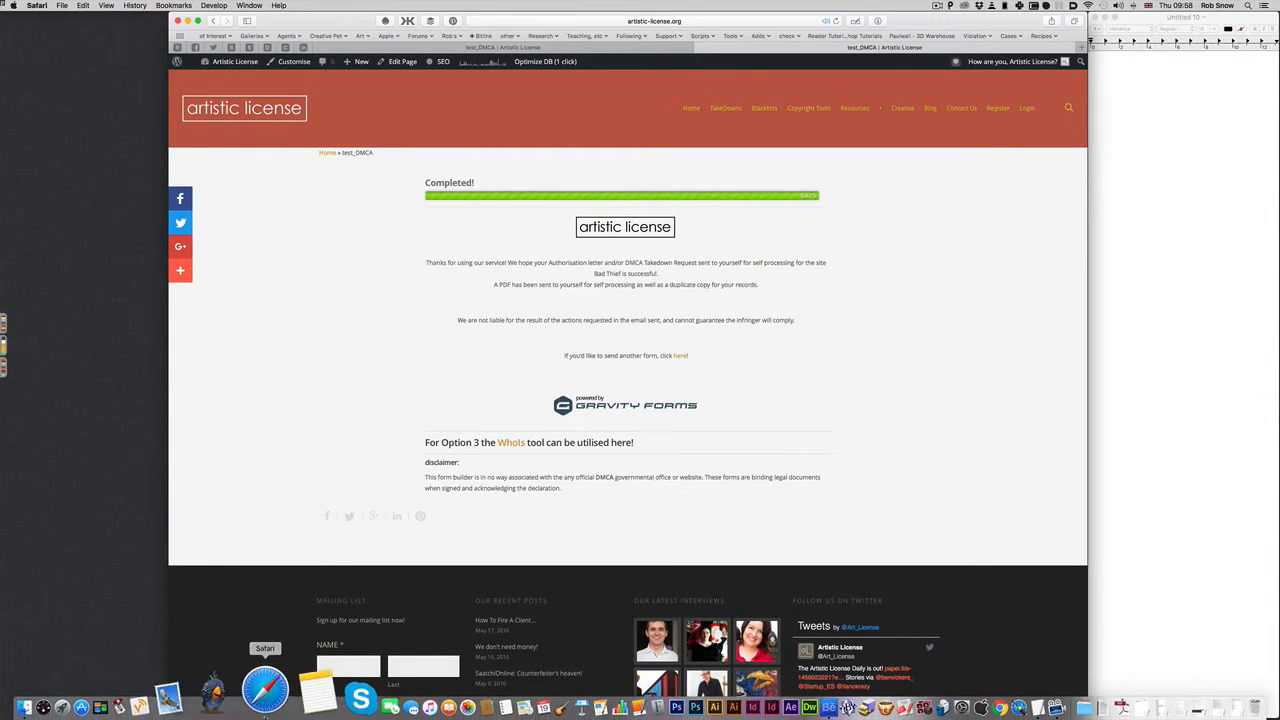
pyautogui.click(170, 692)
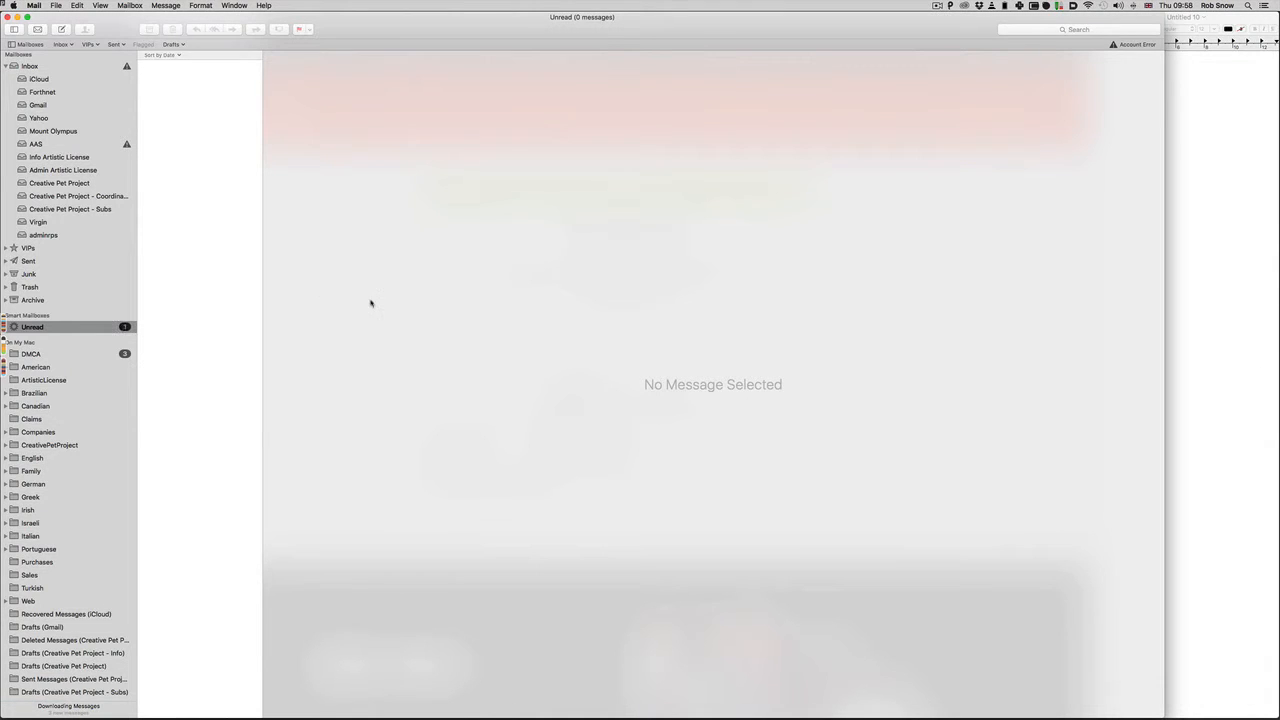
pyautogui.hotkey('ctrl', 'Up')
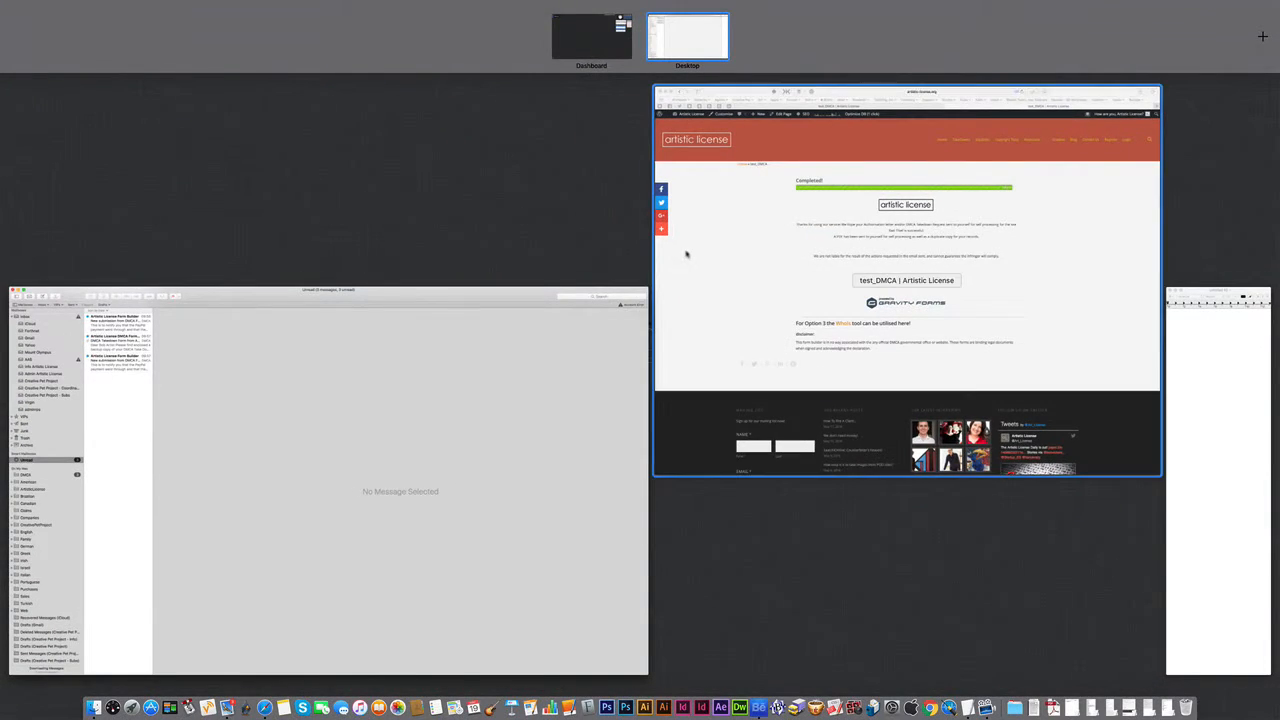
pyautogui.click(686, 251)
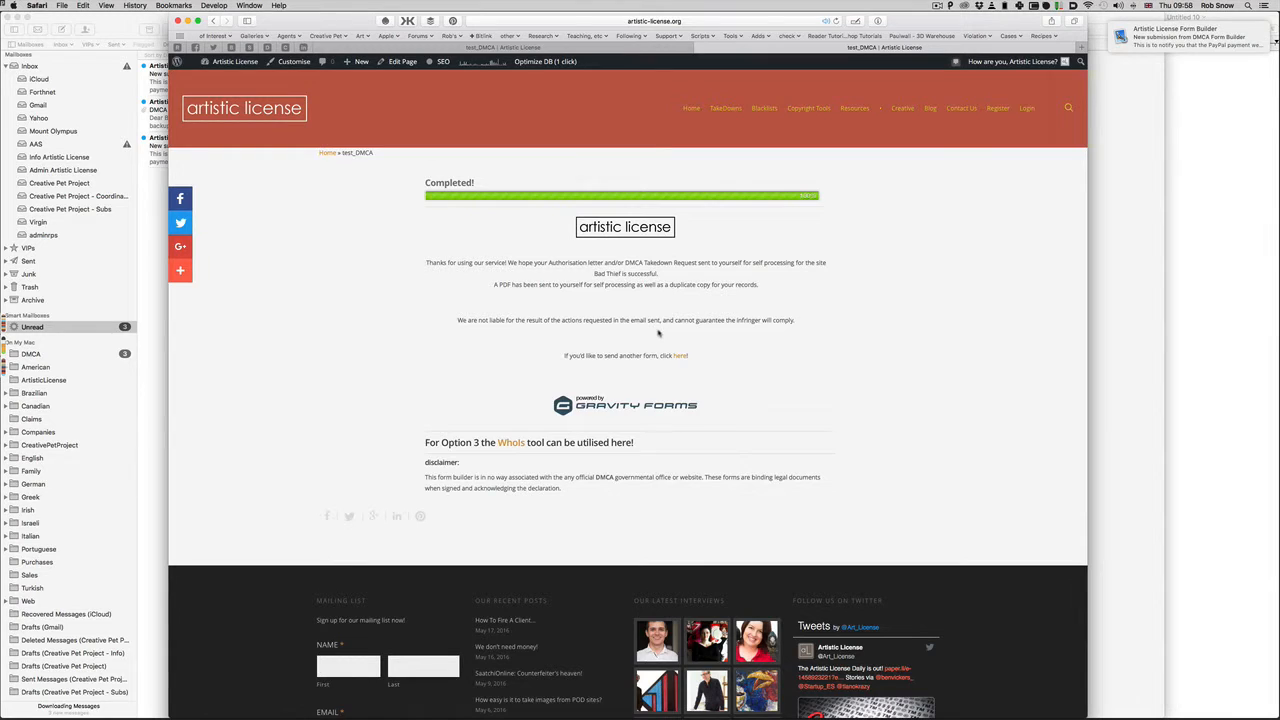
pyautogui.click(125, 29)
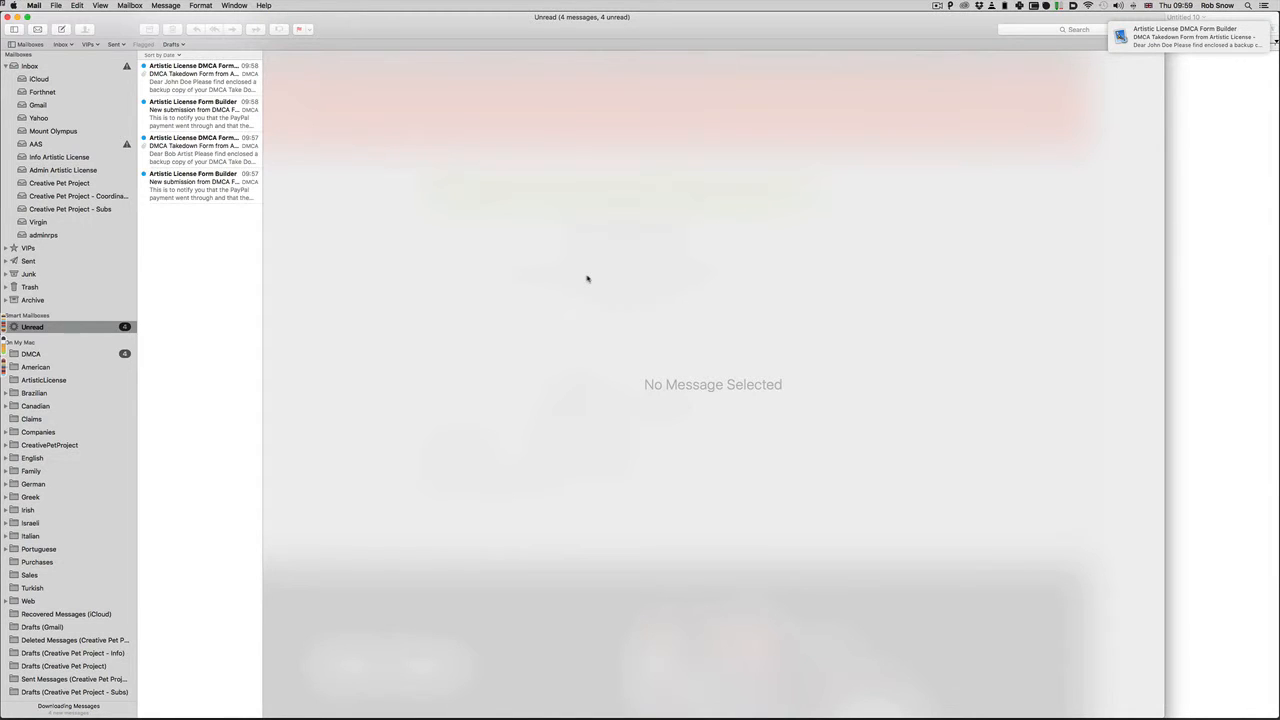
# Open the 09:57 Form Builder notice and highlight the sender's browser details, IP address and recipient name
pyautogui.click(204, 187)
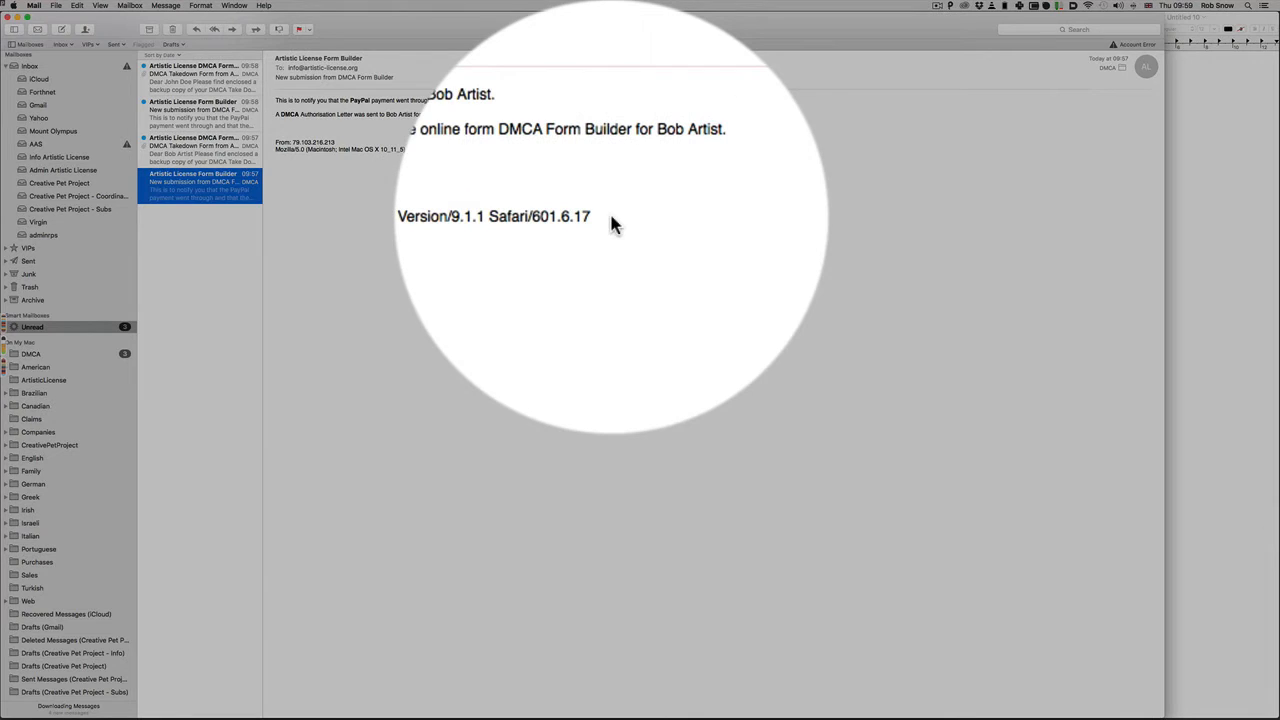
pyautogui.moveTo(605, 150); pyautogui.dragTo(276, 150)
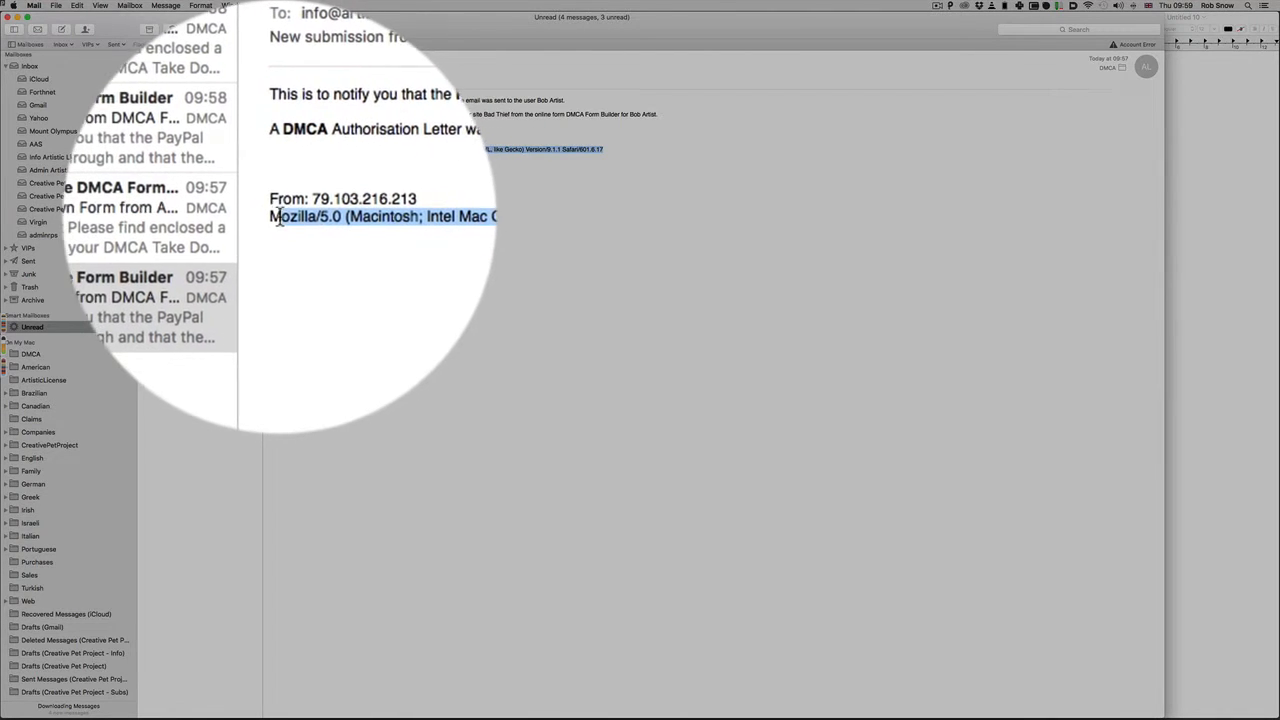
pyautogui.click(300, 145)
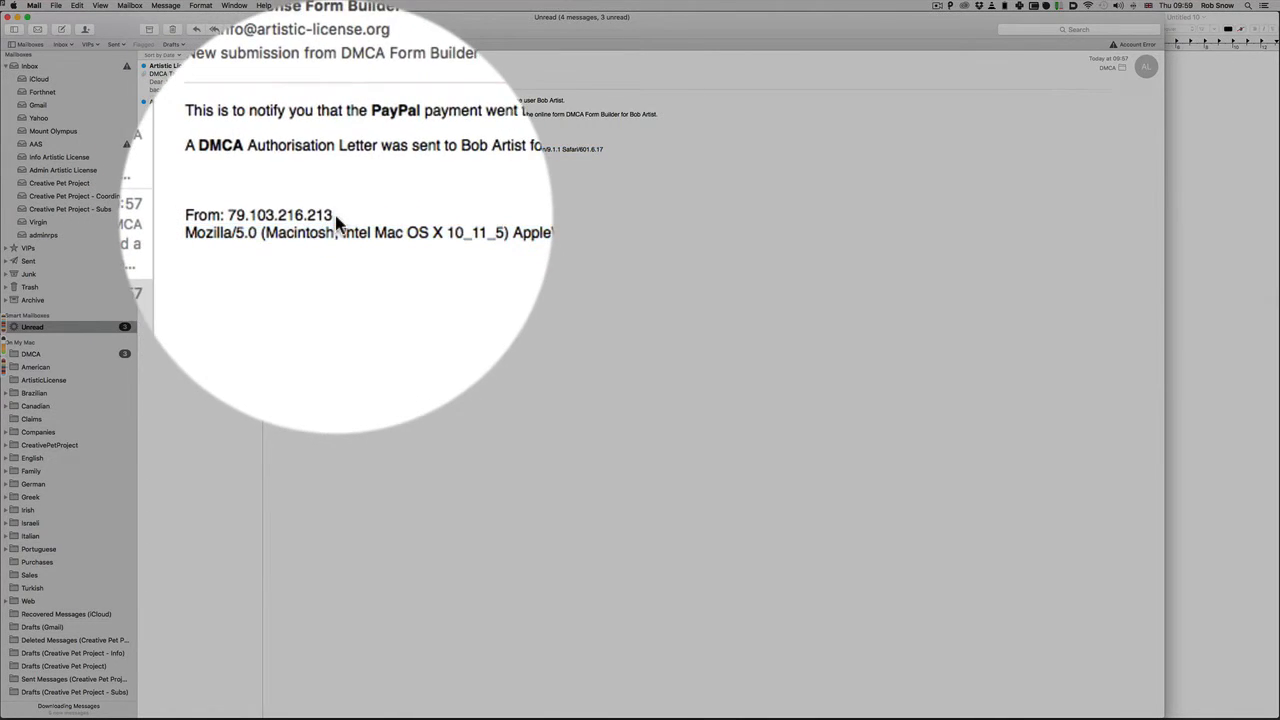
pyautogui.moveTo(268, 143); pyautogui.dragTo(338, 142)
pyautogui.click(341, 142)
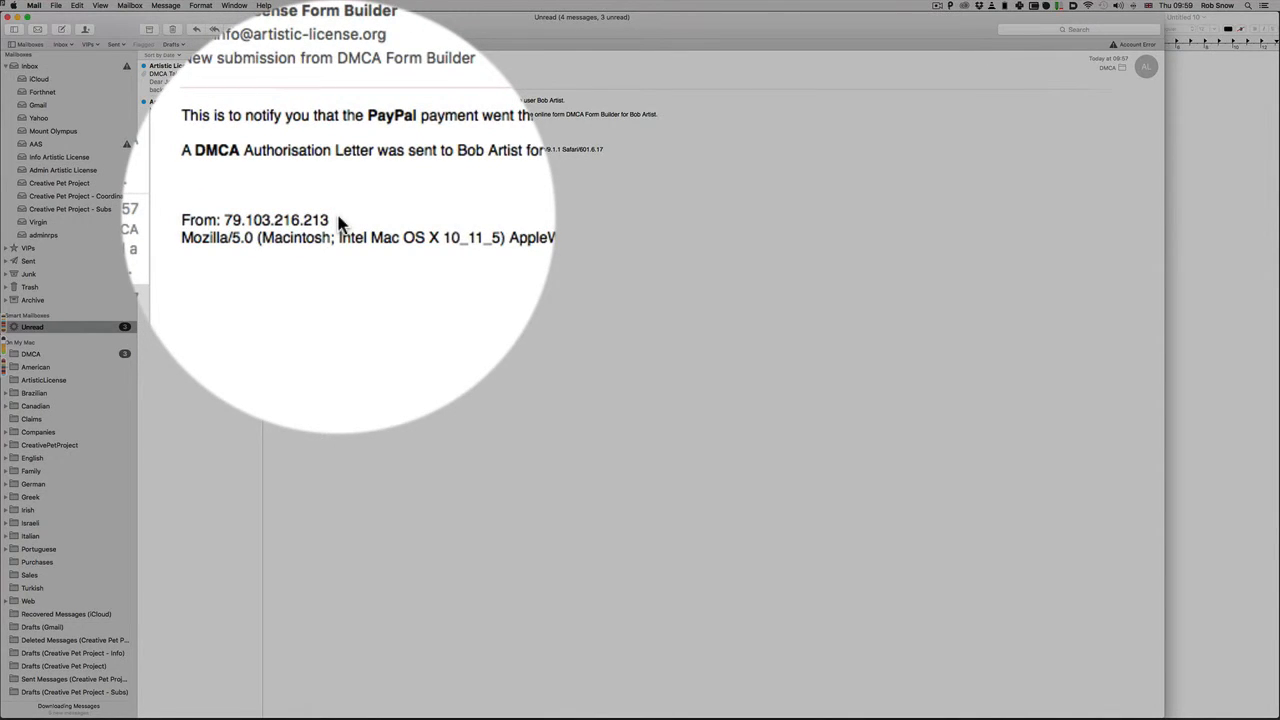
pyautogui.moveTo(345, 142); pyautogui.dragTo(277, 141)
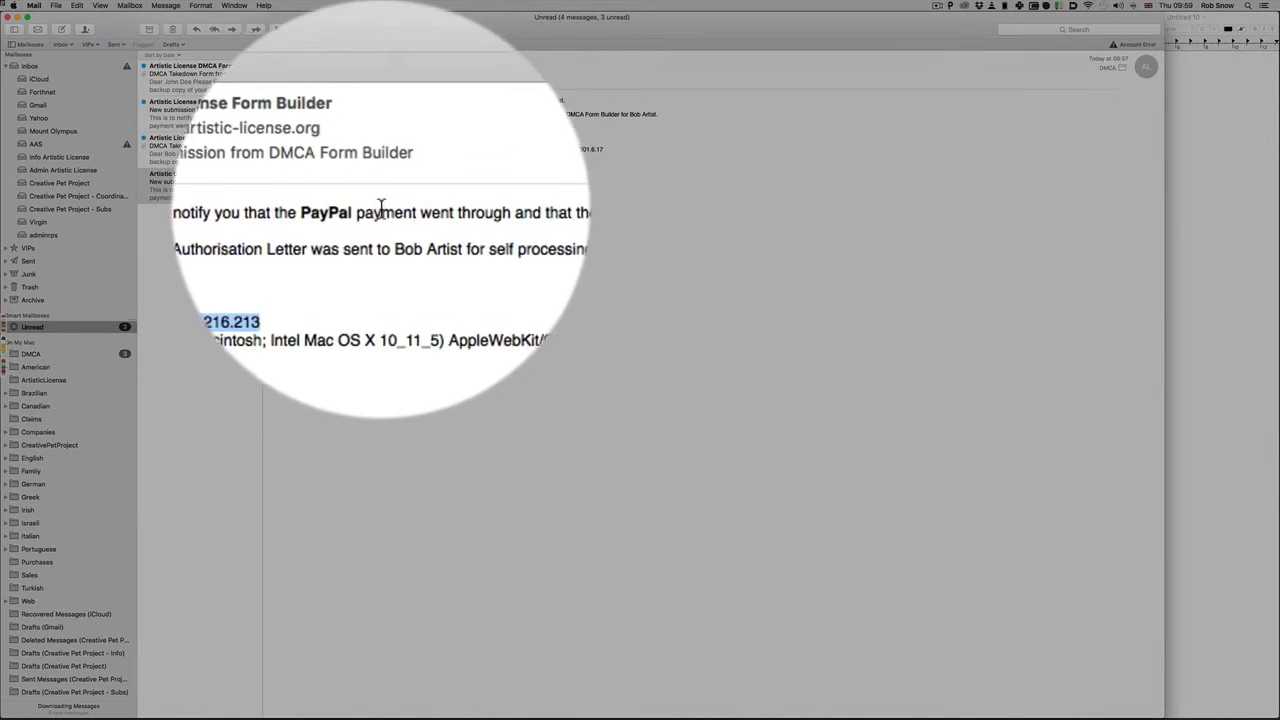
pyautogui.moveTo(517, 209); pyautogui.dragTo(569, 210)
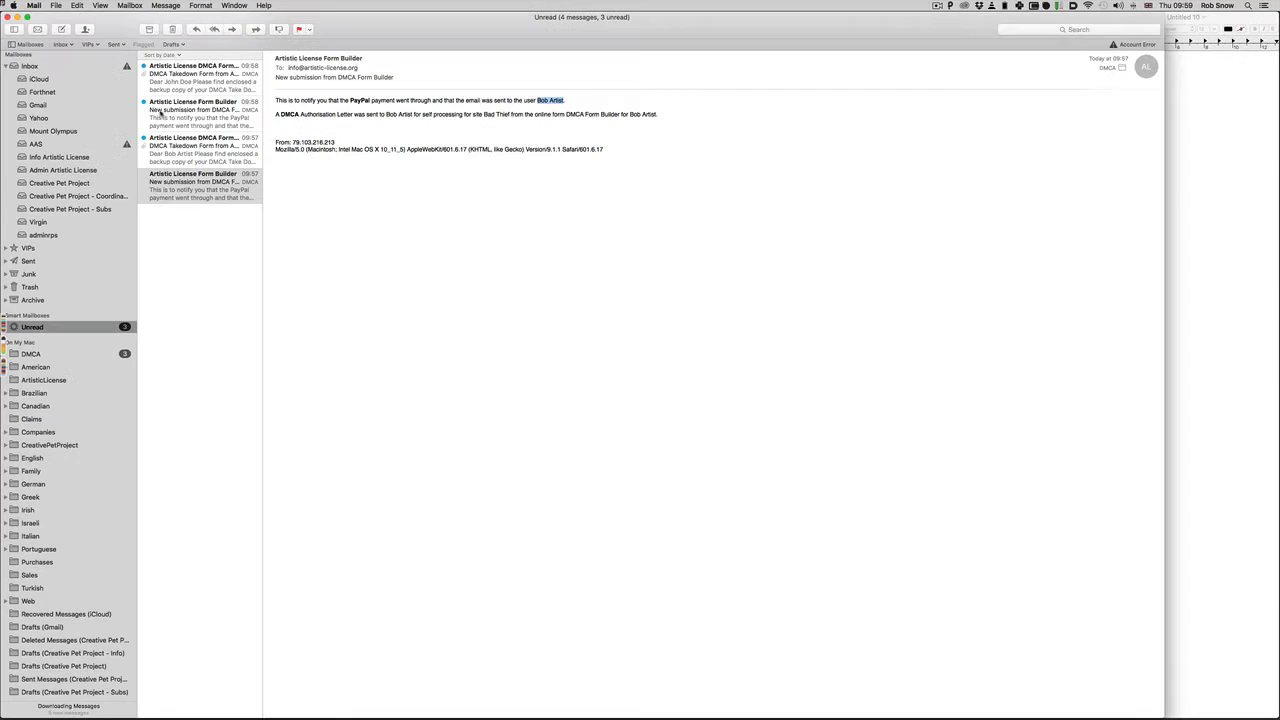
# Open the 09:58 Form Builder notice and highlight the infringing site name Bad Thief
pyautogui.click(168, 111)
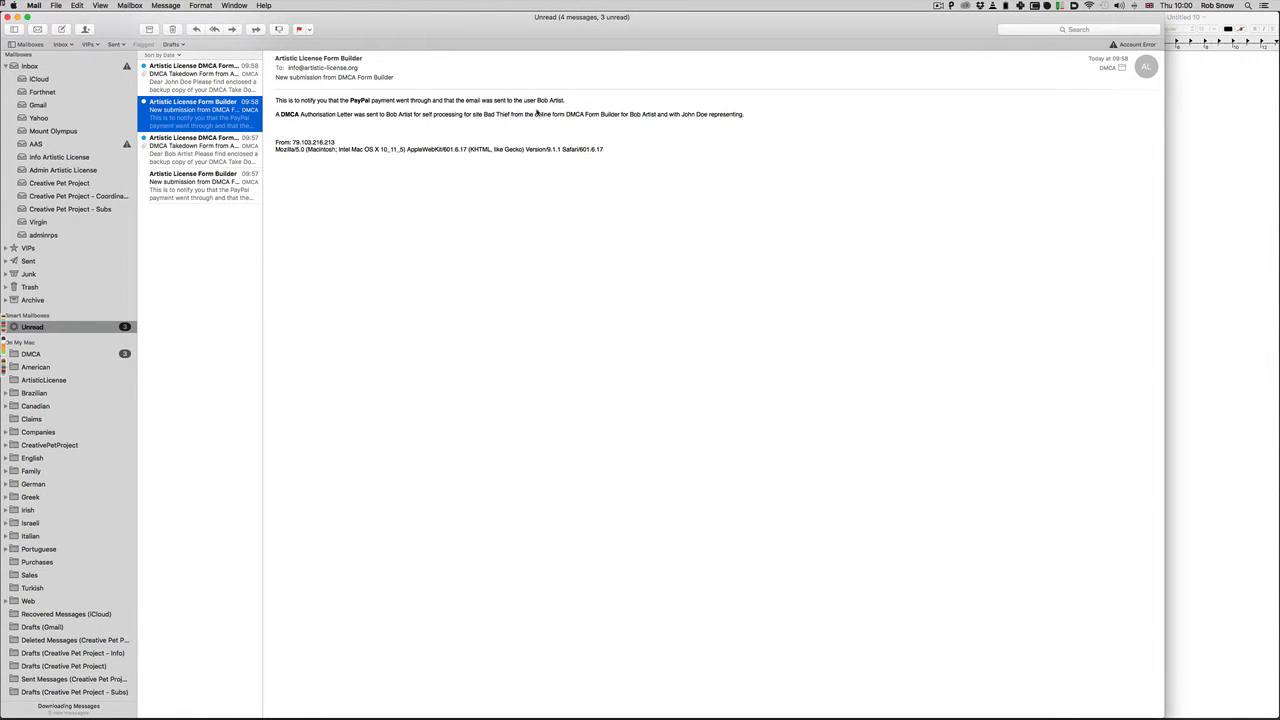
pyautogui.moveTo(484, 114); pyautogui.dragTo(504, 115)
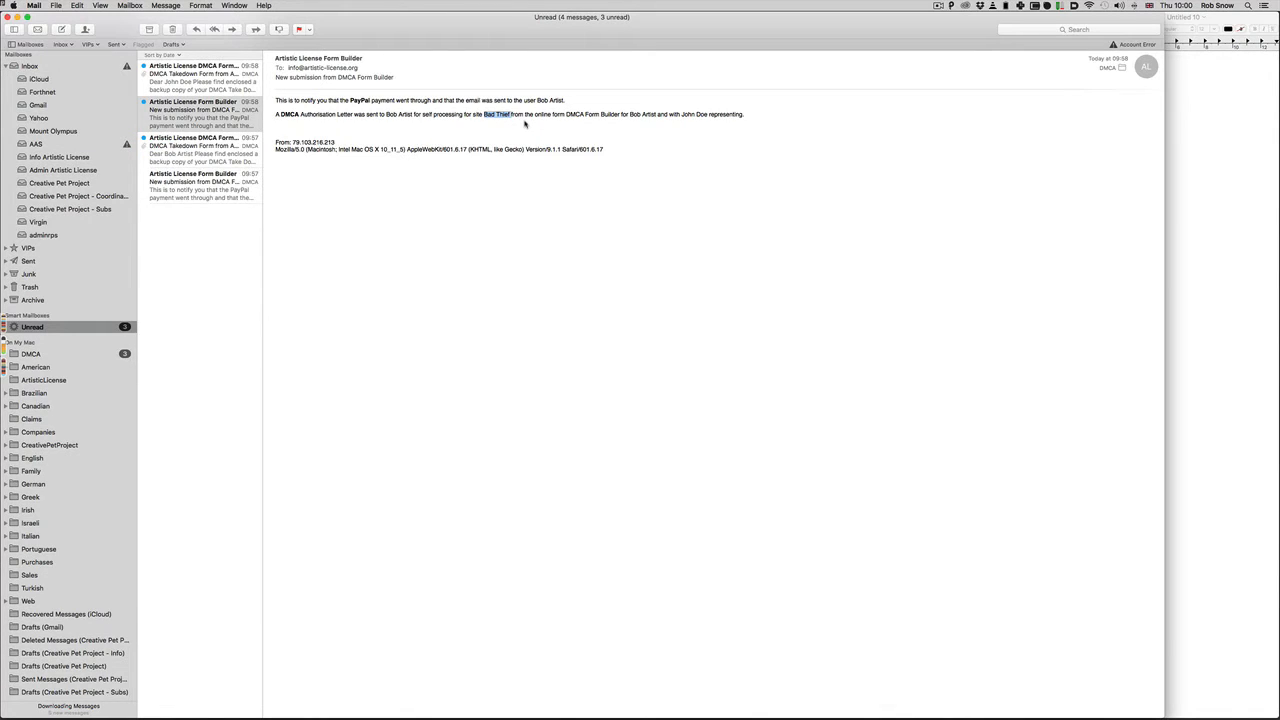
pyautogui.click(524, 123)
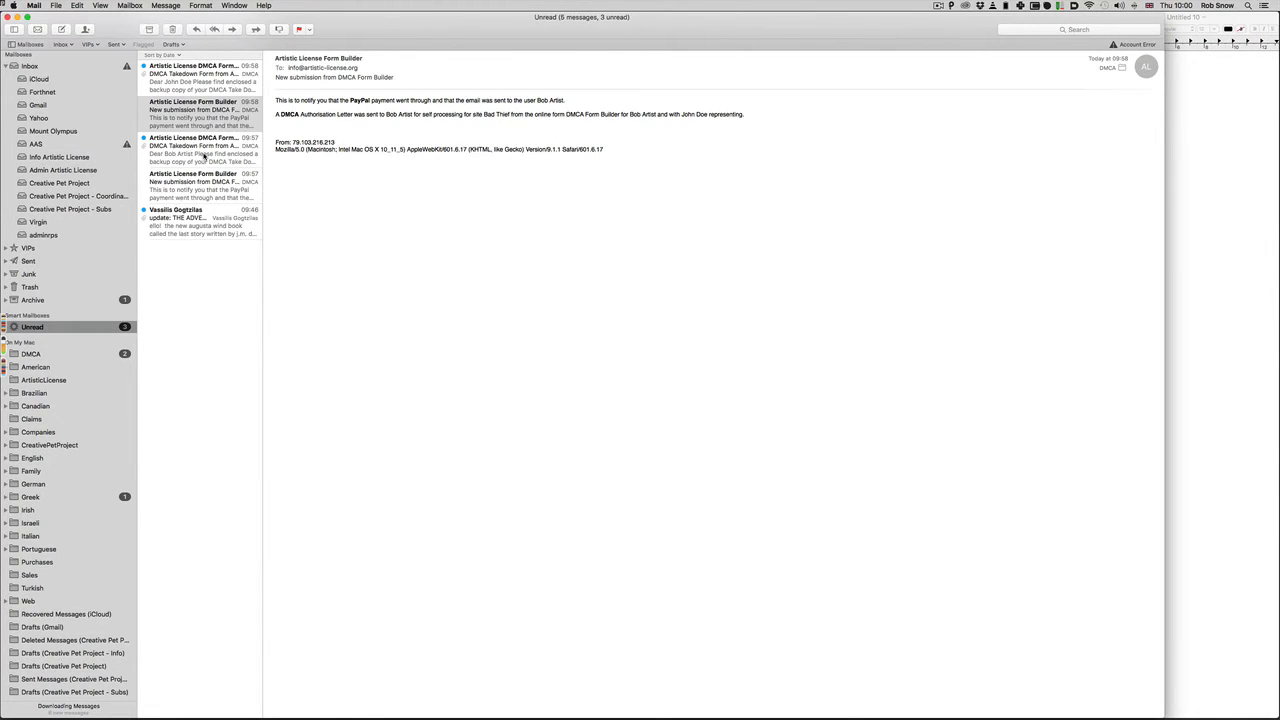
# Open the 09:57 DMCA backup email and scroll through its submitted form fields
pyautogui.click(204, 155)
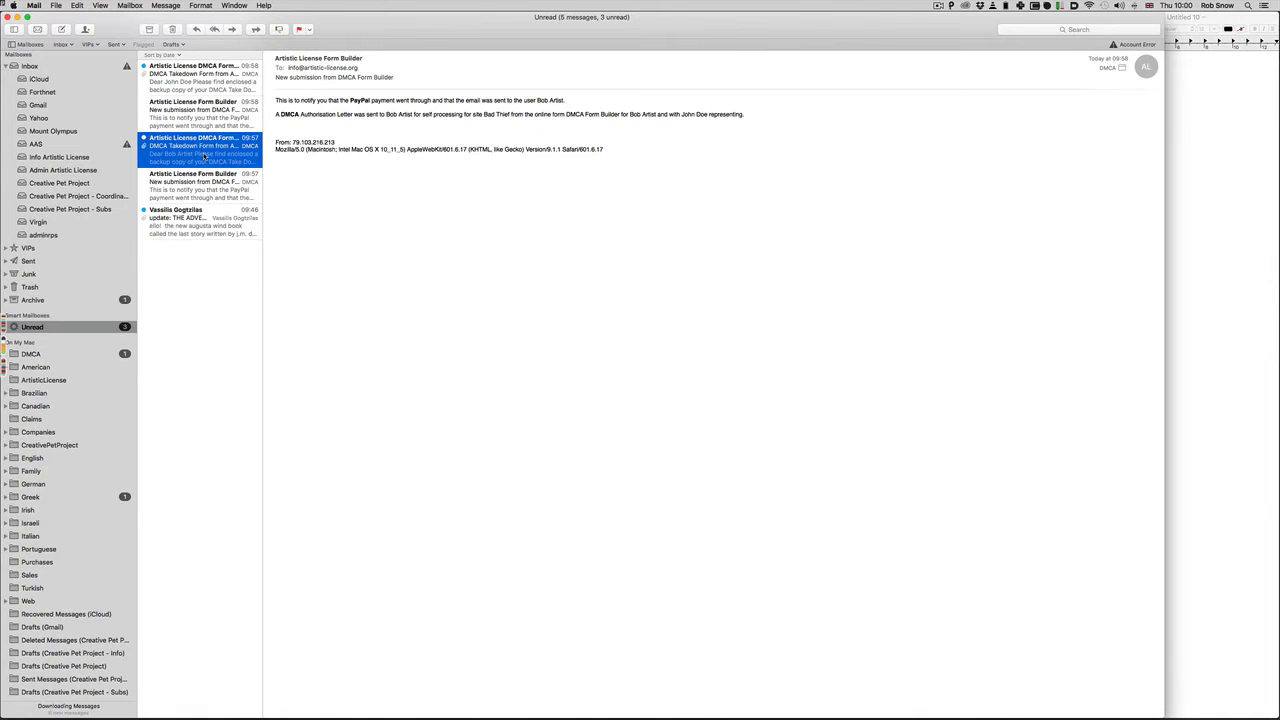
pyautogui.scroll(-3, 450, 180)
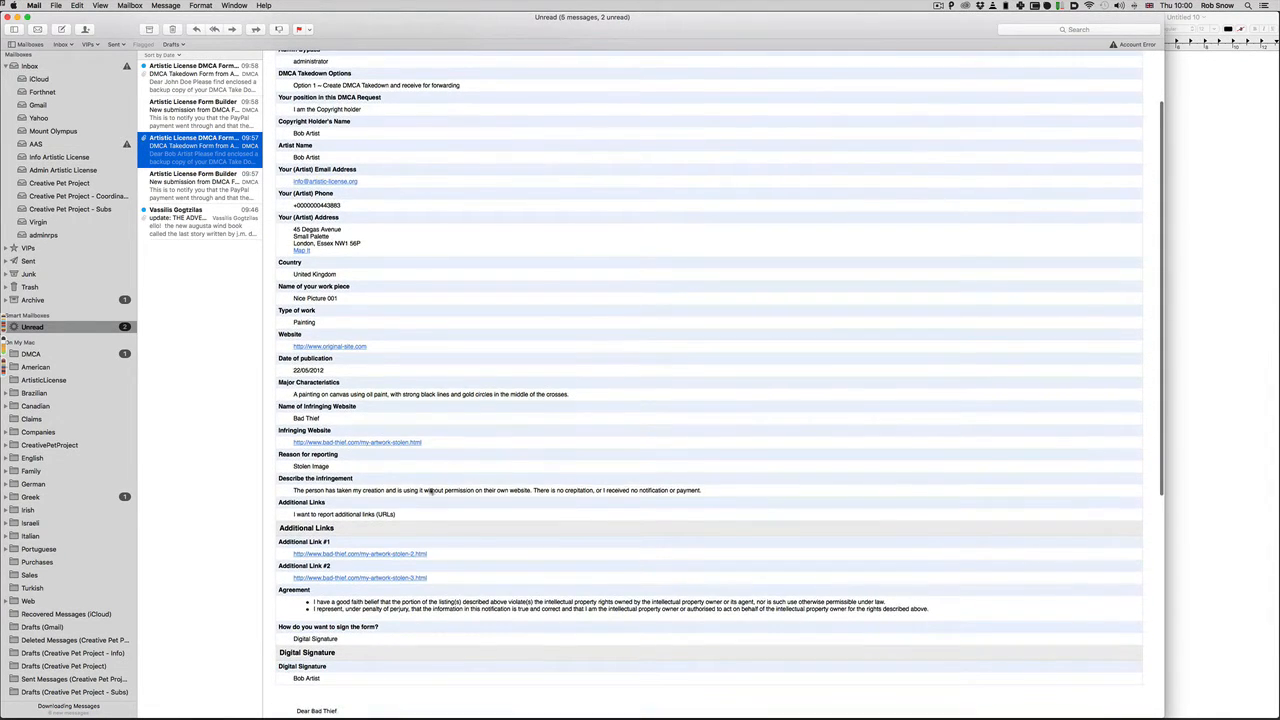
pyautogui.scroll(3, 404, 163)
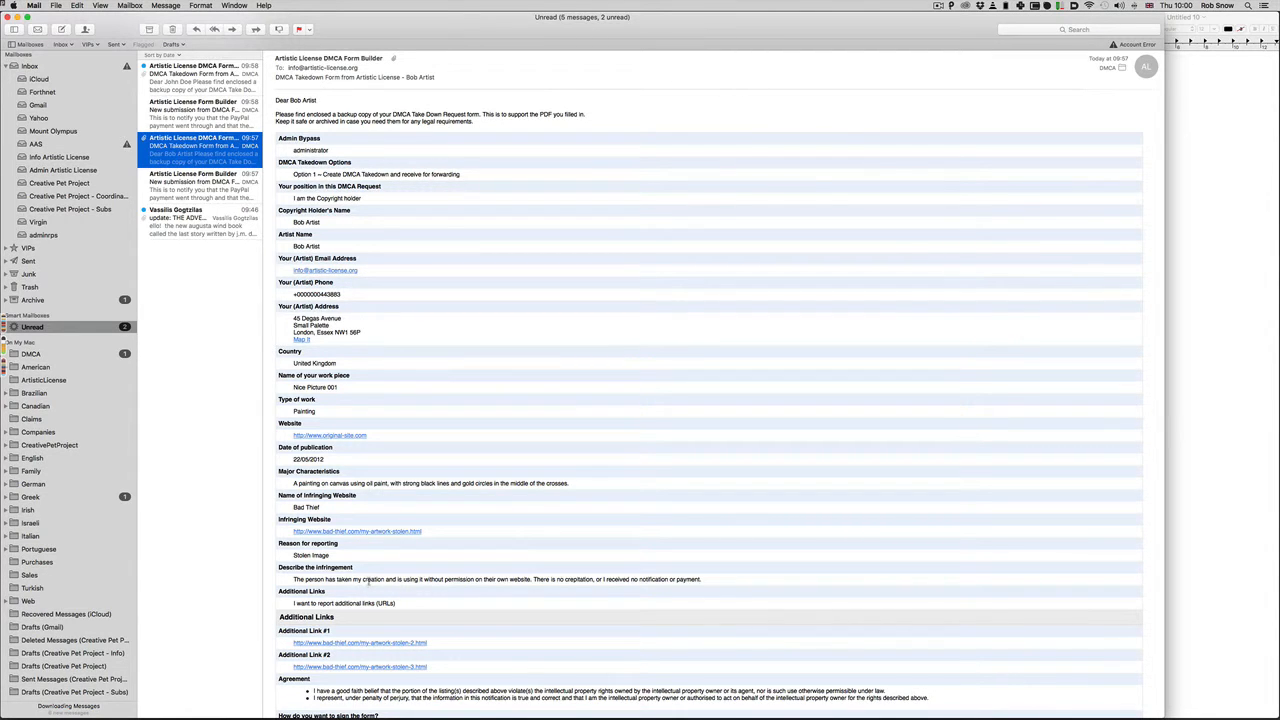
pyautogui.scroll(-5, 366, 585)
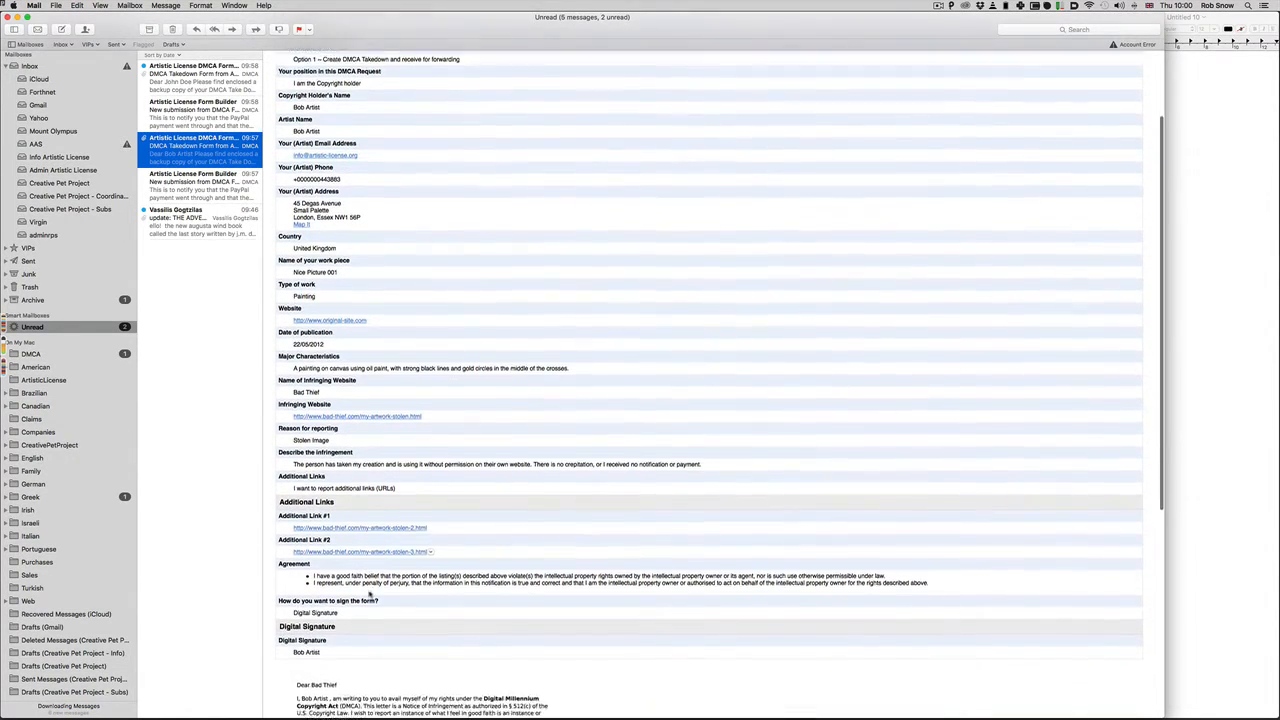
pyautogui.scroll(-2, 368, 597)
pyautogui.scroll(4, 320, 622)
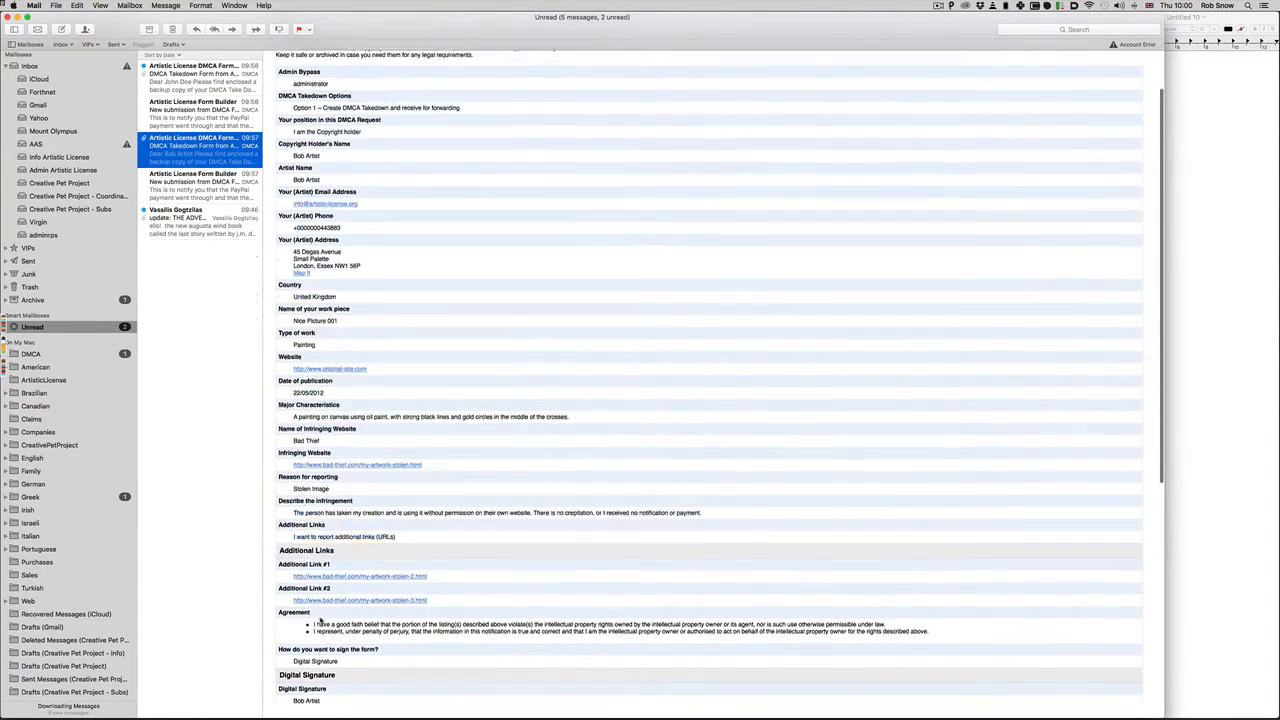
pyautogui.scroll(5, 320, 622)
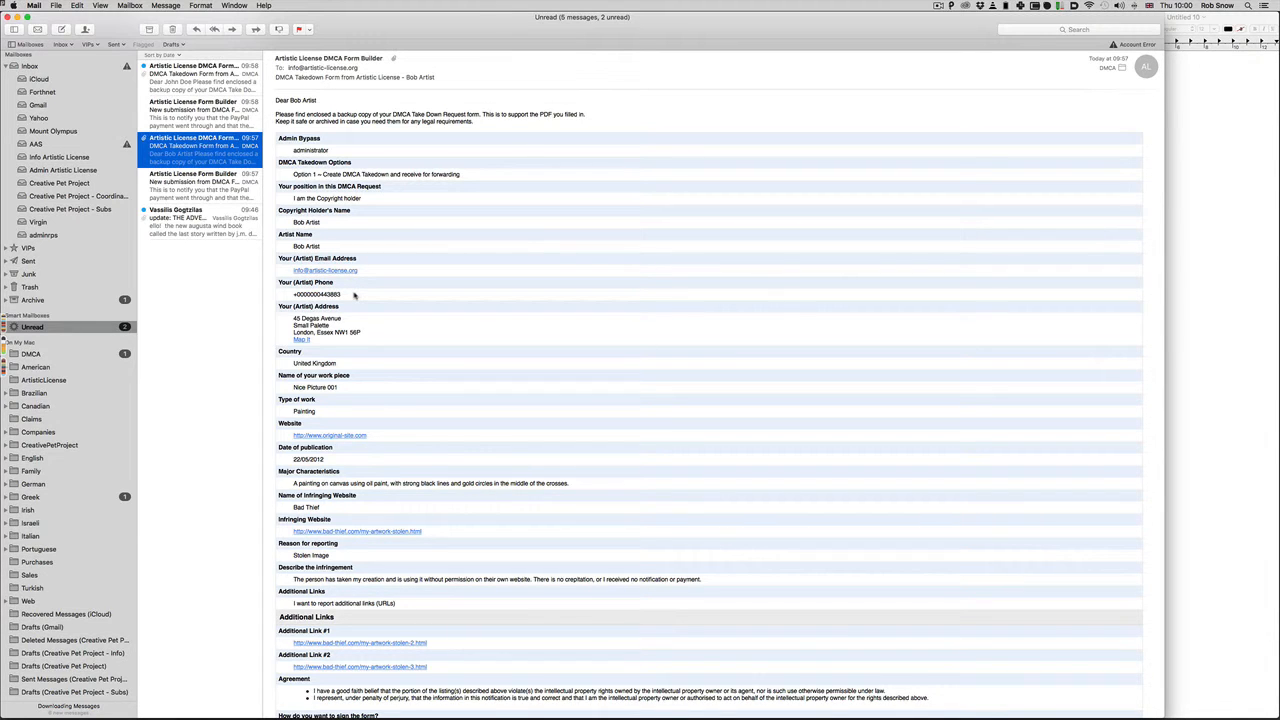
pyautogui.scroll(-10, 354, 295)
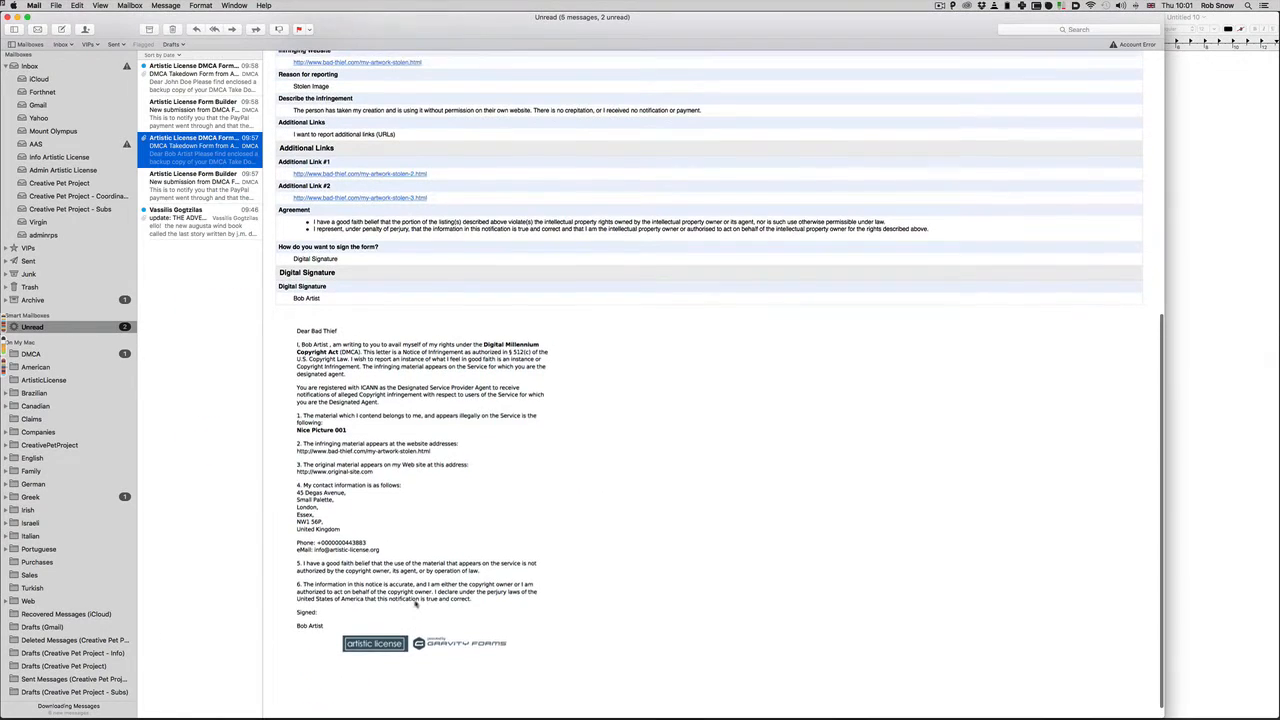
# Inspect the embedded takedown letter, then open the 09:58 DMCA backup email
pyautogui.click(415, 601)
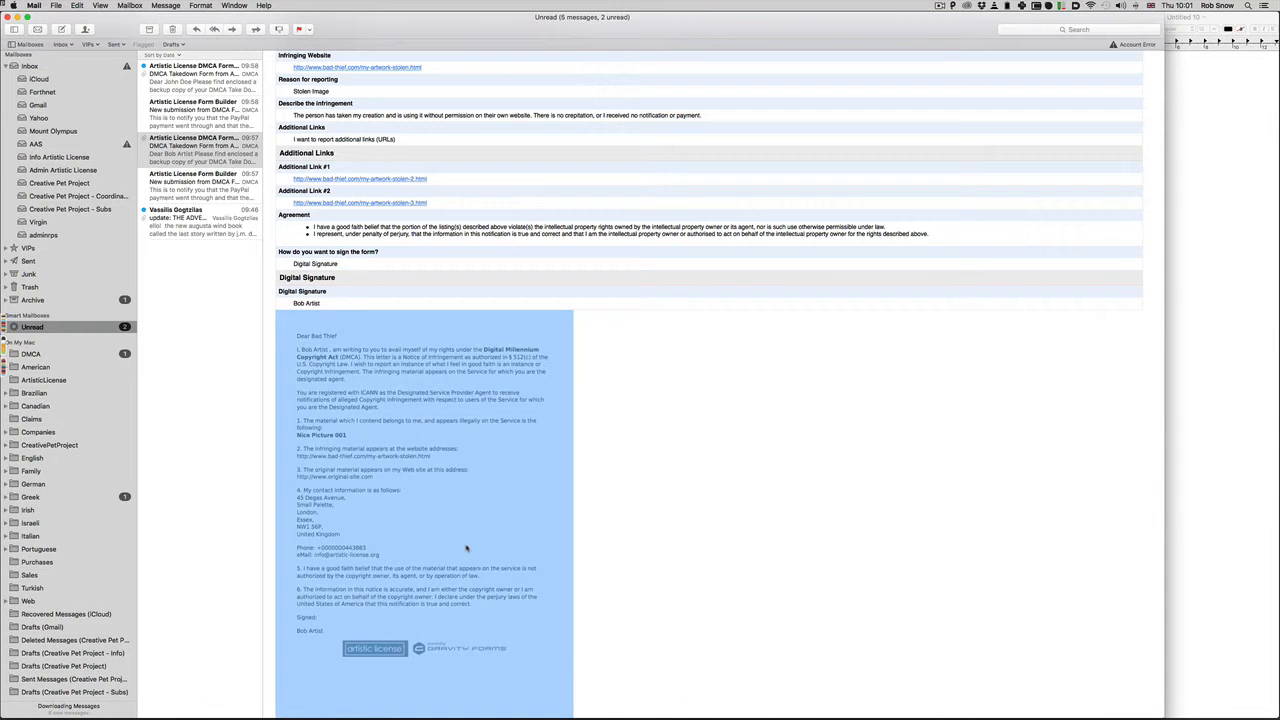
pyautogui.scroll(3, 480, 547)
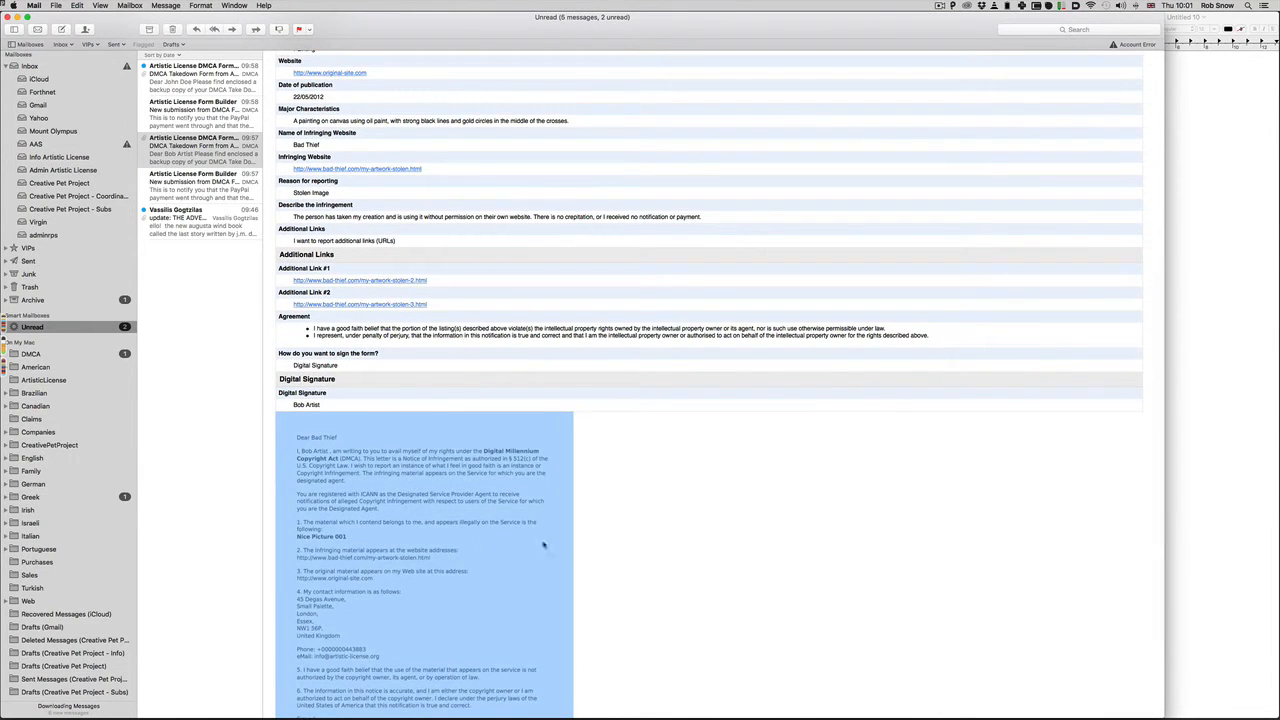
pyautogui.click(732, 541)
pyautogui.scroll(-3, 732, 541)
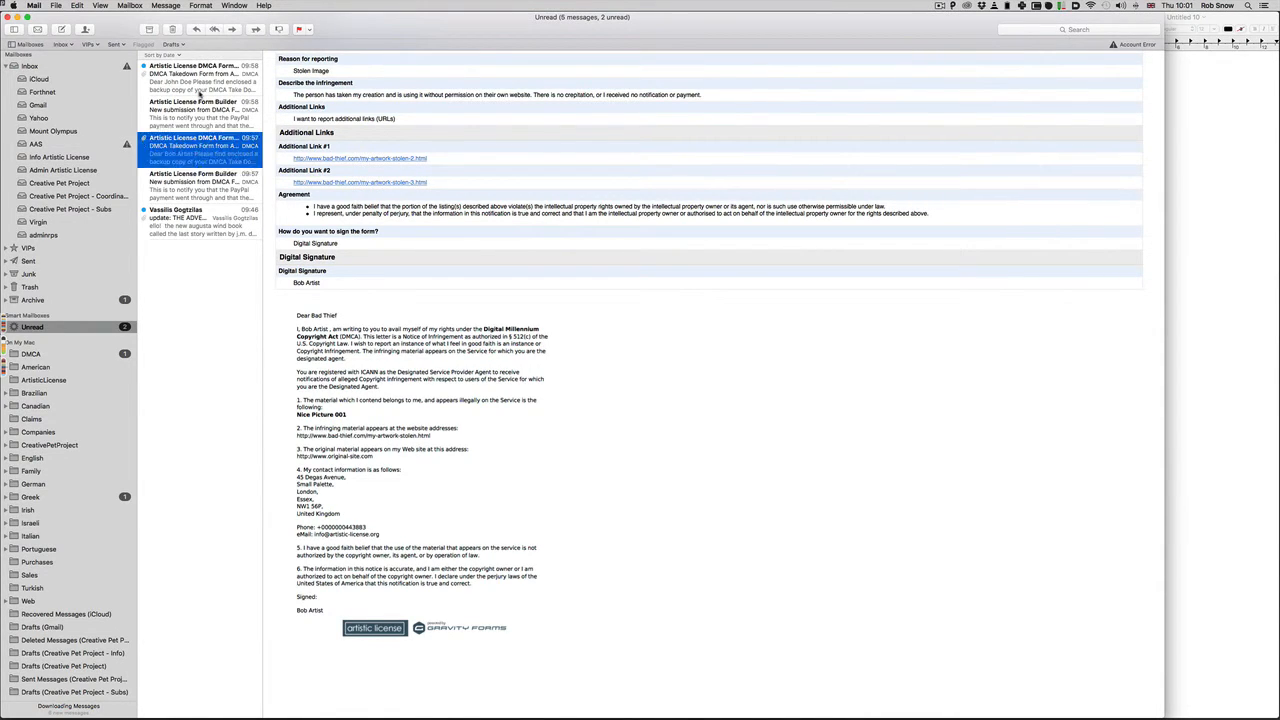
pyautogui.click(200, 92)
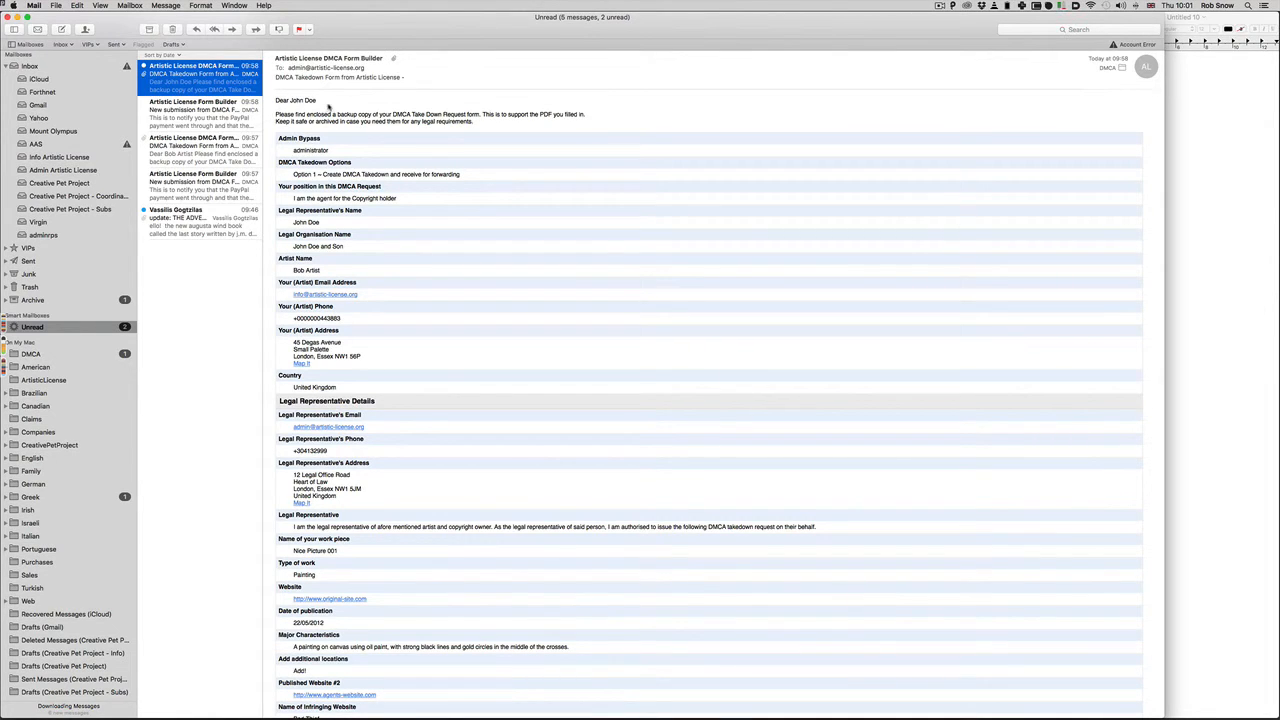
# Preview the attached DMCA_Take_Down_Request.pdf letter in Quick Look
pyautogui.scroll(-3, 330, 108)
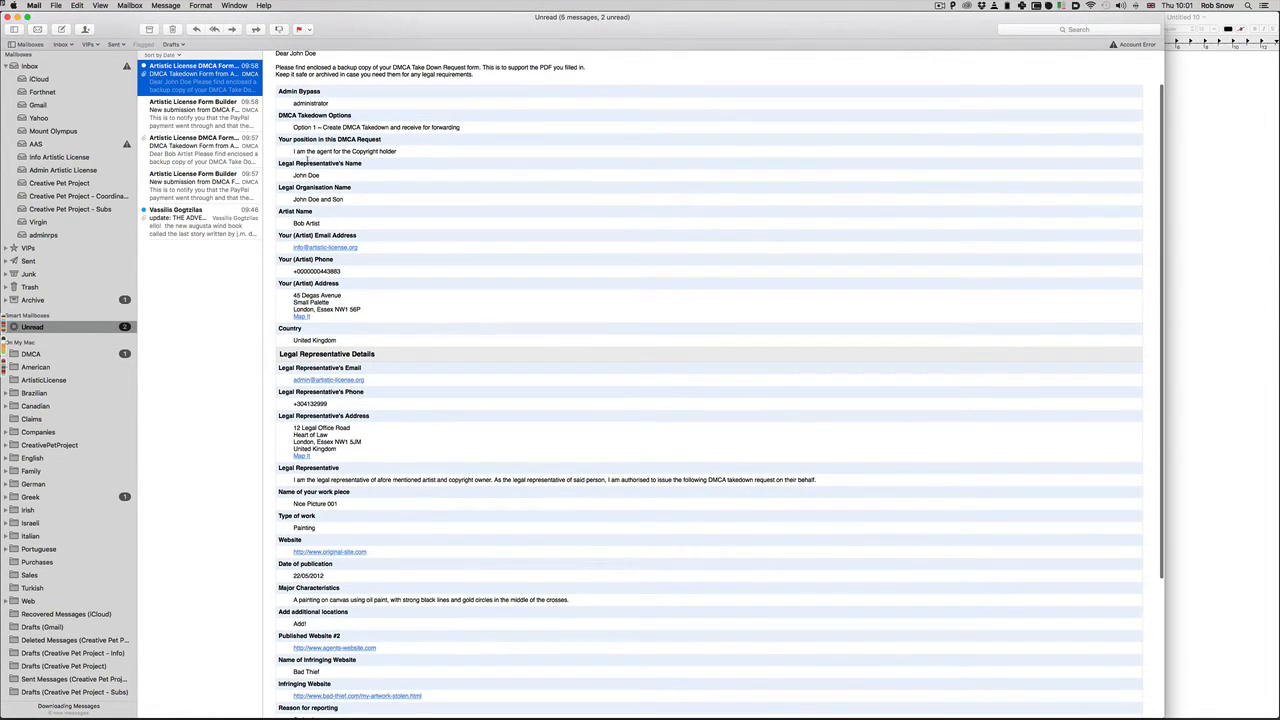
pyautogui.scroll(-5, 382, 152)
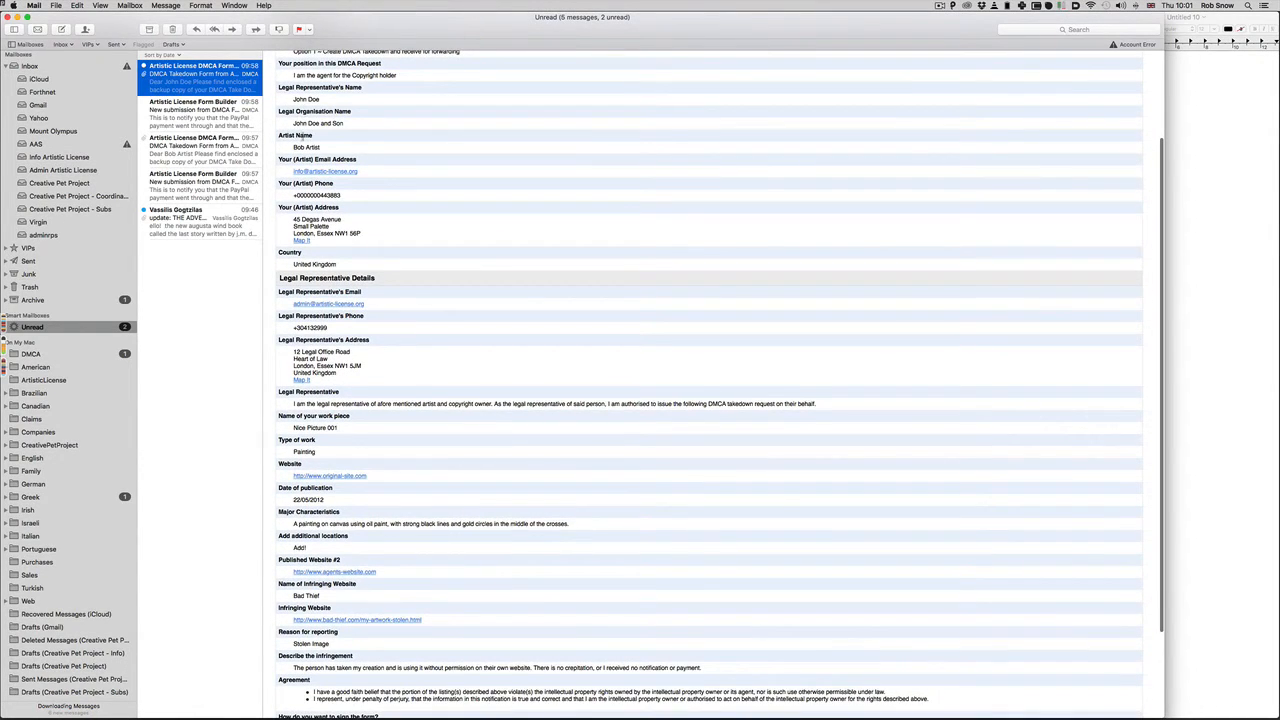
pyautogui.scroll(-8, 300, 135)
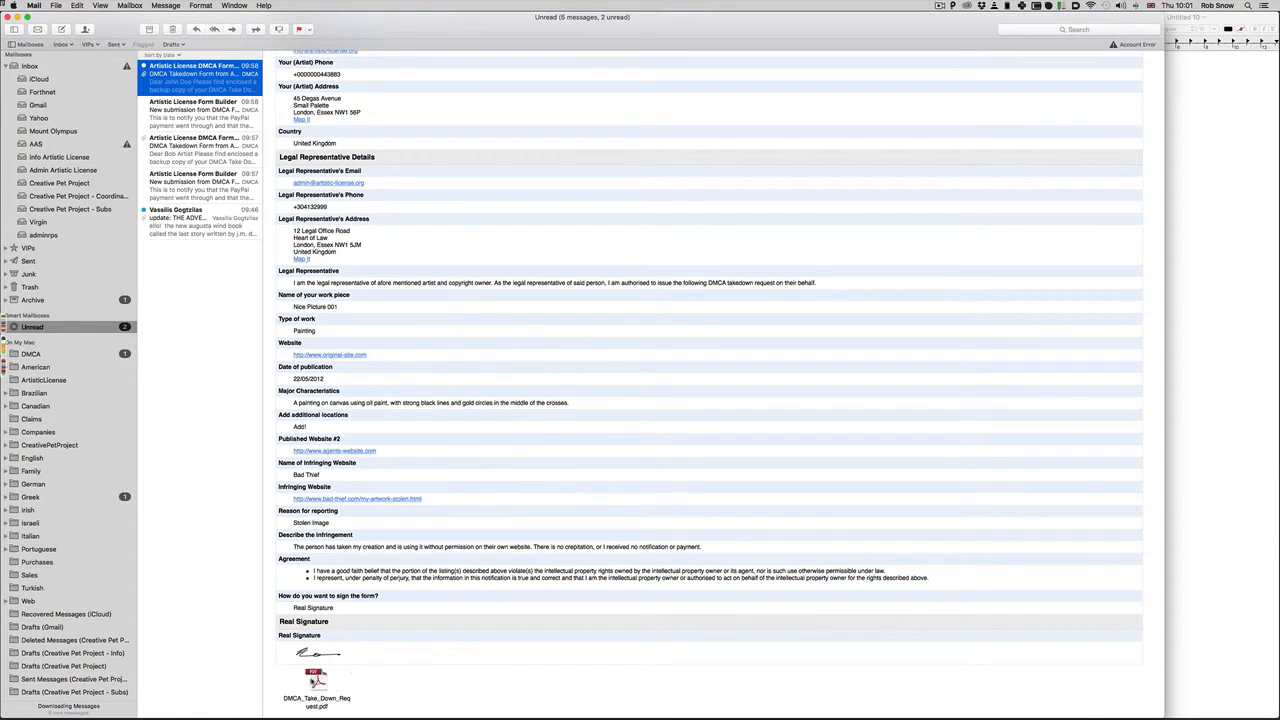
pyautogui.click(316, 680)
pyautogui.press('space')
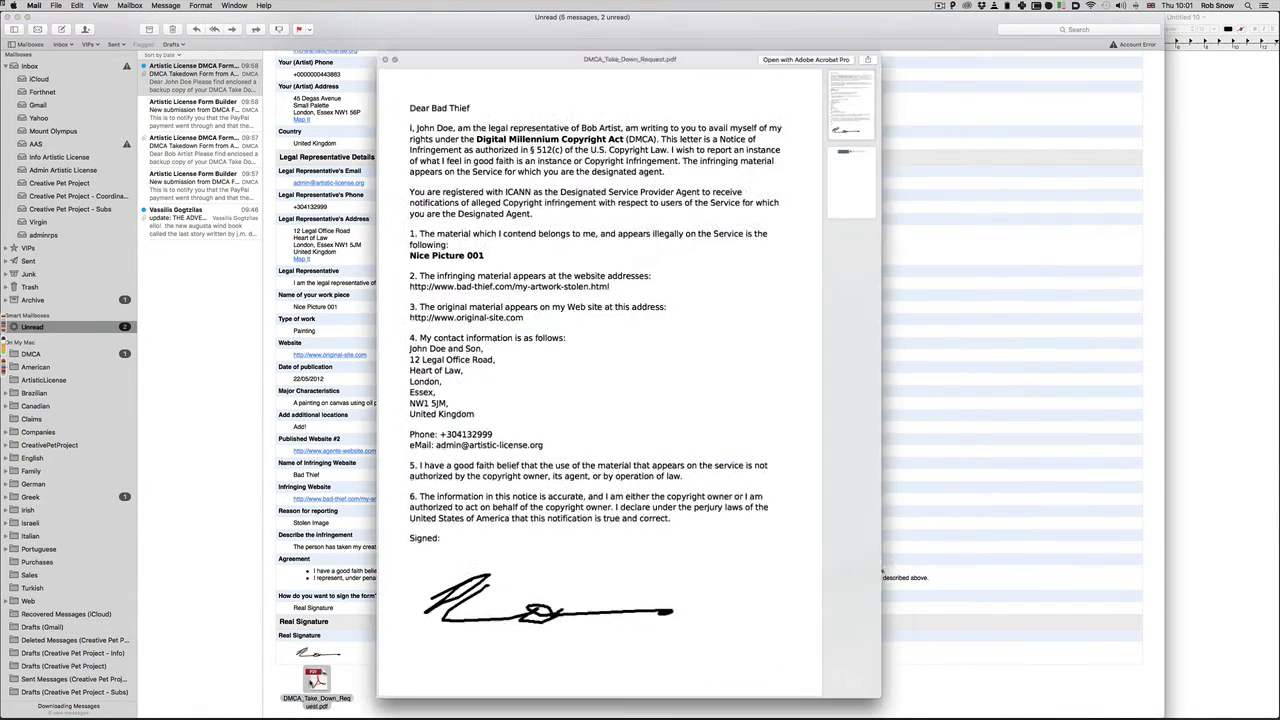